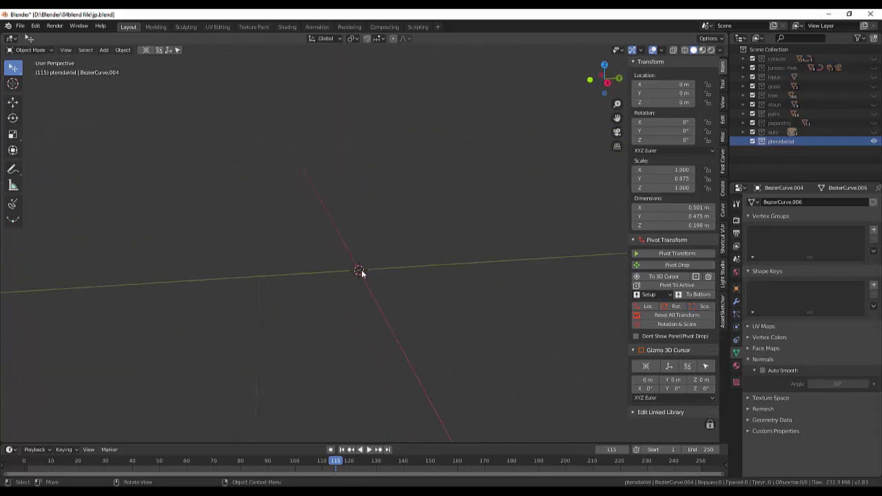
- Add a cube, round it with an applied Subdivision Surface modifier, and enter Edit Mode
{"action": "key", "text": "shift+a"}
{"action": "left_click", "coordinate": [397, 55]}
{"action": "left_click", "coordinate": [736, 301]}
{"action": "left_click", "coordinate": [759, 203]}
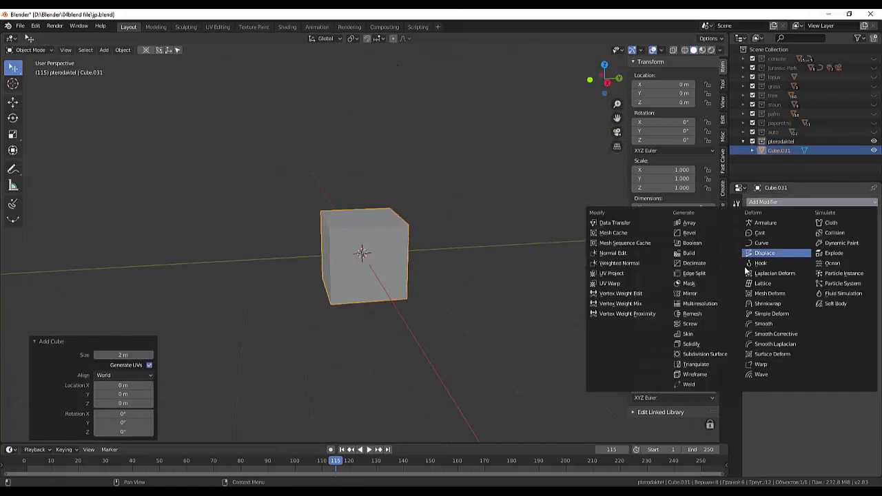
{"action": "left_click", "coordinate": [704, 354]}
{"action": "key", "text": "ctrl+a"}
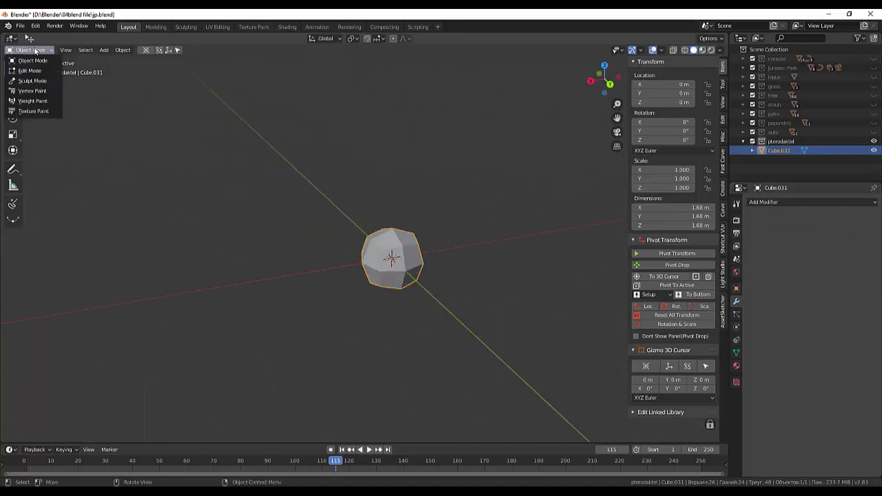
{"action": "left_click", "coordinate": [30, 70]}
- Extrude the end faces to lengthen the body and taper the far end
{"action": "key", "text": "e"}
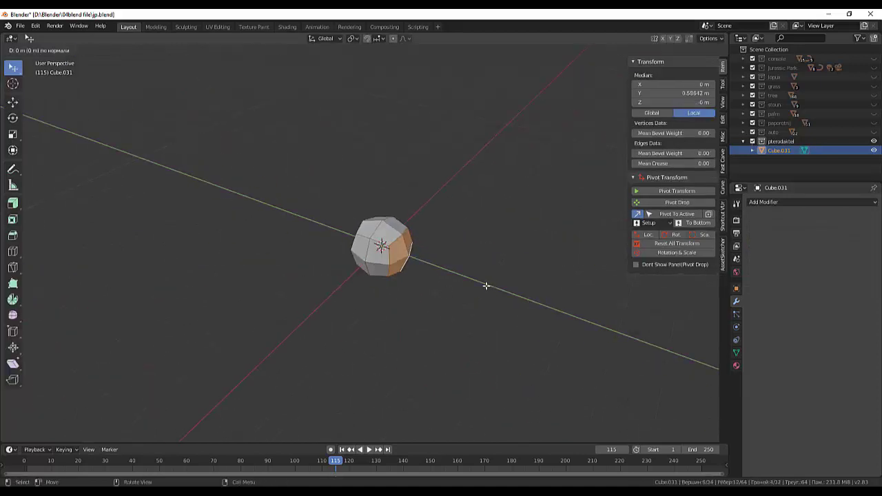
{"action": "right_click", "coordinate": [494, 293]}
{"action": "key", "text": "g"}
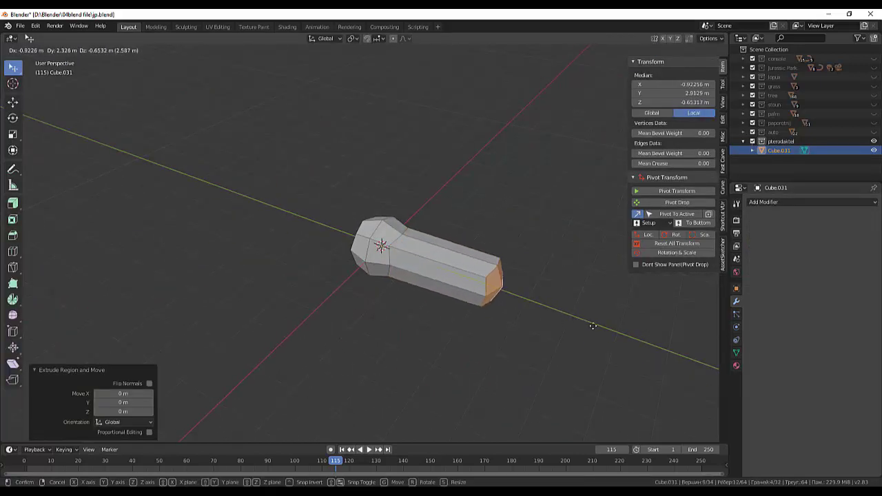
{"action": "left_click", "coordinate": [558, 316]}
{"action": "key", "text": "s"}
{"action": "left_click", "coordinate": [507, 299]}
{"action": "mouse_move", "coordinate": [507, 299]}
{"action": "middle_mouse_down"}
{"action": "mouse_move", "coordinate": [552, 260]}
{"action": "mouse_move", "coordinate": [385, 267]}
{"action": "mouse_move", "coordinate": [337, 256]}
{"action": "mouse_move", "coordinate": [291, 298]}
{"action": "middle_mouse_up"}
- Move the near end faces outward and scale them down
{"action": "left_click", "coordinate": [337, 256], "text": "shift"}
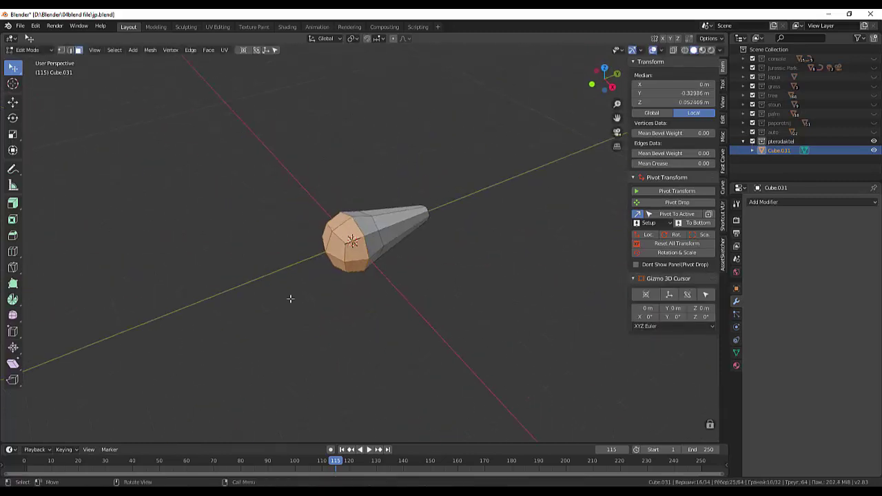
{"action": "key", "text": "g"}
{"action": "left_click", "coordinate": [269, 291]}
{"action": "key", "text": "s"}
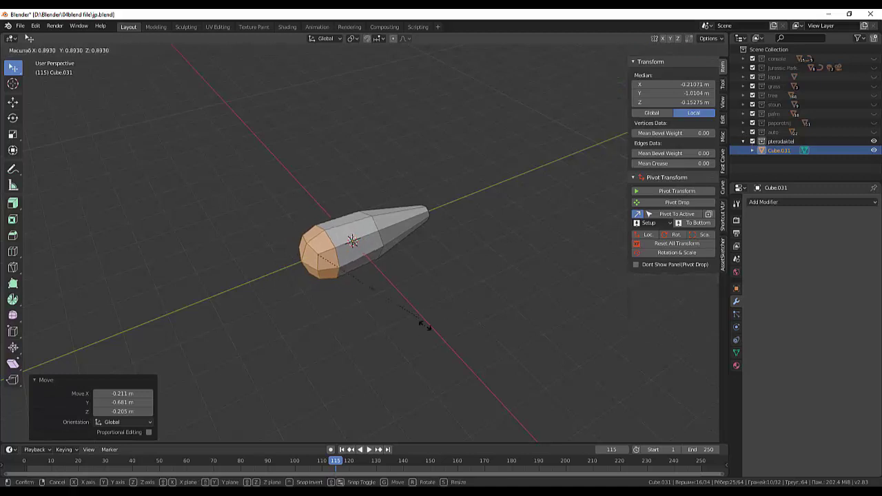
{"action": "left_click", "coordinate": [359, 322]}
{"action": "middle_click_drag", "start_coordinate": [359, 322], "coordinate": [441, 296]}
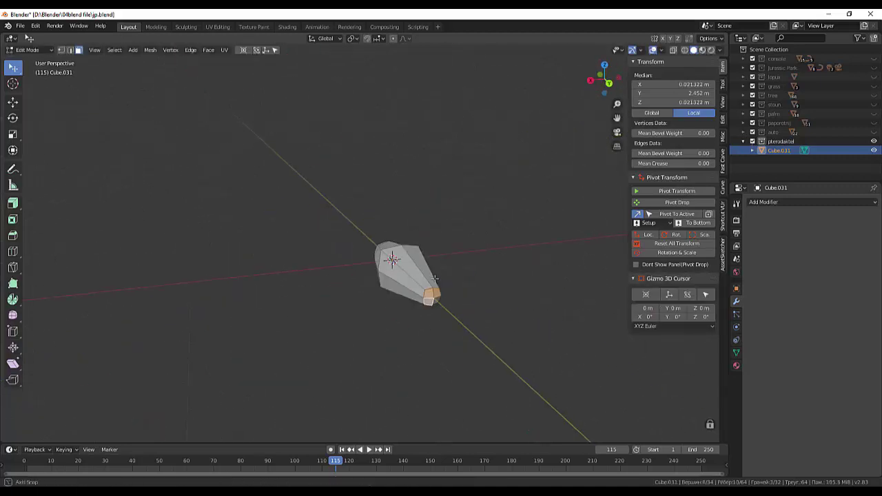
- Flatten the end faces with LoopTools, then extrude two tapering segments, the last scaled to 0.593
{"action": "right_click", "coordinate": [473, 289]}
{"action": "left_click", "coordinate": [566, 288]}
{"action": "middle_click_drag", "start_coordinate": [567, 287], "coordinate": [587, 298]}
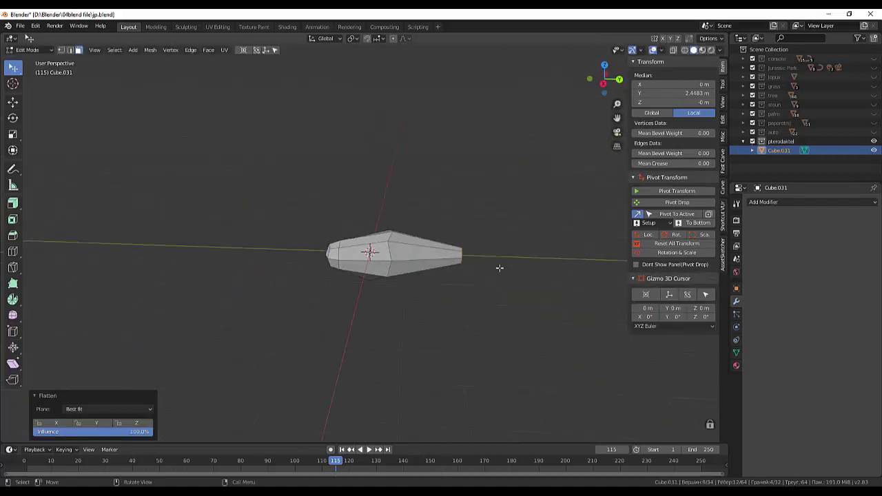
{"action": "key", "text": "e"}
{"action": "left_click", "coordinate": [521, 267]}
{"action": "key", "text": "s"}
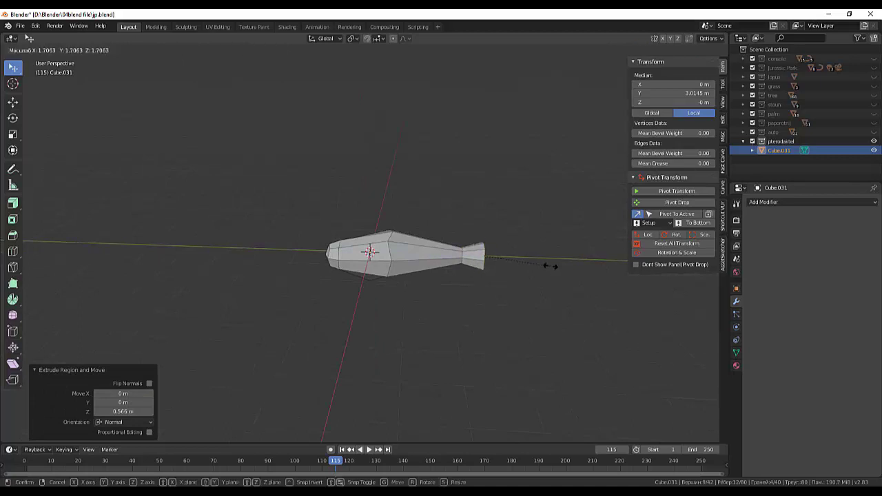
{"action": "left_click", "coordinate": [538, 263]}
{"action": "key", "text": "e"}
{"action": "left_click", "coordinate": [552, 265]}
{"action": "key", "text": "s"}
{"action": "left_click", "coordinate": [533, 267]}
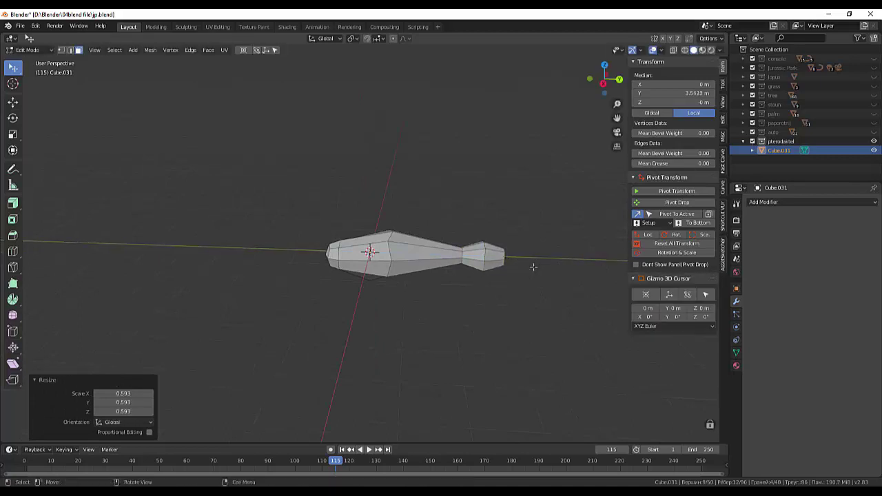
- Extrude and shrink the end into a long, thin pointed spike
{"action": "key", "text": "e"}
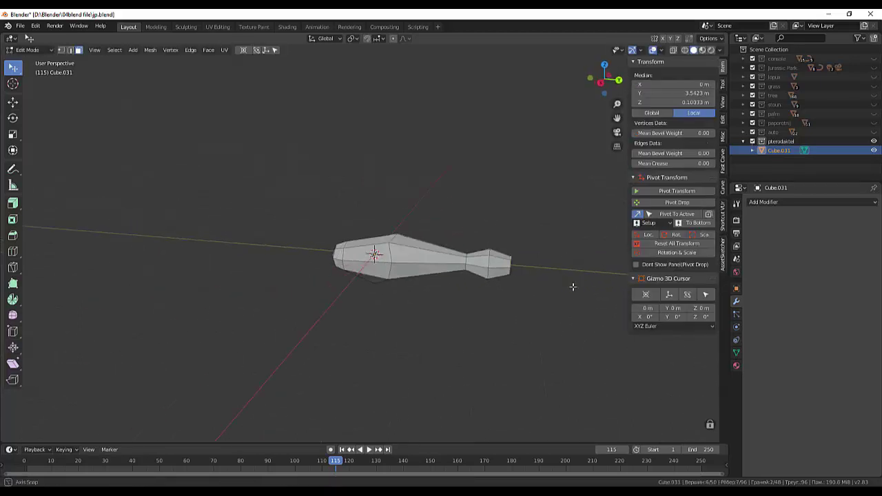
{"action": "left_click", "coordinate": [571, 267]}
{"action": "mouse_move", "coordinate": [571, 267]}
{"action": "middle_mouse_down"}
{"action": "mouse_move", "coordinate": [561, 306]}
{"action": "mouse_move", "coordinate": [514, 268]}
{"action": "middle_mouse_up"}
{"action": "key", "text": "s"}
{"action": "left_click", "coordinate": [544, 331]}
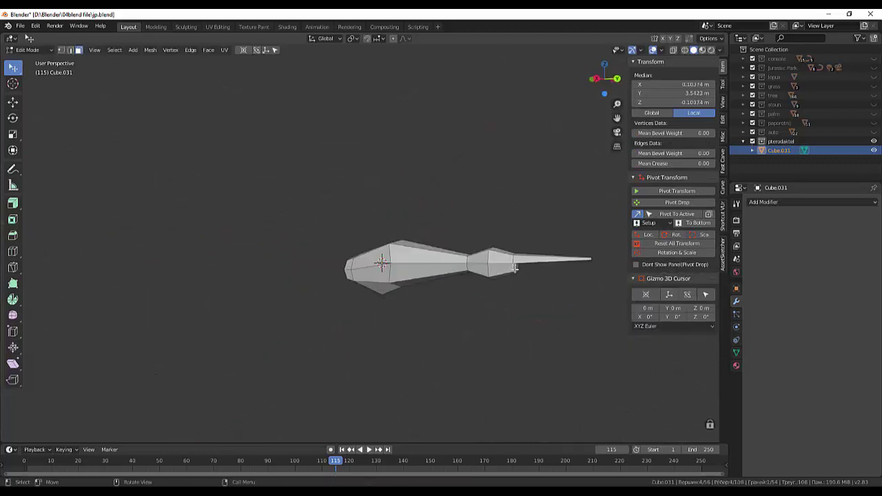
{"action": "key", "text": "e"}
{"action": "left_click", "coordinate": [591, 299]}
{"action": "key", "text": "s"}
{"action": "left_click", "coordinate": [586, 299]}
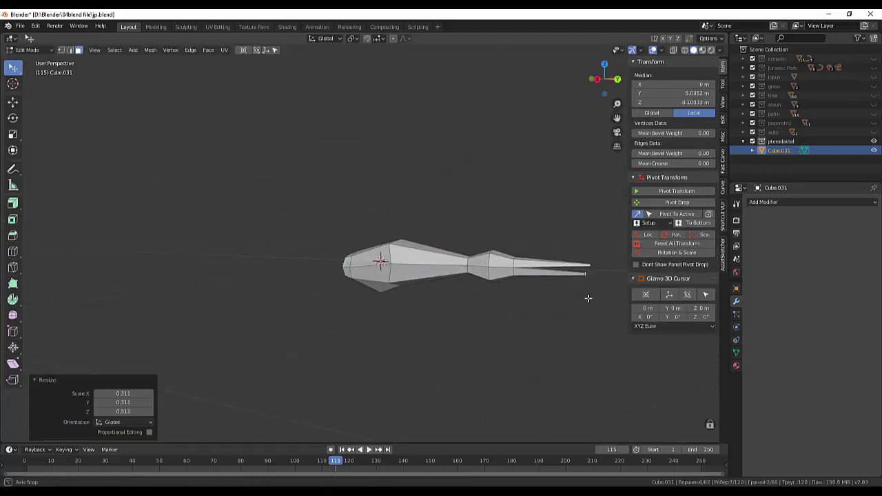
{"action": "left_click", "coordinate": [587, 299]}
- Select a face on top of the body and extrude it upward
{"action": "middle_click_drag", "start_coordinate": [587, 299], "coordinate": [598, 284]}
{"action": "left_click", "coordinate": [473, 246]}
{"action": "middle_click_drag", "start_coordinate": [472, 246], "coordinate": [466, 262]}
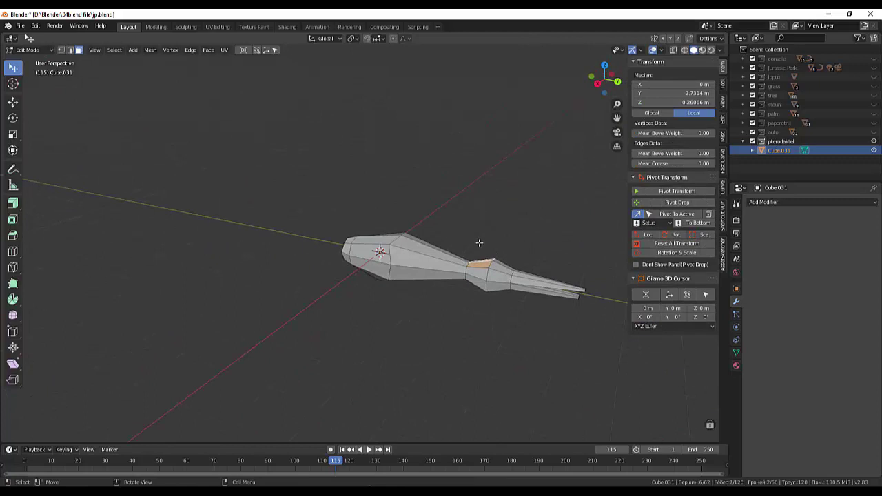
{"action": "key", "text": "e"}
{"action": "left_click", "coordinate": [485, 213]}
{"action": "key", "text": "ctrl+t"}
- Extrude the top face again, scale it down, flatten it, and rotate it into a tilt
{"action": "key", "text": "e"}
{"action": "left_click", "coordinate": [484, 243]}
{"action": "key", "text": "s"}
{"action": "left_click", "coordinate": [488, 248]}
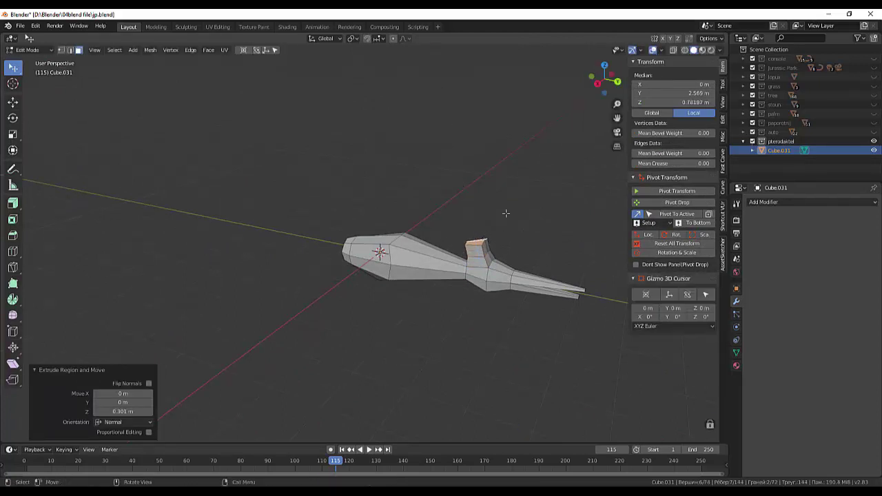
{"action": "right_click", "coordinate": [505, 213]}
{"action": "left_click", "coordinate": [548, 241]}
{"action": "middle_click_drag", "start_coordinate": [548, 241], "coordinate": [513, 229]}
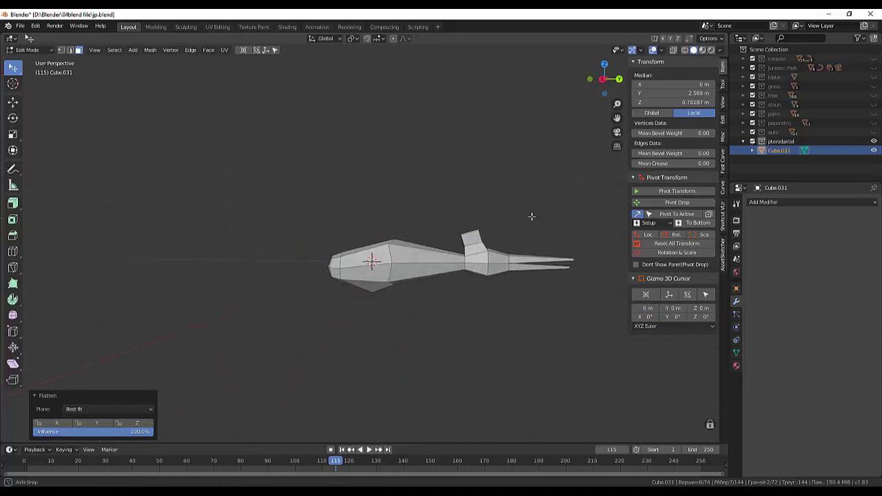
{"action": "key", "text": "r"}
{"action": "left_click", "coordinate": [496, 215]}
- Shrink the raised block's top face and extrude it along its normal
{"action": "key", "text": "s"}
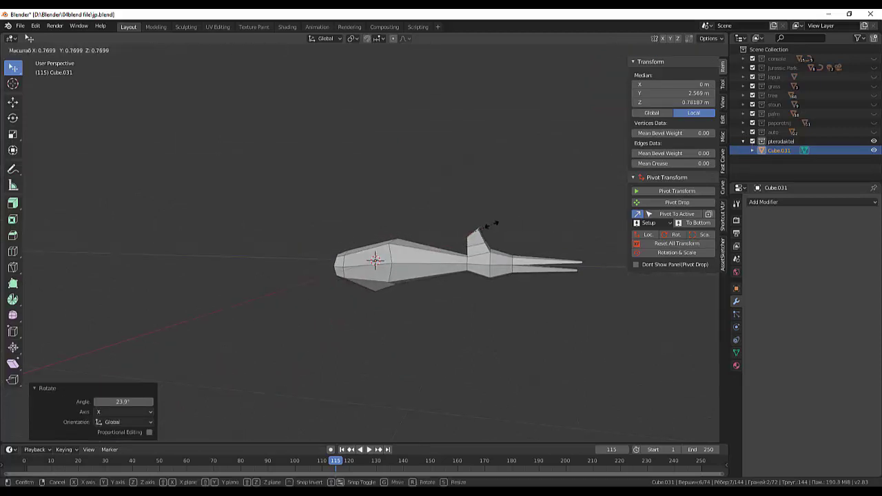
{"action": "left_click", "coordinate": [472, 222]}
{"action": "key", "text": "e"}
{"action": "left_click", "coordinate": [494, 214]}
{"action": "mouse_move", "coordinate": [494, 214]}
{"action": "middle_mouse_down"}
{"action": "mouse_move", "coordinate": [414, 207]}
{"action": "mouse_move", "coordinate": [571, 270]}
{"action": "middle_mouse_up"}
{"action": "mouse_move", "coordinate": [511, 237]}
{"action": "middle_mouse_down"}
{"action": "mouse_move", "coordinate": [483, 304]}
{"action": "mouse_move", "coordinate": [541, 246]}
{"action": "mouse_move", "coordinate": [498, 277]}
{"action": "mouse_move", "coordinate": [539, 233]}
{"action": "mouse_move", "coordinate": [468, 267]}
{"action": "mouse_move", "coordinate": [449, 299]}
{"action": "middle_mouse_up"}
- Shift the raised part along Y by 0.236 m and then 0.172 m
{"action": "key", "text": "g"}
{"action": "key", "text": "y"}
{"action": "left_click", "coordinate": [496, 293]}
{"action": "key", "text": "g"}
{"action": "key", "text": "y"}
{"action": "left_click", "coordinate": [498, 277]}
- Scale an edge of the raised part down to 0.780
{"action": "left_click", "coordinate": [449, 298]}
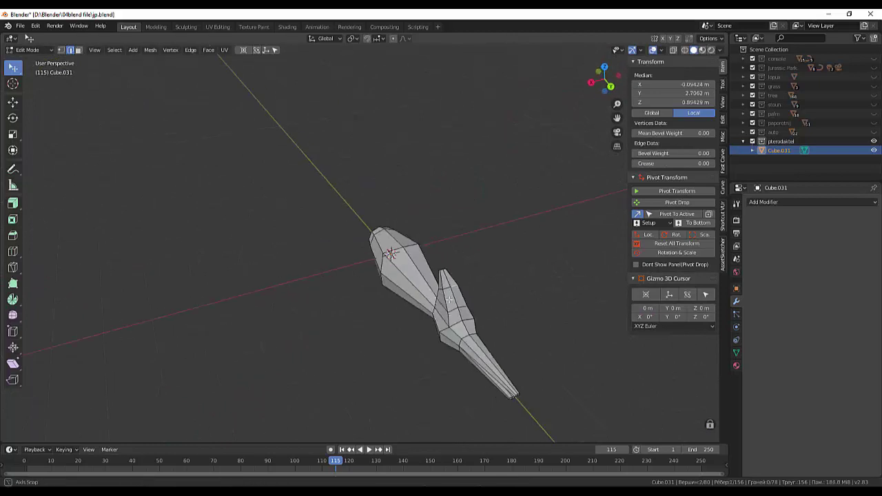
{"action": "key", "text": "s"}
{"action": "left_click", "coordinate": [502, 269]}
{"action": "key", "text": "s"}
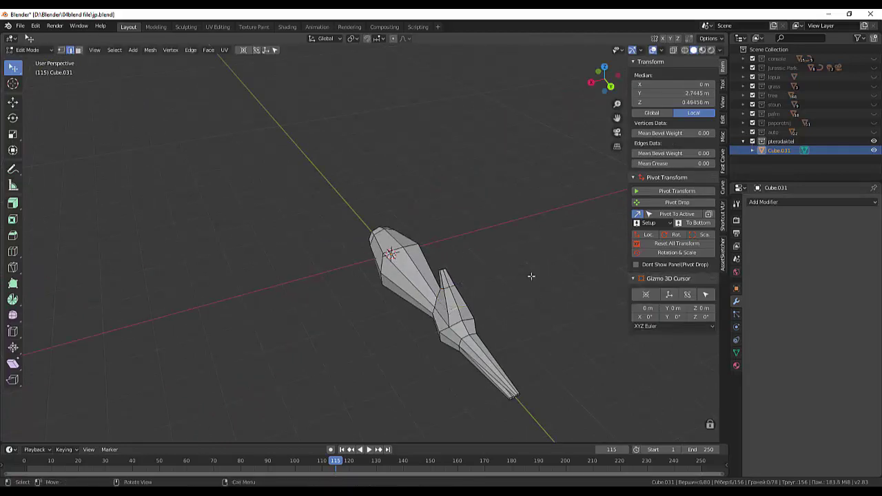
{"action": "left_click", "coordinate": [527, 276]}
{"action": "mouse_move", "coordinate": [528, 276]}
{"action": "middle_mouse_down"}
{"action": "mouse_move", "coordinate": [554, 280]}
{"action": "mouse_move", "coordinate": [473, 323]}
{"action": "mouse_move", "coordinate": [386, 317]}
{"action": "mouse_move", "coordinate": [427, 262]}
{"action": "middle_mouse_up"}
- Add an edge loop narrowing the body's waist, then turn the Outliner area into an Image Editor
{"action": "left_click", "coordinate": [369, 298]}
{"action": "key", "text": "ctrl+l"}
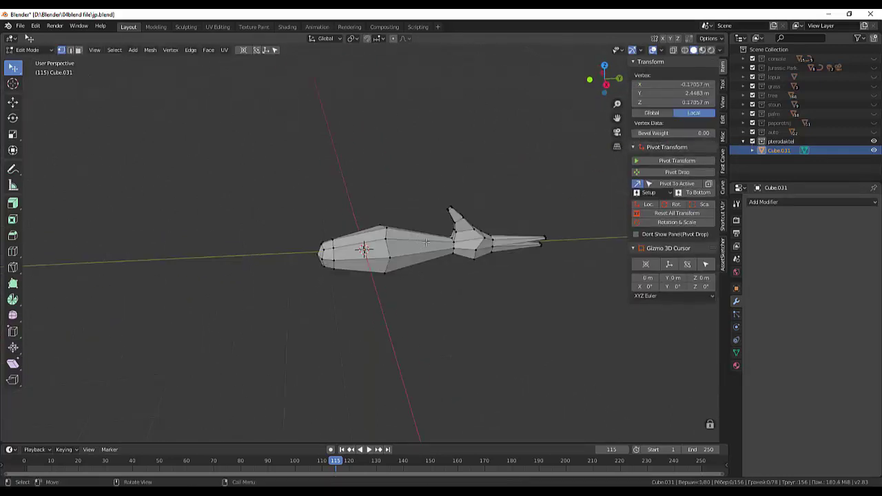
{"action": "left_click", "coordinate": [434, 266]}
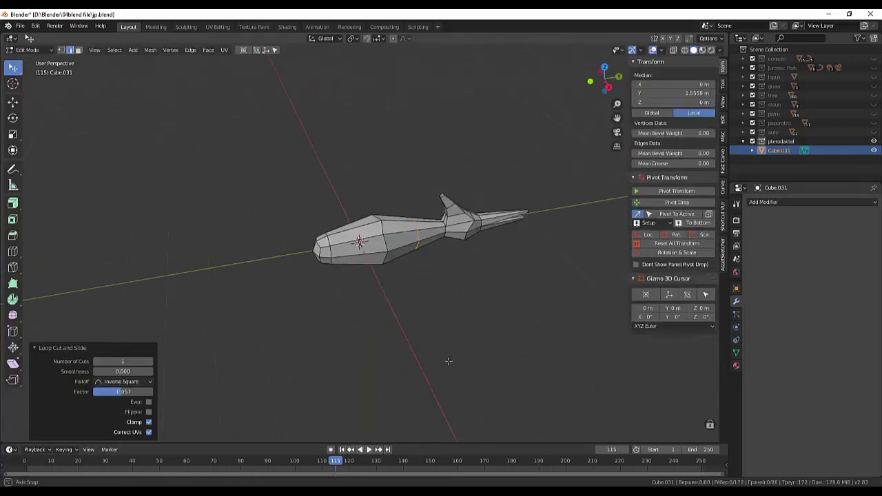
{"action": "mouse_move", "coordinate": [449, 361]}
{"action": "middle_mouse_down"}
{"action": "mouse_move", "coordinate": [435, 351]}
{"action": "mouse_move", "coordinate": [528, 319]}
{"action": "mouse_move", "coordinate": [616, 406]}
{"action": "mouse_move", "coordinate": [519, 301]}
{"action": "mouse_move", "coordinate": [522, 328]}
{"action": "mouse_move", "coordinate": [437, 291]}
{"action": "mouse_move", "coordinate": [453, 339]}
{"action": "mouse_move", "coordinate": [471, 189]}
{"action": "mouse_move", "coordinate": [421, 192]}
{"action": "middle_mouse_up"}
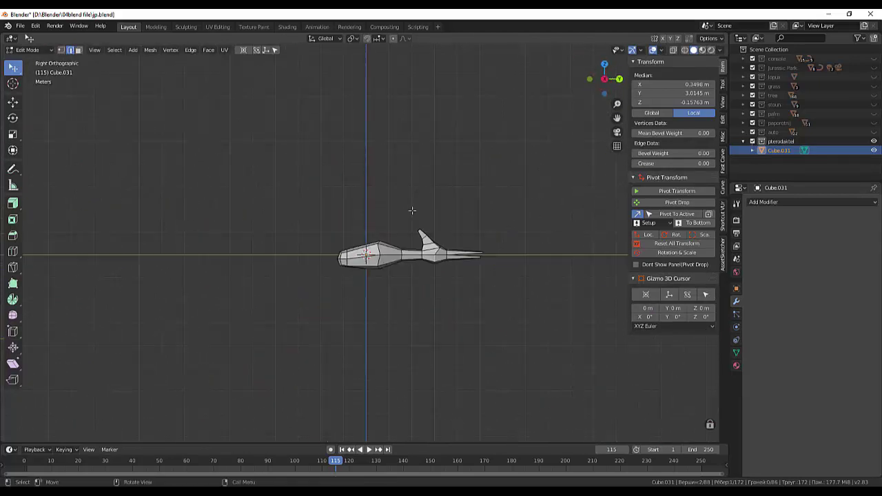
{"action": "mouse_move", "coordinate": [512, 301]}
{"action": "middle_mouse_down"}
{"action": "mouse_move", "coordinate": [595, 374]}
{"action": "mouse_move", "coordinate": [386, 110]}
{"action": "mouse_move", "coordinate": [456, 186]}
{"action": "middle_mouse_up"}
{"action": "key", "text": "alt+a"}
{"action": "mouse_move", "coordinate": [389, 165]}
{"action": "middle_mouse_down"}
{"action": "mouse_move", "coordinate": [427, 179]}
{"action": "mouse_move", "coordinate": [454, 172]}
{"action": "middle_mouse_up"}
{"action": "left_click", "coordinate": [741, 38]}
{"action": "left_click", "coordinate": [717, 100]}
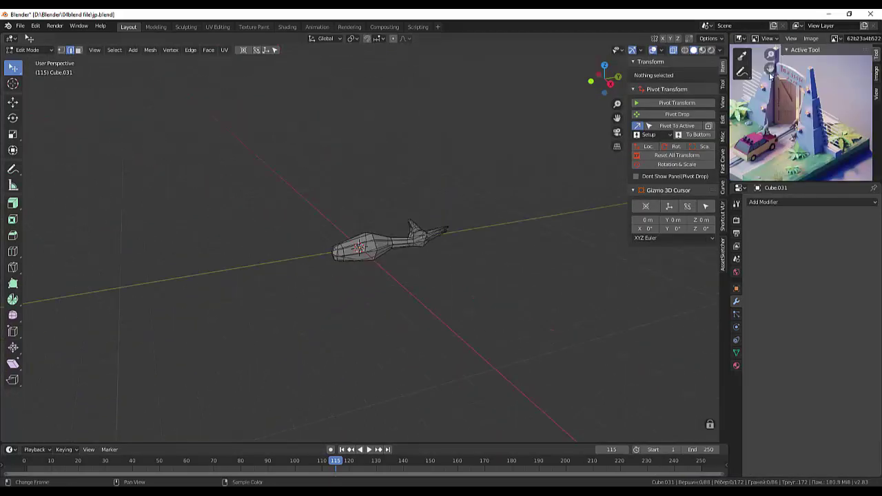
- Load the pterodactyl JPG into the Image Editor and enlarge the editor beside the model
{"action": "left_click", "coordinate": [791, 38]}
{"action": "key", "text": "n"}
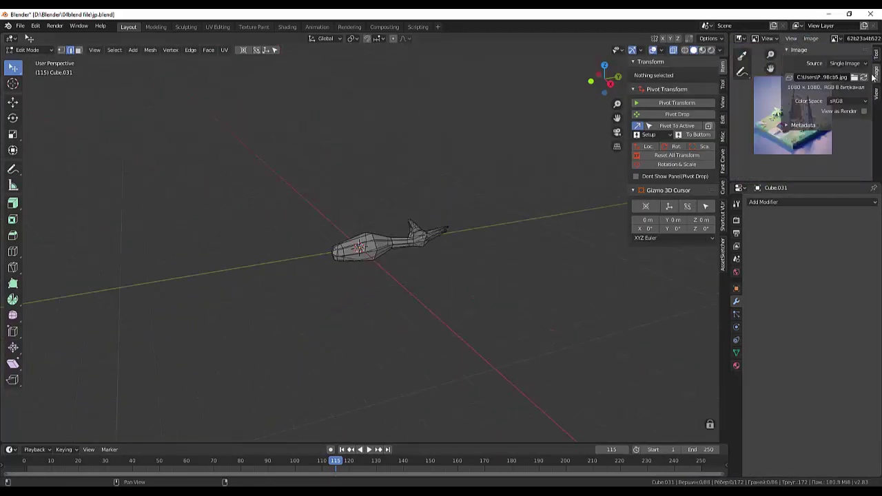
{"action": "left_click", "coordinate": [855, 77]}
{"action": "scroll", "coordinate": [517, 273], "scroll_direction": "down", "scroll_amount": 5}
{"action": "scroll", "coordinate": [416, 259], "scroll_direction": "down", "scroll_amount": 1}
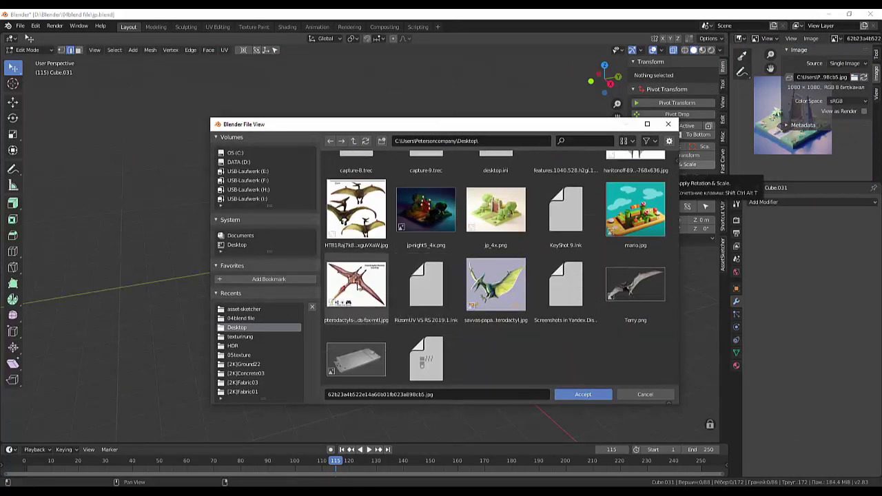
{"action": "left_click", "coordinate": [583, 394]}
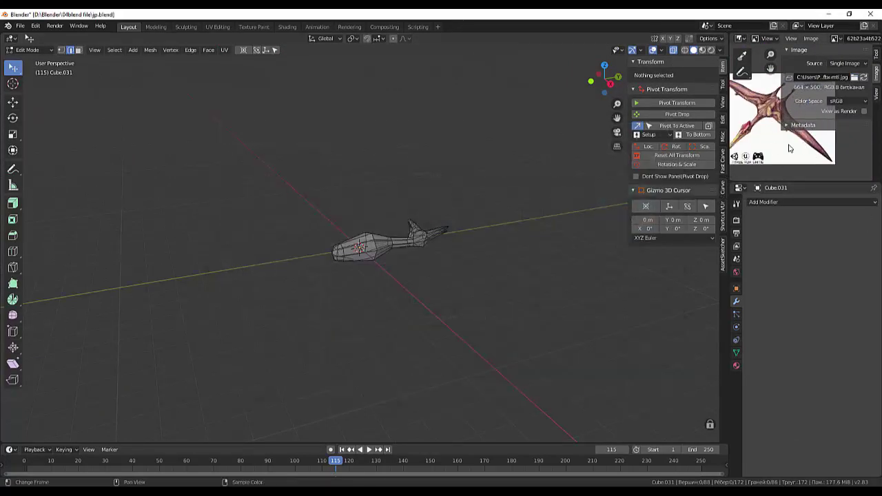
{"action": "scroll", "coordinate": [790, 149], "scroll_direction": "up", "scroll_amount": 2}
{"action": "left_click_drag", "start_coordinate": [793, 183], "coordinate": [793, 309]}
{"action": "left_click_drag", "start_coordinate": [725, 272], "coordinate": [579, 272]}
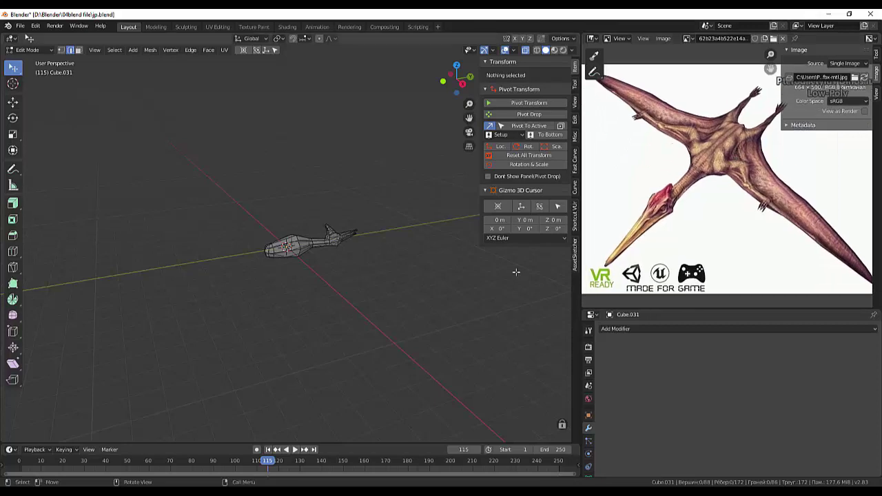
- Select the faces on the side of the body, undoing an accidental edge slide
{"action": "scroll", "coordinate": [310, 253], "scroll_direction": "up", "scroll_amount": 4}
{"action": "left_click", "coordinate": [320, 207]}
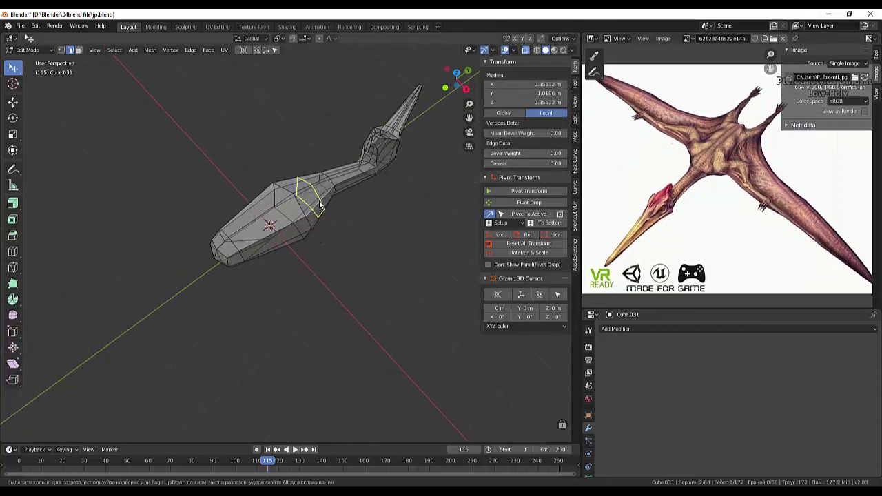
{"action": "mouse_move", "coordinate": [320, 207]}
{"action": "middle_mouse_down"}
{"action": "mouse_move", "coordinate": [413, 172]}
{"action": "mouse_move", "coordinate": [563, 67]}
{"action": "mouse_move", "coordinate": [246, 276]}
{"action": "middle_mouse_up"}
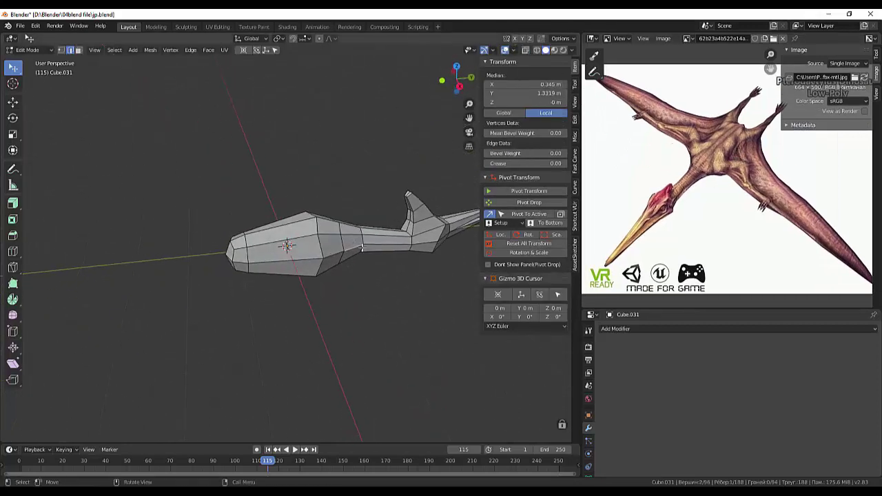
{"action": "left_click", "coordinate": [248, 276], "text": "ctrl"}
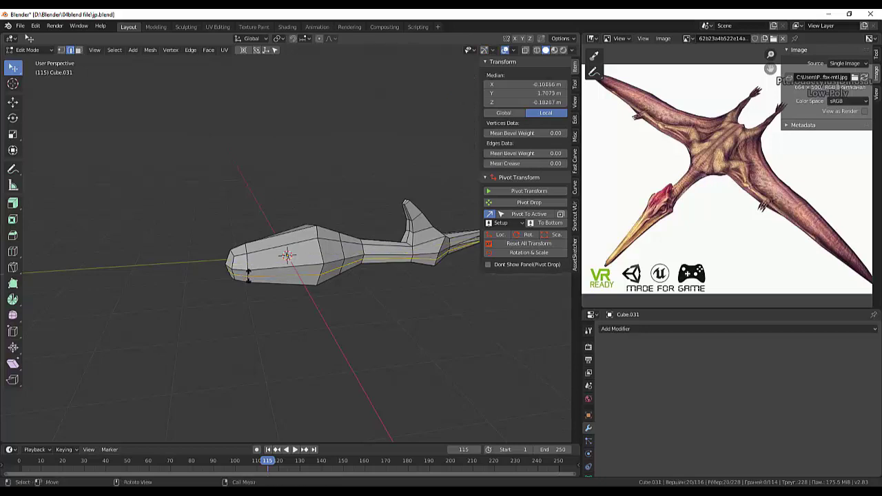
{"action": "key", "text": "Escape"}
{"action": "key", "text": "ctrl+z"}
{"action": "left_click", "coordinate": [356, 261], "text": "shift"}
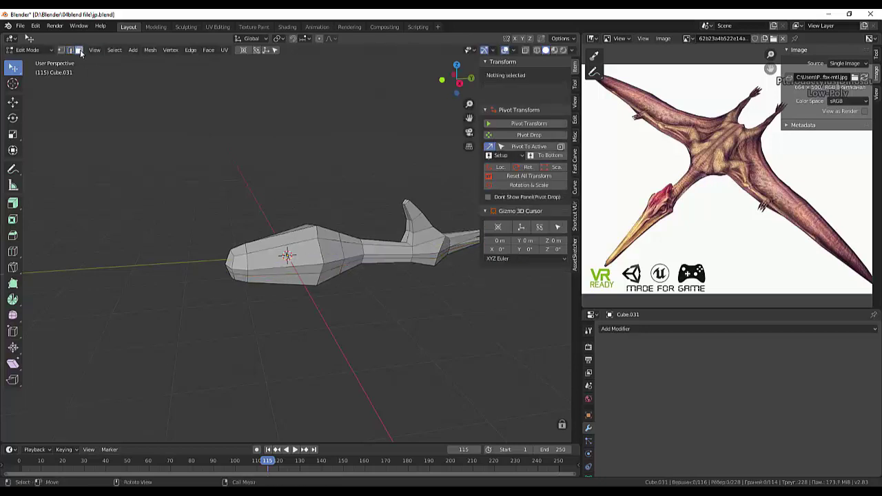
- Extrude the side faces 5.63 m outward into a long wing slab
{"action": "middle_click_drag", "start_coordinate": [243, 273], "coordinate": [463, 360]}
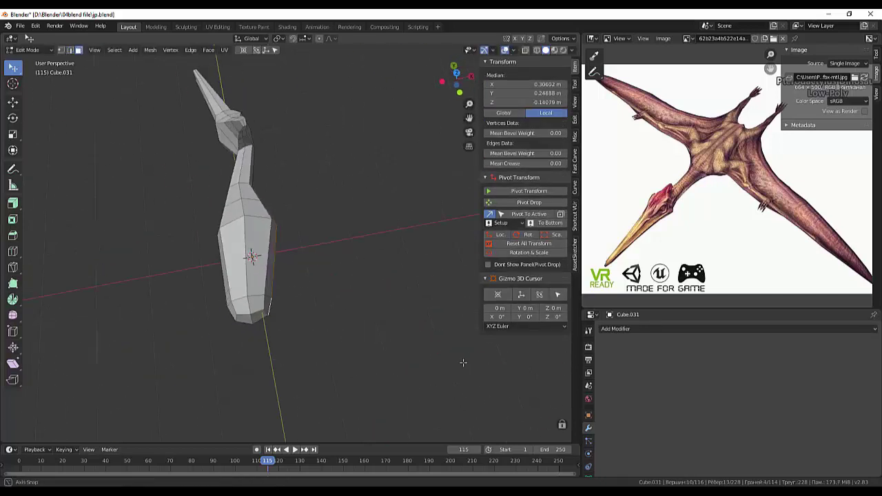
{"action": "key", "text": "e"}
{"action": "left_click", "coordinate": [102, 369]}
{"action": "mouse_move", "coordinate": [42, 323]}
{"action": "middle_mouse_down"}
{"action": "mouse_move", "coordinate": [195, 311]}
{"action": "mouse_move", "coordinate": [166, 232]}
{"action": "middle_mouse_up"}
{"action": "mouse_move", "coordinate": [318, 233]}
{"action": "middle_mouse_down"}
{"action": "mouse_move", "coordinate": [426, 306]}
{"action": "mouse_move", "coordinate": [219, 206]}
{"action": "middle_mouse_up"}
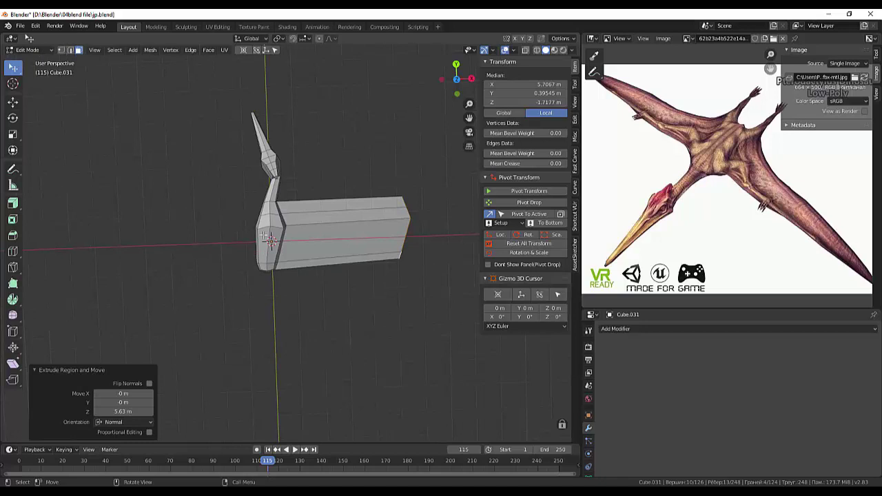
{"action": "right_click", "coordinate": [107, 130]}
- Return to Object Mode and add a Reference image object
{"action": "key", "text": "Escape"}
{"action": "key", "text": "Tab"}
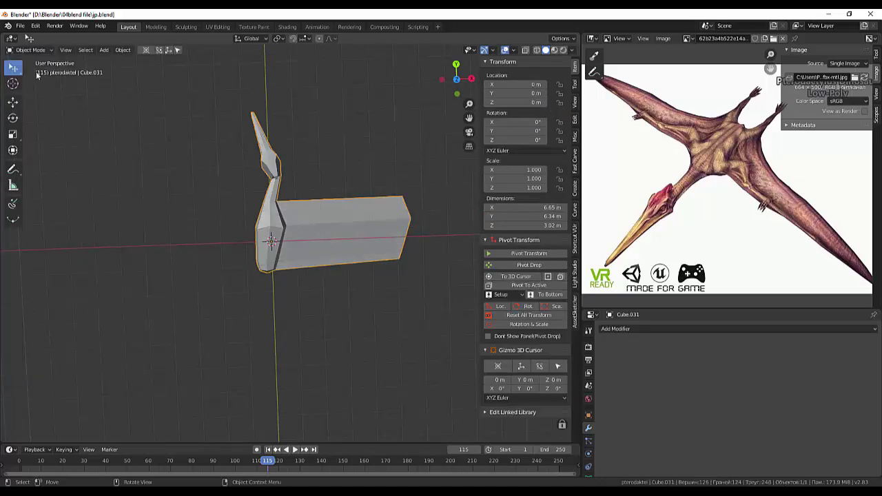
{"action": "right_click", "coordinate": [114, 192]}
{"action": "key", "text": "shift+a"}
{"action": "left_click", "coordinate": [207, 172]}
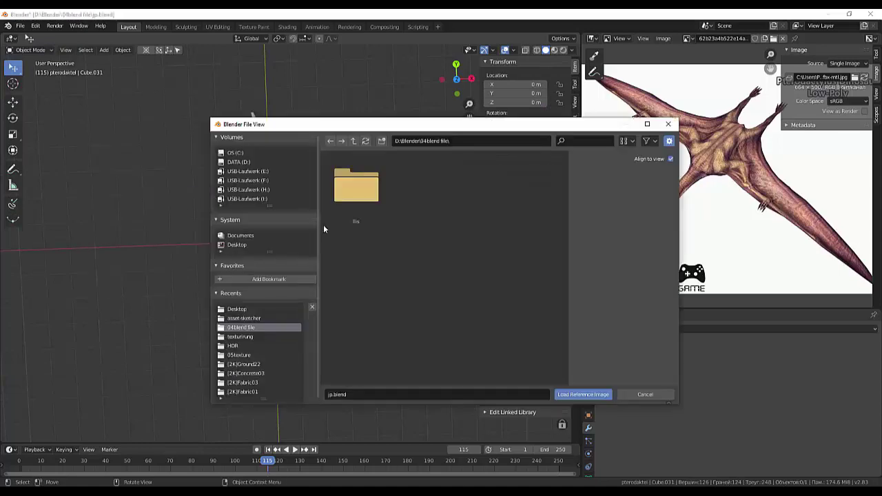
- Load the top-view pterodactyl picture from the Desktop and enlarge it behind the model
{"action": "left_click", "coordinate": [238, 235]}
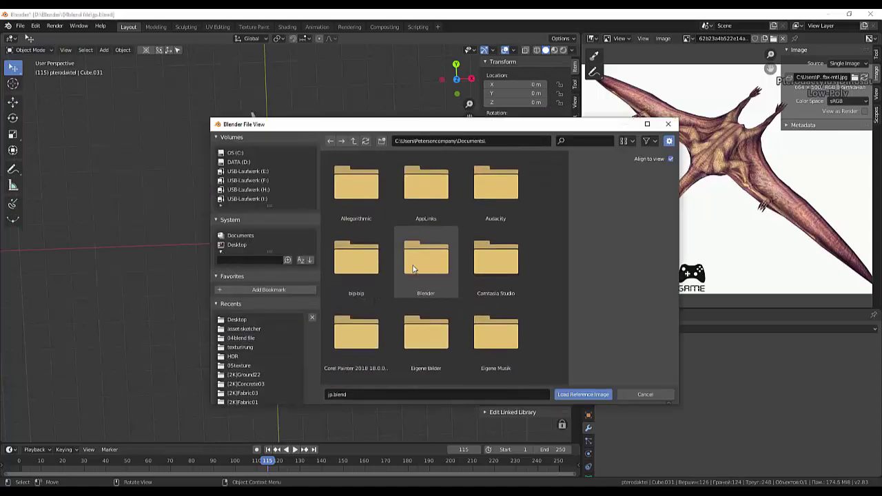
{"action": "left_click", "coordinate": [242, 245]}
{"action": "scroll", "coordinate": [427, 276], "scroll_direction": "down", "scroll_amount": 3}
{"action": "scroll", "coordinate": [428, 276], "scroll_direction": "down", "scroll_amount": 2}
{"action": "scroll", "coordinate": [427, 275], "scroll_direction": "up", "scroll_amount": 3}
{"action": "double_click", "coordinate": [495, 186]}
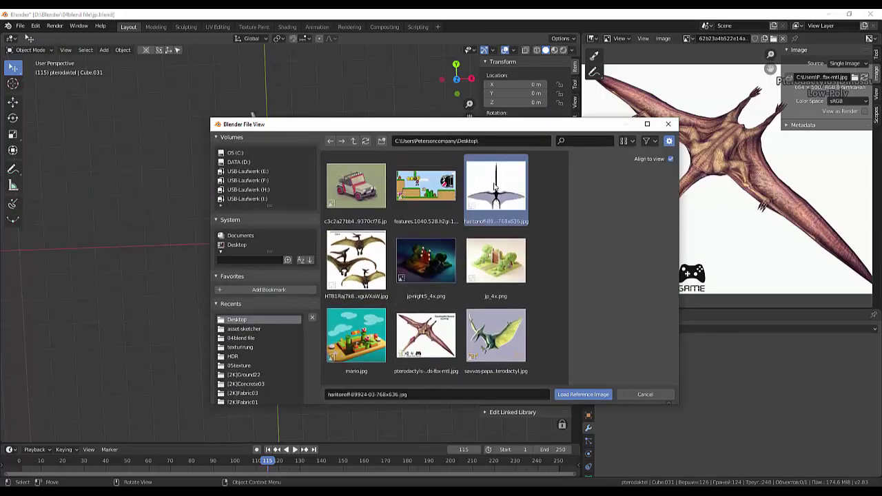
{"action": "left_click_drag", "start_coordinate": [339, 213], "coordinate": [416, 295]}
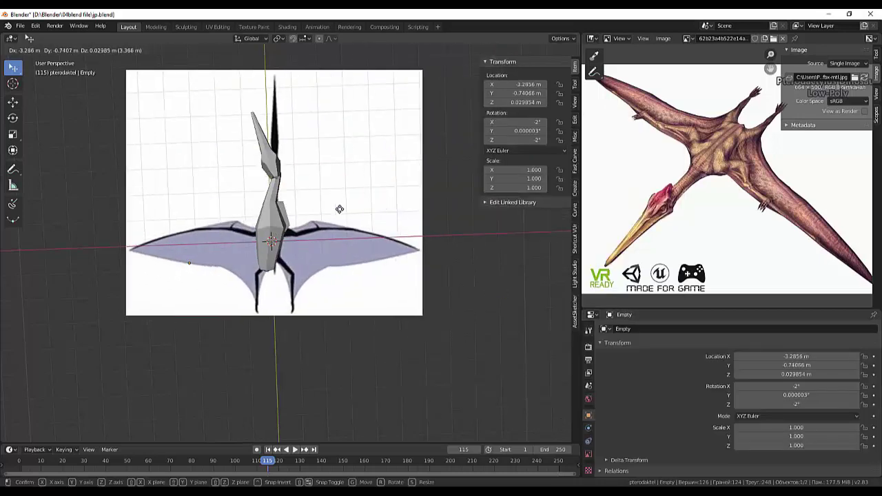
{"action": "key", "text": "g"}
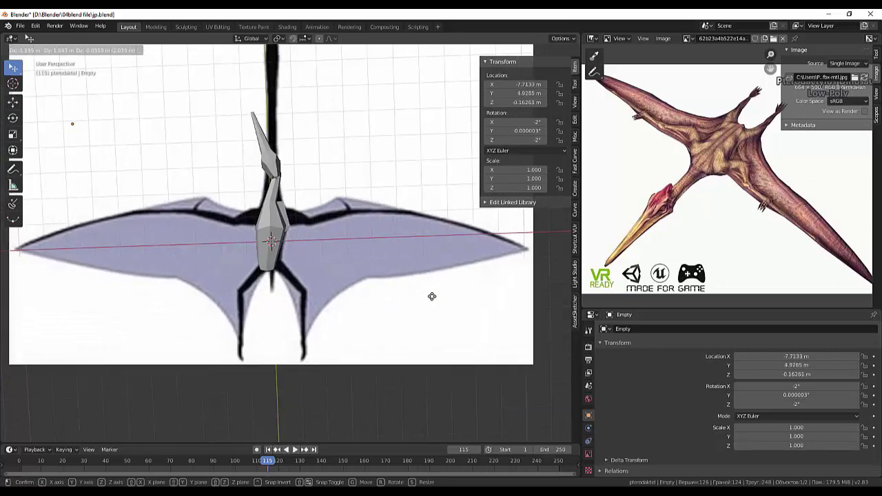
- Lower the reference image 0.314 m along Z below the body and return to top view
{"action": "left_click", "coordinate": [441, 342]}
{"action": "mouse_move", "coordinate": [443, 345]}
{"action": "middle_mouse_down"}
{"action": "mouse_move", "coordinate": [399, 195]}
{"action": "mouse_move", "coordinate": [425, 254]}
{"action": "mouse_move", "coordinate": [314, 273]}
{"action": "mouse_move", "coordinate": [290, 262]}
{"action": "middle_mouse_up"}
{"action": "left_click", "coordinate": [414, 260]}
{"action": "key", "text": "Tab"}
{"action": "mouse_move", "coordinate": [386, 289]}
{"action": "middle_mouse_down"}
{"action": "mouse_move", "coordinate": [424, 315]}
{"action": "mouse_move", "coordinate": [418, 347]}
{"action": "mouse_move", "coordinate": [409, 309]}
{"action": "mouse_move", "coordinate": [407, 380]}
{"action": "mouse_move", "coordinate": [413, 349]}
{"action": "middle_mouse_up"}
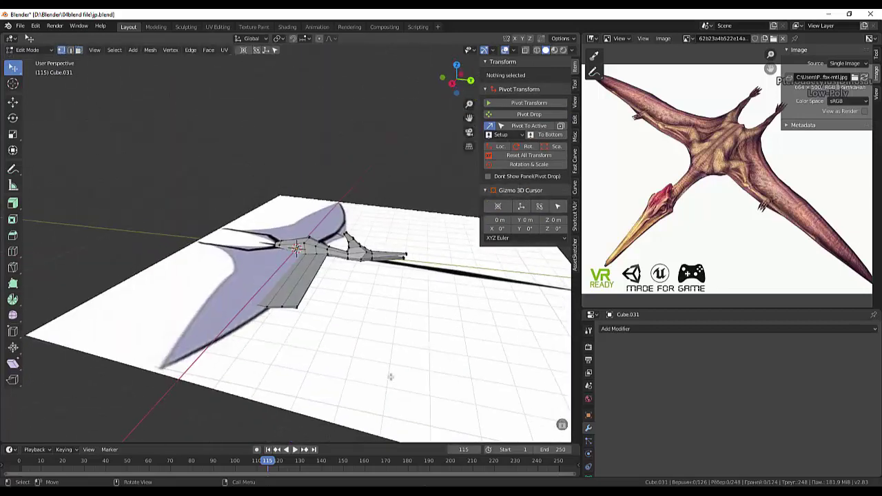
{"action": "key", "text": "ctrl+z"}
{"action": "key", "text": "ctrl+z"}
{"action": "mouse_move", "coordinate": [339, 335]}
{"action": "middle_mouse_down"}
{"action": "mouse_move", "coordinate": [374, 289]}
{"action": "mouse_move", "coordinate": [411, 193]}
{"action": "middle_mouse_up"}
{"action": "key", "text": "g"}
{"action": "key", "text": "z"}
{"action": "left_click", "coordinate": [369, 302]}
{"action": "key", "text": "KP_7"}
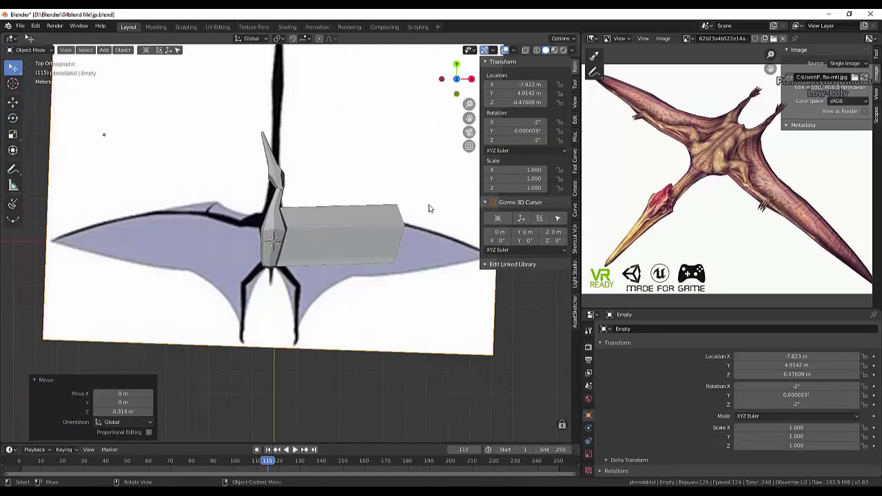
{"action": "left_click", "coordinate": [428, 328]}
- In Edit Mode on the body, select the slab-end vertices and pull them closer to the body
{"action": "left_click", "coordinate": [386, 235]}
{"action": "key", "text": "Tab"}
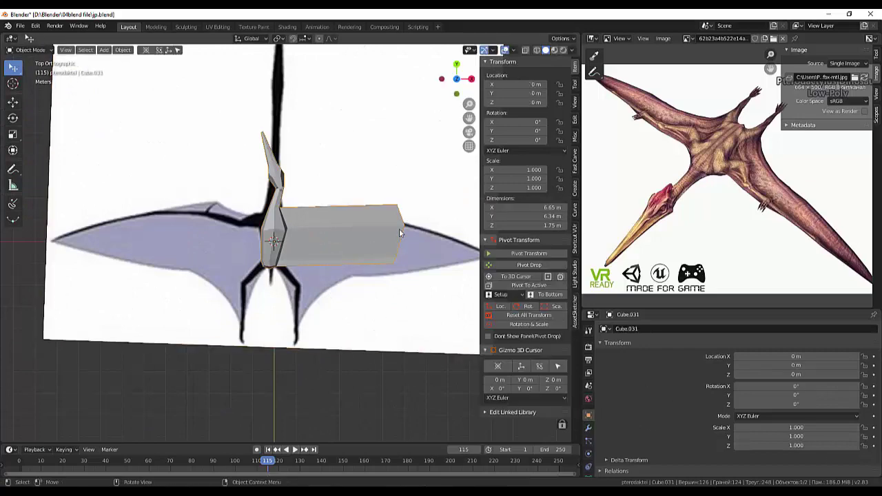
{"action": "mouse_move", "coordinate": [400, 230]}
{"action": "middle_mouse_down"}
{"action": "mouse_move", "coordinate": [357, 109]}
{"action": "mouse_move", "coordinate": [301, 264]}
{"action": "middle_mouse_up"}
{"action": "left_click", "coordinate": [387, 276]}
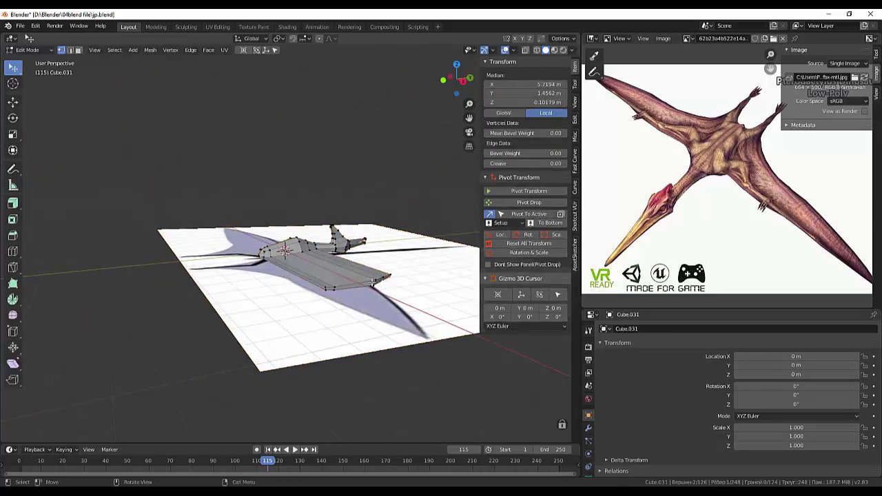
{"action": "left_click", "coordinate": [382, 279]}
{"action": "left_click", "coordinate": [381, 279]}
{"action": "mouse_move", "coordinate": [381, 280]}
{"action": "middle_mouse_down"}
{"action": "mouse_move", "coordinate": [504, 352]}
{"action": "mouse_move", "coordinate": [419, 284]}
{"action": "middle_mouse_up"}
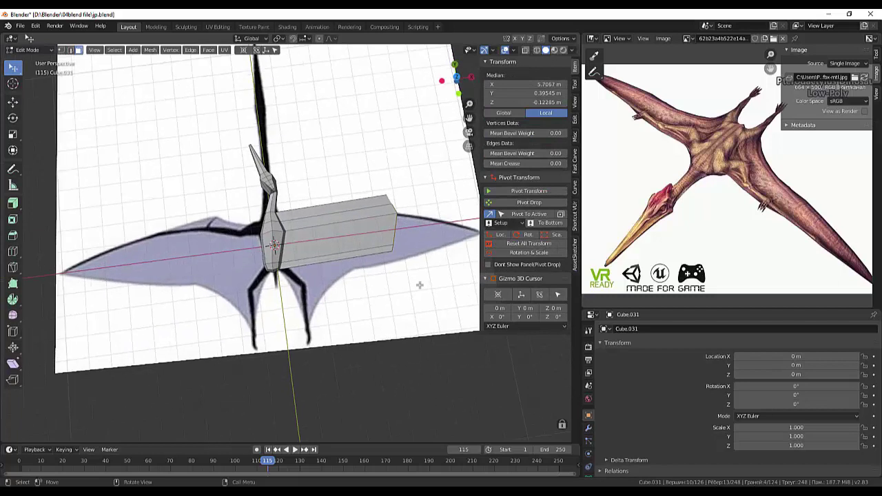
{"action": "key", "text": "KP_7"}
{"action": "key", "text": "g"}
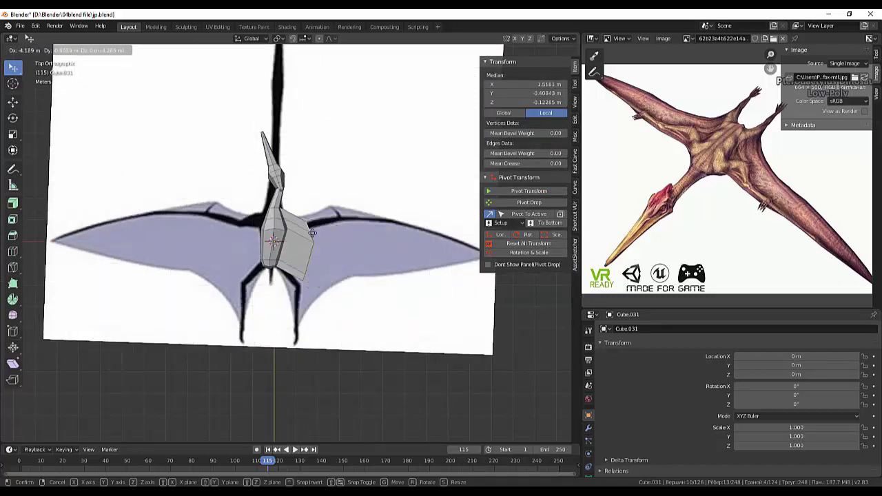
{"action": "left_click", "coordinate": [309, 235]}
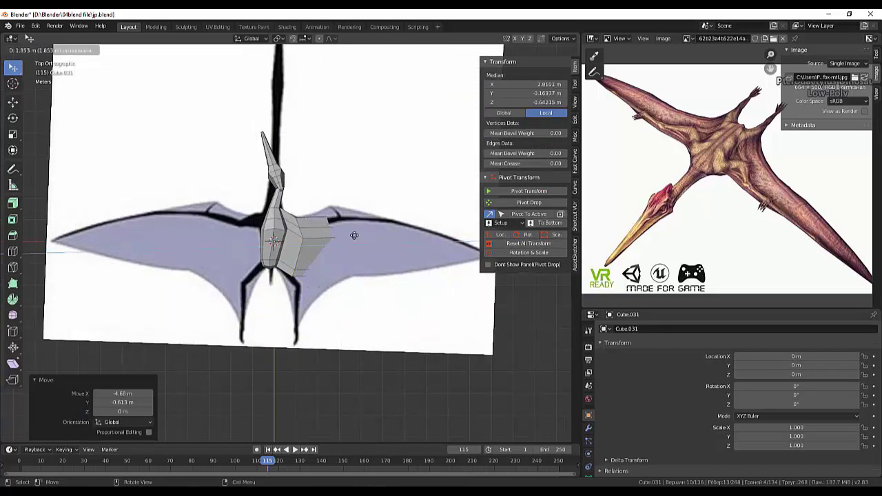
- Enlarge the slab end, flatten it to zero X width, and rotate it about 20°
{"action": "key", "text": "s"}
{"action": "left_click", "coordinate": [386, 243]}
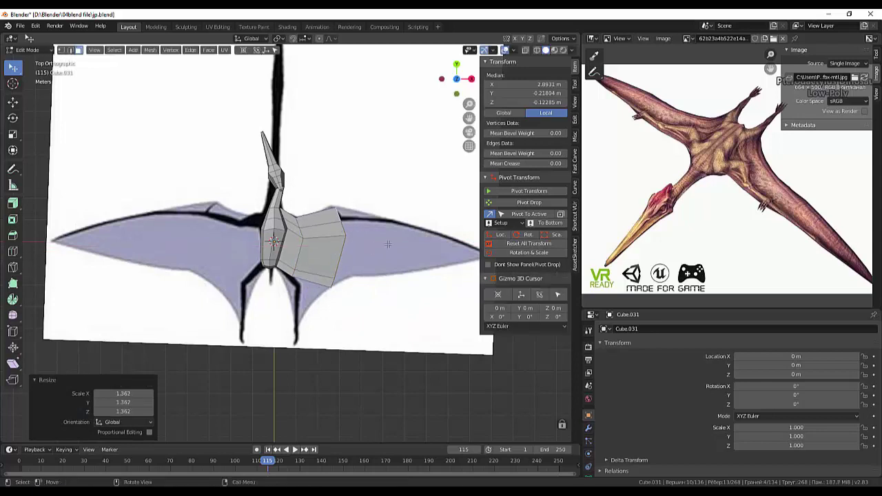
{"action": "key", "text": "s"}
{"action": "key", "text": "0"}
{"action": "key", "text": "Return"}
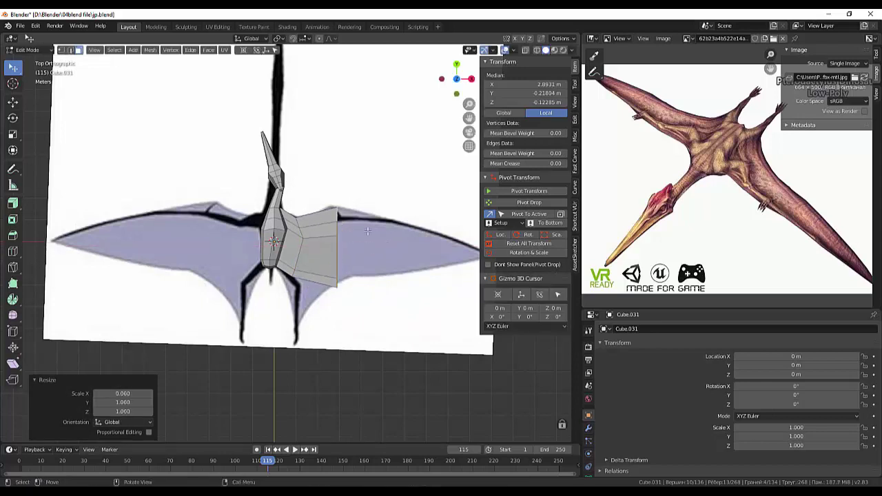
{"action": "key", "text": "r"}
{"action": "left_click", "coordinate": [362, 222]}
- Move the slab end outward and extrude a new wing section, shifting it along X
{"action": "key", "text": "g"}
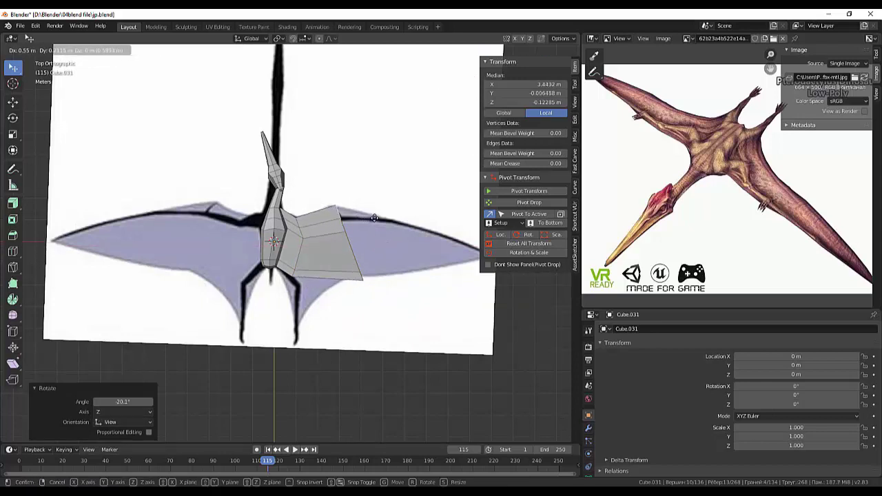
{"action": "left_click", "coordinate": [387, 268]}
{"action": "key", "text": "e"}
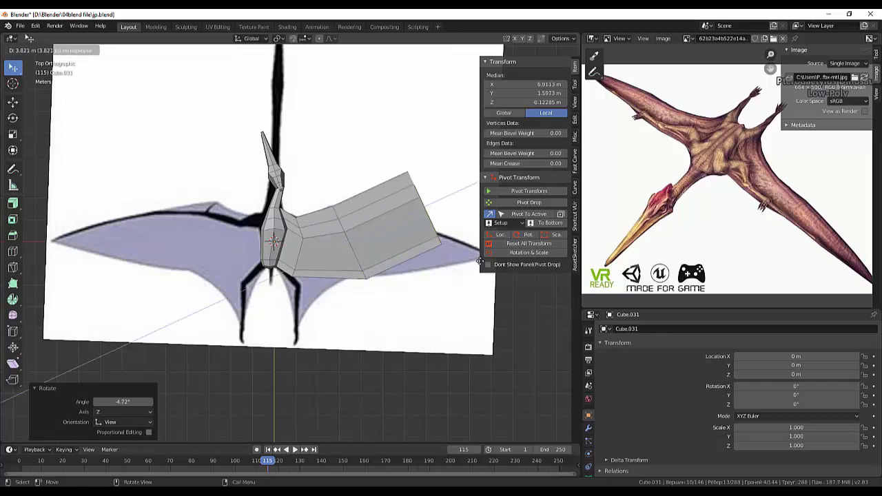
{"action": "left_click", "coordinate": [419, 279]}
{"action": "key", "text": "g"}
{"action": "key", "text": "x"}
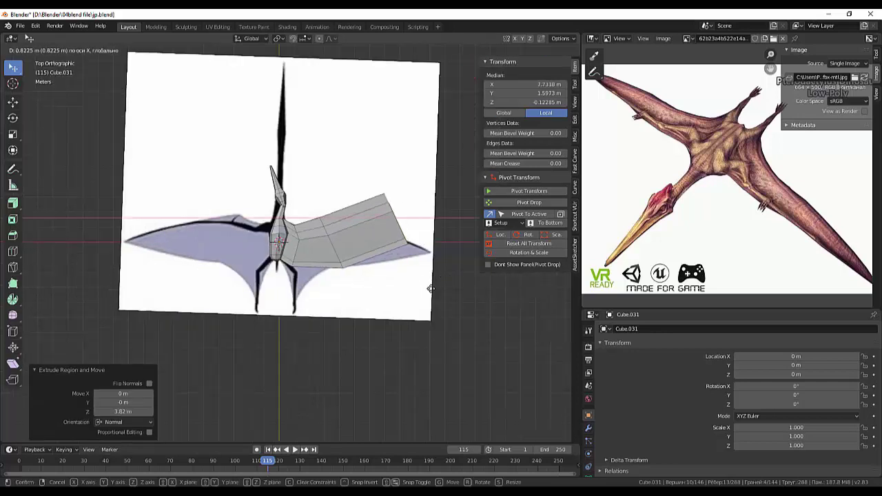
{"action": "left_click", "coordinate": [431, 288]}
{"action": "key", "text": "g"}
{"action": "left_click", "coordinate": [413, 207]}
- Rotate and move the wing end into a pointed tip, then select a trailing-edge vertex
{"action": "key", "text": "r"}
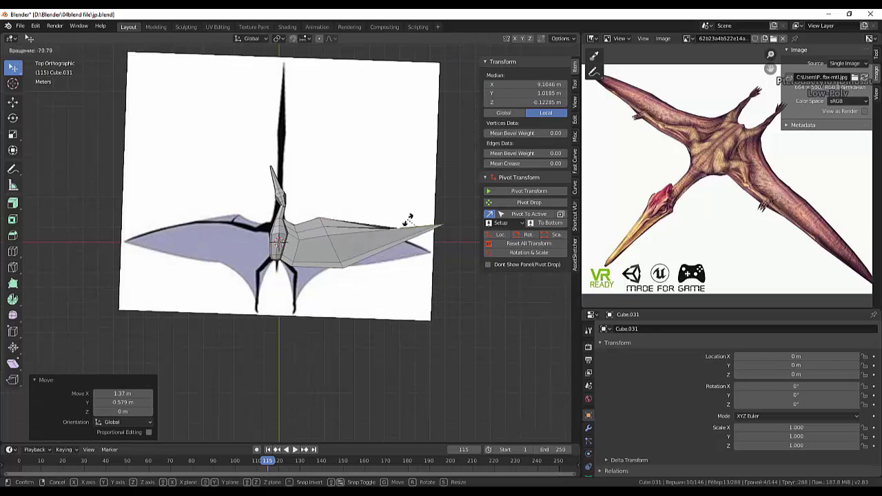
{"action": "left_click", "coordinate": [412, 224]}
{"action": "key", "text": "g"}
{"action": "left_click", "coordinate": [418, 249]}
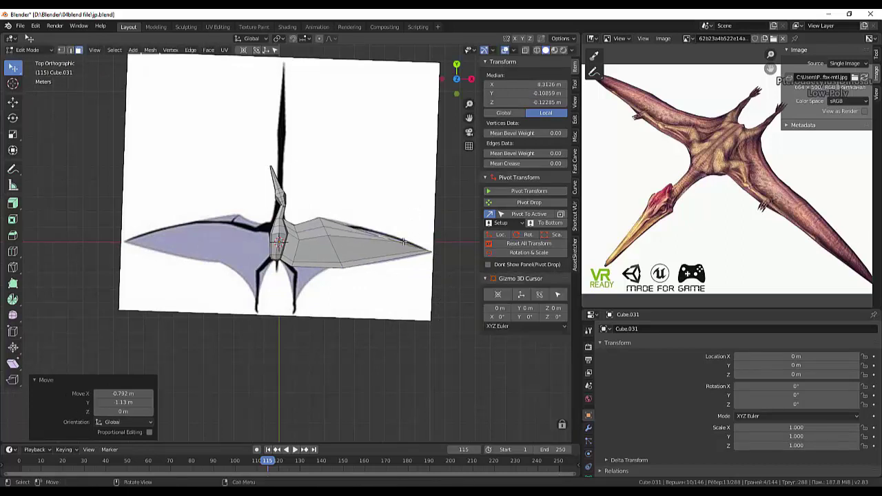
{"action": "key", "text": "r"}
{"action": "left_click", "coordinate": [413, 238]}
{"action": "left_click", "coordinate": [303, 269]}
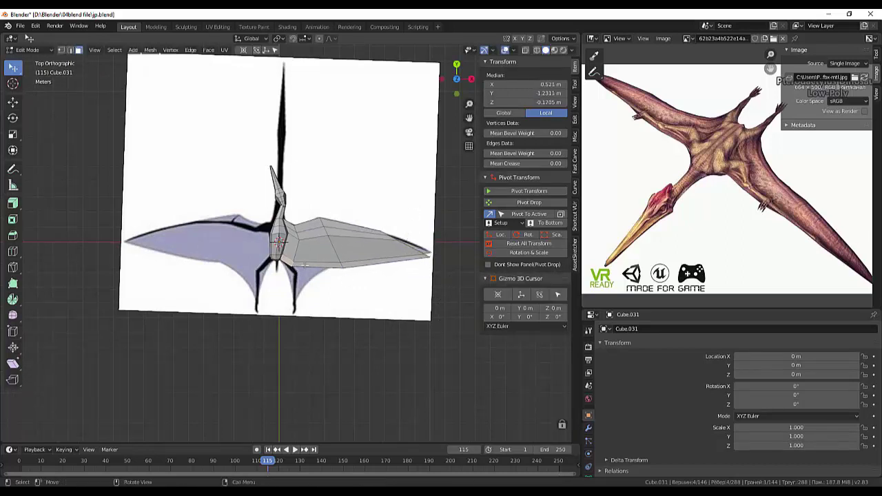
{"action": "left_click", "coordinate": [289, 268]}
- Move the wing's lower-edge vertices down onto the reference outline in top view
{"action": "key", "text": "g"}
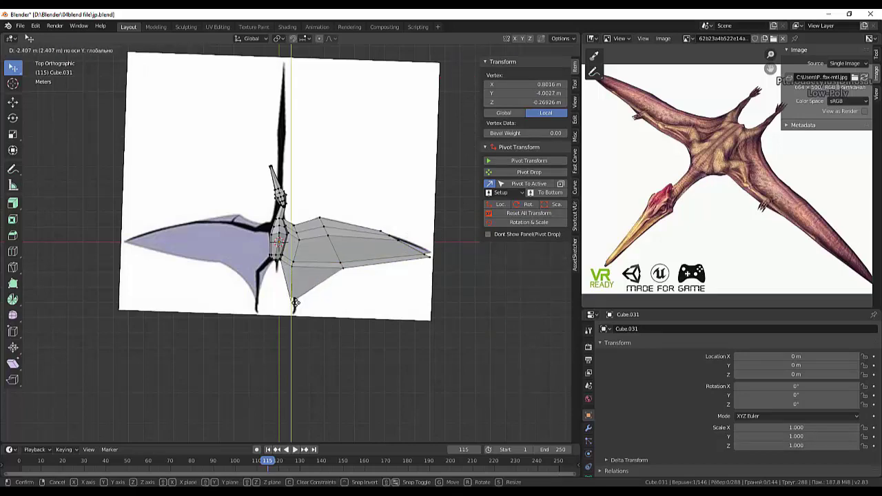
{"action": "left_click", "coordinate": [296, 268]}
{"action": "middle_click_drag", "start_coordinate": [296, 268], "coordinate": [297, 253]}
{"action": "left_click", "coordinate": [292, 267], "text": "shift"}
{"action": "key", "text": "KP_7"}
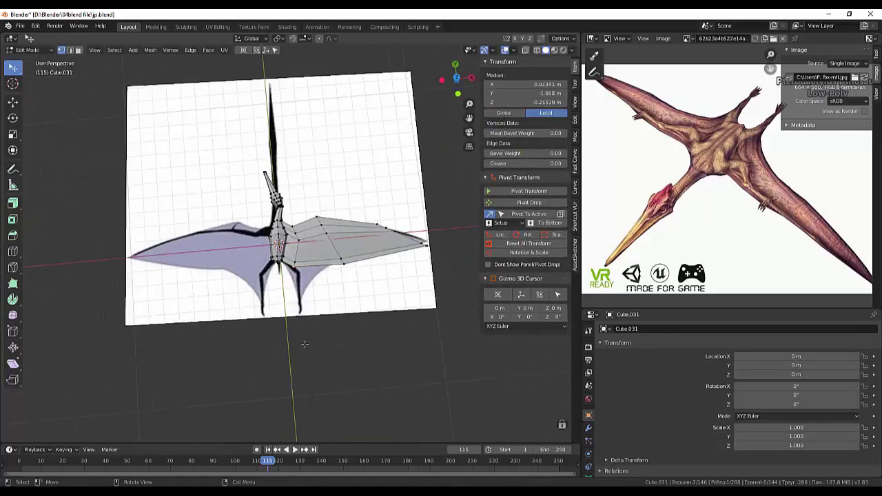
{"action": "key", "text": "g"}
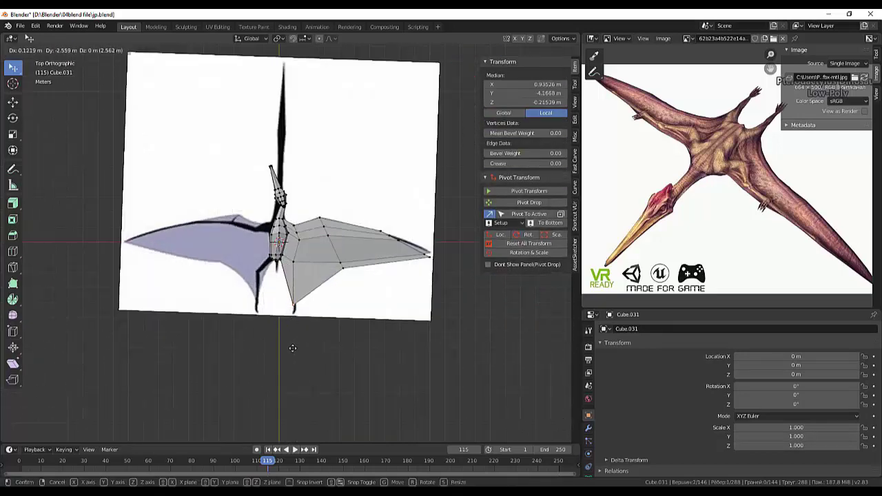
{"action": "left_click", "coordinate": [292, 348]}
- Add a centred edge loop across the right wing
{"action": "key", "text": "alt+a"}
{"action": "middle_click_drag", "start_coordinate": [325, 321], "coordinate": [143, 94]}
{"action": "left_click", "coordinate": [323, 272]}
{"action": "right_click", "coordinate": [323, 272]}
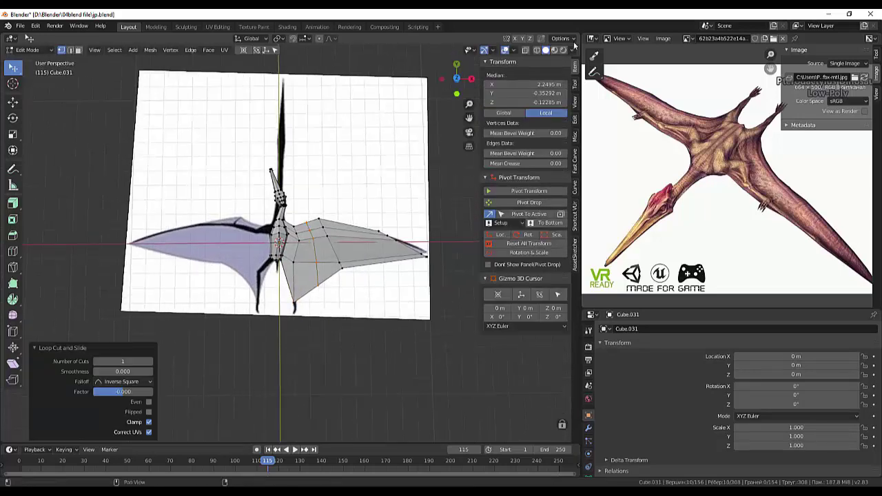
- Box-select two groups of wing-edge vertices and shift them onto the outline
{"action": "key", "text": "alt+a"}
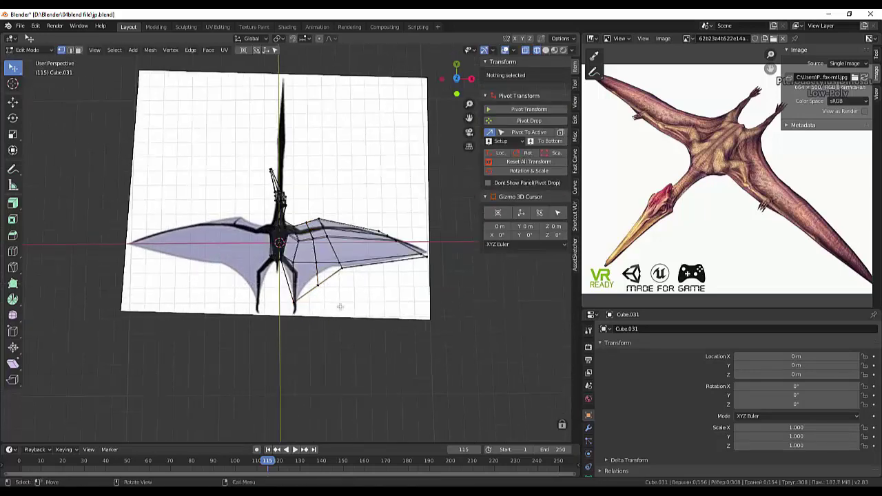
{"action": "key", "text": "b"}
{"action": "left_click_drag", "start_coordinate": [319, 283], "coordinate": [345, 306]}
{"action": "key", "text": "g"}
{"action": "left_click", "coordinate": [343, 297]}
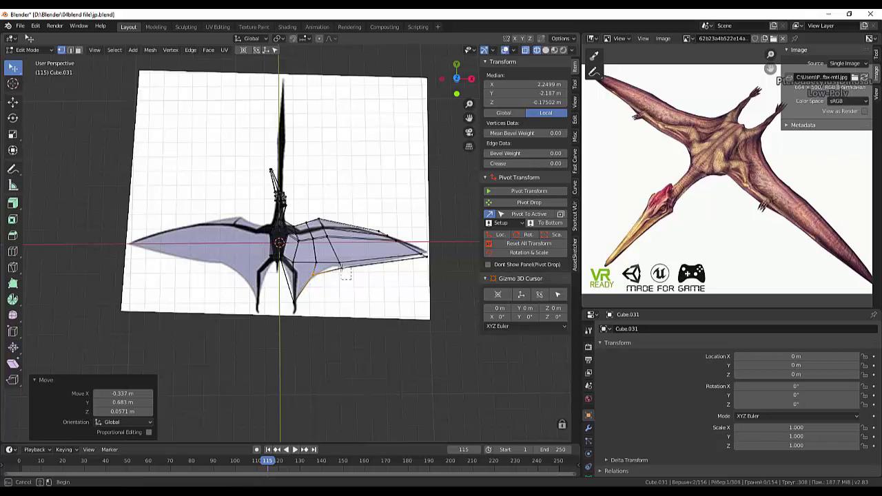
{"action": "left_click_drag", "start_coordinate": [345, 274], "coordinate": [356, 282]}
{"action": "key", "text": "g"}
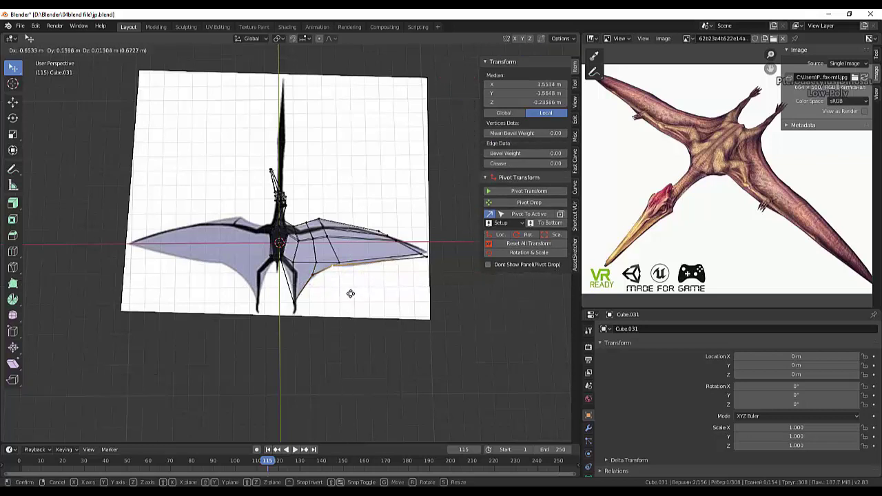
{"action": "left_click", "coordinate": [350, 294]}
- Nudge a single wing-edge vertex, then a larger vertex group, toward the outline
{"action": "left_click", "coordinate": [330, 263]}
{"action": "key", "text": "g"}
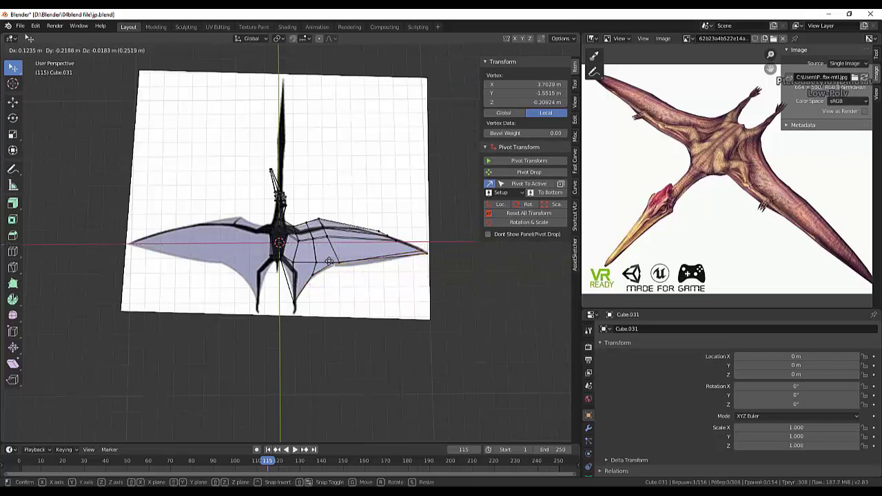
{"action": "left_click", "coordinate": [329, 262]}
{"action": "left_click", "coordinate": [330, 273], "text": "shift"}
{"action": "key", "text": "g"}
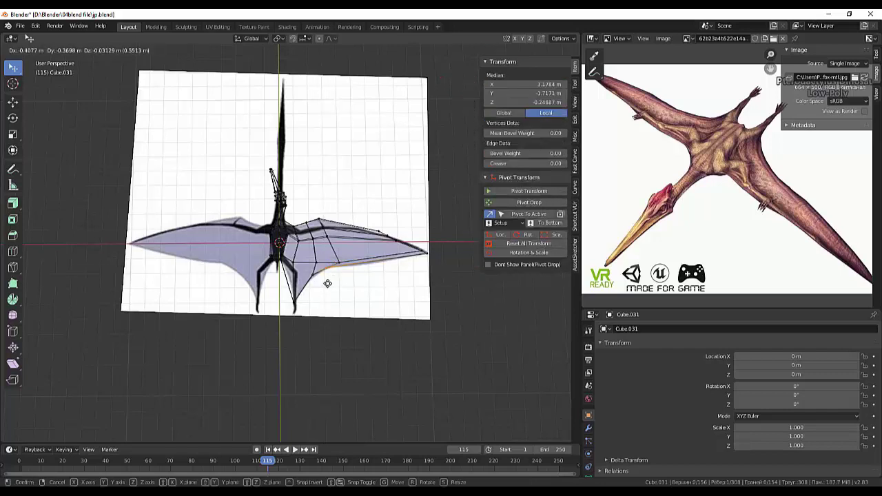
{"action": "left_click", "coordinate": [327, 283]}
- Circle-select and reposition two wing edges, then switch to edge select and pick an edge near the body
{"action": "left_click_drag", "start_coordinate": [12, 67], "coordinate": [41, 103]}
{"action": "left_click", "coordinate": [319, 262]}
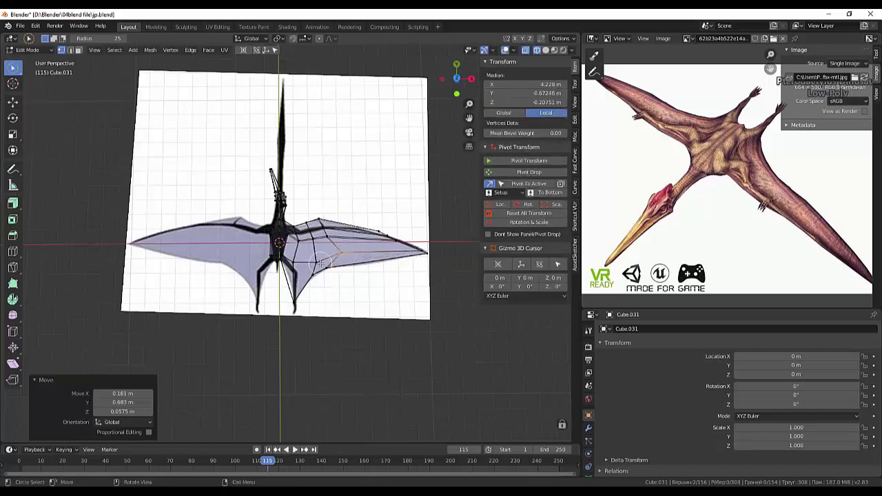
{"action": "left_click", "coordinate": [321, 224]}
{"action": "key", "text": "g"}
{"action": "left_click", "coordinate": [323, 222]}
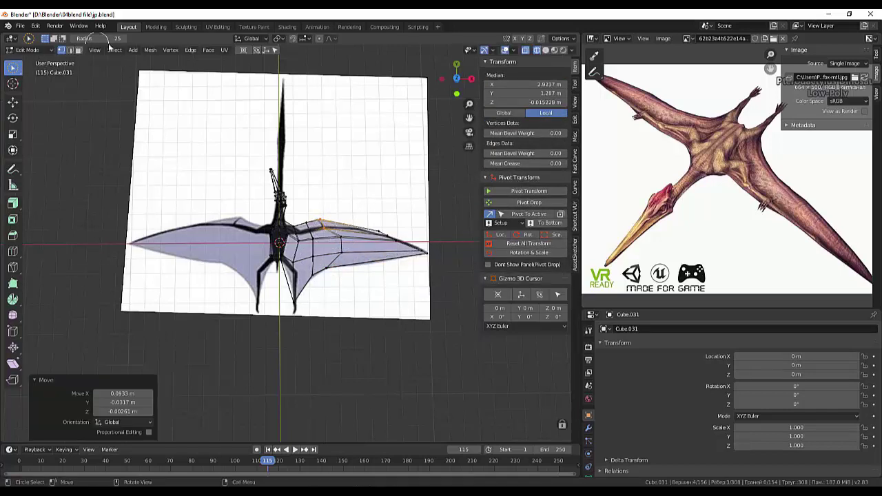
{"action": "left_click", "coordinate": [369, 233]}
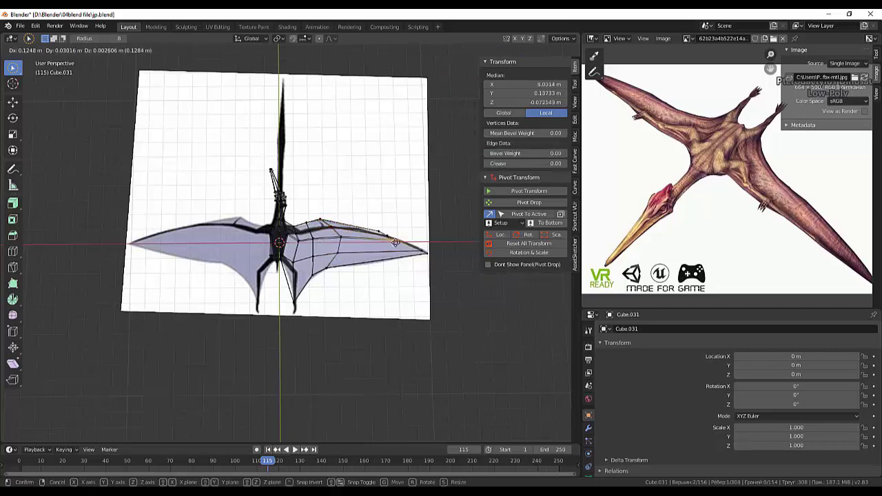
{"action": "key", "text": "g"}
{"action": "left_click", "coordinate": [372, 232]}
{"action": "key", "text": "alt+a"}
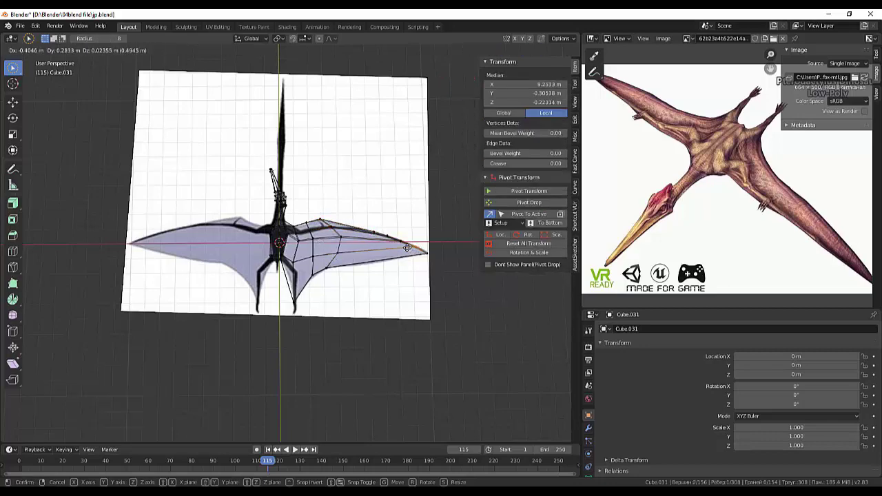
{"action": "key", "text": "2"}
{"action": "left_click", "coordinate": [287, 283]}
- Loop-cut a new edge loop across the wing near the body, slid by factor 0.132
{"action": "right_click", "coordinate": [293, 288]}
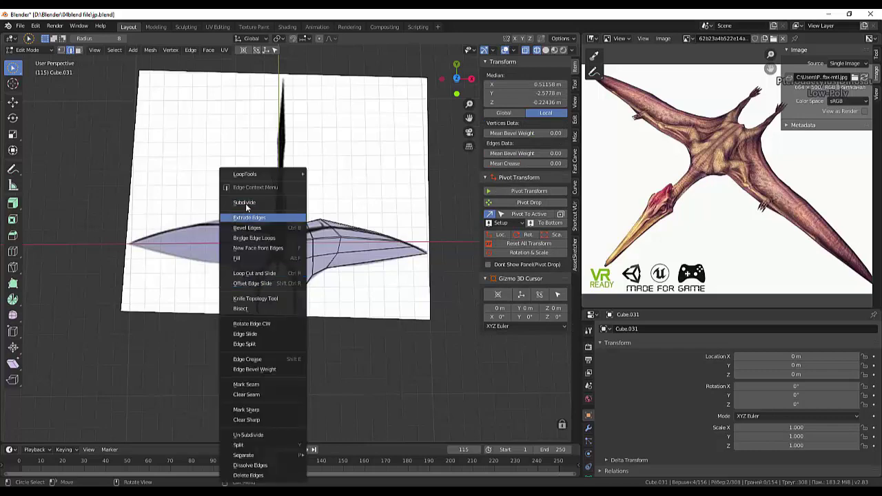
{"action": "left_click", "coordinate": [287, 283]}
{"action": "scroll", "coordinate": [292, 284], "scroll_direction": "up", "scroll_amount": 6}
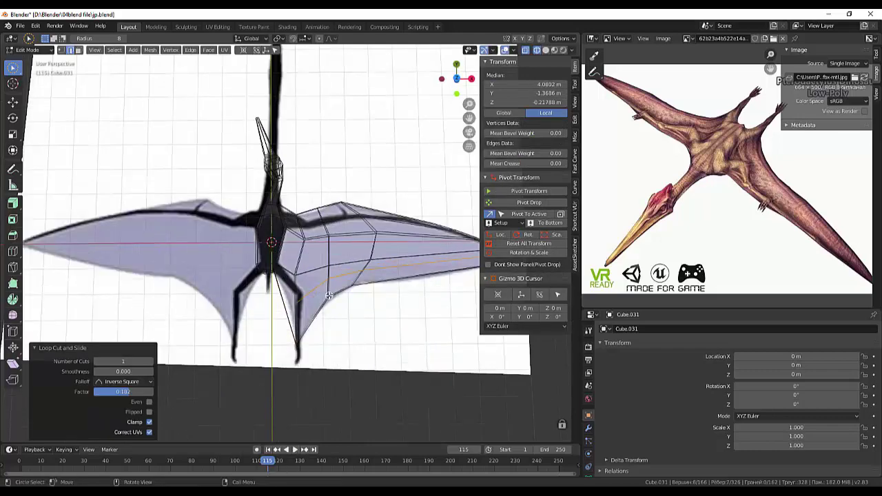
{"action": "middle_click_drag", "start_coordinate": [335, 396], "coordinate": [374, 340]}
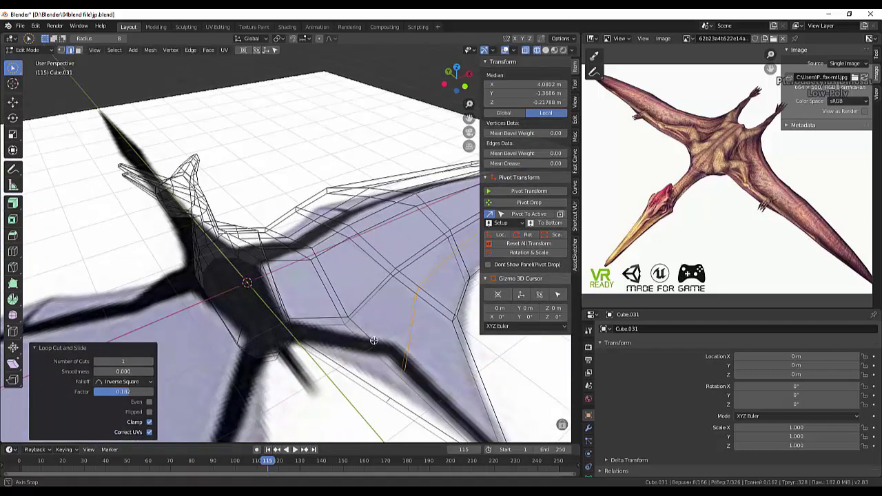
- Deselect everything and view the mesh in Solid shading from a low side angle
{"action": "left_click", "coordinate": [390, 405]}
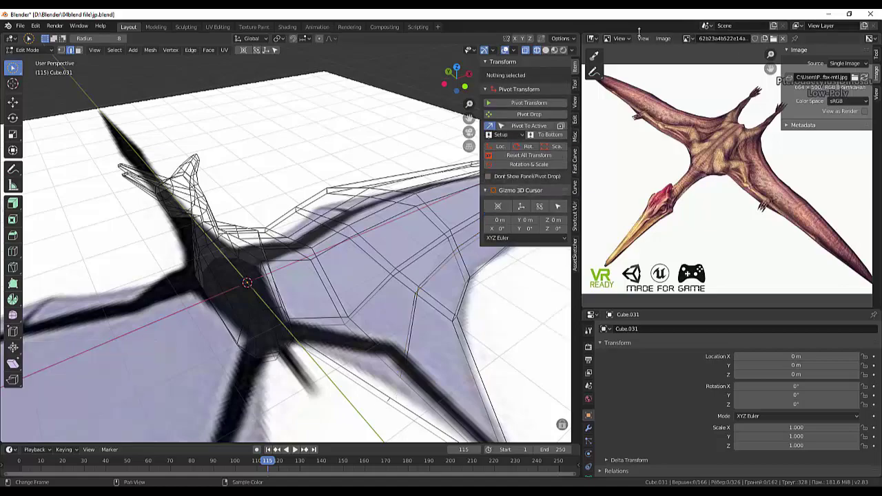
{"action": "left_click", "coordinate": [545, 50]}
{"action": "mouse_move", "coordinate": [535, 255]}
{"action": "middle_mouse_down"}
{"action": "mouse_move", "coordinate": [405, 401]}
{"action": "mouse_move", "coordinate": [311, 352]}
{"action": "mouse_move", "coordinate": [285, 368]}
{"action": "mouse_move", "coordinate": [215, 287]}
{"action": "mouse_move", "coordinate": [419, 304]}
{"action": "middle_mouse_up"}
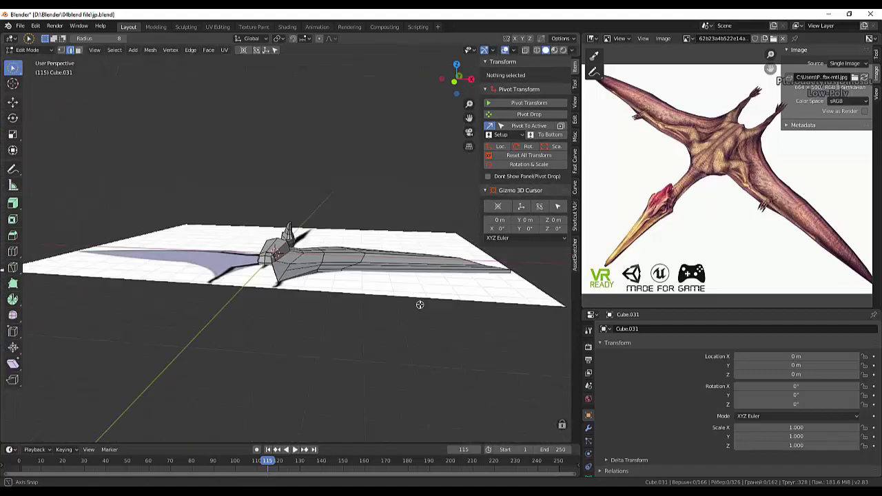
- Change the reference image panel into the Outliner
{"action": "left_click", "coordinate": [590, 38]}
{"action": "left_click", "coordinate": [552, 72]}
{"action": "middle_click_drag", "start_coordinate": [310, 290], "coordinate": [229, 273]}
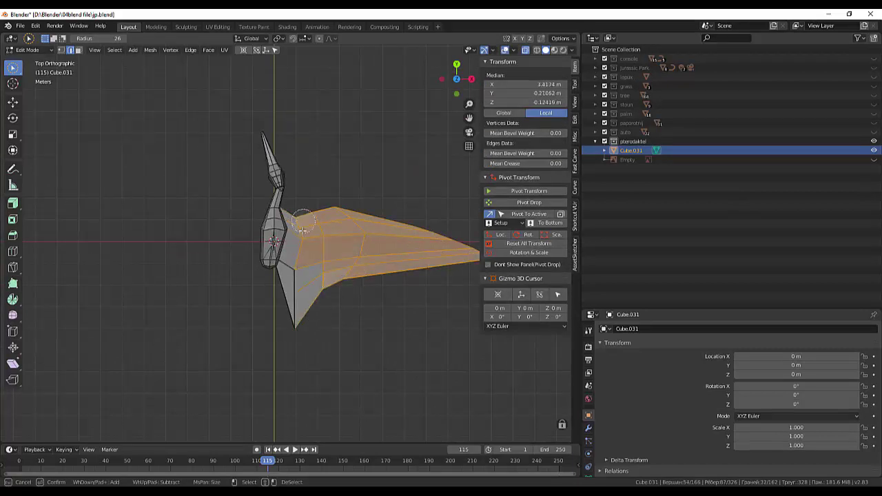
- Delete the stray edge loop, dropping the body's face count from 182 to 152
{"action": "right_click", "coordinate": [326, 243]}
{"action": "left_click", "coordinate": [324, 344]}
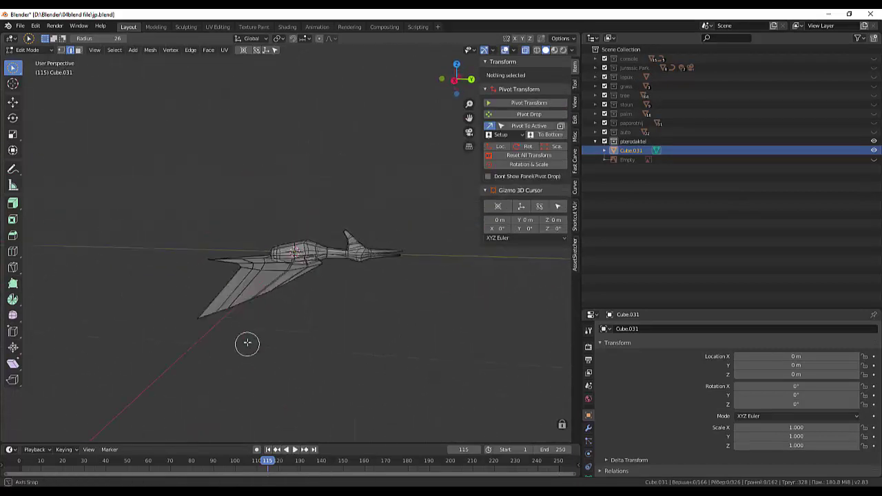
{"action": "mouse_move", "coordinate": [247, 343]}
{"action": "middle_mouse_down"}
{"action": "mouse_move", "coordinate": [223, 313]}
{"action": "mouse_move", "coordinate": [296, 349]}
{"action": "mouse_move", "coordinate": [367, 349]}
{"action": "middle_mouse_up"}
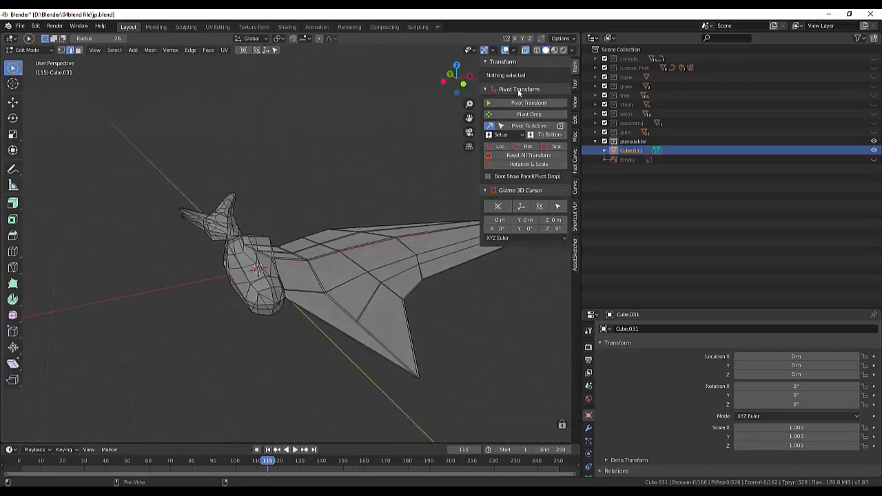
{"action": "mouse_move", "coordinate": [287, 340]}
{"action": "middle_mouse_down"}
{"action": "mouse_move", "coordinate": [309, 390]}
{"action": "mouse_move", "coordinate": [370, 375]}
{"action": "mouse_move", "coordinate": [189, 384]}
{"action": "mouse_move", "coordinate": [236, 353]}
{"action": "mouse_move", "coordinate": [197, 239]}
{"action": "mouse_move", "coordinate": [220, 324]}
{"action": "mouse_move", "coordinate": [255, 345]}
{"action": "mouse_move", "coordinate": [192, 311]}
{"action": "mouse_move", "coordinate": [380, 276]}
{"action": "middle_mouse_up"}
{"action": "key", "text": "x"}
{"action": "left_click", "coordinate": [412, 413]}
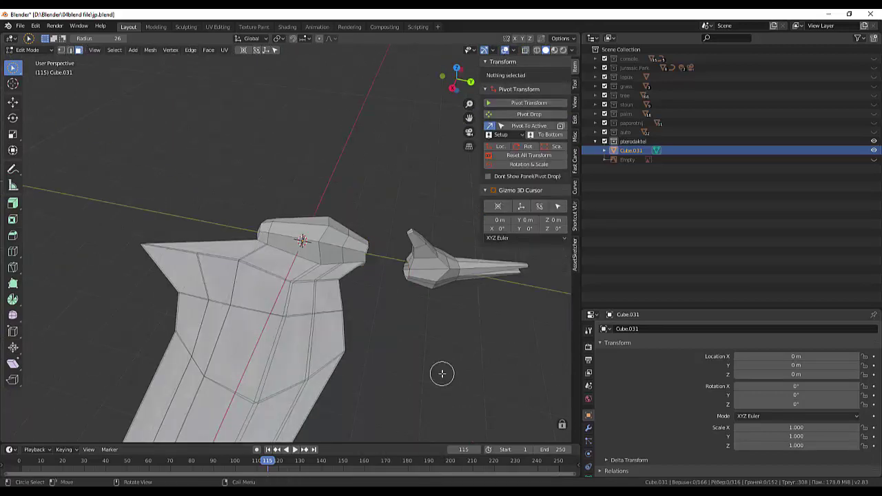
{"action": "mouse_move", "coordinate": [441, 370]}
{"action": "middle_mouse_down"}
{"action": "mouse_move", "coordinate": [233, 305]}
{"action": "mouse_move", "coordinate": [221, 344]}
{"action": "mouse_move", "coordinate": [258, 329]}
{"action": "mouse_move", "coordinate": [260, 342]}
{"action": "middle_mouse_up"}
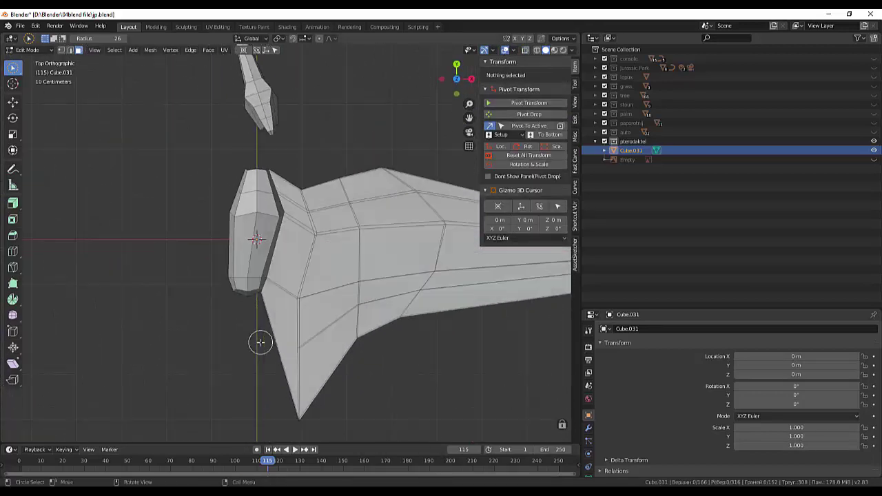
- Circle-select and delete the body faces left of the centre line
{"action": "left_click_drag", "start_coordinate": [39, 152], "coordinate": [255, 227]}
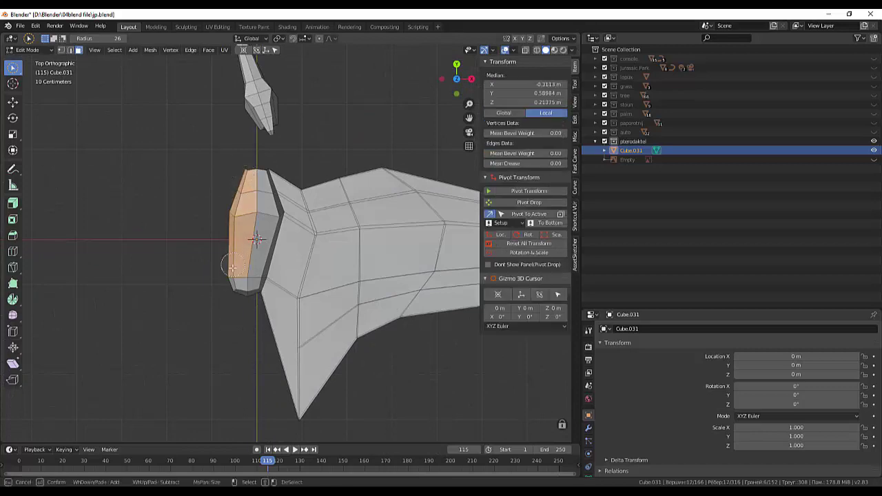
{"action": "mouse_move", "coordinate": [255, 227]}
{"action": "middle_mouse_down"}
{"action": "mouse_move", "coordinate": [419, 71]}
{"action": "mouse_move", "coordinate": [393, 309]}
{"action": "mouse_move", "coordinate": [238, 312]}
{"action": "middle_mouse_up"}
{"action": "key", "text": "x"}
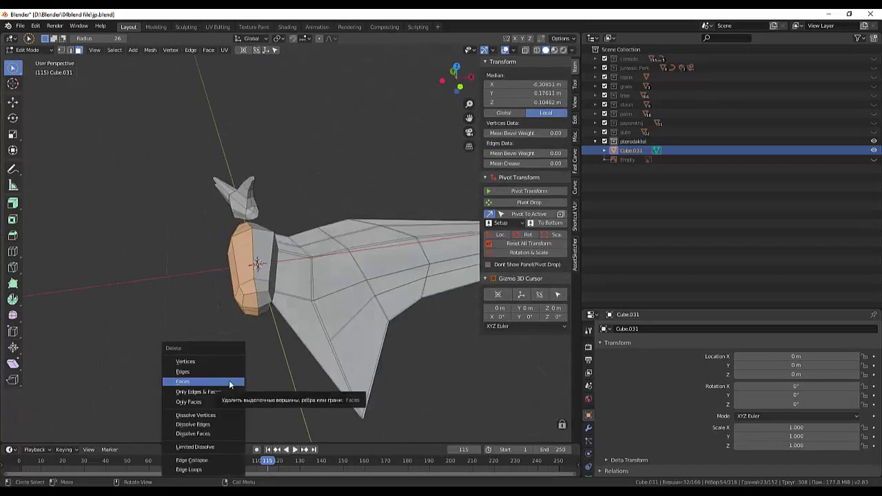
{"action": "left_click", "coordinate": [230, 384]}
{"action": "mouse_move", "coordinate": [230, 384]}
{"action": "middle_mouse_down"}
{"action": "mouse_move", "coordinate": [325, 351]}
{"action": "mouse_move", "coordinate": [269, 362]}
{"action": "mouse_move", "coordinate": [176, 269]}
{"action": "middle_mouse_up"}
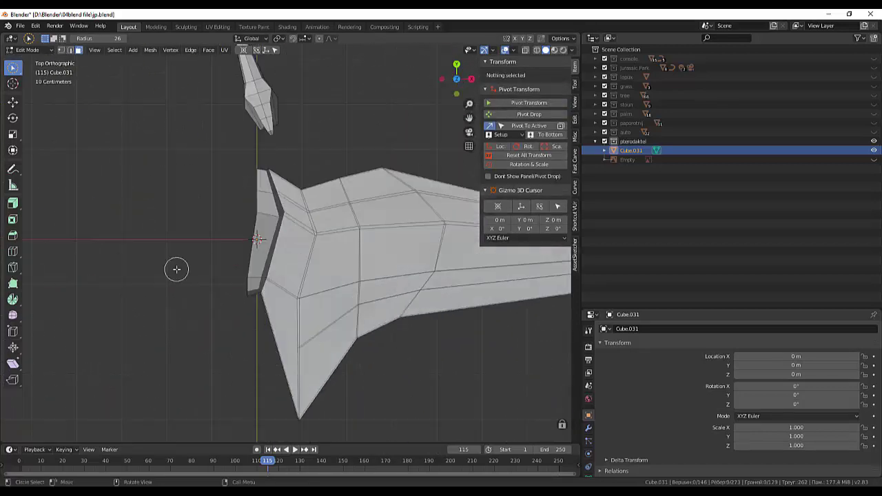
- Select the open centre edge loop and flatten it
{"action": "left_click", "coordinate": [61, 50]}
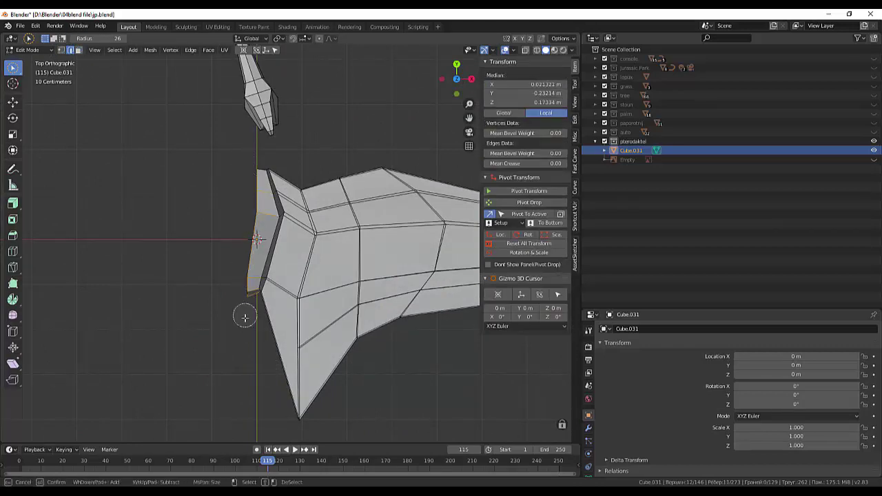
{"action": "right_click", "coordinate": [262, 271]}
{"action": "key", "text": "alt+a"}
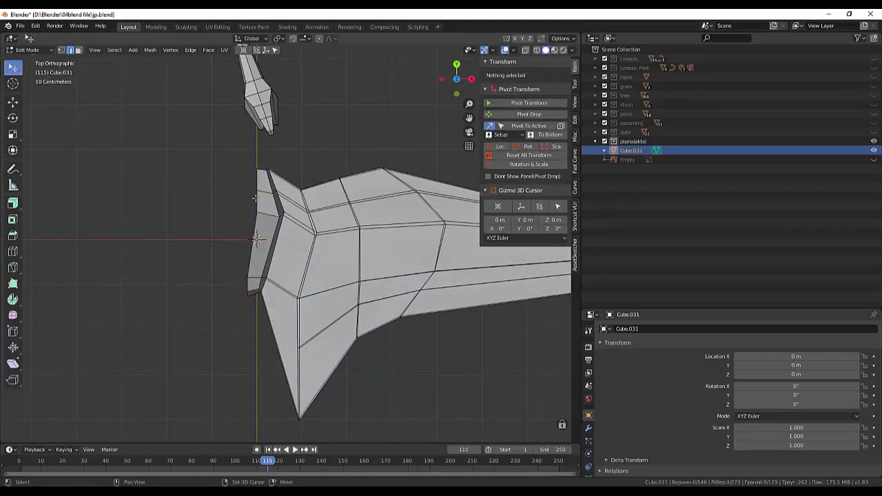
{"action": "left_click", "coordinate": [255, 198], "text": "alt"}
{"action": "middle_click_drag", "start_coordinate": [255, 199], "coordinate": [327, 143]}
{"action": "right_click", "coordinate": [326, 144]}
{"action": "left_click", "coordinate": [393, 158]}
{"action": "mouse_move", "coordinate": [394, 158]}
{"action": "middle_mouse_down"}
{"action": "mouse_move", "coordinate": [351, 66]}
{"action": "mouse_move", "coordinate": [366, 144]}
{"action": "middle_mouse_up"}
{"action": "key", "text": "KP_7"}
- Rotate the centre loop upright and move it along X onto the centre line
{"action": "key", "text": "r"}
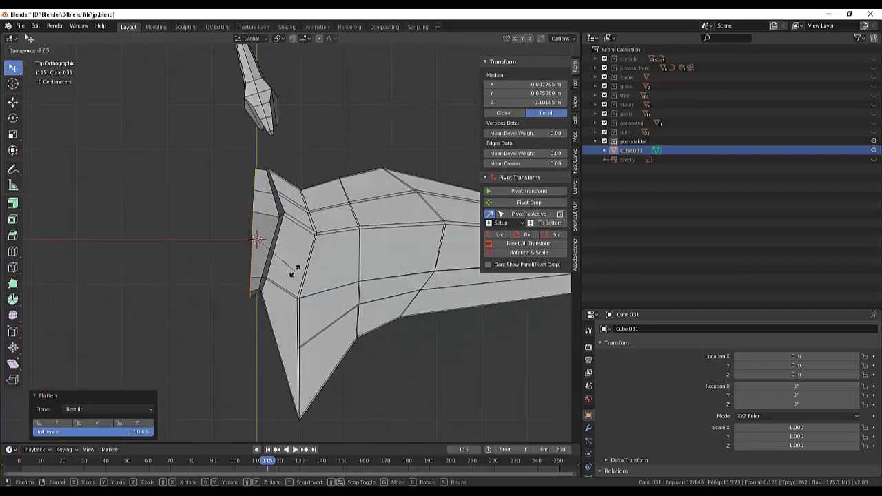
{"action": "left_click", "coordinate": [298, 269]}
{"action": "key", "text": "g"}
{"action": "key", "text": "x"}
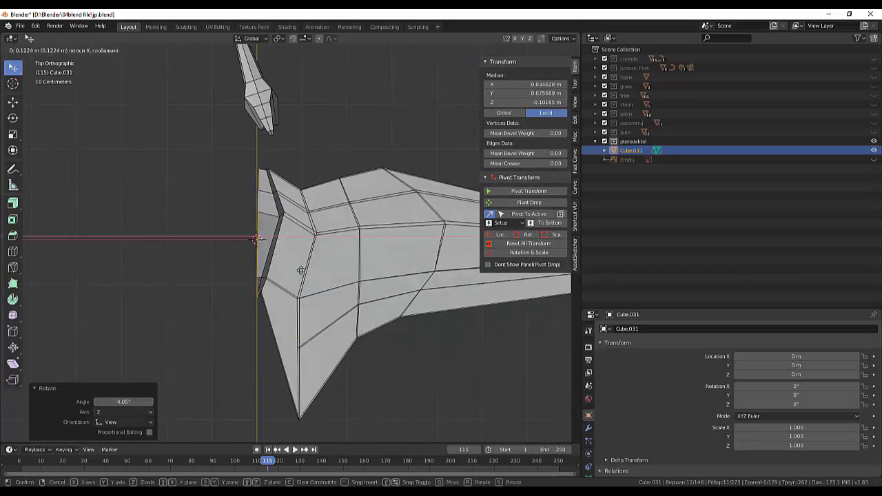
{"action": "left_click", "coordinate": [365, 245]}
{"action": "middle_click_drag", "start_coordinate": [345, 246], "coordinate": [357, 226]}
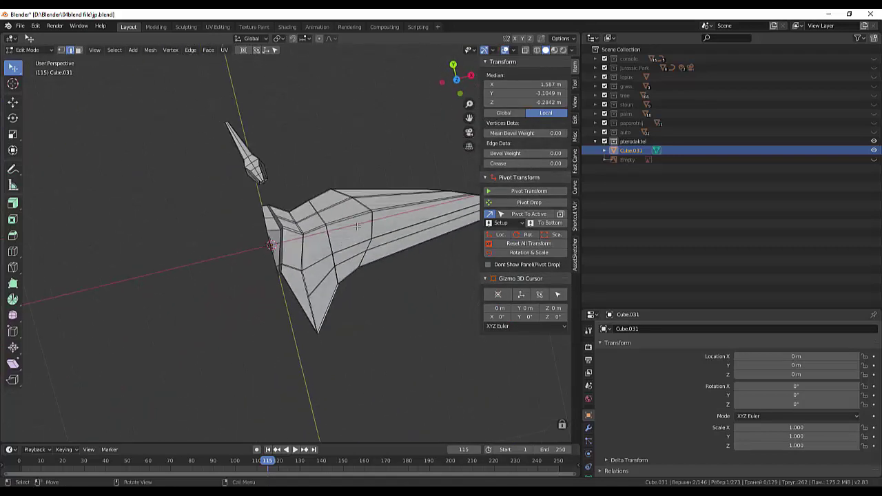
- Separate the small detached piece into Cube.032 and return to Object Mode
{"action": "left_click", "coordinate": [28, 49]}
{"action": "left_click", "coordinate": [27, 63]}
{"action": "key", "text": "Tab"}
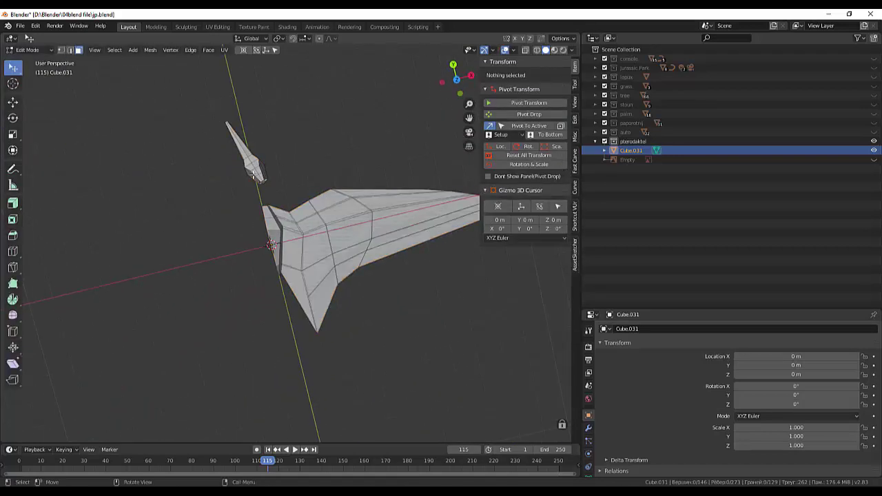
{"action": "key", "text": "3"}
{"action": "left_click", "coordinate": [257, 172]}
{"action": "key", "text": "ctrl+l"}
{"action": "key", "text": "p"}
{"action": "left_click", "coordinate": [315, 147]}
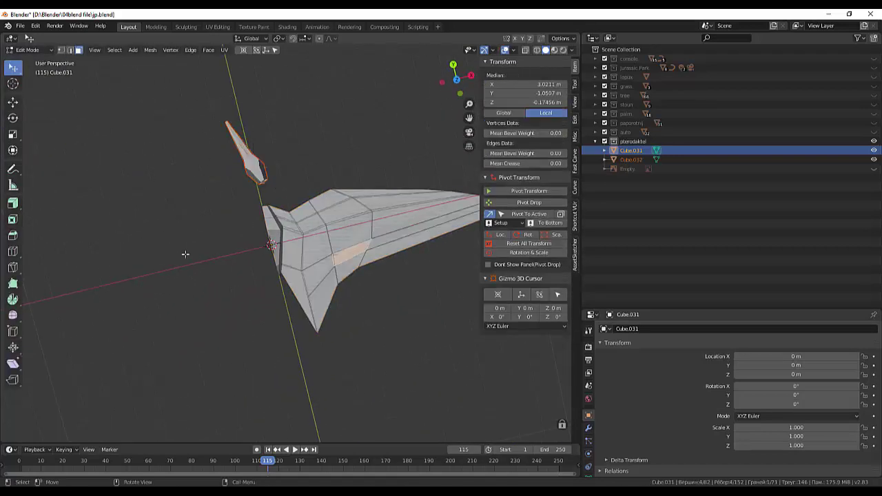
{"action": "key", "text": "Tab"}
{"action": "left_click_drag", "start_coordinate": [645, 310], "coordinate": [645, 217]}
- Set the wing's origin to the 3D cursor and add an X-axis Mirror modifier
{"action": "left_click", "coordinate": [588, 334]}
{"action": "left_click", "coordinate": [690, 235]}
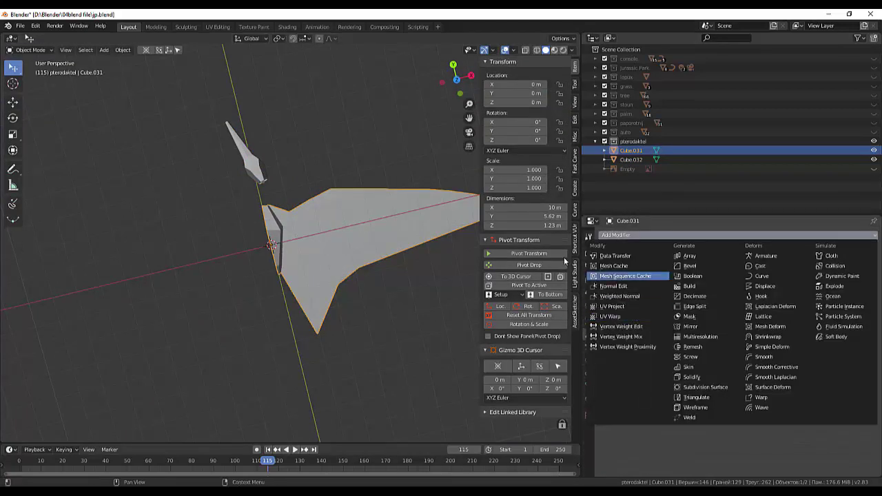
{"action": "left_click", "coordinate": [122, 50]}
{"action": "left_click", "coordinate": [242, 95]}
{"action": "left_click", "coordinate": [689, 235]}
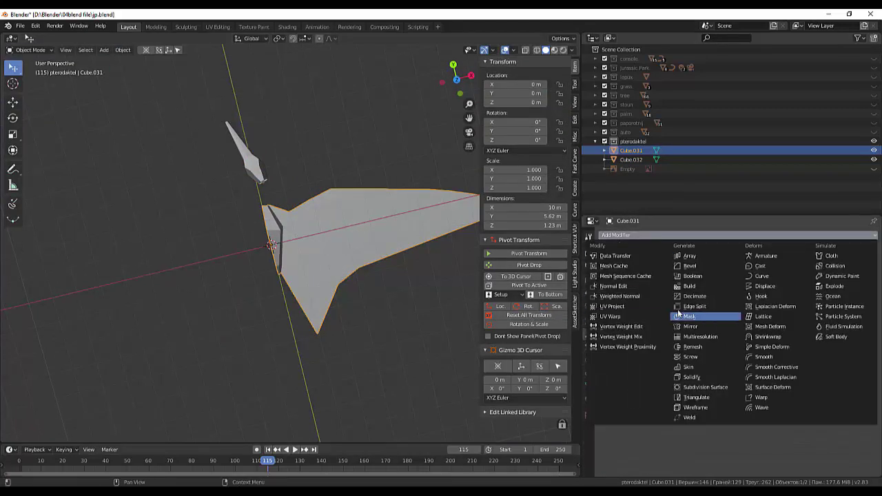
{"action": "left_click", "coordinate": [696, 321]}
{"action": "mouse_move", "coordinate": [399, 332]}
{"action": "middle_mouse_down"}
{"action": "mouse_move", "coordinate": [329, 110]}
{"action": "mouse_move", "coordinate": [280, 296]}
{"action": "mouse_move", "coordinate": [172, 207]}
{"action": "mouse_move", "coordinate": [285, 199]}
{"action": "middle_mouse_up"}
- Select Cube.031 and switch it into Edit Mode
{"action": "left_click", "coordinate": [279, 296]}
{"action": "left_click", "coordinate": [30, 50]}
{"action": "left_click", "coordinate": [29, 72]}
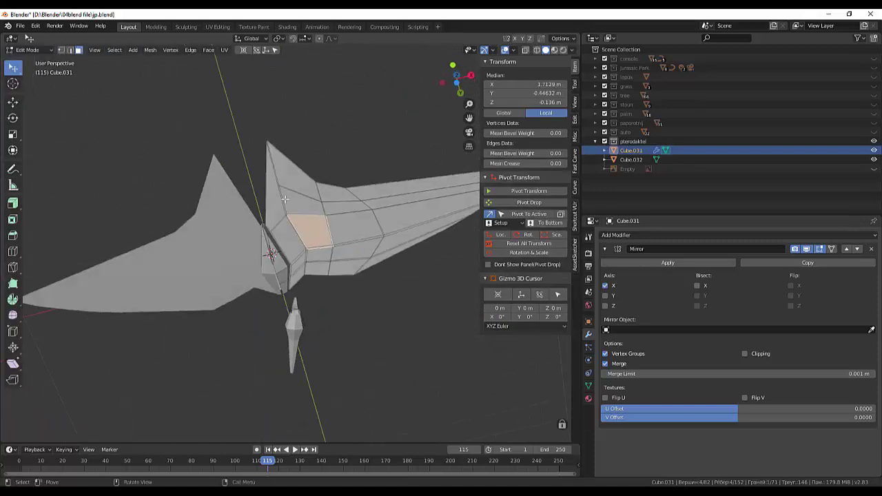
- Select a path of faces across the body, try a Z scale, cancel it, and deselect all
{"action": "mouse_move", "coordinate": [349, 255]}
{"action": "middle_mouse_down"}
{"action": "mouse_move", "coordinate": [296, 260]}
{"action": "mouse_move", "coordinate": [345, 204]}
{"action": "mouse_move", "coordinate": [401, 96]}
{"action": "mouse_move", "coordinate": [411, 242]}
{"action": "mouse_move", "coordinate": [29, 111]}
{"action": "middle_mouse_up"}
{"action": "left_click", "coordinate": [297, 260], "text": "ctrl"}
{"action": "key", "text": "s"}
{"action": "key", "text": "z"}
{"action": "key", "text": "Escape"}
{"action": "key", "text": "alt+a"}
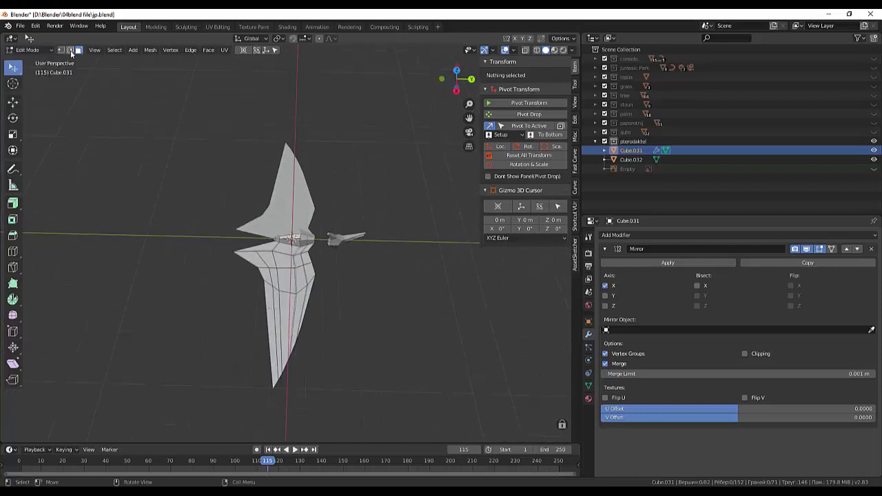
- Circle-select the faces of the lower wing
{"action": "left_click", "coordinate": [47, 107]}
{"action": "left_click_drag", "start_coordinate": [290, 324], "coordinate": [302, 266]}
{"action": "middle_click_drag", "start_coordinate": [408, 324], "coordinate": [646, 299]}
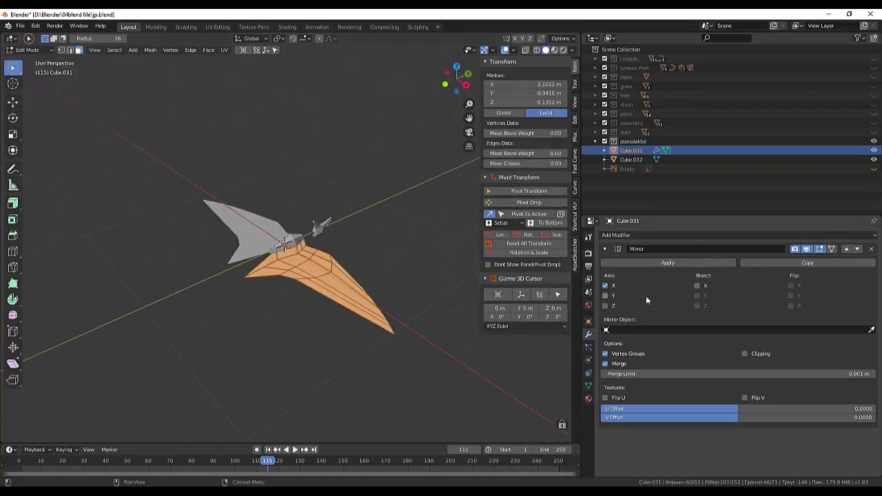
{"action": "left_click", "coordinate": [604, 249]}
{"action": "left_click", "coordinate": [617, 235]}
{"action": "left_click", "coordinate": [610, 368]}
{"action": "middle_click_drag", "start_coordinate": [476, 324], "coordinate": [486, 309]}
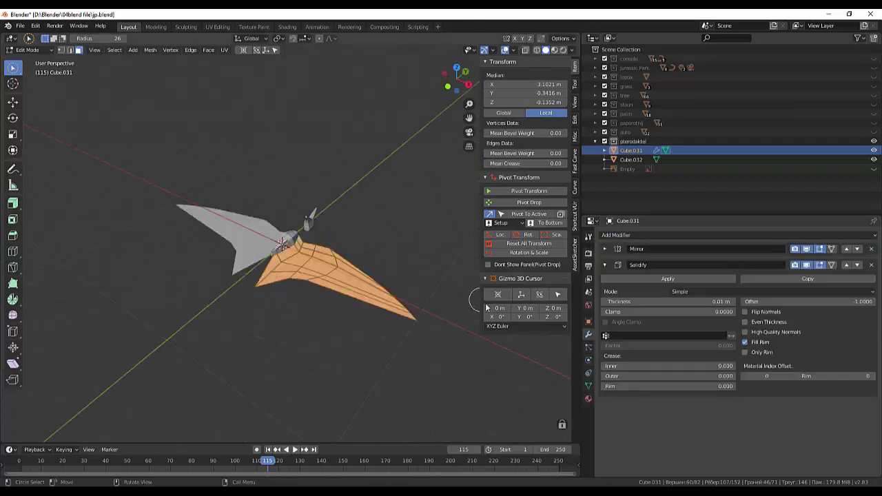
{"action": "scroll", "coordinate": [273, 315], "scroll_direction": "up", "scroll_amount": 2}
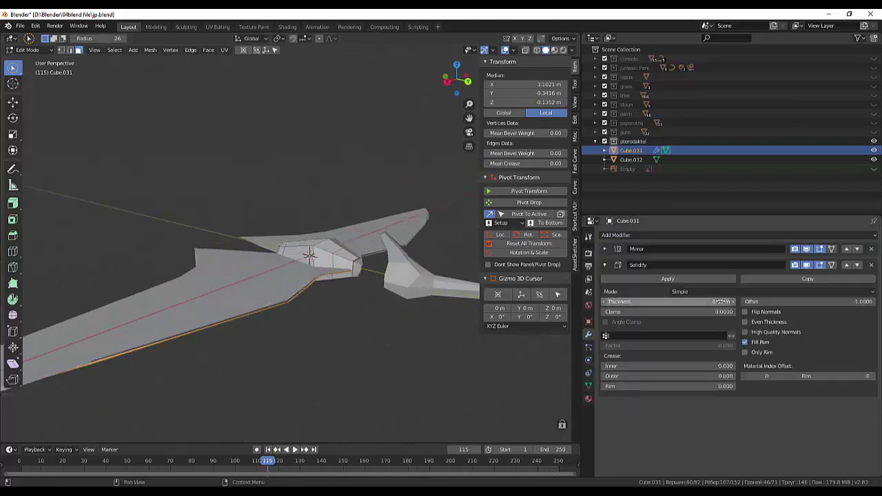
{"action": "left_click", "coordinate": [746, 323]}
{"action": "mouse_move", "coordinate": [331, 310]}
{"action": "middle_mouse_down"}
{"action": "mouse_move", "coordinate": [359, 296]}
{"action": "mouse_move", "coordinate": [341, 275]}
{"action": "middle_mouse_up"}
{"action": "scroll", "coordinate": [335, 275], "scroll_direction": "up", "scroll_amount": 2}
{"action": "scroll", "coordinate": [335, 276], "scroll_direction": "up", "scroll_amount": 2}
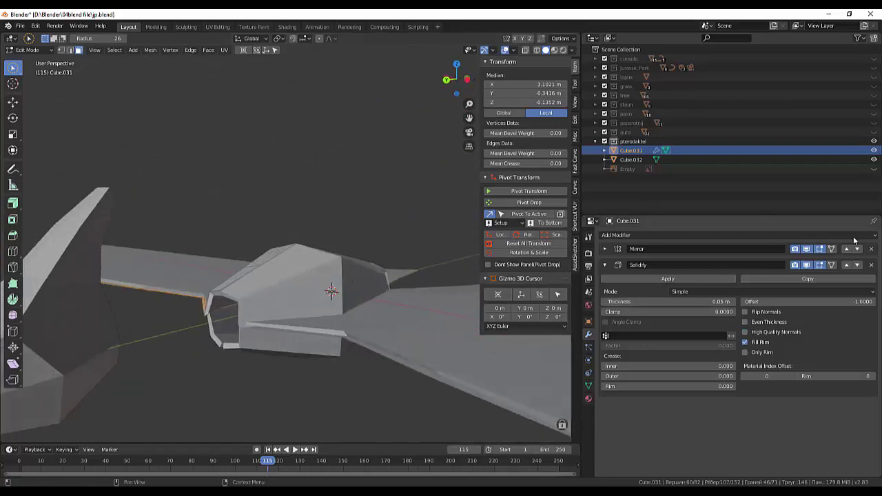
{"action": "left_click", "coordinate": [872, 265]}
{"action": "mouse_move", "coordinate": [351, 365]}
{"action": "middle_mouse_down"}
{"action": "mouse_move", "coordinate": [289, 245]}
{"action": "mouse_move", "coordinate": [518, 335]}
{"action": "mouse_move", "coordinate": [351, 373]}
{"action": "middle_mouse_up"}
{"action": "key", "text": "alt+a"}
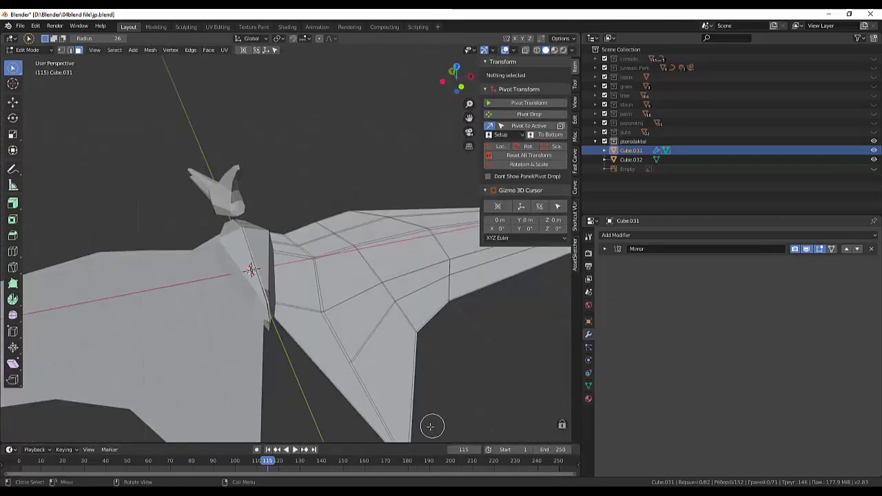
{"action": "mouse_move", "coordinate": [463, 382]}
{"action": "middle_mouse_down"}
{"action": "mouse_move", "coordinate": [350, 320]}
{"action": "mouse_move", "coordinate": [358, 231]}
{"action": "mouse_move", "coordinate": [358, 404]}
{"action": "mouse_move", "coordinate": [282, 200]}
{"action": "middle_mouse_up"}
- Dissolve one wing's selected faces and merge its vertices by distance at 0.1 m
{"action": "left_click_drag", "start_coordinate": [283, 199], "coordinate": [422, 160]}
{"action": "scroll", "coordinate": [422, 160], "scroll_direction": "down", "scroll_amount": 5}
{"action": "right_click", "coordinate": [386, 315]}
{"action": "key", "text": "Escape"}
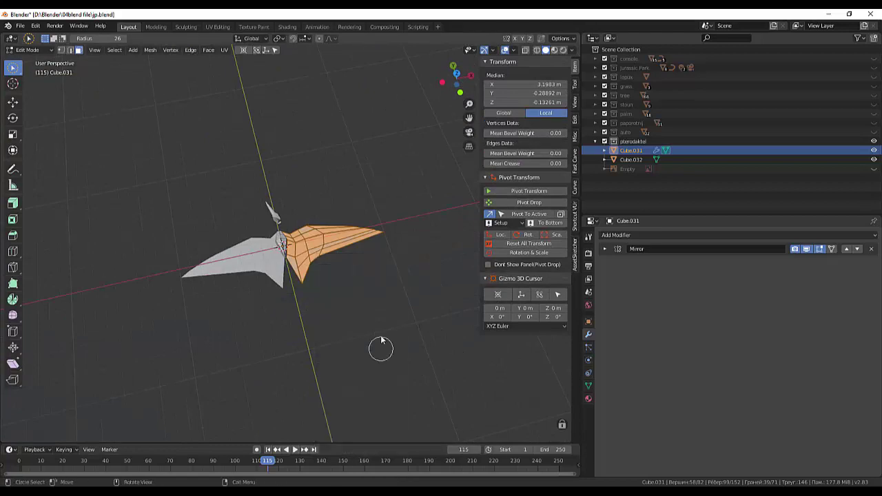
{"action": "right_click", "coordinate": [377, 349]}
{"action": "left_click", "coordinate": [337, 465]}
{"action": "scroll", "coordinate": [377, 342], "scroll_direction": "up", "scroll_amount": 2}
{"action": "right_click", "coordinate": [378, 342]}
{"action": "key", "text": "m"}
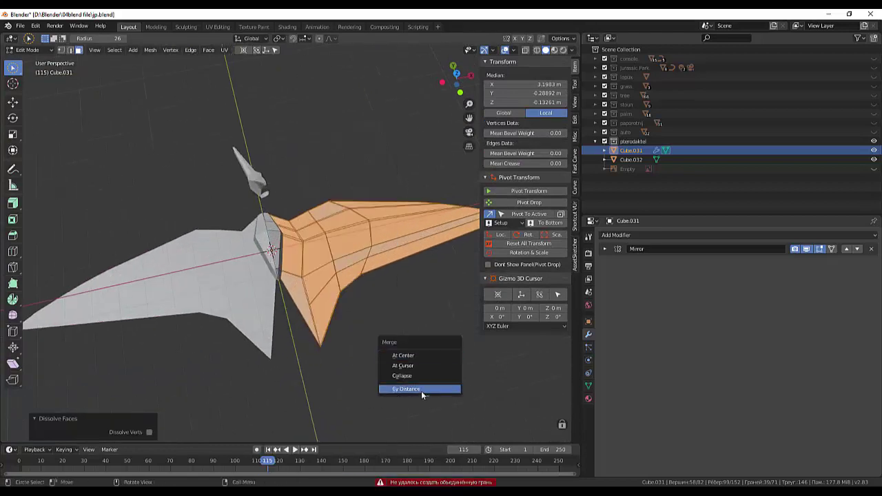
- Reselect the wing faces, preview a Solidify modifier for thickness, then undo it
{"action": "mouse_move", "coordinate": [392, 381]}
{"action": "middle_mouse_down"}
{"action": "mouse_move", "coordinate": [315, 222]}
{"action": "mouse_move", "coordinate": [305, 246]}
{"action": "middle_mouse_up"}
{"action": "key", "text": "alt+a"}
{"action": "left_click_drag", "start_coordinate": [305, 246], "coordinate": [295, 246]}
{"action": "mouse_move", "coordinate": [295, 246]}
{"action": "middle_mouse_down"}
{"action": "mouse_move", "coordinate": [266, 281]}
{"action": "mouse_move", "coordinate": [324, 262]}
{"action": "middle_mouse_up"}
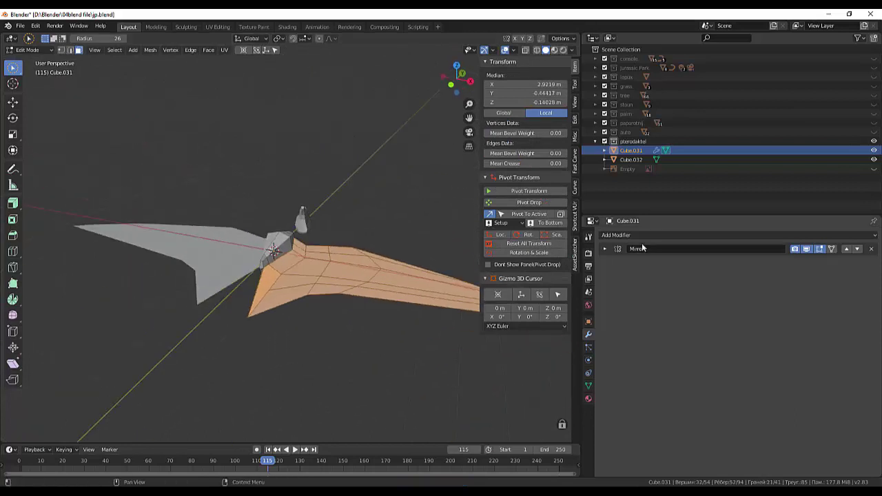
{"action": "left_click", "coordinate": [641, 236]}
{"action": "left_click", "coordinate": [690, 326]}
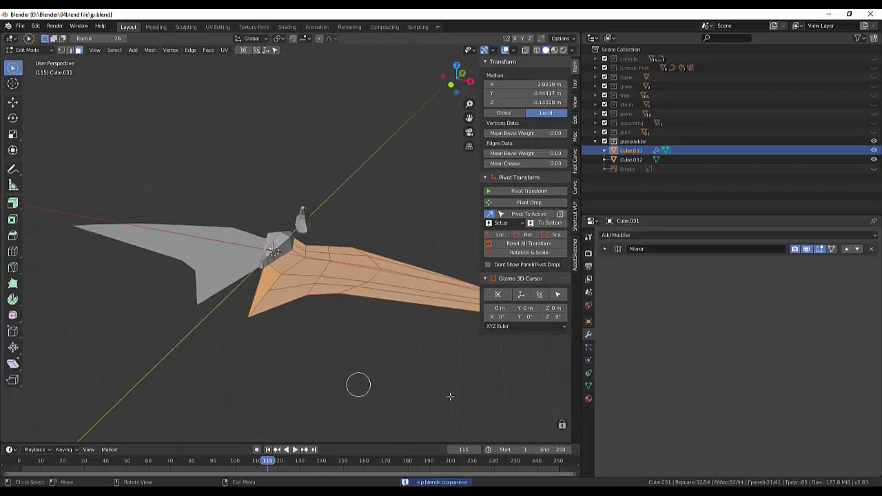
{"action": "key", "text": "ctrl+shift+a"}
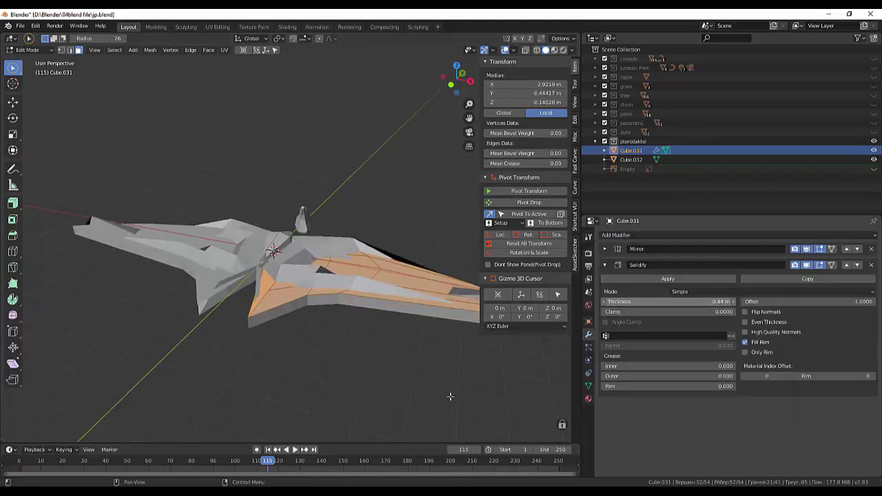
{"action": "key", "text": "ctrl+z"}
{"action": "key", "text": "ctrl+z"}
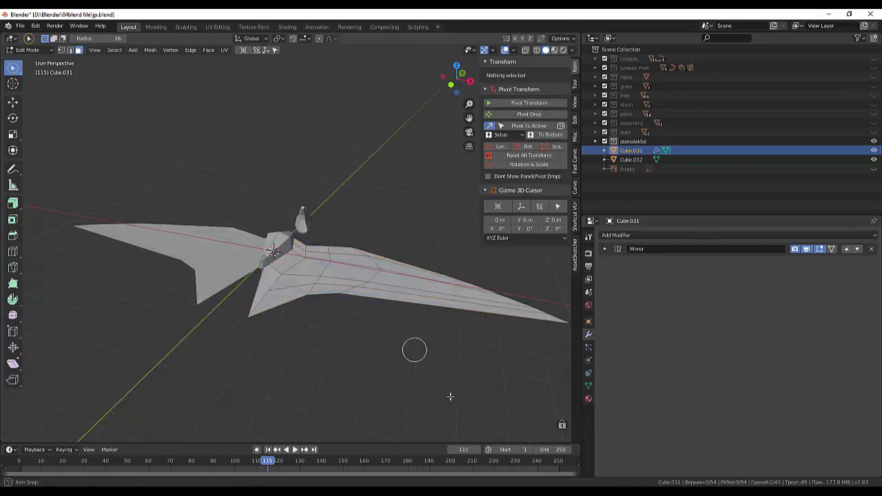
- Zoom in and select faces at the front of the body
{"action": "middle_click_drag", "start_coordinate": [414, 350], "coordinate": [292, 421]}
{"action": "scroll", "coordinate": [346, 265], "scroll_direction": "up", "scroll_amount": 5}
{"action": "mouse_move", "coordinate": [346, 265]}
{"action": "middle_mouse_down"}
{"action": "mouse_move", "coordinate": [325, 191]}
{"action": "mouse_move", "coordinate": [369, 260]}
{"action": "middle_mouse_up"}
- Add more shoulder faces to the selection and extrude them in Top view
{"action": "left_click_drag", "start_coordinate": [369, 261], "coordinate": [358, 288]}
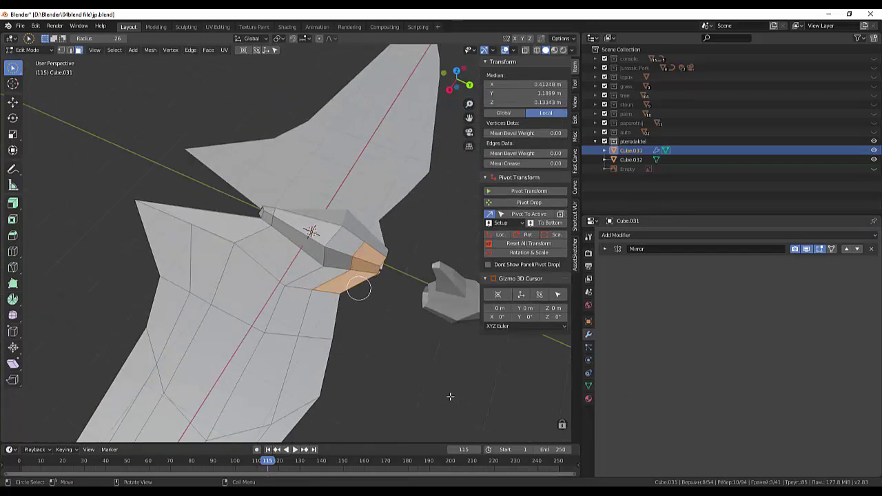
{"action": "key", "text": "KP_7"}
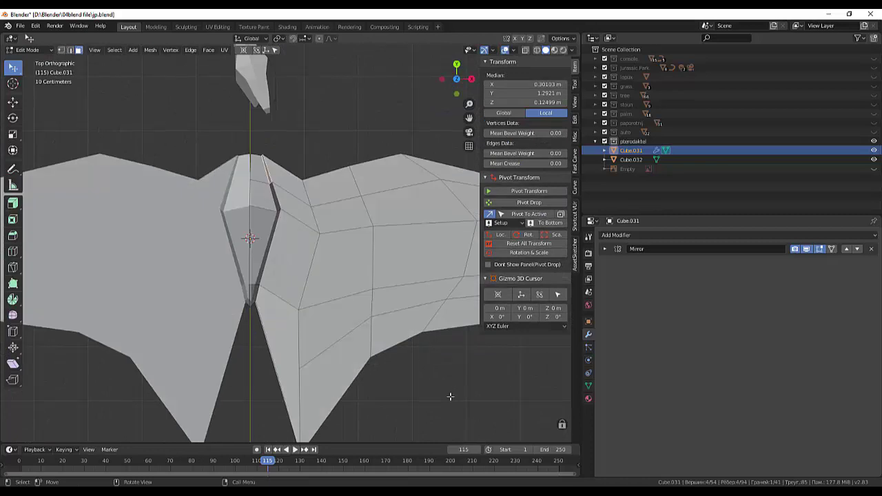
{"action": "key", "text": "g"}
{"action": "left_click", "coordinate": [450, 396]}
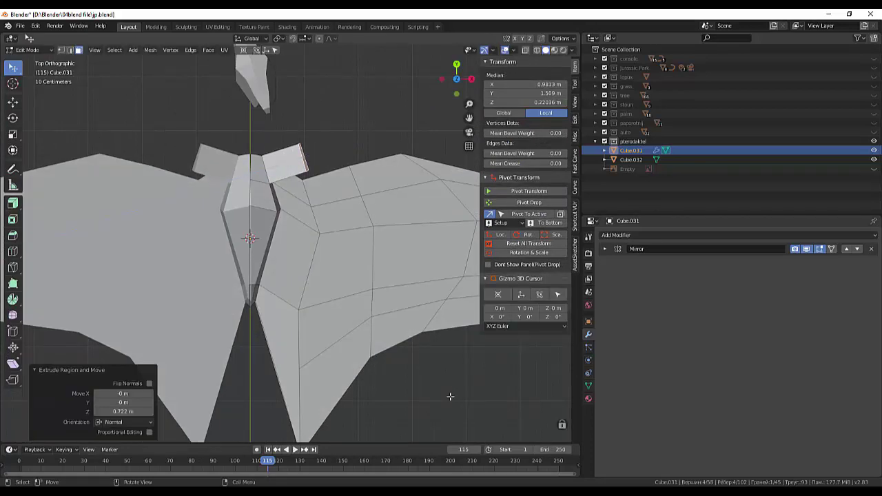
{"action": "middle_click_drag", "start_coordinate": [450, 396], "coordinate": [450, 396]}
- Adjust a vertex on the extrusion and reposition the shoulder face
{"action": "key", "text": "1"}
{"action": "left_click", "coordinate": [450, 397]}
{"action": "key", "text": "g"}
{"action": "left_click", "coordinate": [450, 396]}
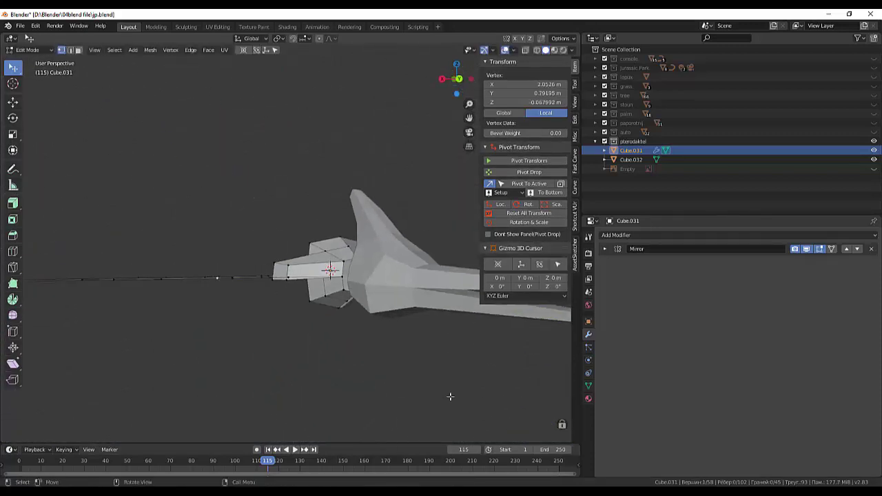
{"action": "key", "text": "3"}
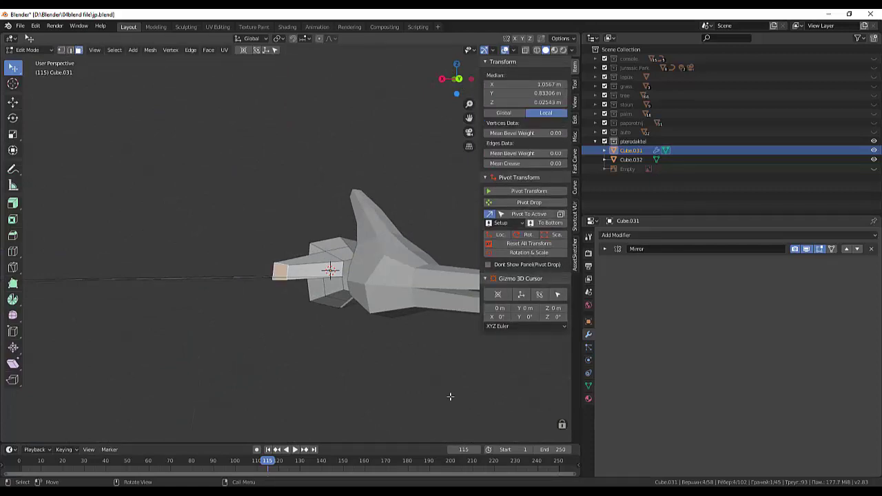
{"action": "key", "text": "g"}
{"action": "left_click", "coordinate": [450, 396]}
{"action": "middle_click_drag", "start_coordinate": [450, 396], "coordinate": [450, 397]}
{"action": "key", "text": "g"}
{"action": "left_click", "coordinate": [450, 396]}
- Extrude the face 1.71 m, scale it to 0.537, and nudge it along Y
{"action": "key", "text": "e"}
{"action": "left_click", "coordinate": [450, 396]}
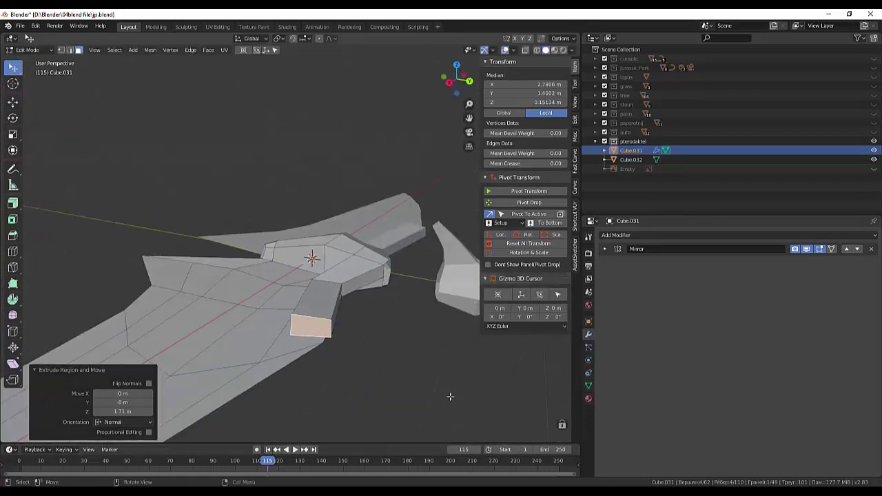
{"action": "key", "text": "s"}
{"action": "left_click", "coordinate": [450, 396]}
{"action": "key", "text": "KP_7"}
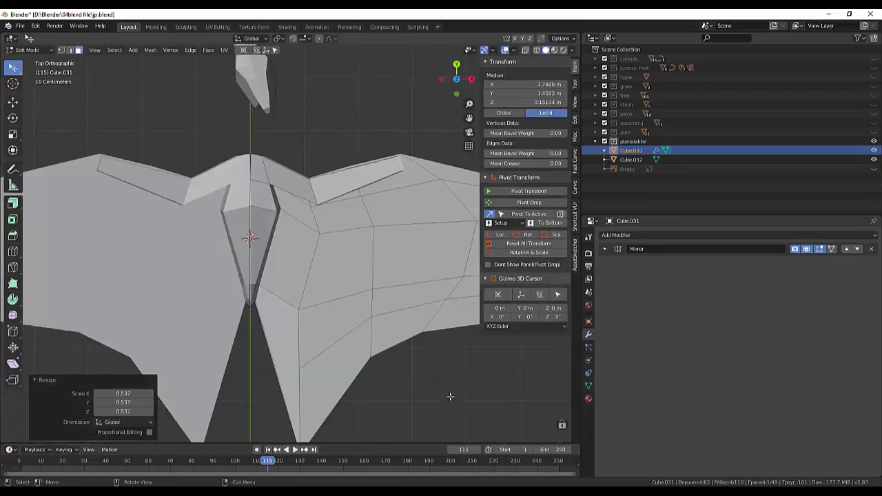
{"action": "key", "text": "g"}
{"action": "key", "text": "y"}
{"action": "left_click", "coordinate": [450, 396]}
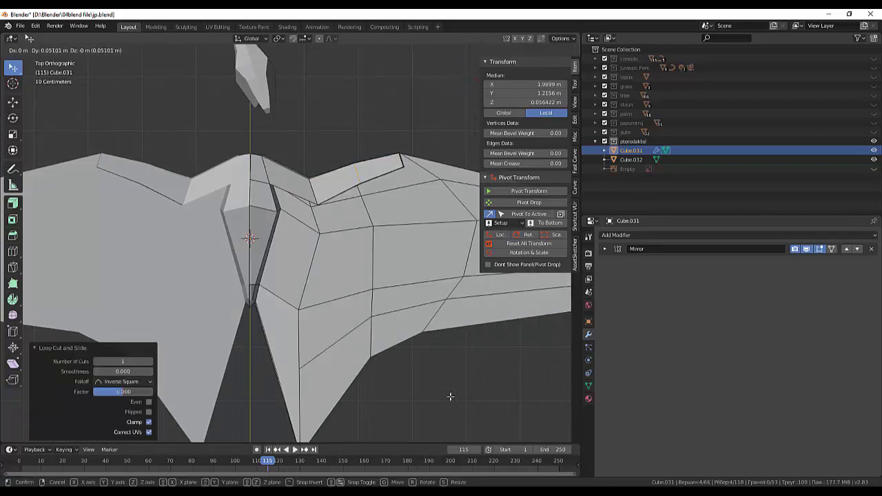
- Change the edge selection and lower it along Z in back view
{"action": "middle_click_drag", "start_coordinate": [450, 396], "coordinate": [450, 396]}
{"action": "key", "text": "a"}
{"action": "key", "text": "a"}
{"action": "key", "text": "ctrl+KP_1"}
{"action": "key", "text": "g"}
{"action": "key", "text": "z"}
{"action": "left_click", "coordinate": [450, 396]}
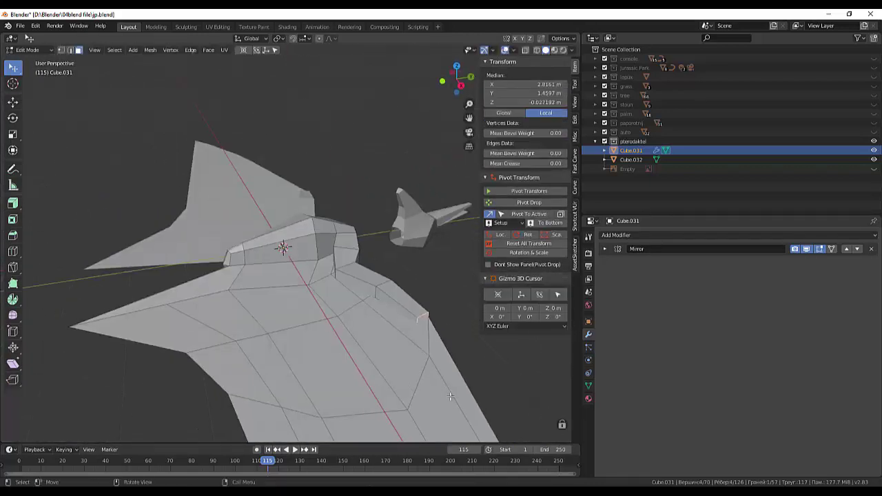
- Extrude new geometry at the wing edge and clear the selection
{"action": "left_click", "coordinate": [450, 396]}
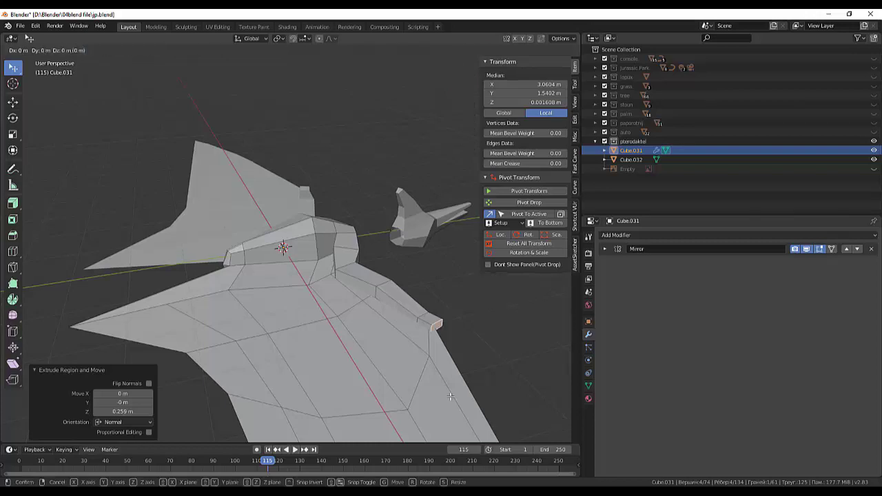
{"action": "left_click", "coordinate": [450, 396]}
{"action": "middle_click_drag", "start_coordinate": [451, 397], "coordinate": [450, 396]}
{"action": "left_click", "coordinate": [450, 397]}
{"action": "left_click", "coordinate": [450, 396]}
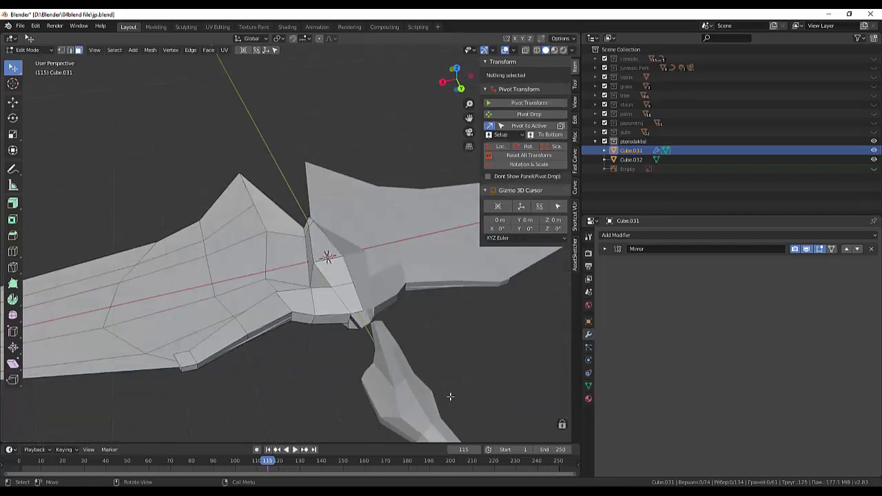
- Rotate and reposition the vertex at the wing's corner
{"action": "left_click", "coordinate": [182, 361]}
{"action": "key", "text": "r"}
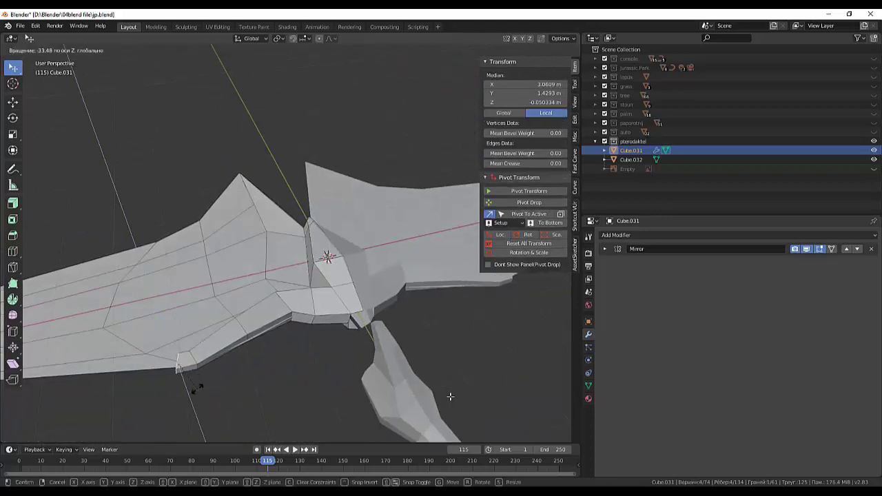
{"action": "left_click", "coordinate": [450, 397]}
{"action": "mouse_move", "coordinate": [450, 397]}
{"action": "middle_mouse_down"}
{"action": "mouse_move", "coordinate": [443, 400]}
{"action": "mouse_move", "coordinate": [450, 397]}
{"action": "middle_mouse_up"}
{"action": "key", "text": "g"}
{"action": "left_click", "coordinate": [450, 396]}
- Extend the arm 4.79 m along the wing and adjust its end position
{"action": "left_click", "coordinate": [450, 396]}
{"action": "key", "text": "g"}
{"action": "left_click", "coordinate": [450, 396]}
{"action": "key", "text": "g"}
{"action": "left_click", "coordinate": [450, 397]}
- Select the four vertices at the arm's tip and scale them to 0.294
{"action": "left_click", "coordinate": [450, 396]}
{"action": "left_click", "coordinate": [450, 397]}
{"action": "key", "text": "s"}
{"action": "left_click", "coordinate": [451, 396]}
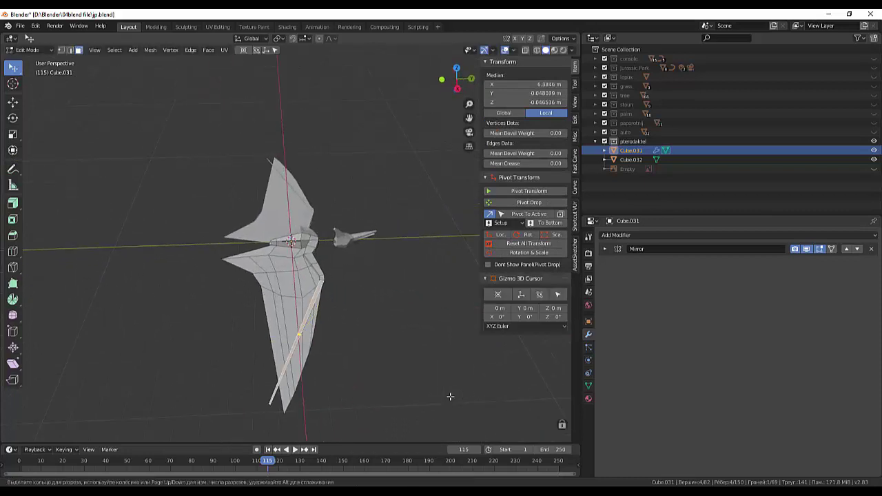
- Add edge loops across the arm, redoing the first loop cut
{"action": "left_click", "coordinate": [450, 397]}
{"action": "key", "text": "ctrl+z"}
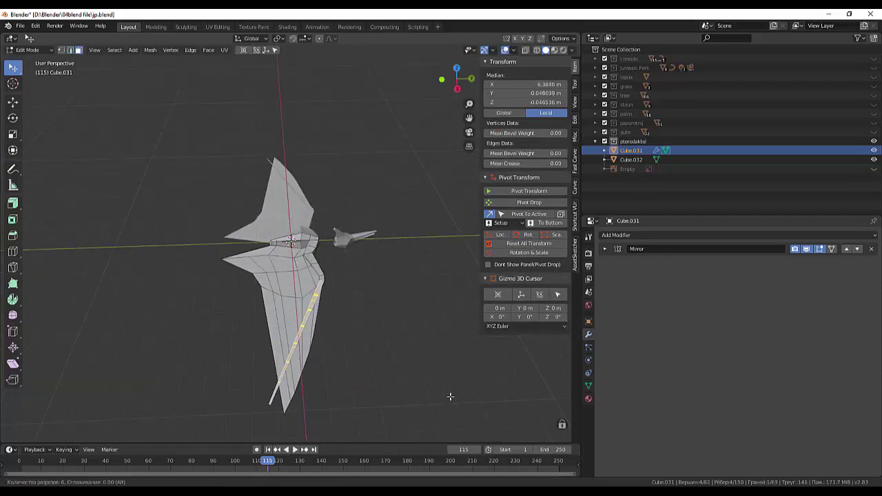
{"action": "left_click", "coordinate": [450, 396]}
{"action": "left_click", "coordinate": [450, 397]}
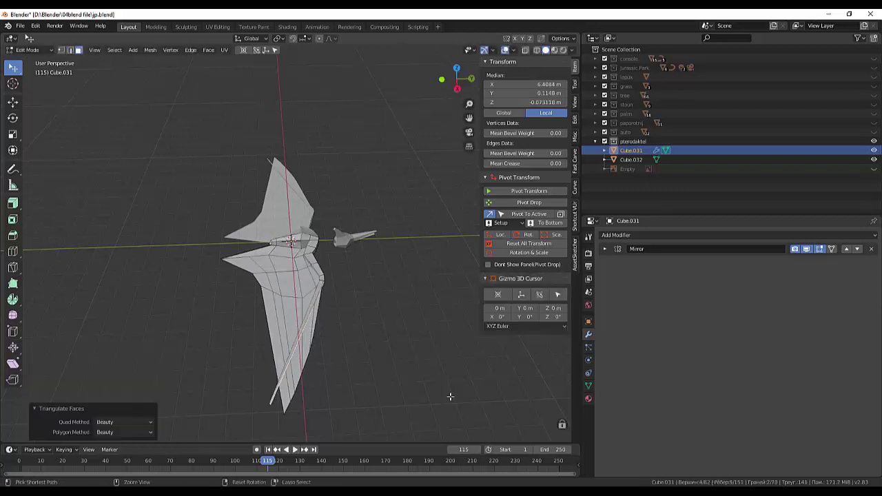
{"action": "middle_click_drag", "start_coordinate": [451, 396], "coordinate": [450, 396]}
{"action": "scroll", "coordinate": [450, 396], "scroll_direction": "up", "scroll_amount": 3}
- Add an edge loop across the wing and bevel the selected edges
{"action": "key", "text": "ctrl+r"}
{"action": "left_click", "coordinate": [450, 396]}
{"action": "key", "text": "ctrl+b"}
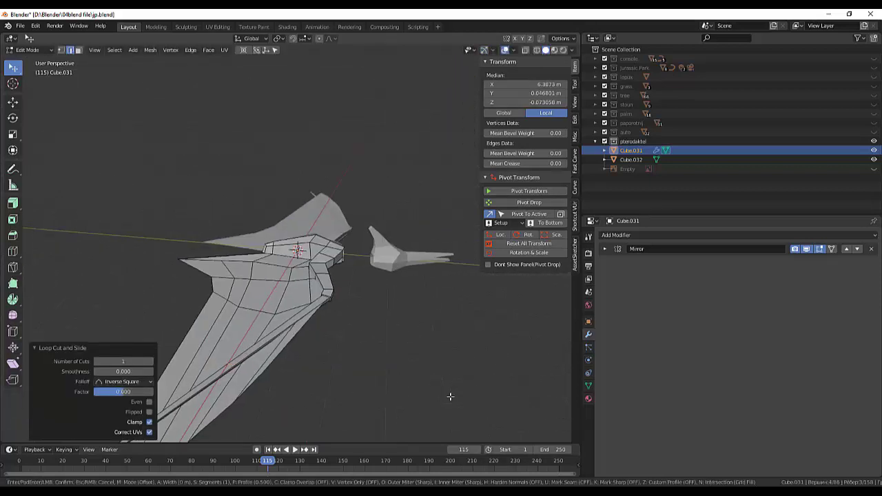
{"action": "left_click", "coordinate": [450, 397]}
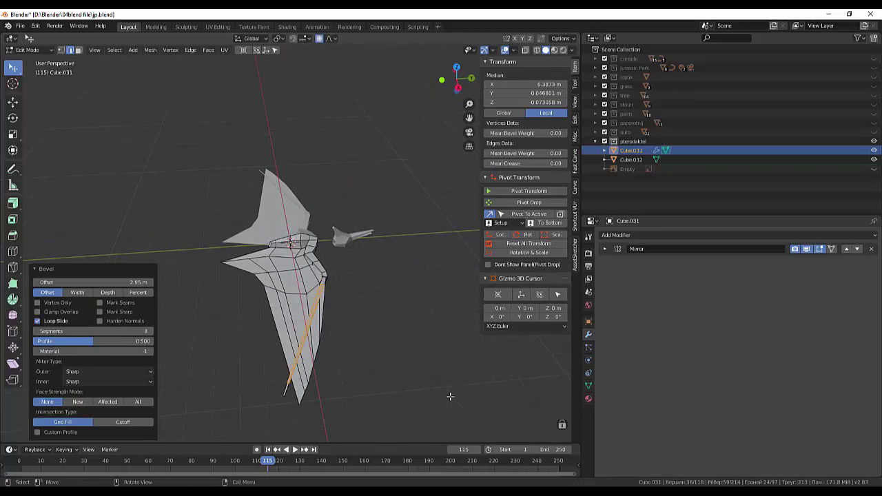
- Drag wing edges and vertices outward about 1.76 m with proportional editing
{"action": "key", "text": "g"}
{"action": "left_click", "coordinate": [450, 397]}
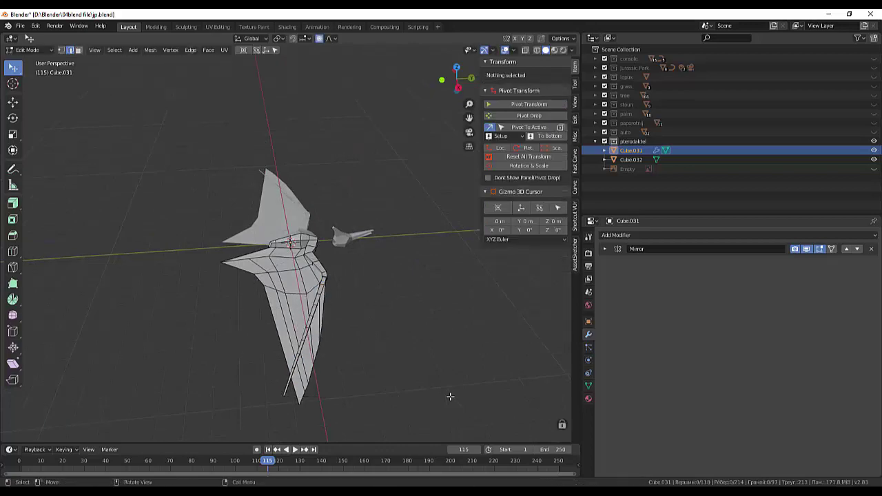
{"action": "middle_click_drag", "start_coordinate": [450, 396], "coordinate": [450, 396]}
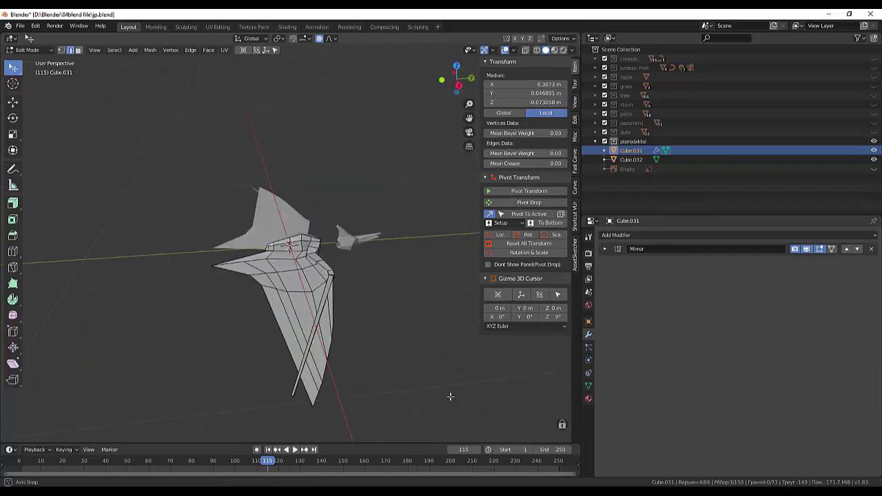
{"action": "scroll", "coordinate": [450, 396], "scroll_direction": "up", "scroll_amount": 5}
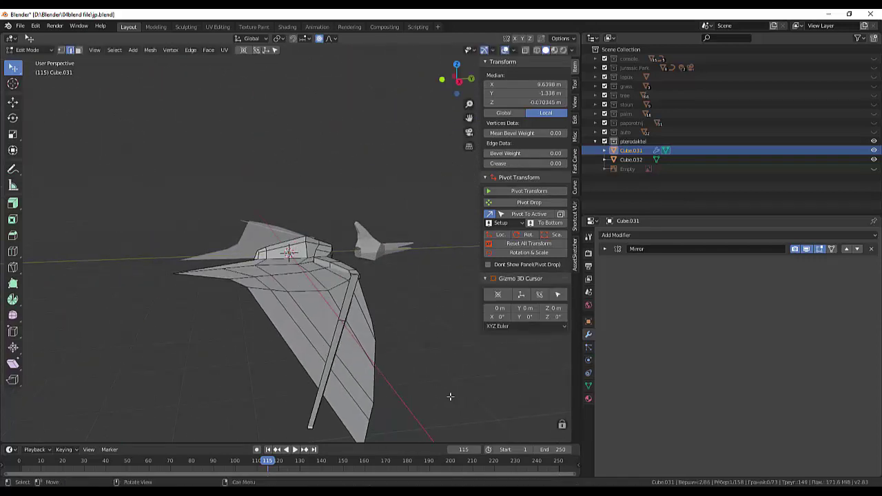
{"action": "key", "text": "g"}
{"action": "key", "text": "g"}
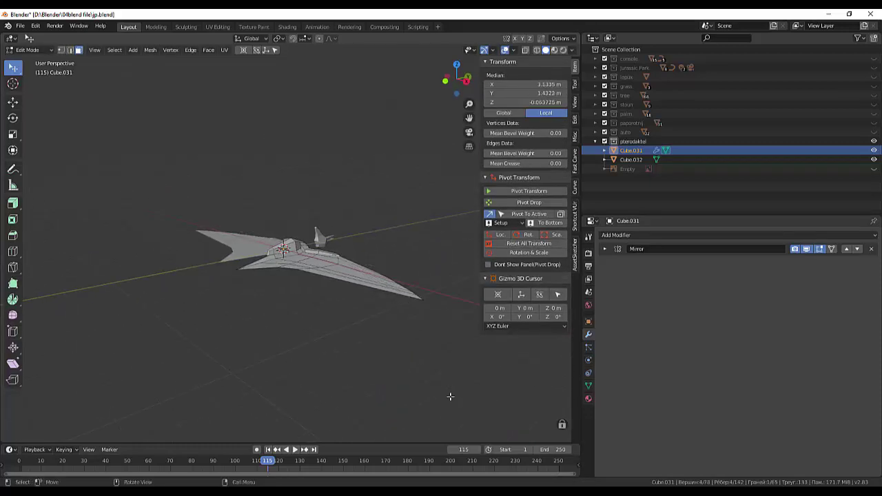
- Move the extruded part in X and Y, then lower it along Z
{"action": "middle_click_drag", "start_coordinate": [450, 396], "coordinate": [450, 396]}
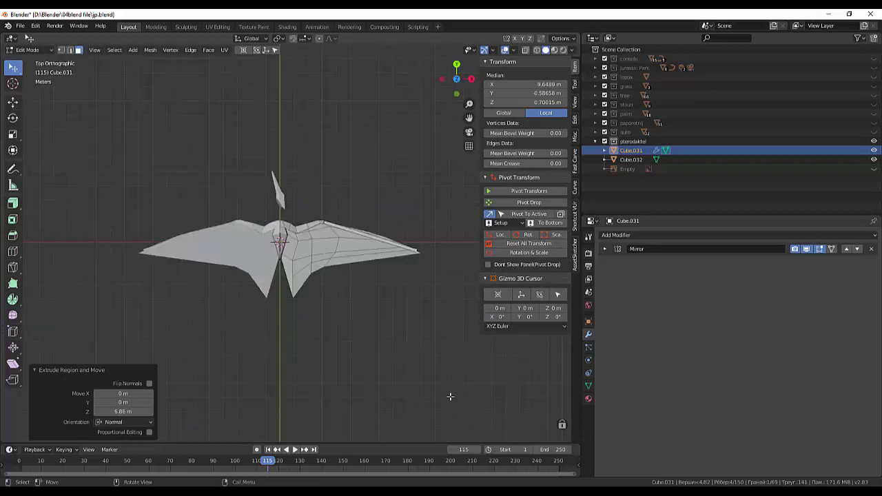
{"action": "key", "text": "g"}
{"action": "middle_click_drag", "start_coordinate": [450, 396], "coordinate": [450, 397]}
{"action": "key", "text": "g"}
{"action": "key", "text": "z"}
{"action": "left_click", "coordinate": [450, 397]}
{"action": "left_click", "coordinate": [451, 397]}
- Toggle out of and back into Edit Mode and reselect the vertices to adjust
{"action": "key", "text": "Tab"}
{"action": "key", "text": "Tab"}
{"action": "left_click", "coordinate": [450, 396]}
- Lower the chosen vertices 0.872 m along Z, then scale the selected section to 0.445
{"action": "key", "text": "Tab"}
{"action": "key", "text": "Tab"}
{"action": "key", "text": "1"}
{"action": "key", "text": "alt+a"}
{"action": "key", "text": "ctrl+z"}
{"action": "key", "text": "g"}
{"action": "key", "text": "z"}
{"action": "left_click", "coordinate": [450, 396]}
{"action": "left_click", "coordinate": [450, 397]}
{"action": "key", "text": "Tab"}
{"action": "left_click", "coordinate": [30, 70]}
{"action": "key", "text": "s"}
{"action": "left_click", "coordinate": [450, 396]}
{"action": "scroll", "coordinate": [450, 396], "scroll_direction": "up", "scroll_amount": 3}
- Add a centred edge loop on the wing and nudge it and a vertex with proportional editing
{"action": "key", "text": "ctrl+r"}
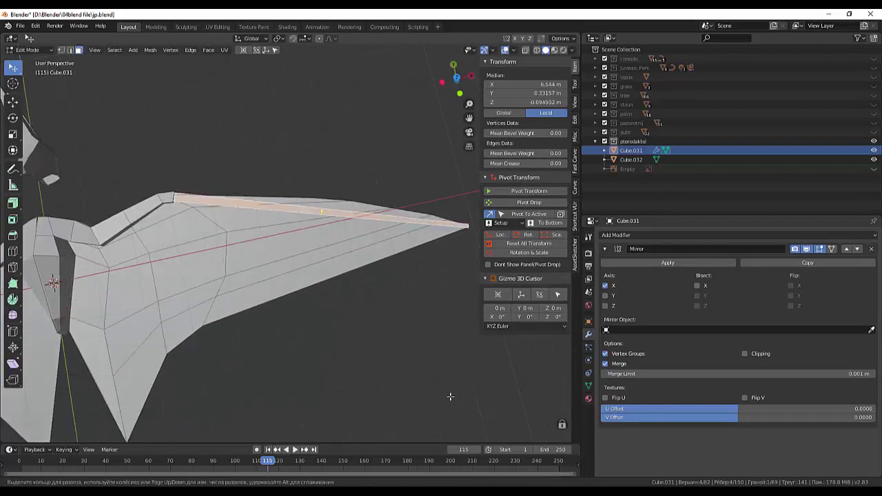
{"action": "left_click", "coordinate": [450, 396]}
{"action": "right_click", "coordinate": [450, 396]}
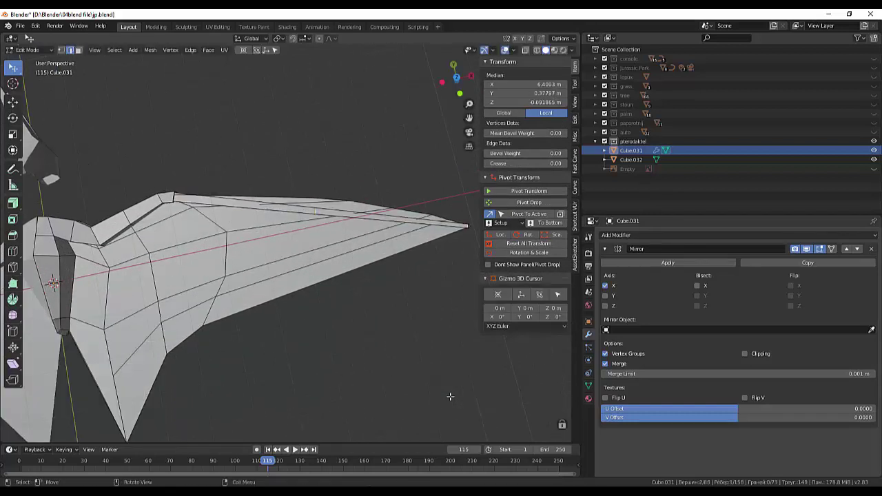
{"action": "key", "text": "g"}
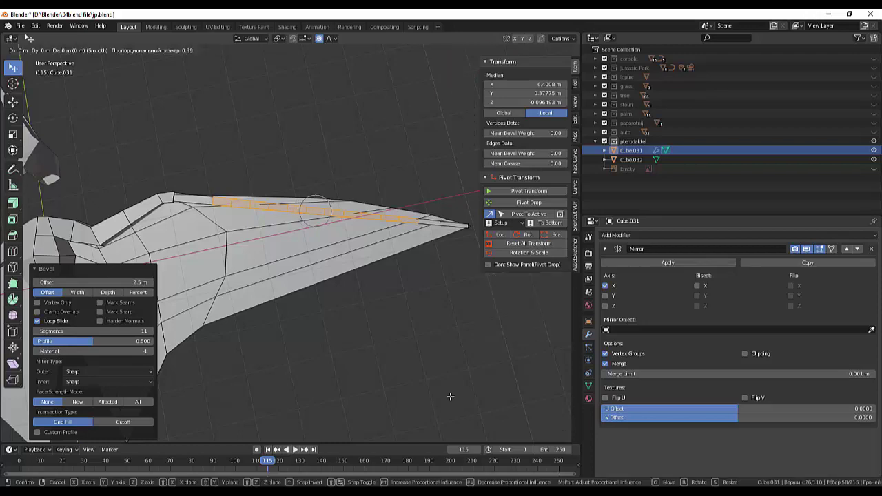
{"action": "left_click", "coordinate": [450, 397]}
{"action": "key", "text": "g"}
{"action": "right_click", "coordinate": [451, 397]}
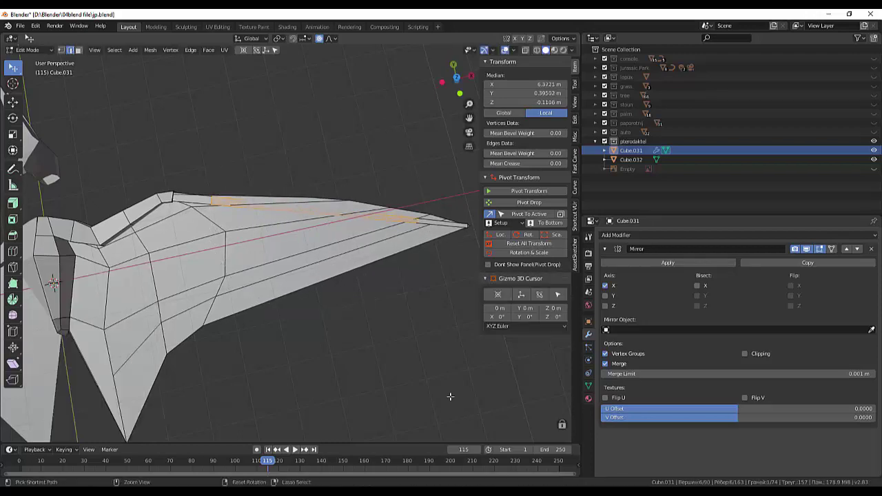
{"action": "key", "text": "g"}
{"action": "left_click", "coordinate": [450, 396]}
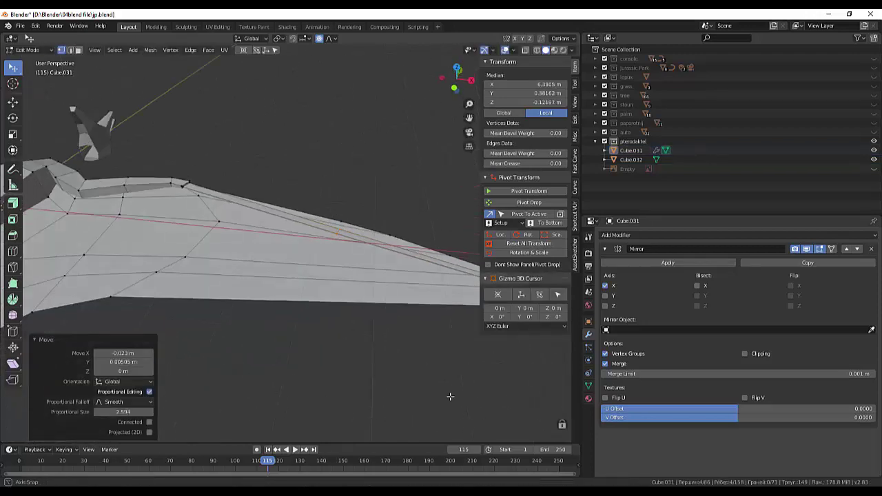
{"action": "left_click", "coordinate": [450, 396]}
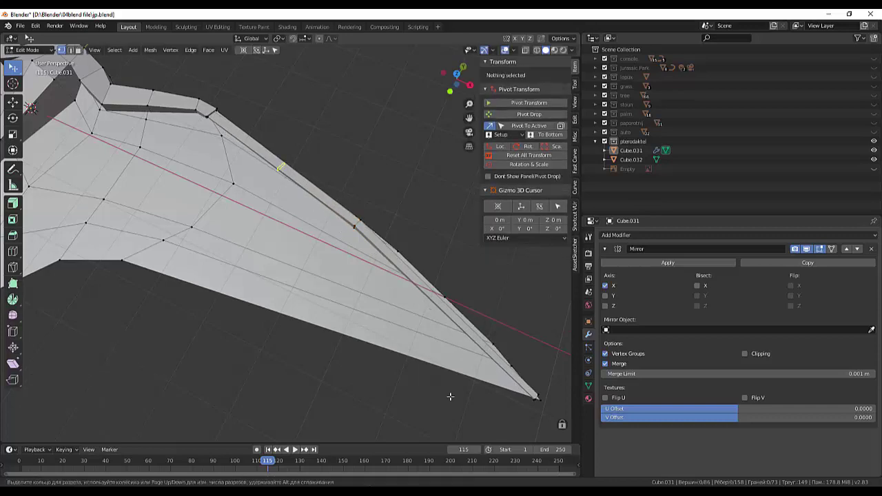
- Add edge loops across the wing and near the wing tip
{"action": "left_click", "coordinate": [450, 396]}
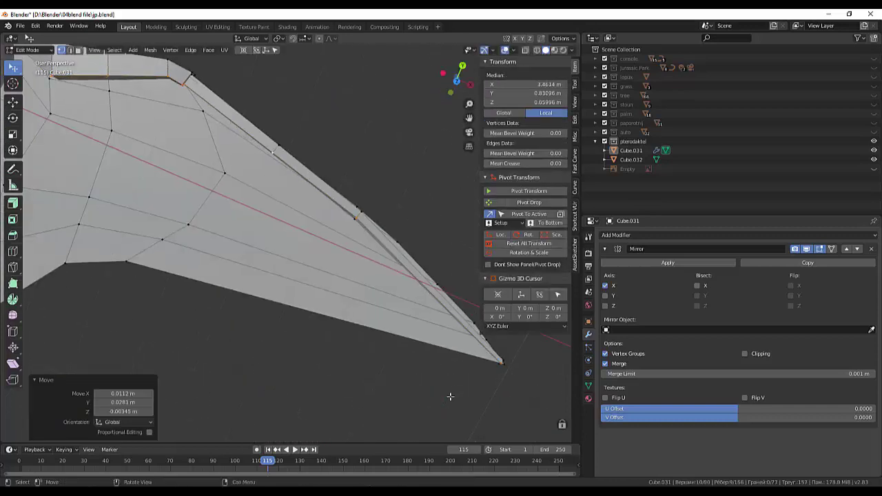
{"action": "middle_click_drag", "start_coordinate": [450, 397], "coordinate": [451, 396]}
{"action": "key", "text": "ctrl+r"}
{"action": "left_click", "coordinate": [450, 396]}
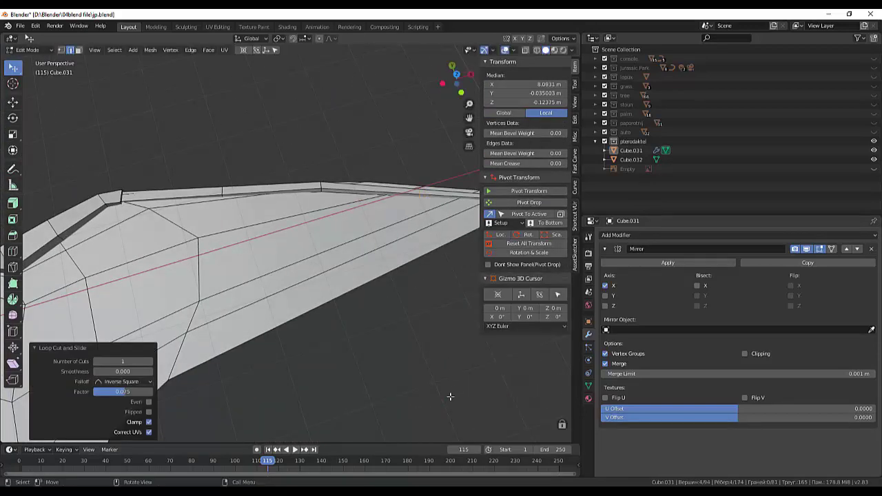
{"action": "left_click", "coordinate": [450, 396]}
{"action": "key", "text": "KP_7"}
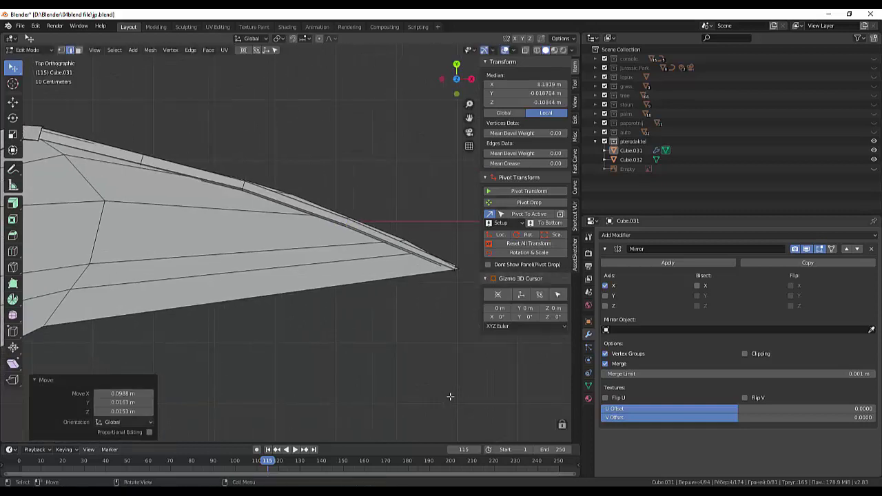
- Add more edge loops along the leading edge and near the tip, with the latest having 2 cuts
{"action": "left_click", "coordinate": [450, 397]}
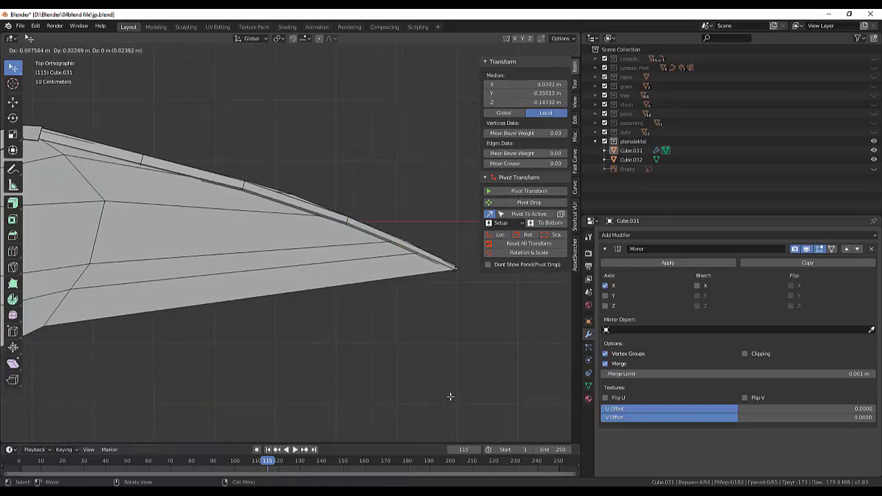
{"action": "left_click", "coordinate": [450, 397]}
{"action": "middle_click_drag", "start_coordinate": [450, 396], "coordinate": [450, 397]}
{"action": "key", "text": "ctrl+r"}
{"action": "left_click", "coordinate": [450, 396]}
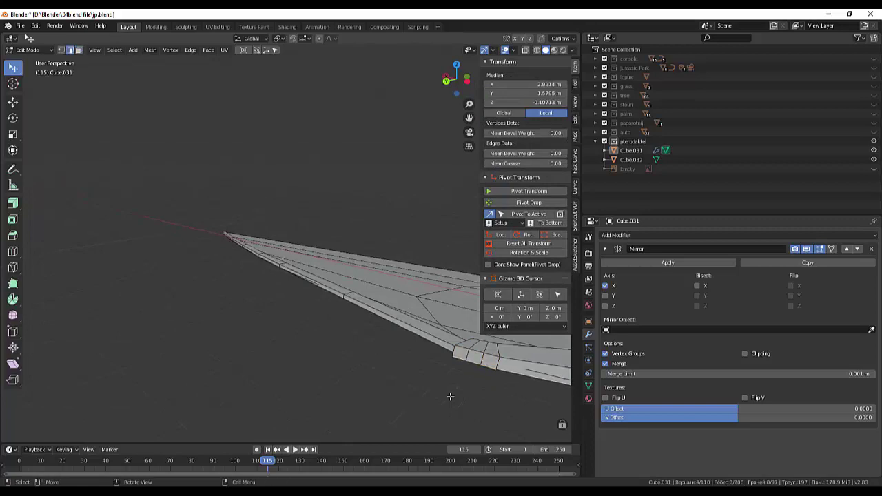
- Extrude a small face on the wing twice, starting with 0.47 m, to begin the fingers
{"action": "left_click", "coordinate": [450, 396]}
{"action": "middle_click_drag", "start_coordinate": [450, 397], "coordinate": [450, 396]}
{"action": "left_click", "coordinate": [450, 396]}
{"action": "left_click", "coordinate": [450, 396]}
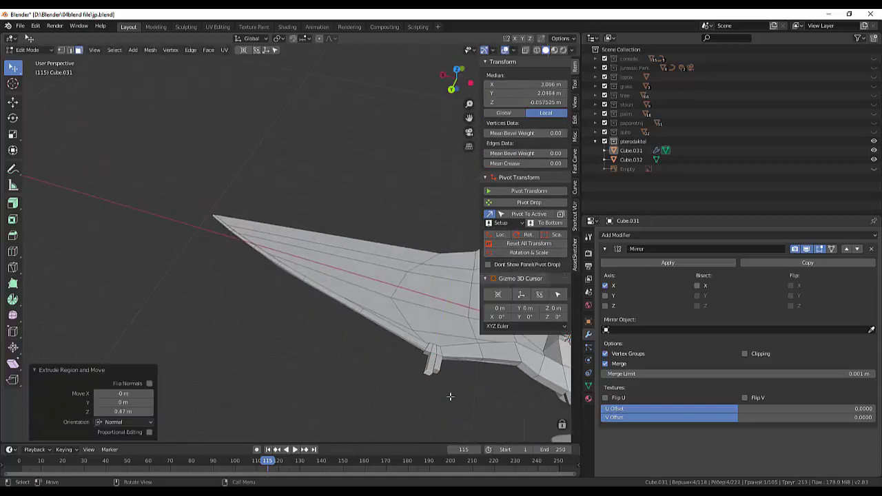
{"action": "key", "text": "e"}
{"action": "left_click", "coordinate": [450, 397]}
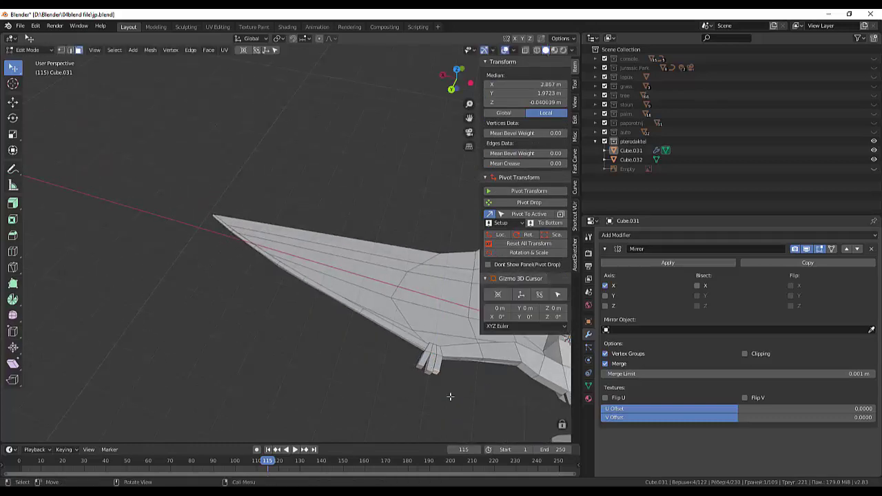
- Rotate the extruded face to tilt the finger outward
{"action": "key", "text": "r"}
{"action": "left_click", "coordinate": [450, 397]}
{"action": "middle_click_drag", "start_coordinate": [450, 397], "coordinate": [450, 396]}
{"action": "key", "text": "r"}
{"action": "right_click", "coordinate": [450, 397]}
{"action": "left_click", "coordinate": [450, 396]}
{"action": "left_click", "coordinate": [450, 396]}
- Inset the face, extrude a claw and lower its tip along Z
{"action": "left_click", "coordinate": [451, 396]}
{"action": "key", "text": "e"}
{"action": "left_click", "coordinate": [450, 396]}
{"action": "key", "text": "g"}
{"action": "left_click", "coordinate": [450, 396]}
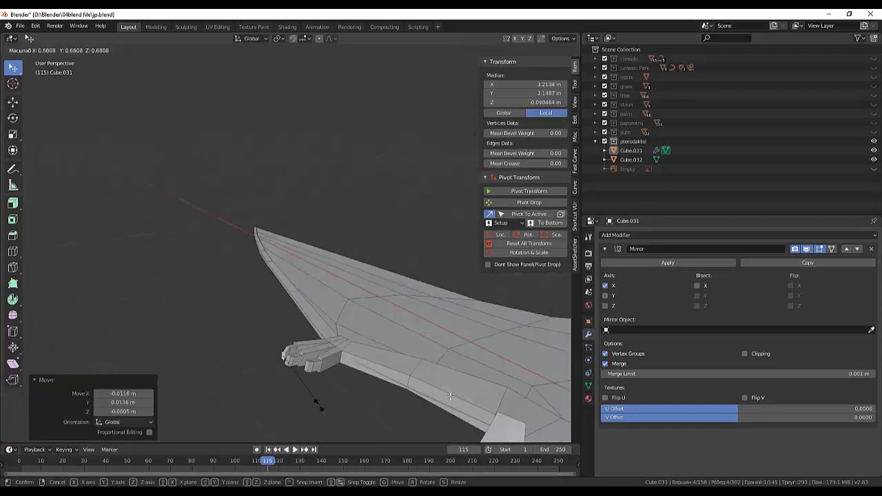
{"action": "left_click", "coordinate": [451, 396]}
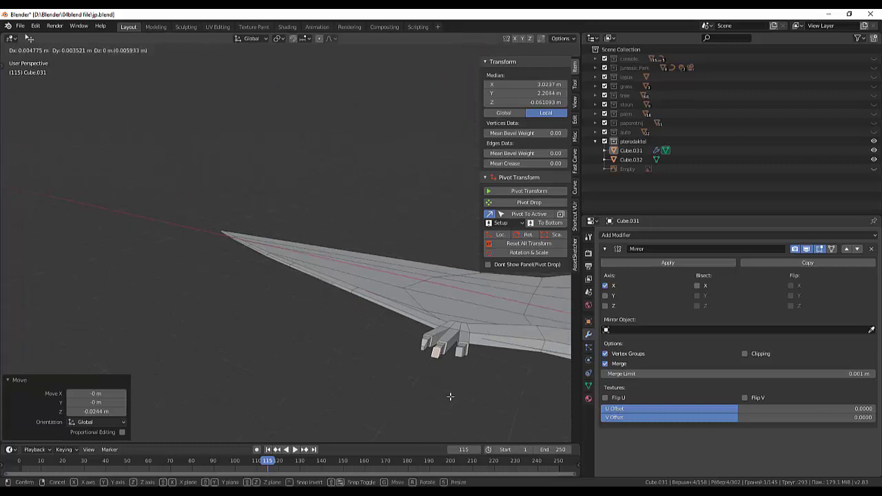
- Extrude another claw and shrink its tip to about 0.76
{"action": "middle_click_drag", "start_coordinate": [450, 396], "coordinate": [450, 396]}
{"action": "right_click", "coordinate": [450, 396]}
{"action": "key", "text": "g"}
{"action": "right_click", "coordinate": [450, 396]}
{"action": "left_click", "coordinate": [450, 397]}
{"action": "left_click", "coordinate": [278, 363]}
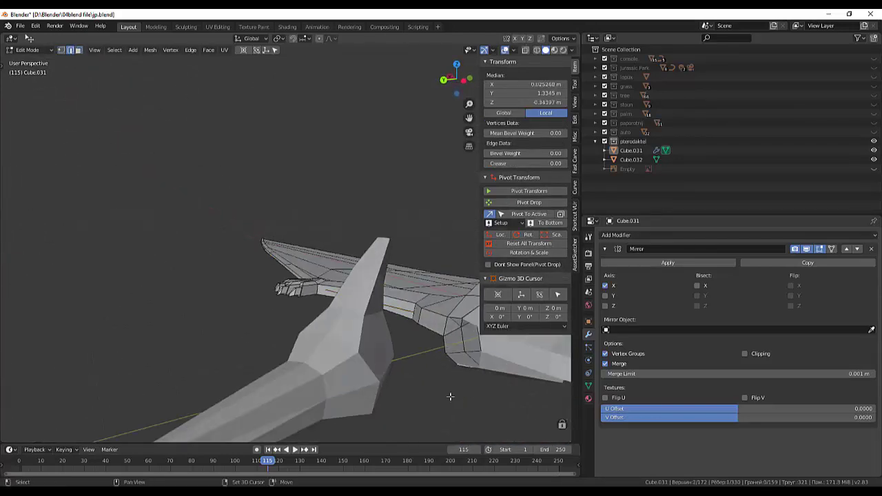
- Return to object mode, reset the selection and zoom into a top-down view
{"action": "key", "text": "Tab"}
{"action": "key", "text": "ctrl+z"}
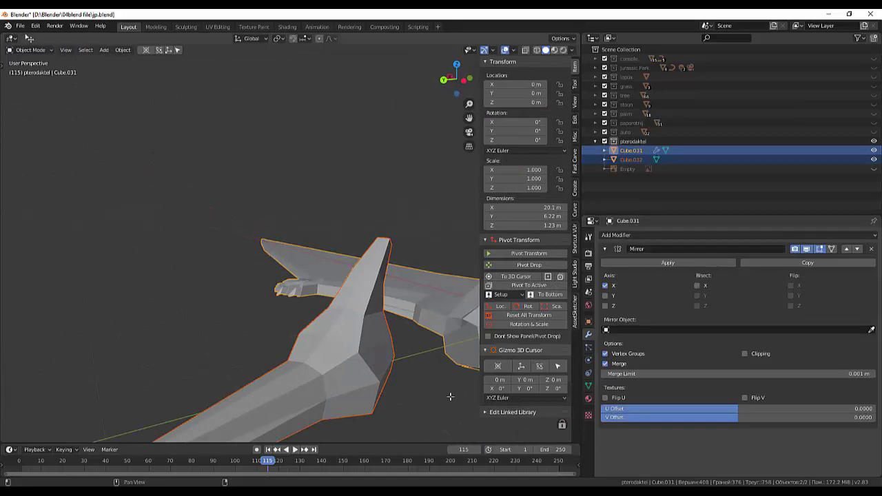
{"action": "left_click", "coordinate": [450, 396]}
{"action": "middle_click_drag", "start_coordinate": [450, 396], "coordinate": [450, 396]}
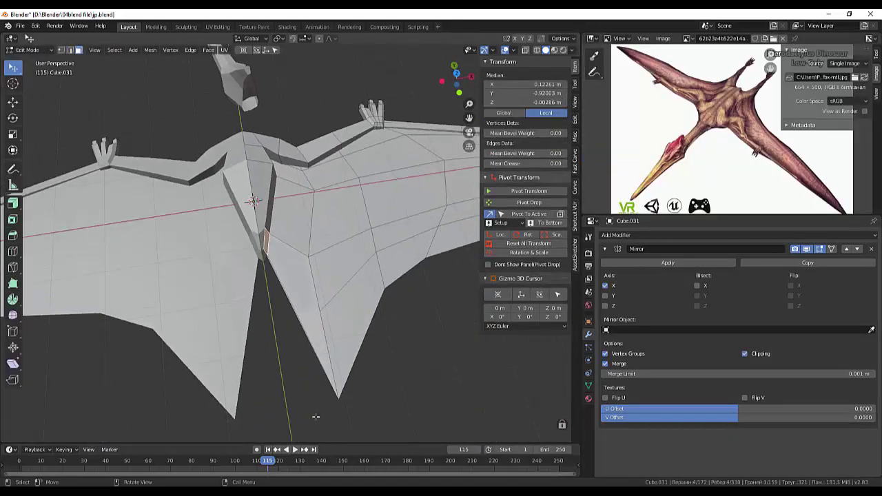
{"action": "key", "text": "KP_7"}
- Extrude the selected edge along Y, enlarge it slightly and scale it on X
{"action": "key", "text": "g"}
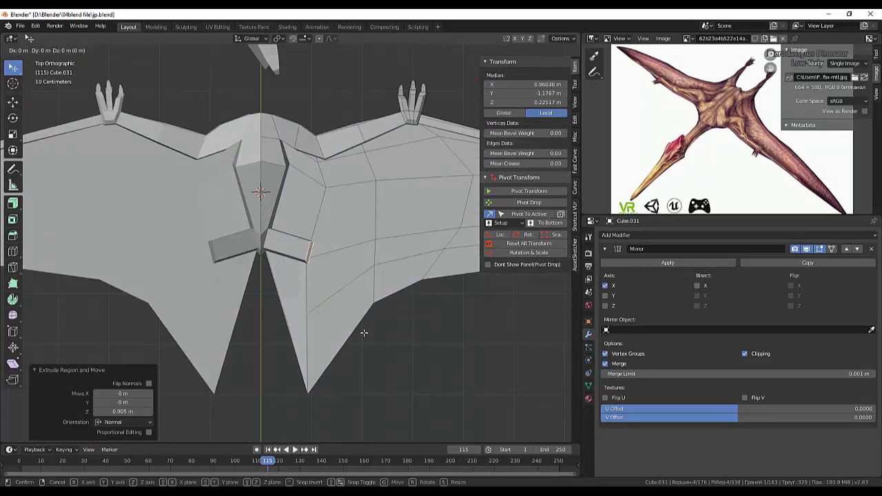
{"action": "left_click", "coordinate": [306, 269]}
{"action": "key", "text": "s"}
{"action": "left_click", "coordinate": [307, 268]}
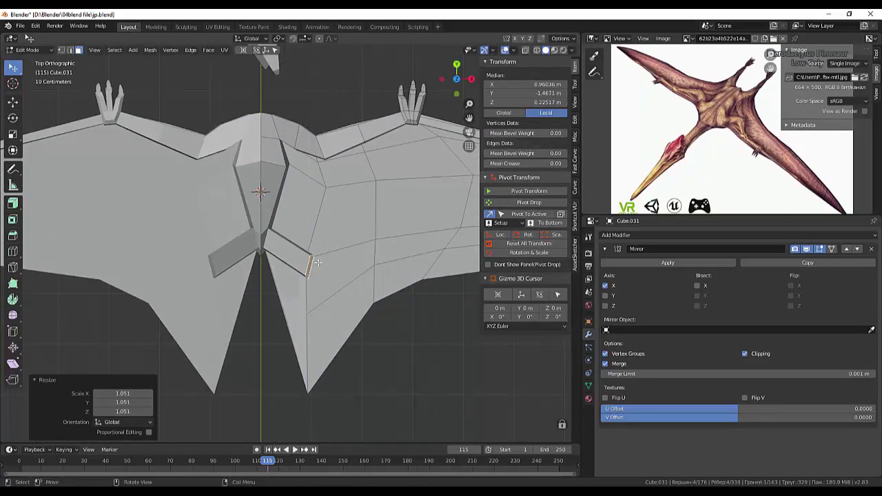
{"action": "key", "text": "s"}
{"action": "key", "text": "x"}
{"action": "left_click", "coordinate": [308, 274]}
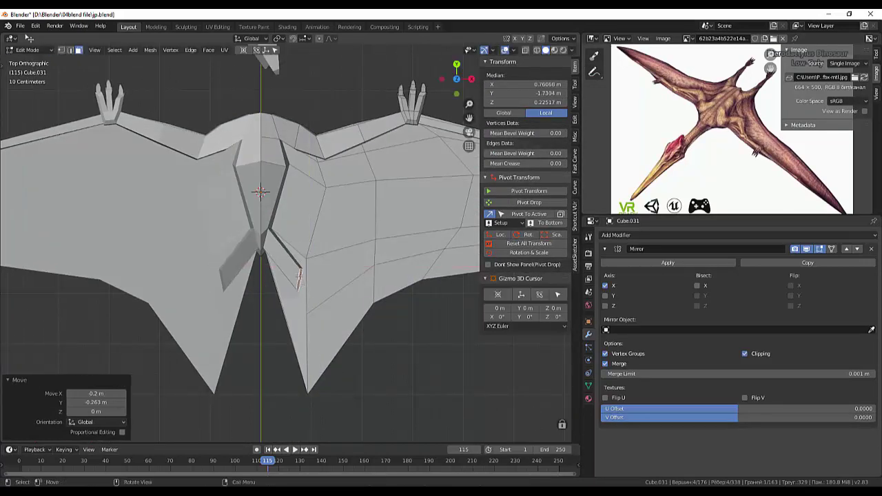
- Rotate the extruded part and reposition it
{"action": "key", "text": "r"}
{"action": "left_click", "coordinate": [312, 278]}
{"action": "key", "text": "g"}
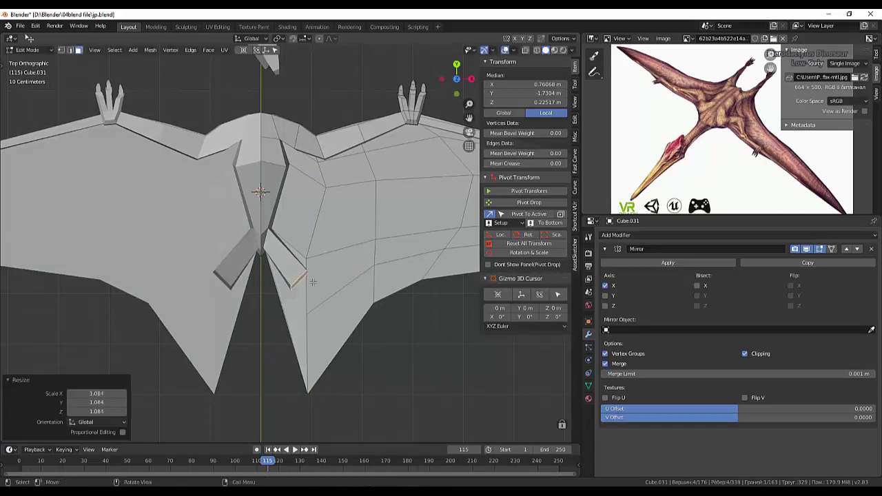
{"action": "left_click", "coordinate": [300, 287]}
{"action": "key", "text": "g"}
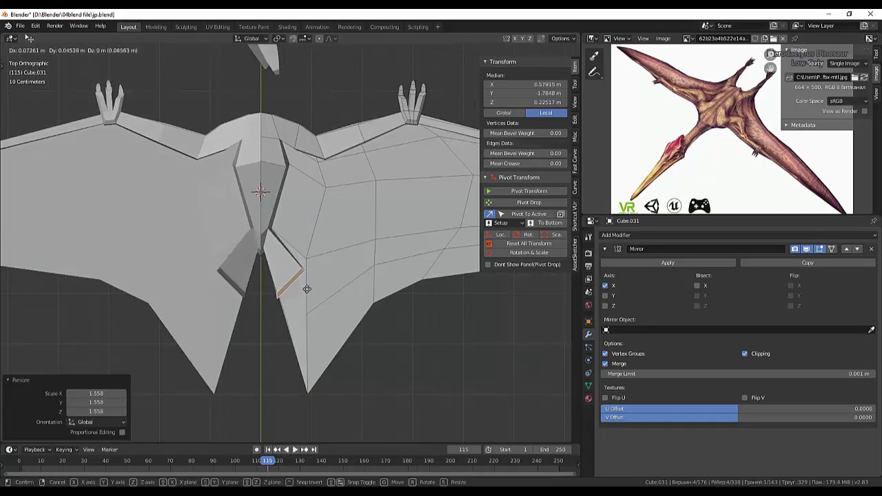
{"action": "left_click", "coordinate": [308, 289]}
- Extrude the edge further, shrink the end to 0.415 and move it vertically
{"action": "key", "text": "e"}
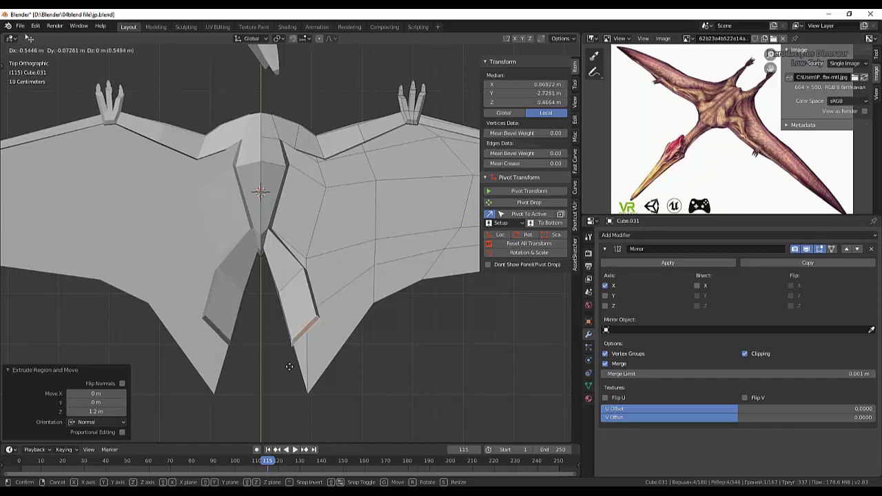
{"action": "left_click", "coordinate": [298, 337]}
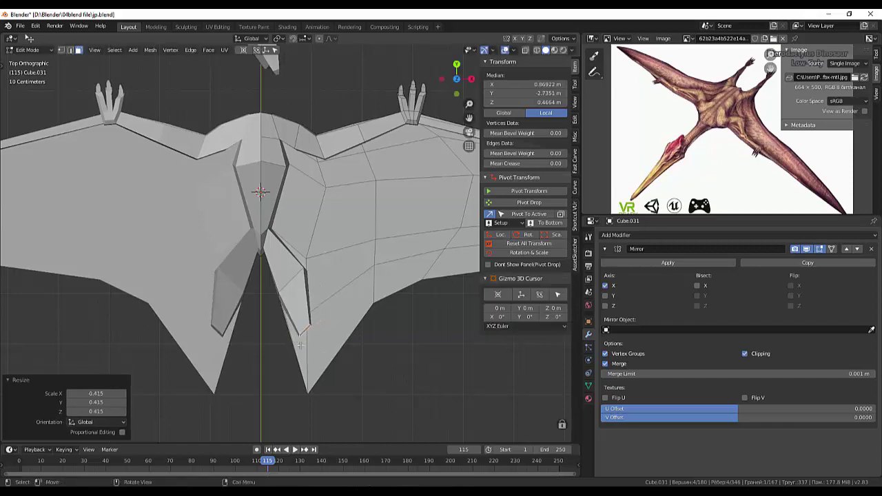
{"action": "middle_click_drag", "start_coordinate": [300, 344], "coordinate": [404, 262]}
{"action": "key", "text": "g"}
{"action": "key", "text": "z"}
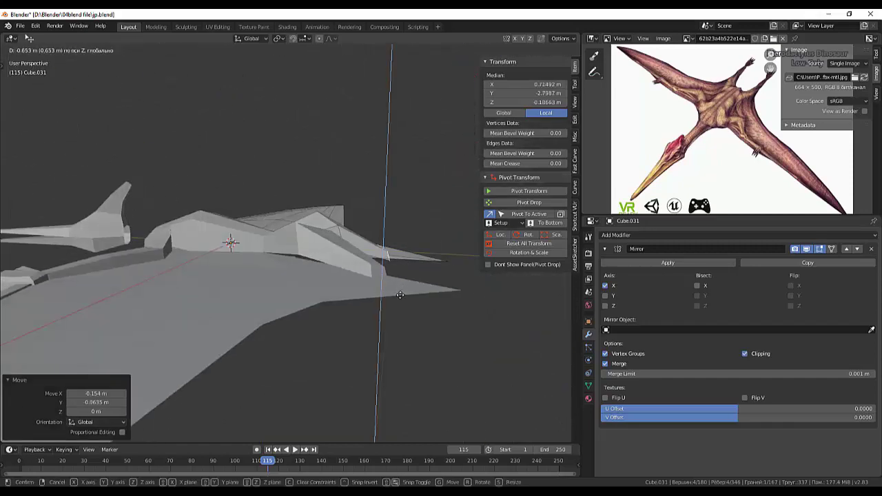
{"action": "left_click", "coordinate": [400, 295]}
- Lower an edge of the head along Z
{"action": "middle_click_drag", "start_coordinate": [400, 295], "coordinate": [290, 338]}
{"action": "left_click", "coordinate": [231, 238]}
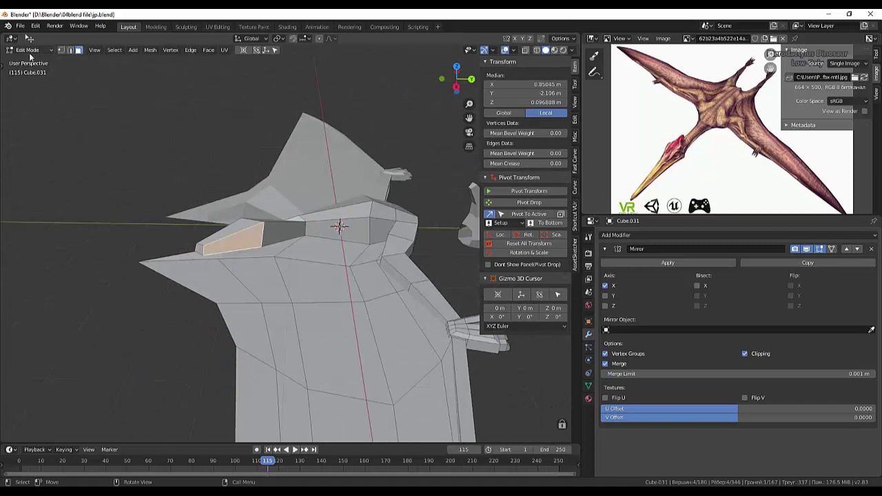
{"action": "key", "text": "g"}
{"action": "key", "text": "z"}
{"action": "left_click", "coordinate": [264, 261]}
- Rotate the hip faces -38.1° around Z and extrude a long narrow leg from them
{"action": "middle_click_drag", "start_coordinate": [264, 261], "coordinate": [365, 316]}
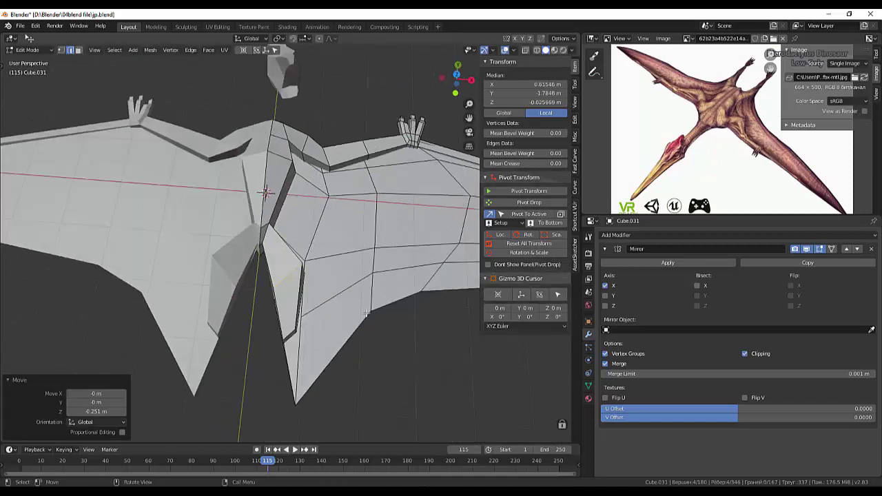
{"action": "left_click", "coordinate": [78, 50]}
{"action": "key", "text": "r"}
{"action": "key", "text": "z"}
{"action": "left_click", "coordinate": [328, 366]}
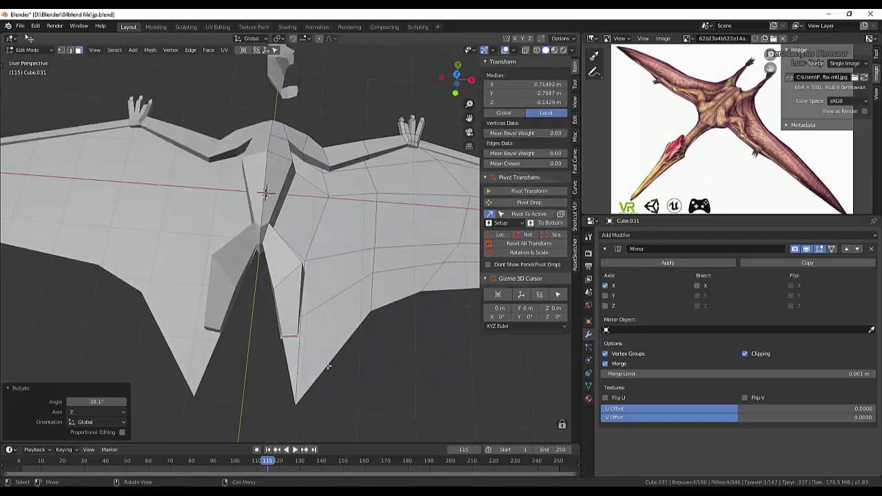
{"action": "key", "text": "e"}
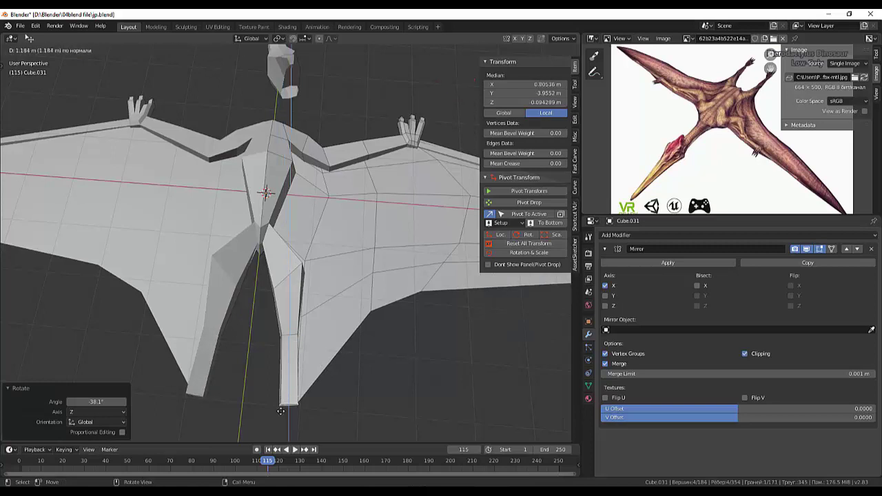
{"action": "left_click", "coordinate": [279, 413]}
{"action": "middle_click_drag", "start_coordinate": [280, 412], "coordinate": [453, 318]}
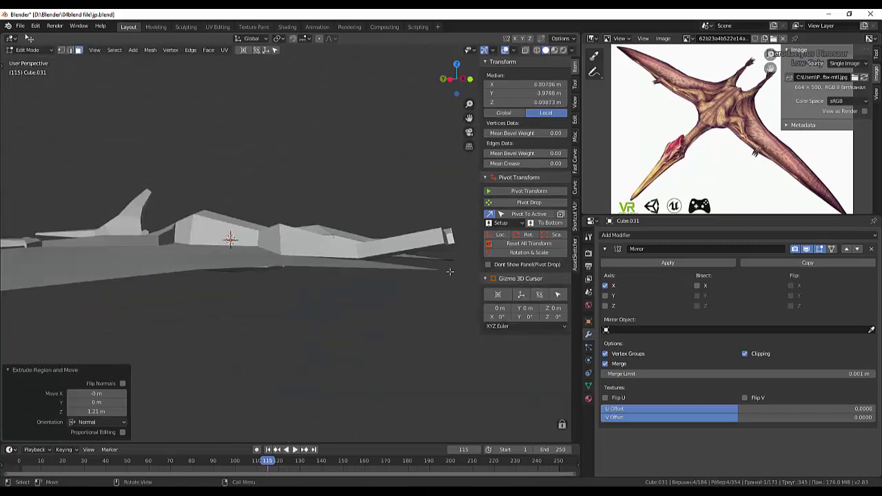
- Slide the edge near the leg tip along the leg and move it into place
{"action": "middle_click_drag", "start_coordinate": [434, 295], "coordinate": [305, 315]}
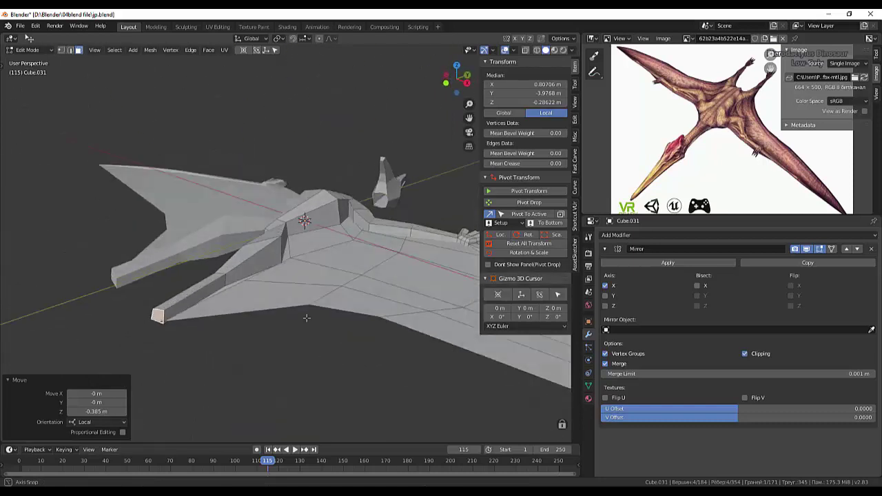
{"action": "left_click", "coordinate": [250, 259]}
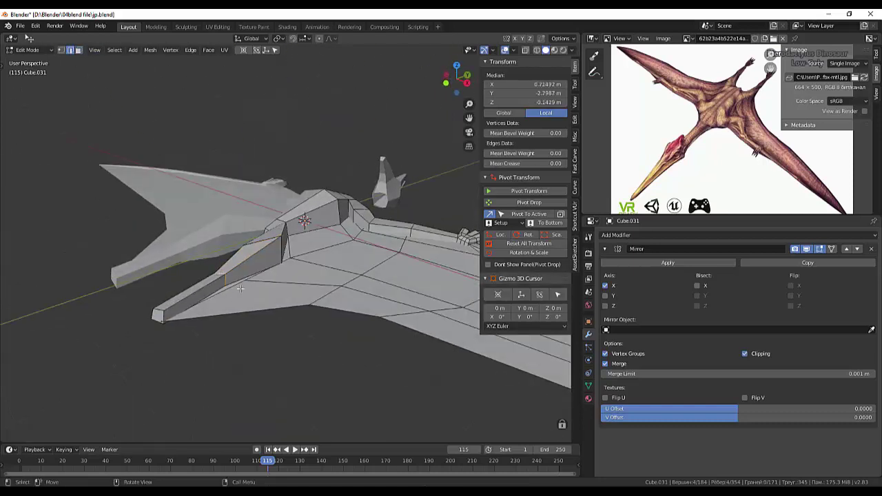
{"action": "left_click", "coordinate": [158, 314]}
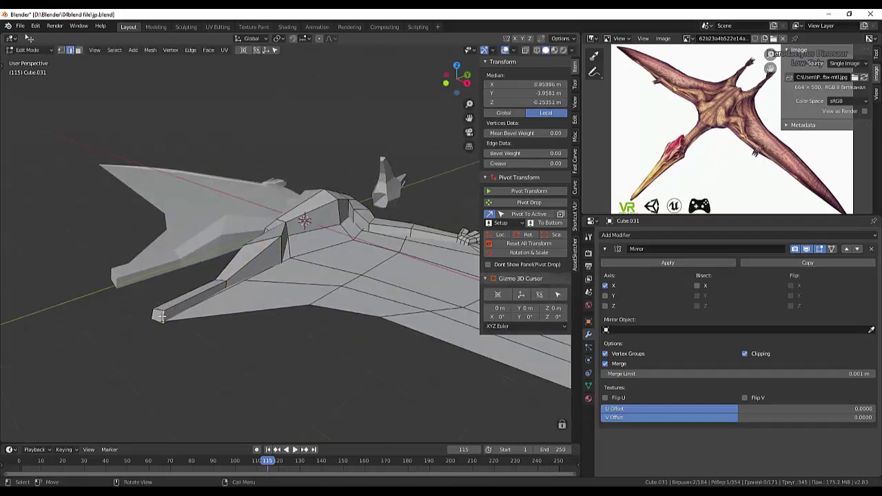
{"action": "key", "text": "g"}
{"action": "key", "text": "g"}
{"action": "left_click", "coordinate": [181, 325]}
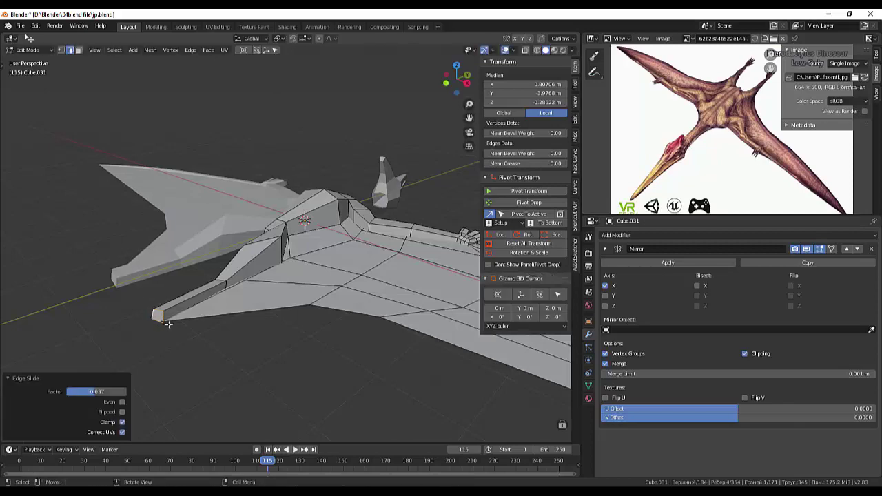
{"action": "key", "text": "g"}
{"action": "left_click", "coordinate": [194, 331]}
{"action": "mouse_move", "coordinate": [194, 331]}
{"action": "middle_mouse_down"}
{"action": "mouse_move", "coordinate": [245, 216]}
{"action": "mouse_move", "coordinate": [294, 244]}
{"action": "mouse_move", "coordinate": [298, 259]}
{"action": "mouse_move", "coordinate": [363, 234]}
{"action": "mouse_move", "coordinate": [375, 200]}
{"action": "mouse_move", "coordinate": [374, 333]}
{"action": "mouse_move", "coordinate": [325, 212]}
{"action": "mouse_move", "coordinate": [291, 341]}
{"action": "middle_mouse_up"}
- Nudge several leg vertices and edges to taper the leg's shape
{"action": "key", "text": "g"}
{"action": "left_click", "coordinate": [275, 251]}
{"action": "key", "text": "g"}
{"action": "left_click", "coordinate": [298, 258]}
{"action": "key", "text": "g"}
{"action": "left_click", "coordinate": [375, 200]}
{"action": "left_click", "coordinate": [325, 212]}
{"action": "key", "text": "g"}
{"action": "left_click", "coordinate": [325, 212]}
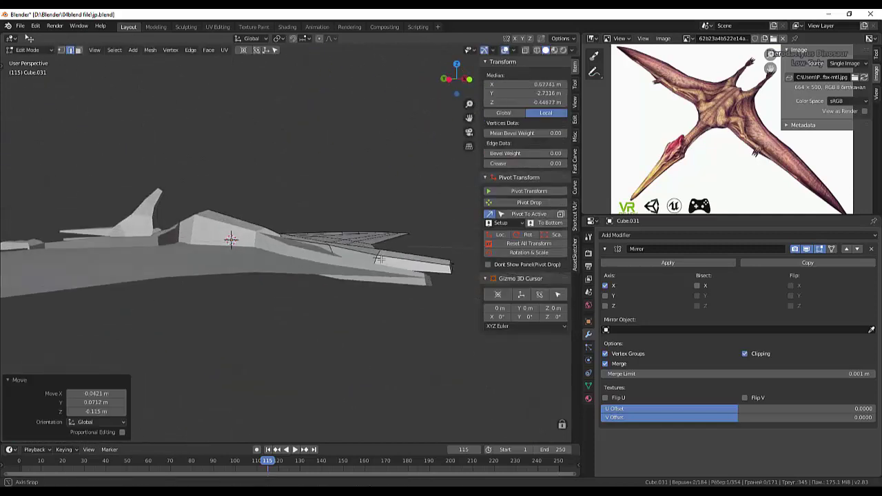
- Scale the leg's end face down to 0.584
{"action": "key", "text": "3"}
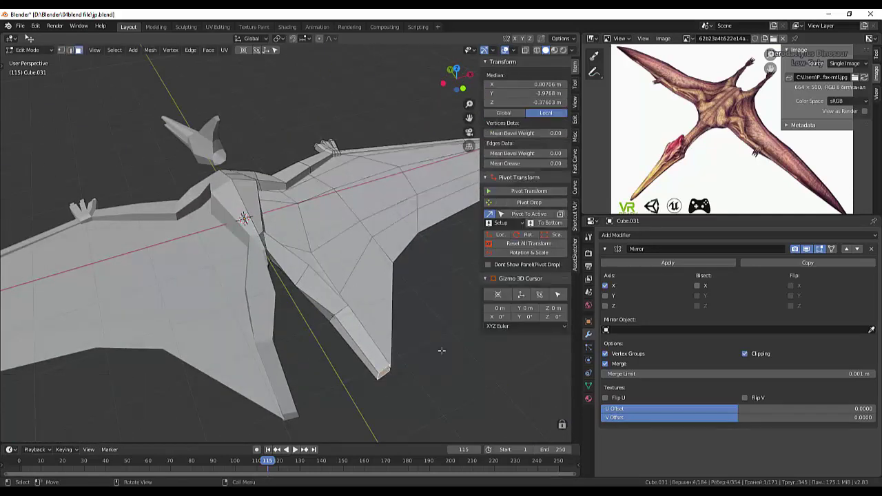
{"action": "key", "text": "s"}
{"action": "left_click", "coordinate": [385, 311]}
{"action": "middle_click_drag", "start_coordinate": [386, 310], "coordinate": [348, 397]}
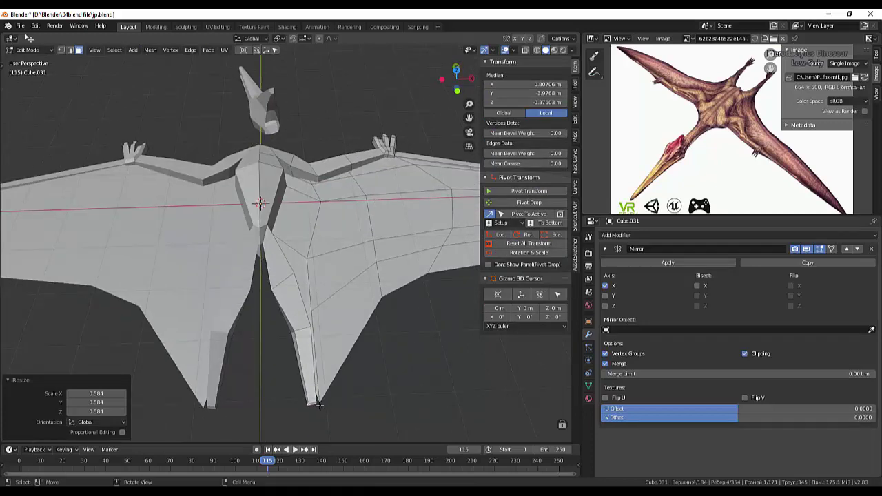
- Move the narrowed leg end and reposition its tip vertex from a top view
{"action": "key", "text": "g"}
{"action": "left_click", "coordinate": [358, 404]}
{"action": "middle_click_drag", "start_coordinate": [359, 404], "coordinate": [359, 403]}
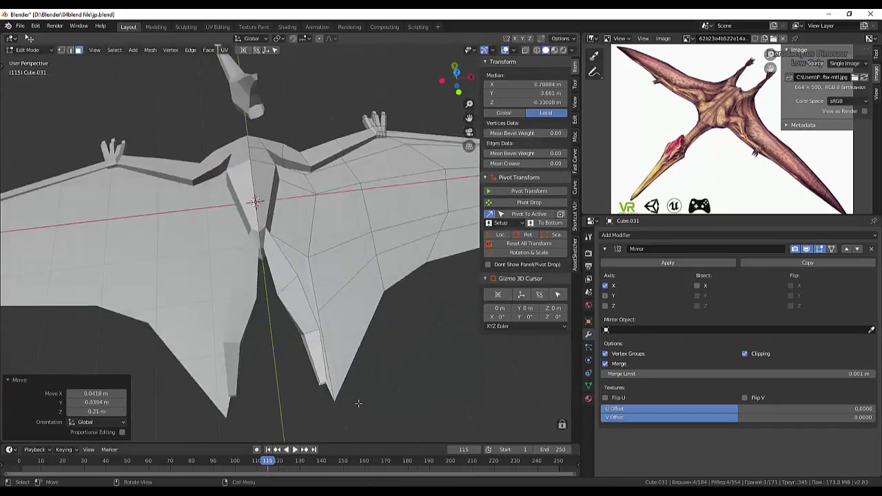
{"action": "left_click", "coordinate": [348, 379]}
{"action": "key", "text": "1"}
{"action": "left_click", "coordinate": [334, 398]}
{"action": "key", "text": "KP_7"}
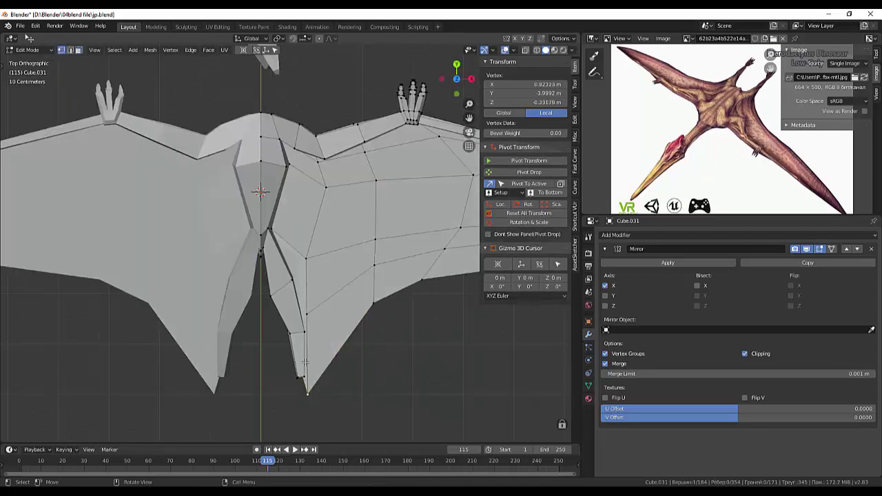
{"action": "left_click_drag", "start_coordinate": [296, 331], "coordinate": [288, 314]}
{"action": "left_click", "coordinate": [307, 394]}
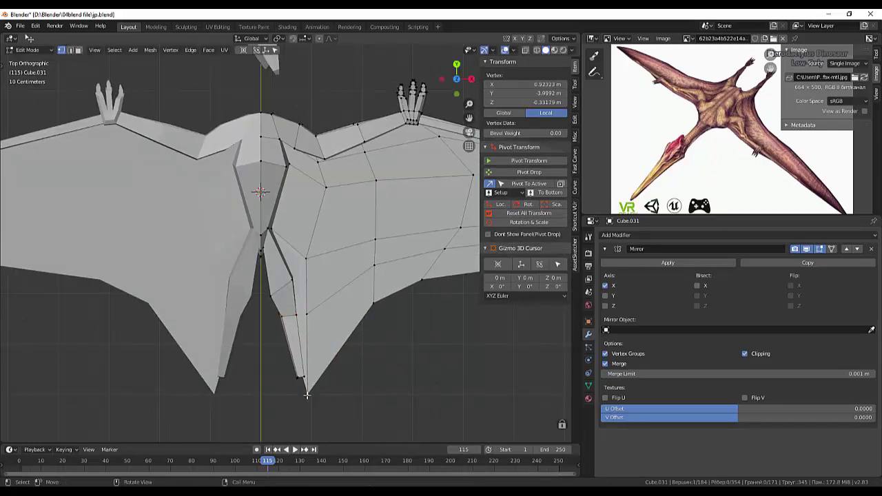
{"action": "key", "text": "g"}
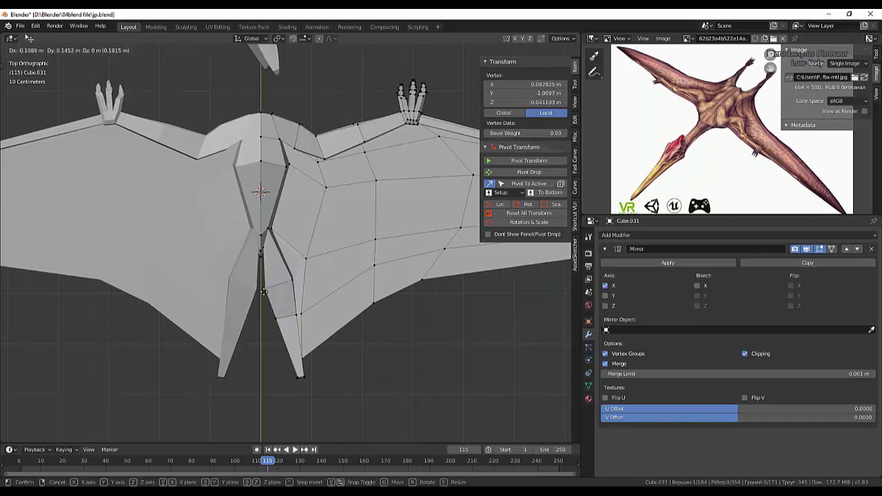
{"action": "mouse_move", "coordinate": [306, 312]}
{"action": "middle_mouse_down"}
{"action": "mouse_move", "coordinate": [313, 199]}
{"action": "mouse_move", "coordinate": [254, 359]}
{"action": "mouse_move", "coordinate": [227, 281]}
{"action": "mouse_move", "coordinate": [343, 306]}
{"action": "middle_mouse_up"}
{"action": "left_click", "coordinate": [312, 199]}
- Shrink the tip vertices to 0.875 and nudge them into place at the leg tip
{"action": "left_click", "coordinate": [244, 256], "text": "shift"}
{"action": "key", "text": "s"}
{"action": "left_click", "coordinate": [241, 255]}
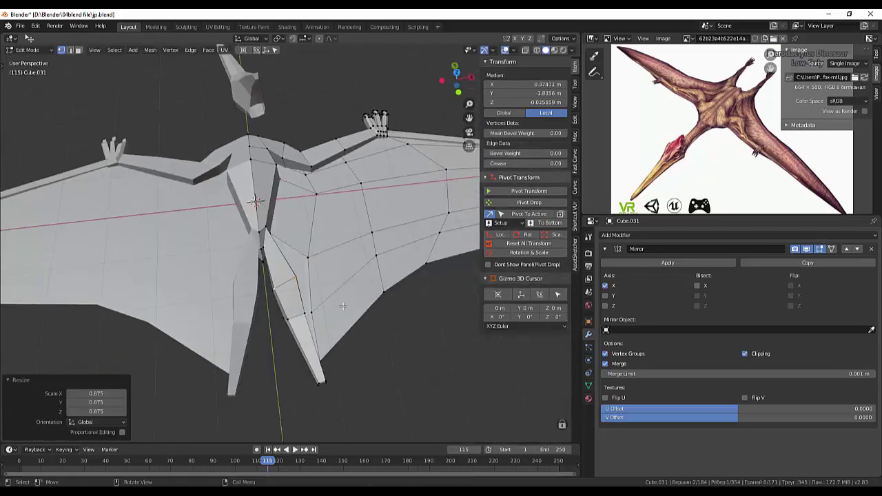
{"action": "mouse_move", "coordinate": [268, 231]}
{"action": "middle_mouse_down"}
{"action": "mouse_move", "coordinate": [375, 361]}
{"action": "mouse_move", "coordinate": [335, 293]}
{"action": "middle_mouse_up"}
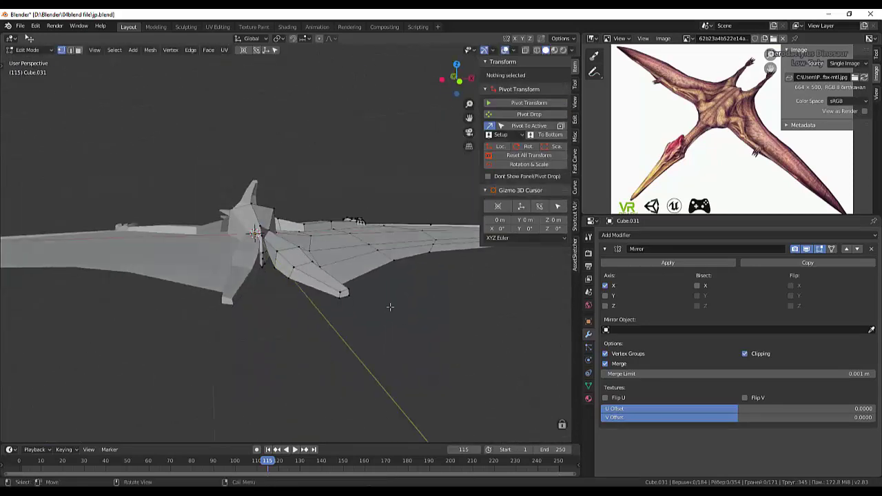
{"action": "left_click", "coordinate": [335, 293]}
{"action": "key", "text": "g"}
{"action": "left_click_drag", "start_coordinate": [340, 312], "coordinate": [342, 314]}
{"action": "mouse_move", "coordinate": [343, 314]}
{"action": "middle_mouse_down"}
{"action": "mouse_move", "coordinate": [386, 207]}
{"action": "mouse_move", "coordinate": [414, 290]}
{"action": "mouse_move", "coordinate": [355, 331]}
{"action": "middle_mouse_up"}
{"action": "key", "text": "g"}
{"action": "left_click", "coordinate": [413, 289]}
{"action": "key", "text": "g"}
{"action": "left_click", "coordinate": [414, 285]}
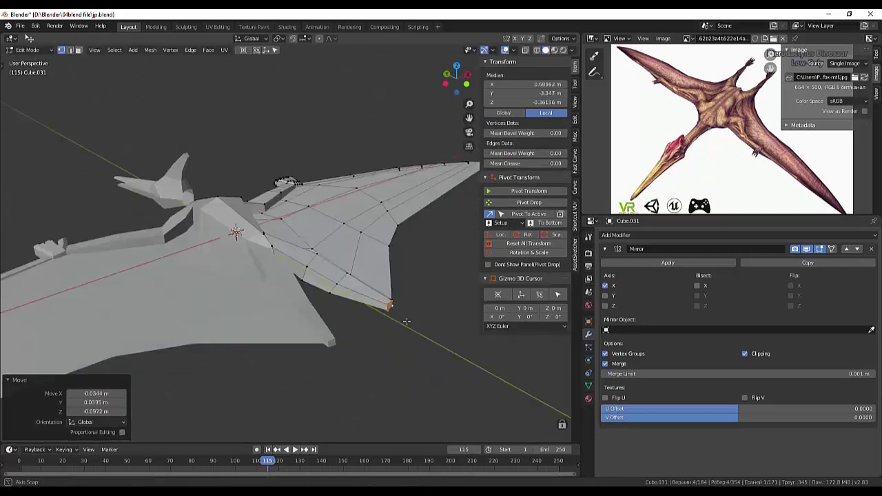
{"action": "right_click", "coordinate": [355, 331]}
{"action": "left_click", "coordinate": [355, 331]}
- Move the leg tip face, enlarge it to 1.628 and flatten it vertically
{"action": "key", "text": "3"}
{"action": "left_click", "coordinate": [380, 319]}
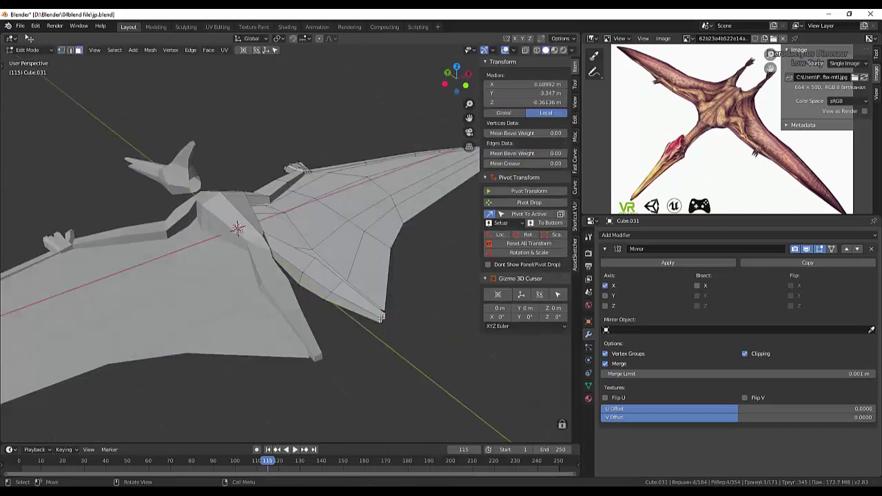
{"action": "left_click", "coordinate": [400, 338]}
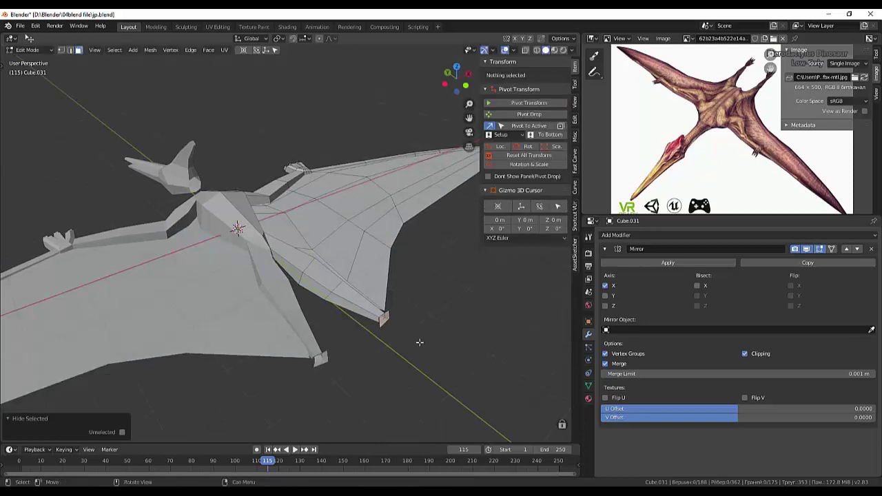
{"action": "key", "text": "g"}
{"action": "left_click", "coordinate": [423, 347]}
{"action": "mouse_move", "coordinate": [423, 347]}
{"action": "middle_mouse_down"}
{"action": "mouse_move", "coordinate": [344, 294]}
{"action": "mouse_move", "coordinate": [417, 329]}
{"action": "middle_mouse_up"}
{"action": "key", "text": "s"}
{"action": "left_click", "coordinate": [365, 310]}
{"action": "key", "text": "s"}
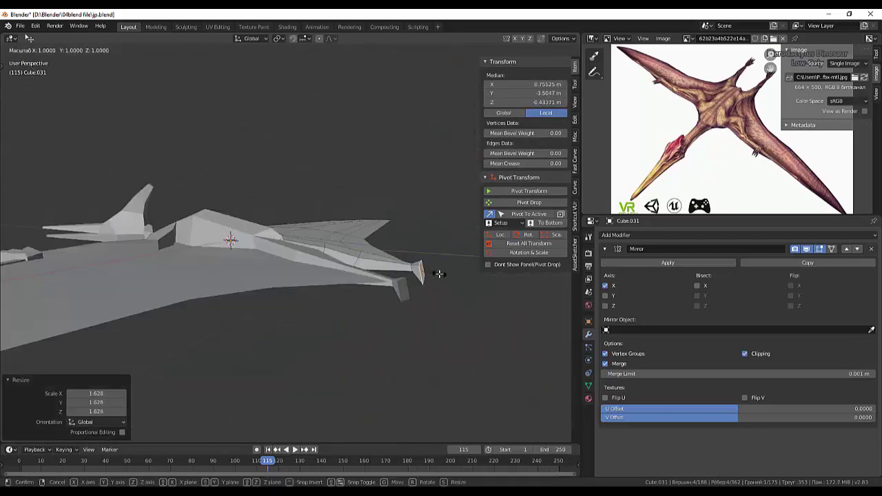
{"action": "left_click", "coordinate": [437, 276]}
- Reposition the foot face and rotate it into the foot's angle
{"action": "key", "text": "alt+a"}
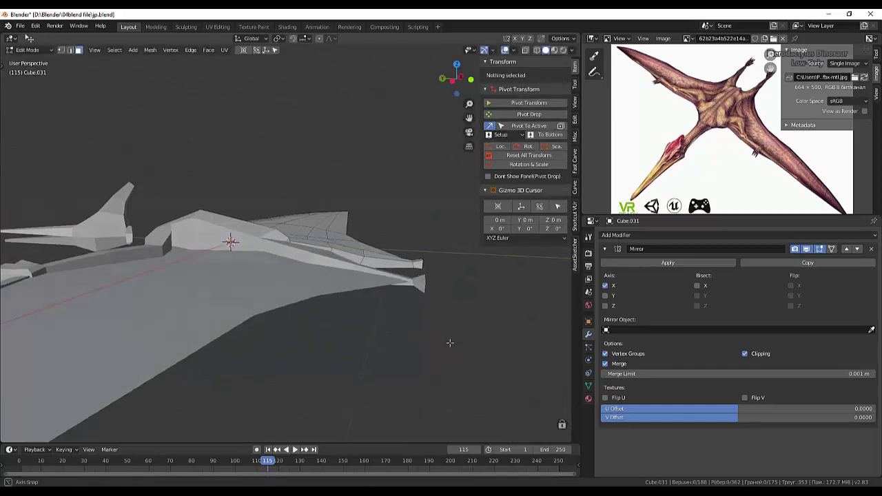
{"action": "middle_click_drag", "start_coordinate": [448, 344], "coordinate": [306, 374]}
{"action": "left_click_drag", "start_coordinate": [306, 375], "coordinate": [336, 378]}
{"action": "middle_click_drag", "start_coordinate": [337, 378], "coordinate": [331, 325]}
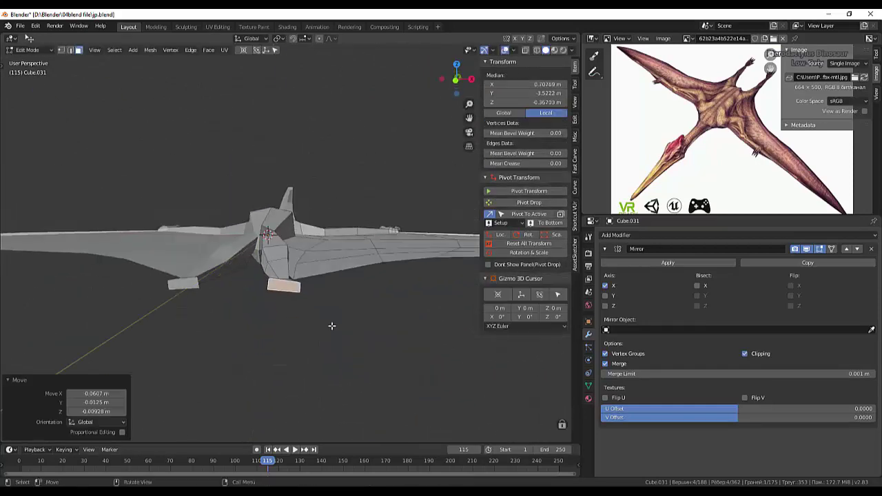
{"action": "key", "text": "r"}
{"action": "left_click", "coordinate": [334, 318]}
{"action": "mouse_move", "coordinate": [304, 365]}
{"action": "middle_mouse_down"}
{"action": "mouse_move", "coordinate": [326, 353]}
{"action": "mouse_move", "coordinate": [285, 323]}
{"action": "middle_mouse_up"}
- Add a loop cut along the leg and shrink the foot face to 0.798
{"action": "scroll", "coordinate": [284, 323], "scroll_direction": "up", "scroll_amount": 3}
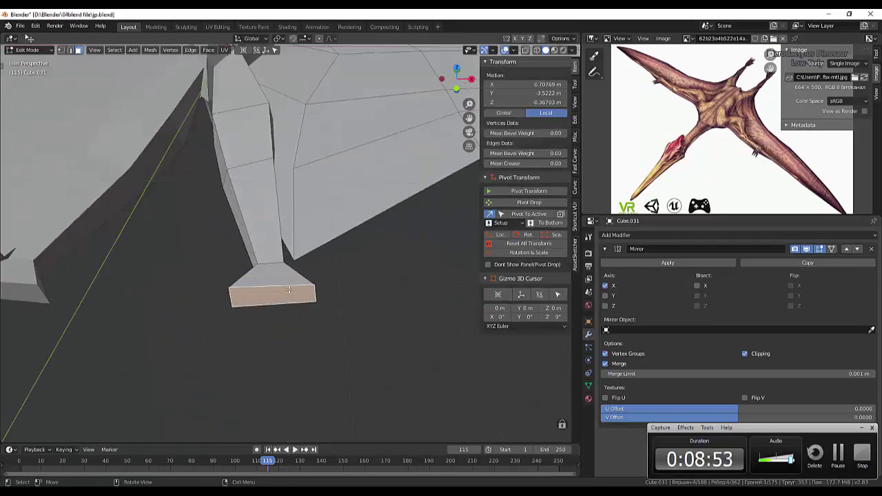
{"action": "scroll", "coordinate": [284, 323], "scroll_direction": "up", "scroll_amount": 2}
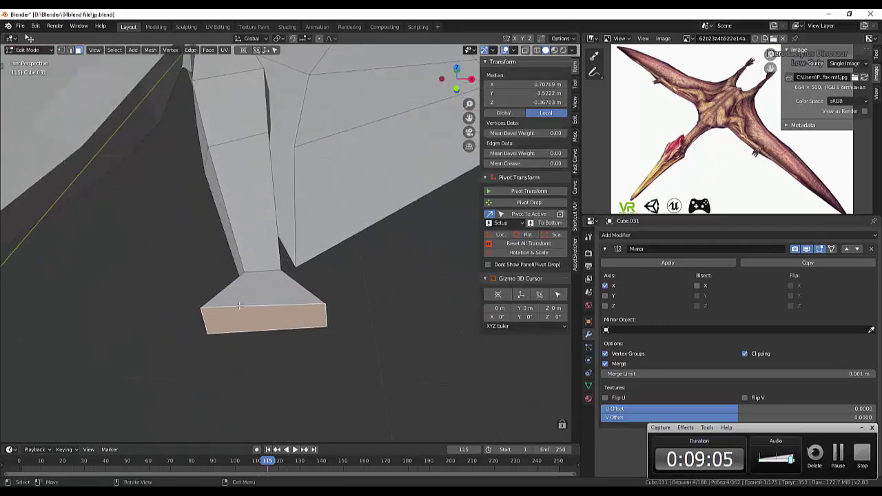
{"action": "scroll", "coordinate": [242, 303], "scroll_direction": "down", "scroll_amount": 5}
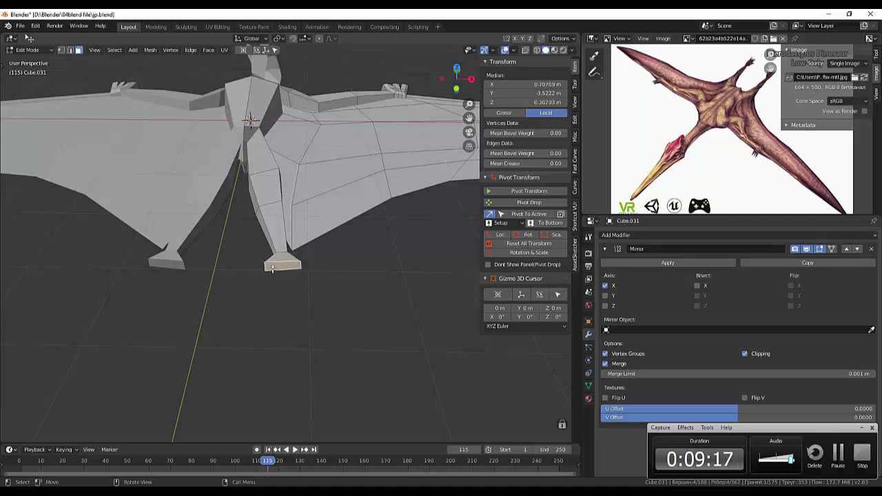
{"action": "left_click", "coordinate": [272, 268]}
{"action": "mouse_move", "coordinate": [272, 269]}
{"action": "middle_mouse_down"}
{"action": "mouse_move", "coordinate": [307, 305]}
{"action": "mouse_move", "coordinate": [393, 275]}
{"action": "middle_mouse_up"}
{"action": "scroll", "coordinate": [394, 275], "scroll_direction": "up", "scroll_amount": 4}
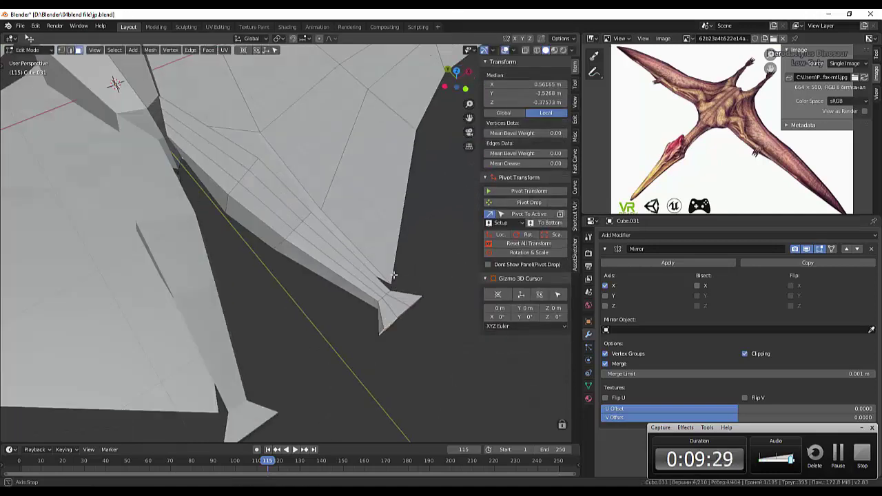
{"action": "key", "text": "s"}
{"action": "left_click", "coordinate": [410, 356]}
{"action": "middle_click_drag", "start_coordinate": [409, 356], "coordinate": [360, 321]}
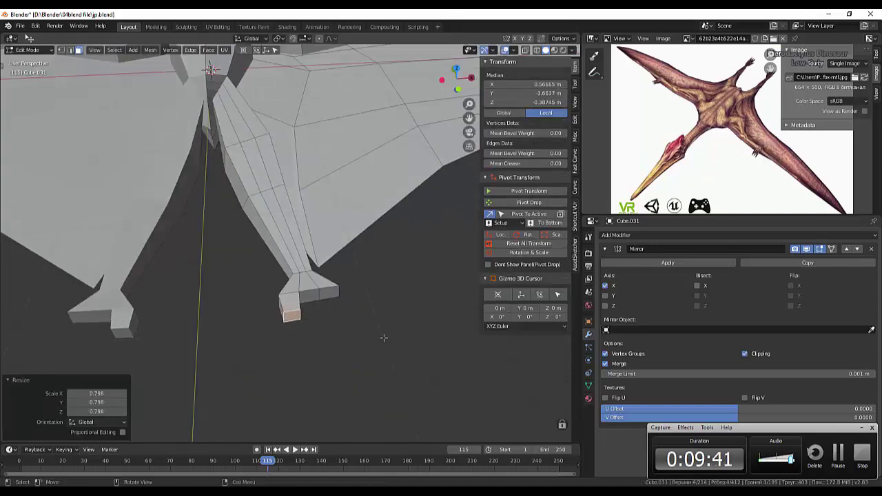
- Extrude the foot face and push the scaled end outward about 0.133 m
{"action": "key", "text": "e"}
{"action": "left_click", "coordinate": [455, 339]}
{"action": "mouse_move", "coordinate": [459, 338]}
{"action": "middle_mouse_down"}
{"action": "mouse_move", "coordinate": [461, 354]}
{"action": "mouse_move", "coordinate": [434, 325]}
{"action": "middle_mouse_up"}
{"action": "left_click", "coordinate": [337, 295]}
{"action": "middle_click_drag", "start_coordinate": [337, 295], "coordinate": [339, 302]}
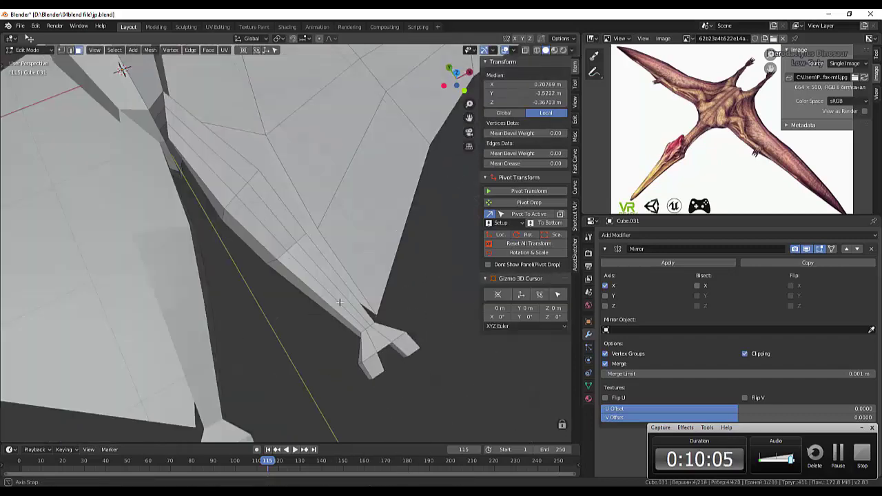
{"action": "left_click", "coordinate": [417, 376]}
{"action": "mouse_move", "coordinate": [417, 376]}
{"action": "middle_mouse_down"}
{"action": "mouse_move", "coordinate": [475, 380]}
{"action": "mouse_move", "coordinate": [419, 295]}
{"action": "mouse_move", "coordinate": [448, 307]}
{"action": "middle_mouse_up"}
- Inset and extrude the toe faces on both feet, scaling the ends to 0.3
{"action": "key", "text": "i"}
{"action": "left_click", "coordinate": [410, 295]}
{"action": "key", "text": "e"}
{"action": "left_click", "coordinate": [459, 324]}
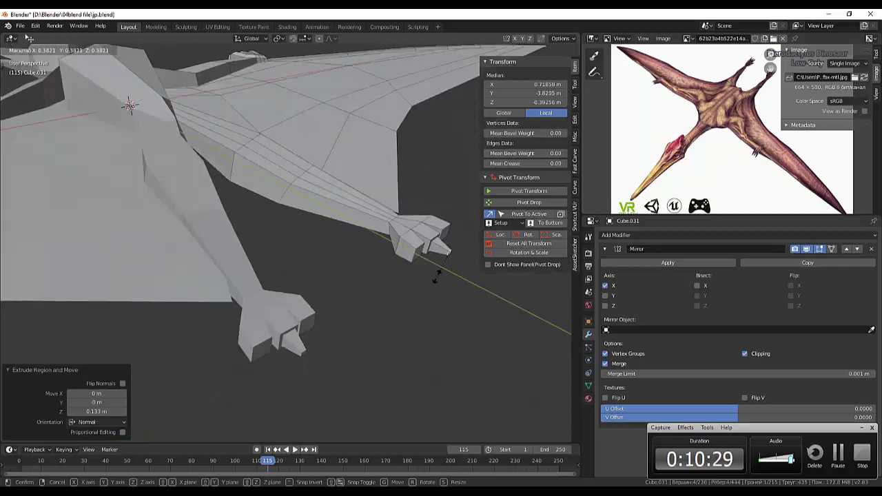
{"action": "type", "text": ".3"}
{"action": "key", "text": "Return"}
{"action": "key", "text": "Escape"}
{"action": "mouse_move", "coordinate": [443, 273]}
{"action": "middle_mouse_down"}
{"action": "mouse_move", "coordinate": [427, 321]}
{"action": "mouse_move", "coordinate": [414, 282]}
{"action": "middle_mouse_up"}
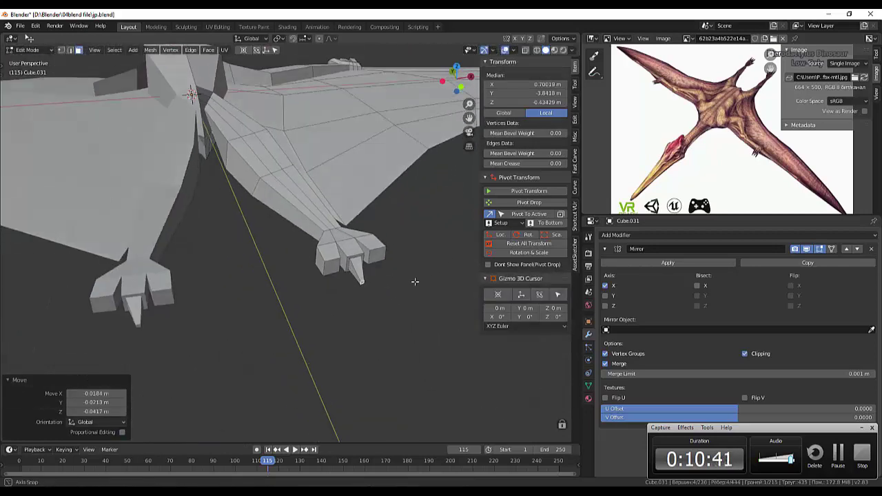
- Extrude further toe-tip faces and scale them down into pointed claws
{"action": "left_click", "coordinate": [332, 268]}
{"action": "key", "text": "Escape"}
{"action": "key", "text": "e"}
{"action": "left_click", "coordinate": [350, 282]}
{"action": "mouse_move", "coordinate": [350, 282]}
{"action": "middle_mouse_down"}
{"action": "mouse_move", "coordinate": [408, 330]}
{"action": "mouse_move", "coordinate": [388, 266]}
{"action": "mouse_move", "coordinate": [393, 283]}
{"action": "middle_mouse_up"}
{"action": "key", "text": "Escape"}
{"action": "left_click", "coordinate": [391, 281]}
{"action": "left_click", "coordinate": [440, 307]}
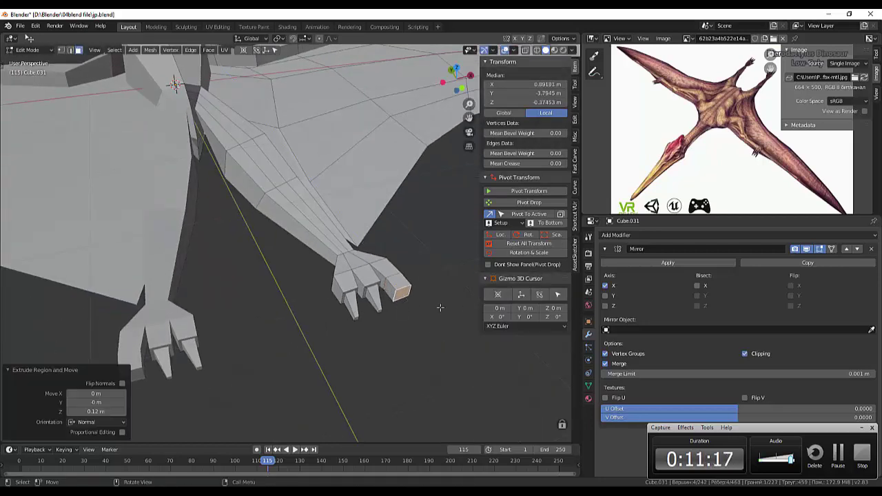
{"action": "left_click", "coordinate": [431, 305]}
{"action": "key", "text": "s"}
{"action": "left_click", "coordinate": [413, 306]}
{"action": "mouse_move", "coordinate": [414, 305]}
{"action": "middle_mouse_down"}
{"action": "mouse_move", "coordinate": [419, 329]}
{"action": "mouse_move", "coordinate": [423, 311]}
{"action": "mouse_move", "coordinate": [403, 276]}
{"action": "mouse_move", "coordinate": [388, 315]}
{"action": "middle_mouse_up"}
- Add a loop cut across a toe and move the claw face into place
{"action": "right_click", "coordinate": [401, 281]}
{"action": "left_click", "coordinate": [324, 373]}
{"action": "middle_click_drag", "start_coordinate": [324, 372], "coordinate": [382, 366]}
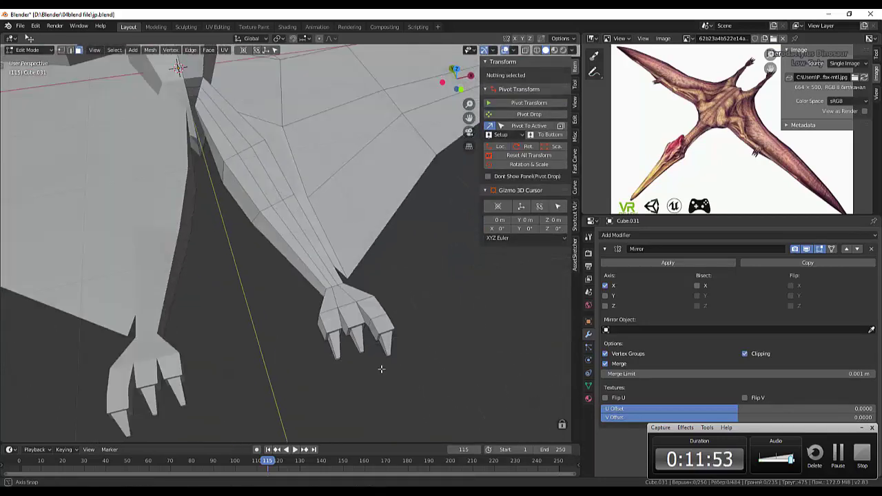
{"action": "key", "text": "ctrl+r"}
{"action": "left_click", "coordinate": [328, 329]}
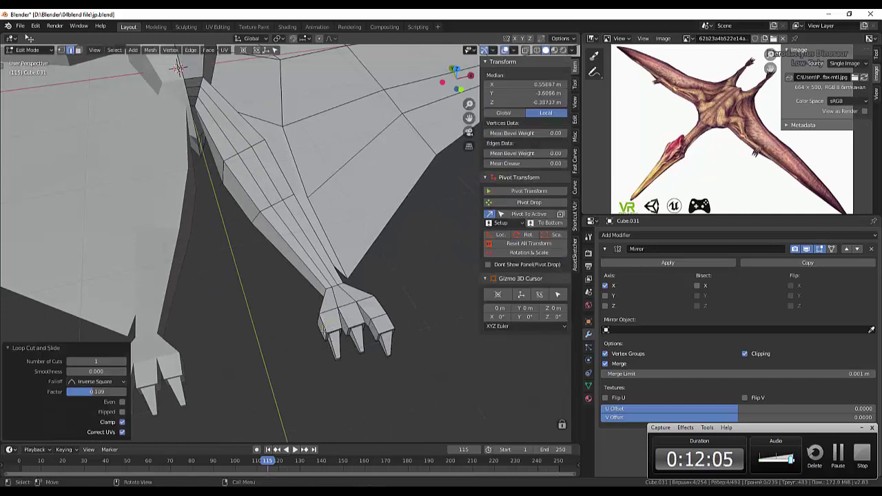
{"action": "mouse_move", "coordinate": [328, 330]}
{"action": "middle_mouse_down"}
{"action": "mouse_move", "coordinate": [415, 349]}
{"action": "mouse_move", "coordinate": [306, 310]}
{"action": "mouse_move", "coordinate": [250, 317]}
{"action": "mouse_move", "coordinate": [270, 310]}
{"action": "mouse_move", "coordinate": [431, 459]}
{"action": "middle_mouse_up"}
{"action": "left_click", "coordinate": [414, 348]}
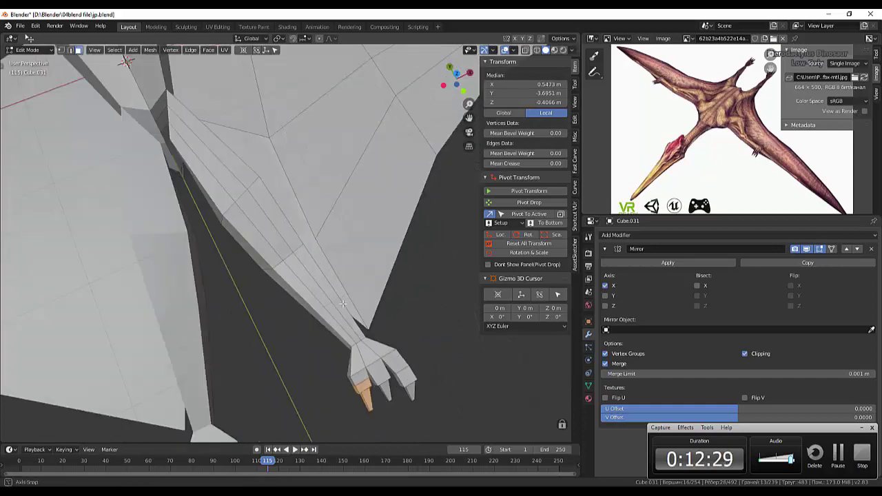
{"action": "left_click", "coordinate": [367, 414]}
{"action": "mouse_move", "coordinate": [368, 414]}
{"action": "middle_mouse_down"}
{"action": "mouse_move", "coordinate": [466, 267]}
{"action": "mouse_move", "coordinate": [376, 355]}
{"action": "mouse_move", "coordinate": [274, 324]}
{"action": "mouse_move", "coordinate": [335, 345]}
{"action": "mouse_move", "coordinate": [287, 350]}
{"action": "mouse_move", "coordinate": [324, 324]}
{"action": "middle_mouse_up"}
- Nudge the remaining claw faces, shifting one about 0.15 m back along Y
{"action": "left_click", "coordinate": [458, 261]}
{"action": "left_click", "coordinate": [241, 341]}
{"action": "key", "text": "g"}
{"action": "left_click", "coordinate": [324, 324]}
{"action": "key", "text": "g"}
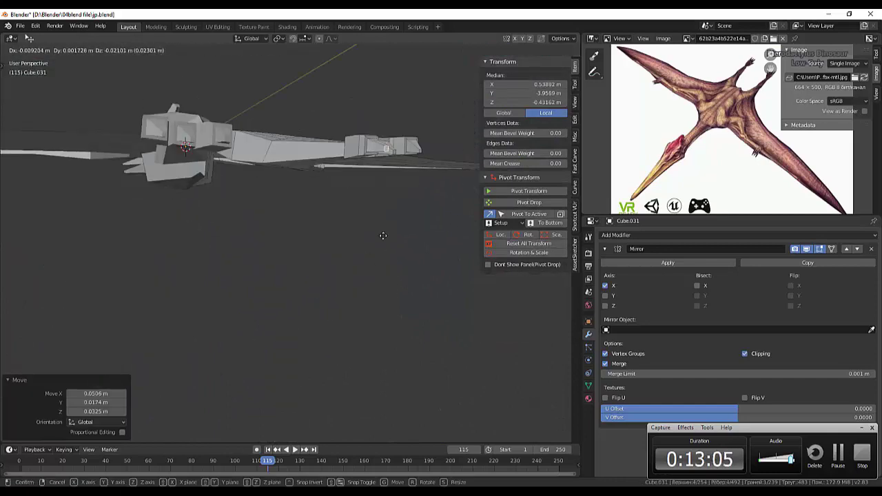
{"action": "key", "text": "Escape"}
{"action": "left_click", "coordinate": [296, 368]}
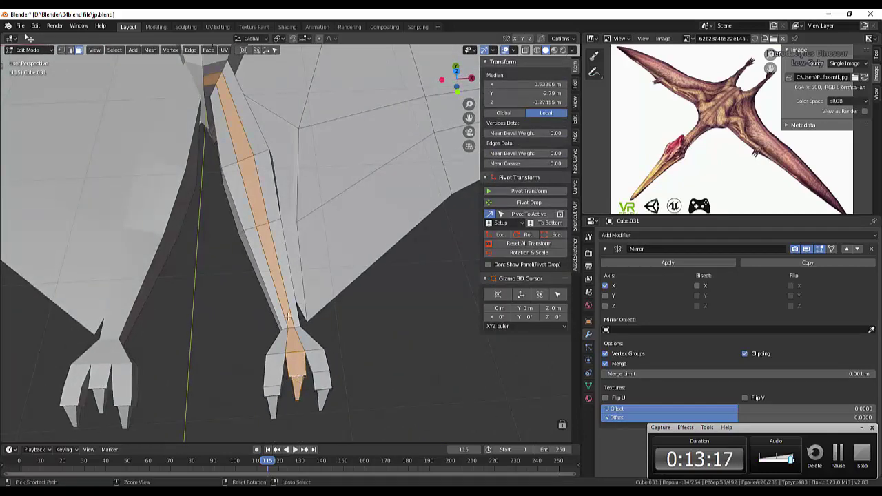
{"action": "key", "text": "ctrl+z"}
{"action": "key", "text": "ctrl+shift+z"}
{"action": "left_click", "coordinate": [293, 341]}
{"action": "mouse_move", "coordinate": [293, 341]}
{"action": "middle_mouse_down"}
{"action": "mouse_move", "coordinate": [285, 216]}
{"action": "mouse_move", "coordinate": [302, 201]}
{"action": "mouse_move", "coordinate": [341, 206]}
{"action": "middle_mouse_up"}
{"action": "left_click", "coordinate": [285, 222]}
{"action": "left_click", "coordinate": [290, 185]}
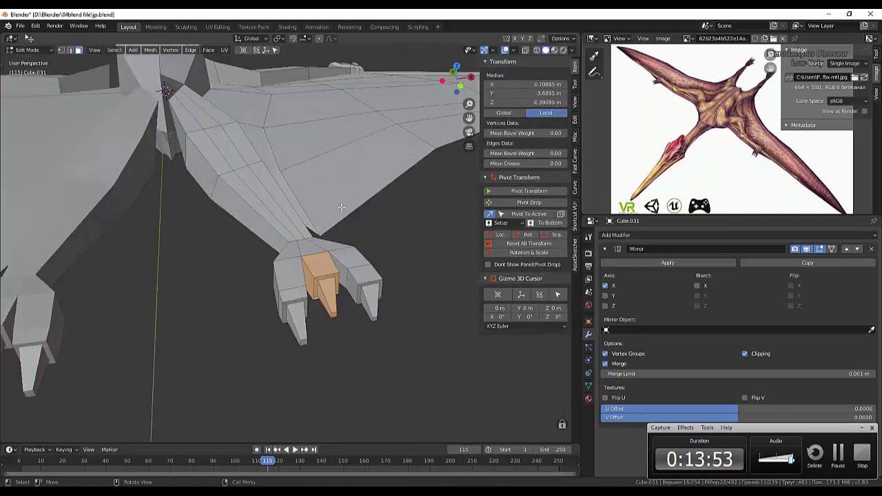
- Remove the extra edge on the hind foot with Dissolve Edges
{"action": "key", "text": "KP_7"}
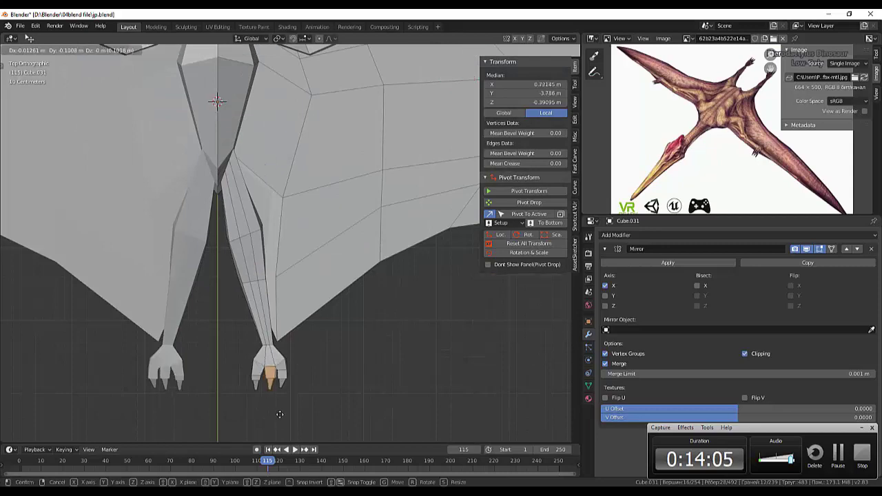
{"action": "right_click", "coordinate": [278, 417]}
{"action": "mouse_move", "coordinate": [279, 417]}
{"action": "middle_mouse_down"}
{"action": "mouse_move", "coordinate": [352, 350]}
{"action": "mouse_move", "coordinate": [321, 403]}
{"action": "mouse_move", "coordinate": [331, 324]}
{"action": "middle_mouse_up"}
{"action": "left_click", "coordinate": [308, 387]}
{"action": "key", "text": "2"}
{"action": "right_click", "coordinate": [329, 414]}
{"action": "left_click", "coordinate": [329, 451]}
{"action": "scroll", "coordinate": [323, 271], "scroll_direction": "up", "scroll_amount": 2}
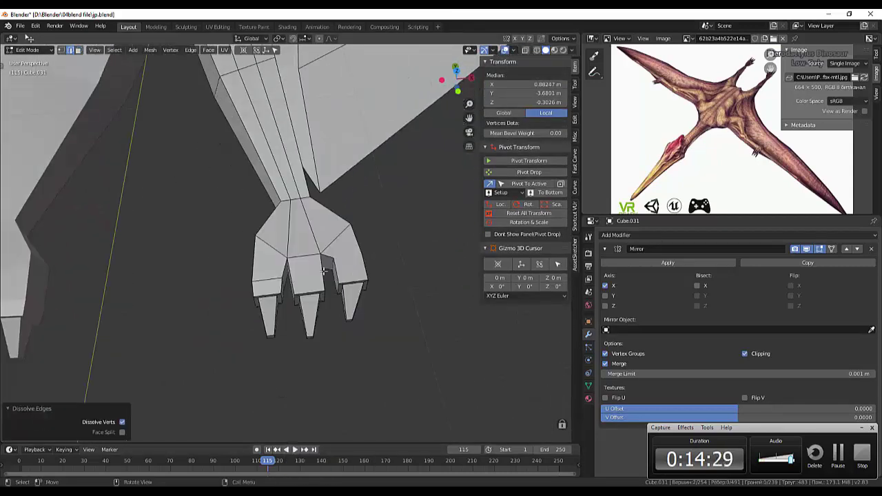
{"action": "right_click", "coordinate": [303, 296]}
- Slide a claw edge and nudge the claw face about 0.02 m
{"action": "middle_click_drag", "start_coordinate": [304, 296], "coordinate": [174, 224]}
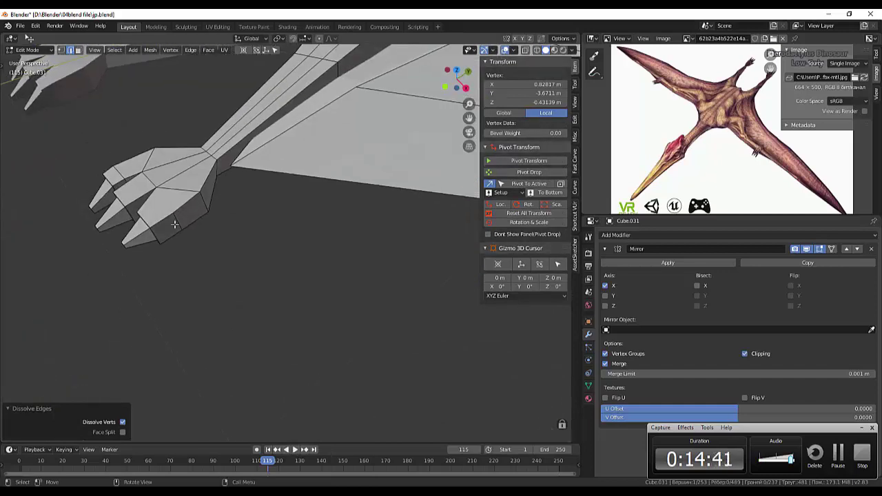
{"action": "right_click", "coordinate": [174, 224]}
{"action": "scroll", "coordinate": [152, 200], "scroll_direction": "down", "scroll_amount": 3}
{"action": "scroll", "coordinate": [132, 180], "scroll_direction": "up", "scroll_amount": 3}
{"action": "left_click", "coordinate": [132, 180]}
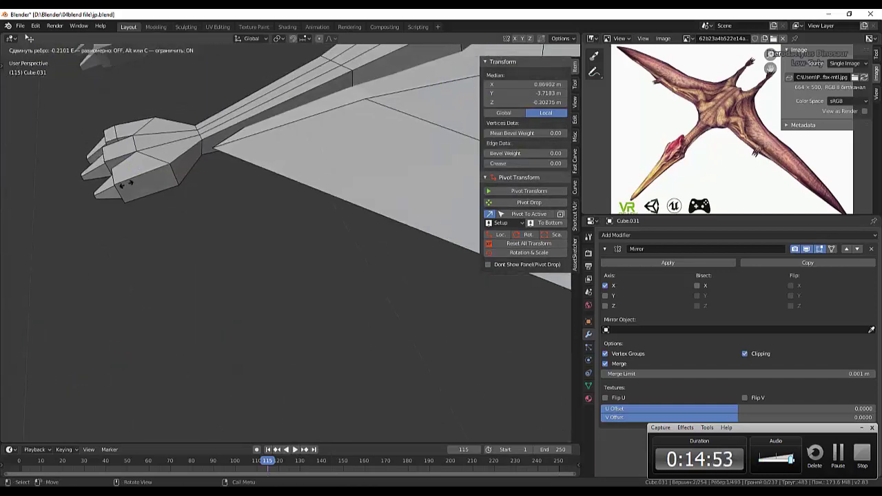
{"action": "mouse_move", "coordinate": [204, 220]}
{"action": "middle_mouse_down"}
{"action": "mouse_move", "coordinate": [342, 269]}
{"action": "mouse_move", "coordinate": [408, 171]}
{"action": "mouse_move", "coordinate": [416, 207]}
{"action": "mouse_move", "coordinate": [351, 196]}
{"action": "middle_mouse_up"}
{"action": "key", "text": "3"}
{"action": "left_click", "coordinate": [347, 261]}
{"action": "left_click", "coordinate": [405, 179]}
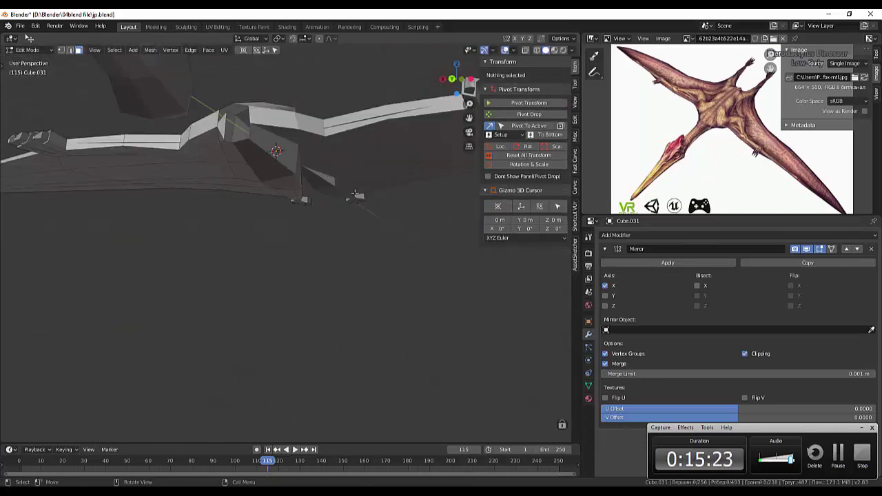
- Select the single face at the rear of the body, between the legs
{"action": "left_click", "coordinate": [78, 50]}
{"action": "mouse_move", "coordinate": [373, 165]}
{"action": "middle_mouse_down"}
{"action": "mouse_move", "coordinate": [422, 214]}
{"action": "mouse_move", "coordinate": [339, 141]}
{"action": "middle_mouse_up"}
{"action": "left_click", "coordinate": [339, 140]}
{"action": "right_click", "coordinate": [339, 140]}
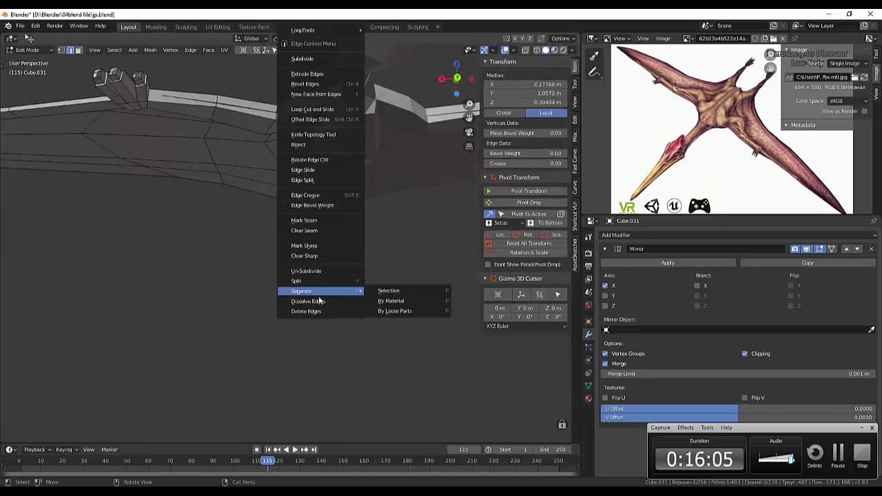
{"action": "left_click", "coordinate": [390, 293]}
{"action": "left_click", "coordinate": [78, 51]}
{"action": "left_click", "coordinate": [378, 167]}
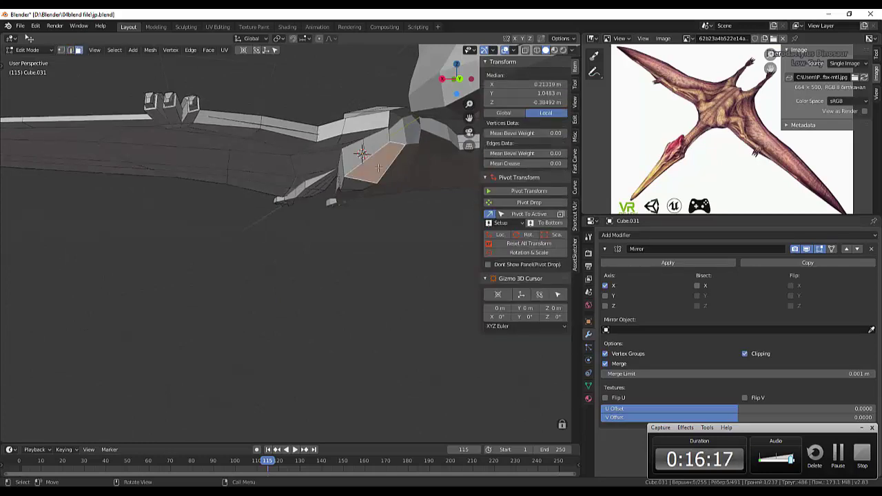
{"action": "middle_click_drag", "start_coordinate": [3, 96], "coordinate": [112, 62]}
{"action": "key", "text": "alt+a"}
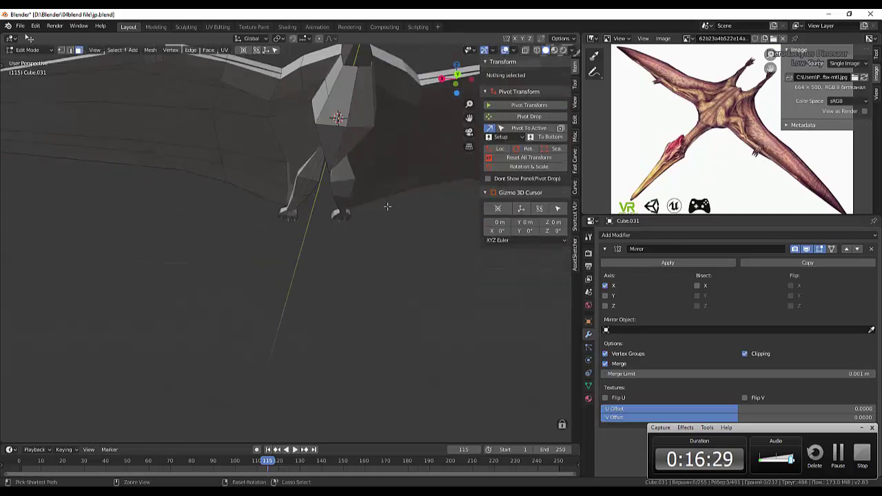
{"action": "left_click", "coordinate": [336, 97]}
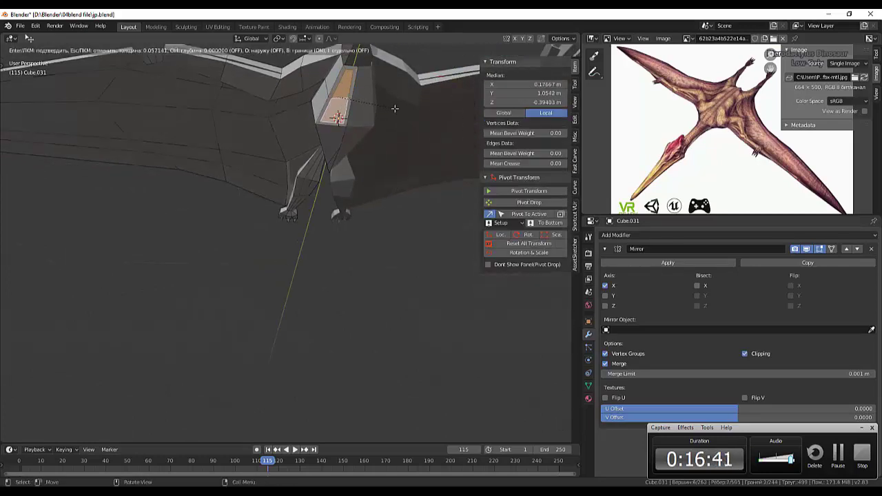
- Inset, extrude and scale down the rear face into a tapered spike
{"action": "left_click", "coordinate": [387, 112]}
{"action": "mouse_move", "coordinate": [387, 112]}
{"action": "middle_mouse_down"}
{"action": "mouse_move", "coordinate": [394, 122]}
{"action": "mouse_move", "coordinate": [346, 100]}
{"action": "mouse_move", "coordinate": [360, 148]}
{"action": "mouse_move", "coordinate": [434, 254]}
{"action": "middle_mouse_up"}
{"action": "left_click", "coordinate": [388, 142]}
{"action": "left_click", "coordinate": [360, 210]}
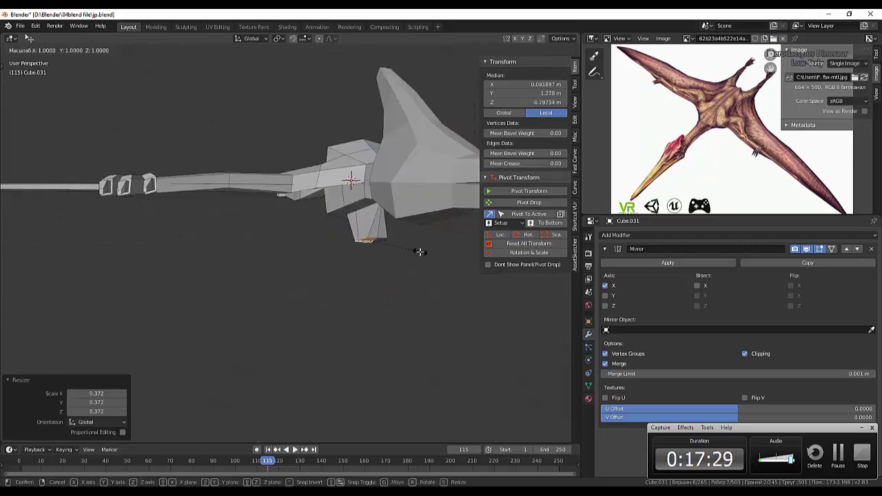
{"action": "left_click", "coordinate": [338, 249]}
{"action": "mouse_move", "coordinate": [338, 250]}
{"action": "middle_mouse_down"}
{"action": "mouse_move", "coordinate": [412, 241]}
{"action": "mouse_move", "coordinate": [299, 178]}
{"action": "mouse_move", "coordinate": [315, 183]}
{"action": "middle_mouse_up"}
- Select the spike's tip vertex and move it up
{"action": "key", "text": "1"}
{"action": "left_click", "coordinate": [355, 200]}
{"action": "left_click", "coordinate": [364, 183]}
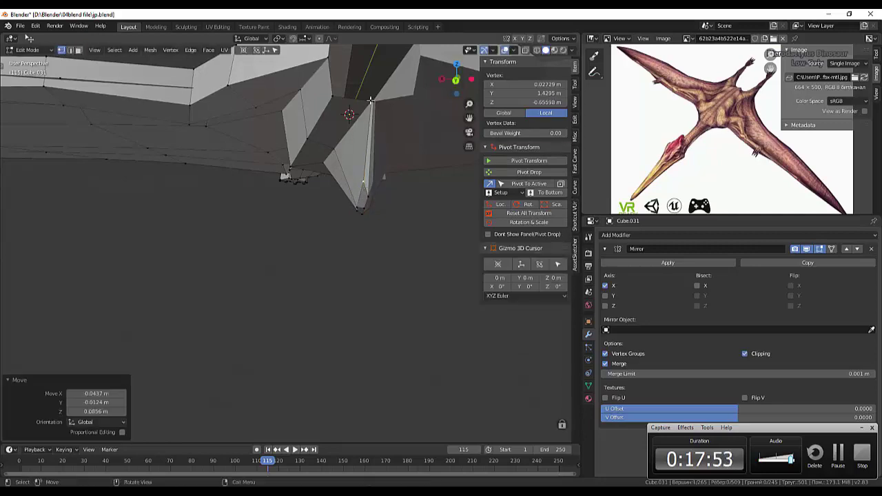
{"action": "key", "text": "Return"}
- Nudge the selected vertices slightly and show the mesh as wireframe
{"action": "middle_click_drag", "start_coordinate": [437, 200], "coordinate": [237, 279]}
{"action": "mouse_move", "coordinate": [363, 204]}
{"action": "middle_mouse_down"}
{"action": "mouse_move", "coordinate": [403, 408]}
{"action": "mouse_move", "coordinate": [429, 372]}
{"action": "mouse_move", "coordinate": [386, 324]}
{"action": "middle_mouse_up"}
{"action": "key", "text": "alt+a"}
{"action": "scroll", "coordinate": [410, 398], "scroll_direction": "up", "scroll_amount": 3}
{"action": "key", "text": "g"}
{"action": "left_click", "coordinate": [429, 373]}
{"action": "key", "text": "shift+z"}
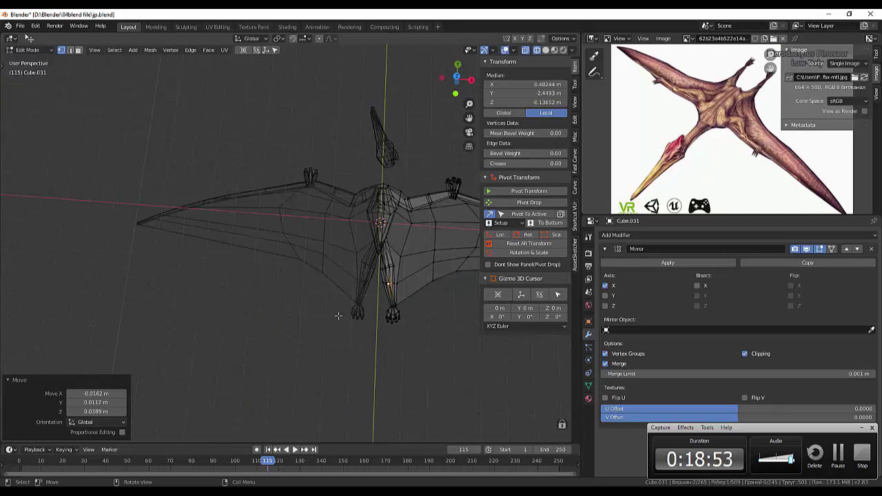
- Try resizing the right foot, then cancel the change
{"action": "left_click", "coordinate": [392, 316]}
{"action": "key", "text": "Escape"}
{"action": "left_click", "coordinate": [373, 308]}
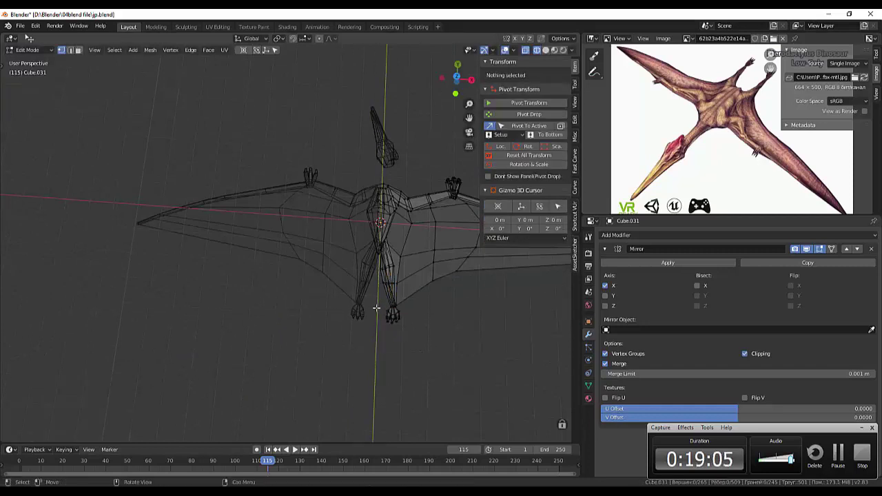
{"action": "left_click", "coordinate": [363, 308]}
{"action": "key", "text": "g"}
{"action": "key", "text": "ctrl+z"}
{"action": "key", "text": "ctrl+z"}
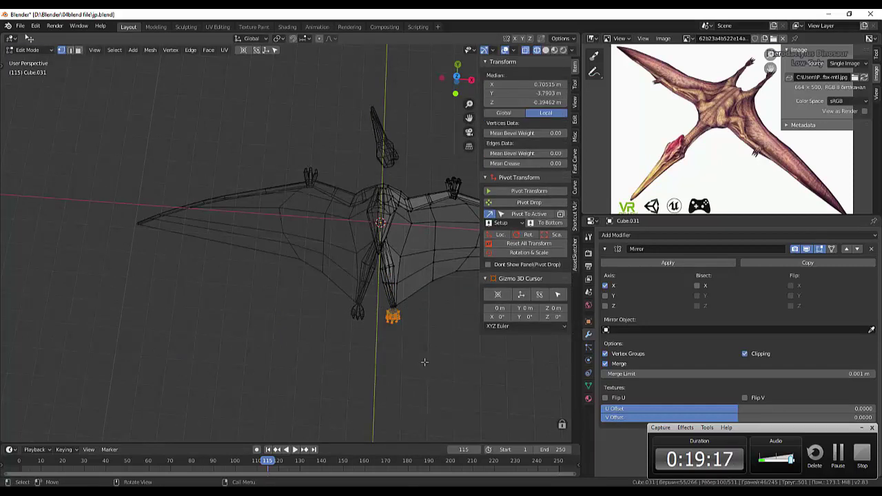
{"action": "key", "text": "s"}
{"action": "left_click", "coordinate": [422, 381]}
{"action": "key", "text": "Escape"}
{"action": "left_click", "coordinate": [409, 377]}
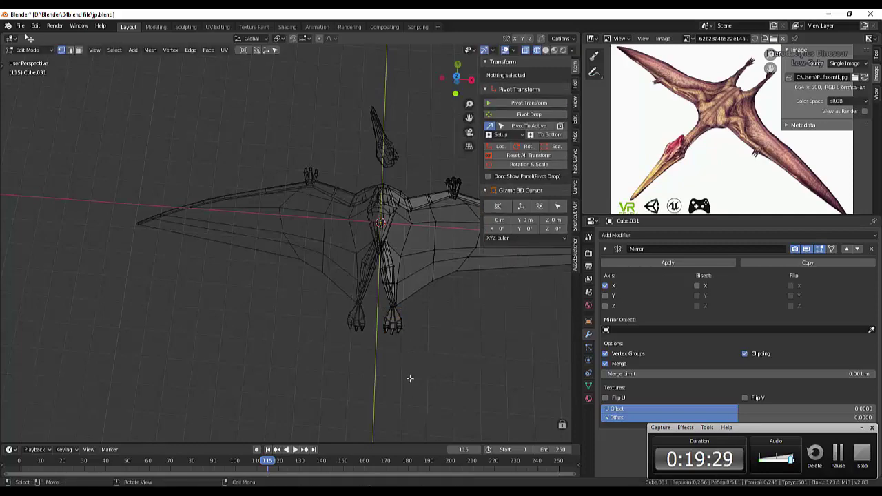
- Select the pterodactyl mesh and box-select its right half in Edit Mode
{"action": "middle_click_drag", "start_coordinate": [418, 324], "coordinate": [322, 202]}
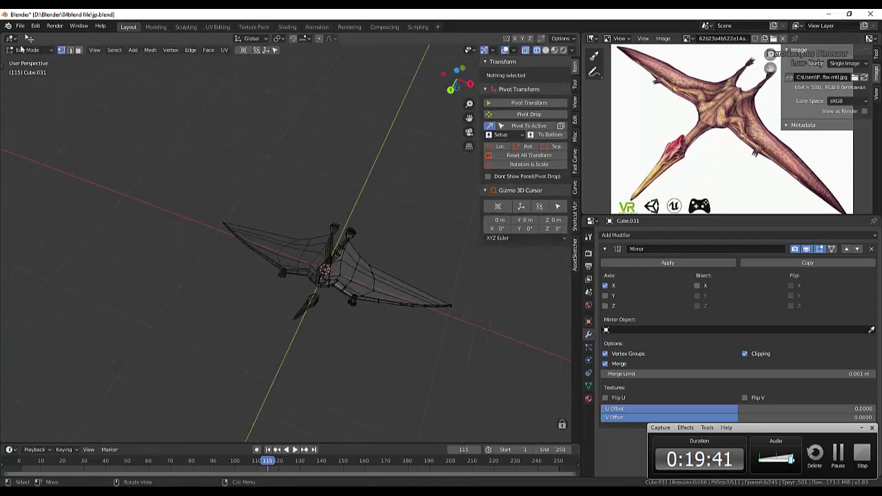
{"action": "key", "text": "Tab"}
{"action": "left_click", "coordinate": [313, 303]}
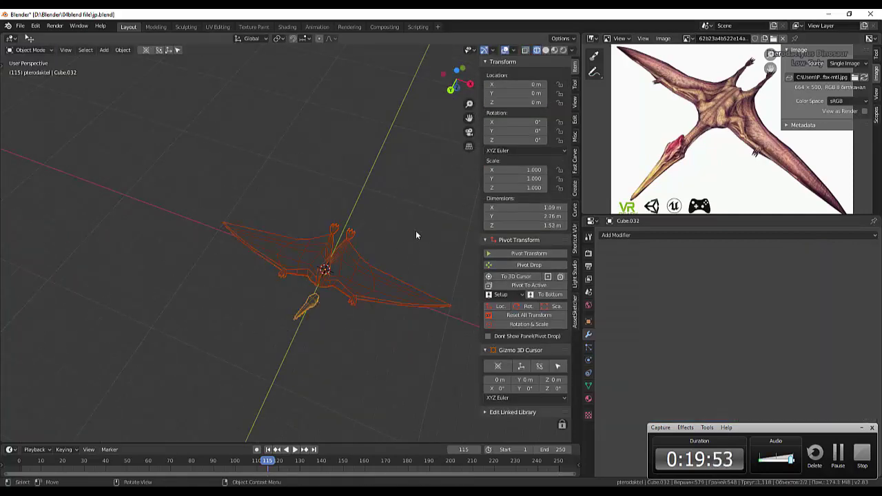
{"action": "key", "text": "Tab"}
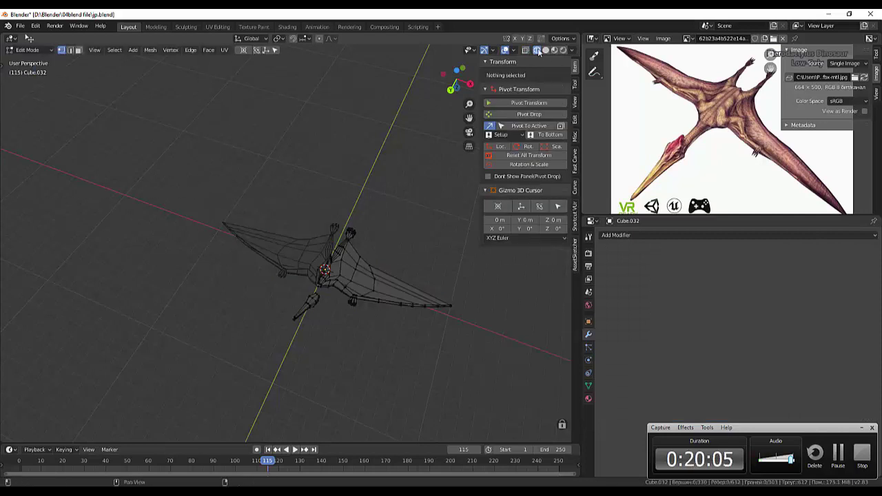
{"action": "left_click_drag", "start_coordinate": [313, 166], "coordinate": [491, 438]}
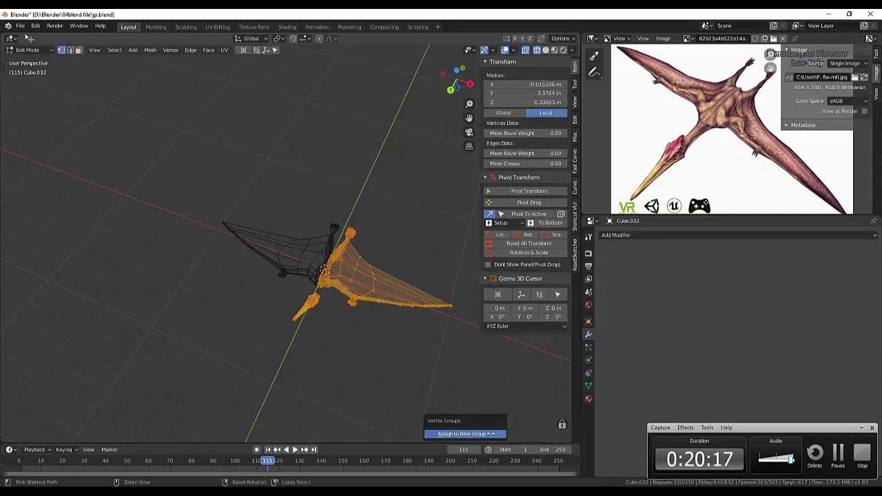
{"action": "key", "text": "Tab"}
- Deselect the leg piece and return to Object Mode
{"action": "left_click", "coordinate": [123, 49]}
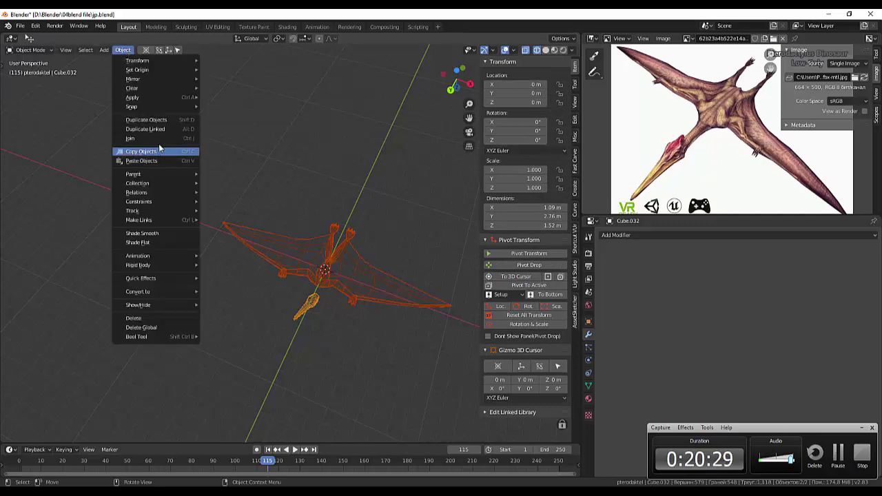
{"action": "left_click", "coordinate": [340, 356]}
{"action": "mouse_move", "coordinate": [427, 319]}
{"action": "middle_mouse_down"}
{"action": "mouse_move", "coordinate": [395, 380]}
{"action": "mouse_move", "coordinate": [364, 360]}
{"action": "middle_mouse_up"}
{"action": "scroll", "coordinate": [363, 360], "scroll_direction": "up", "scroll_amount": 5}
{"action": "key", "text": "Tab"}
{"action": "middle_click_drag", "start_coordinate": [341, 258], "coordinate": [350, 297]}
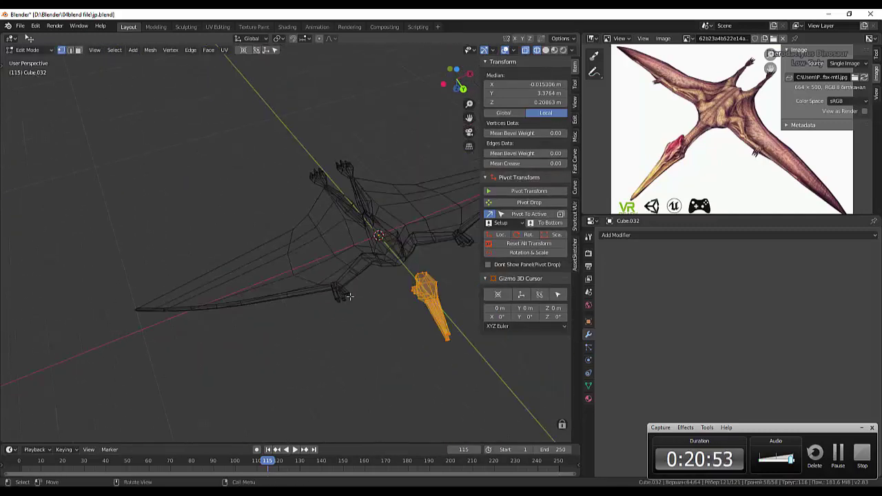
{"action": "left_click", "coordinate": [384, 290]}
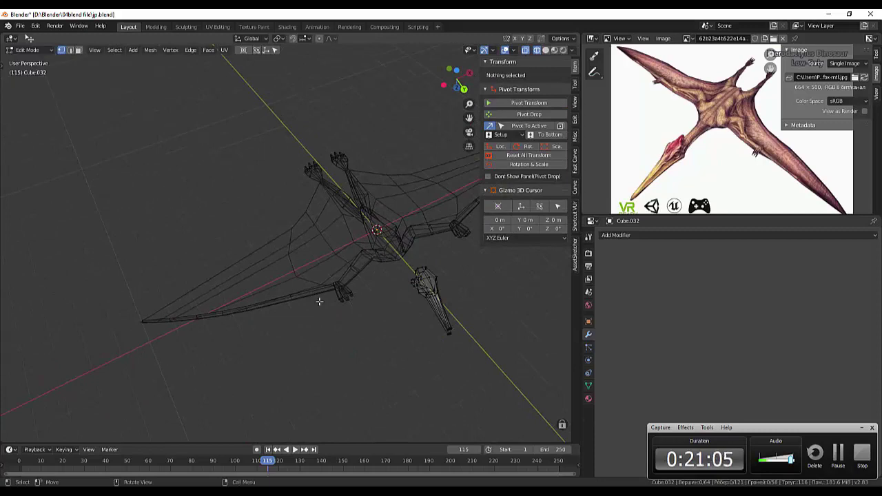
{"action": "key", "text": "Tab"}
- Switch the viewport to Solid shading and re-enter Edit Mode on Cube.031
{"action": "middle_click_drag", "start_coordinate": [386, 275], "coordinate": [407, 283]}
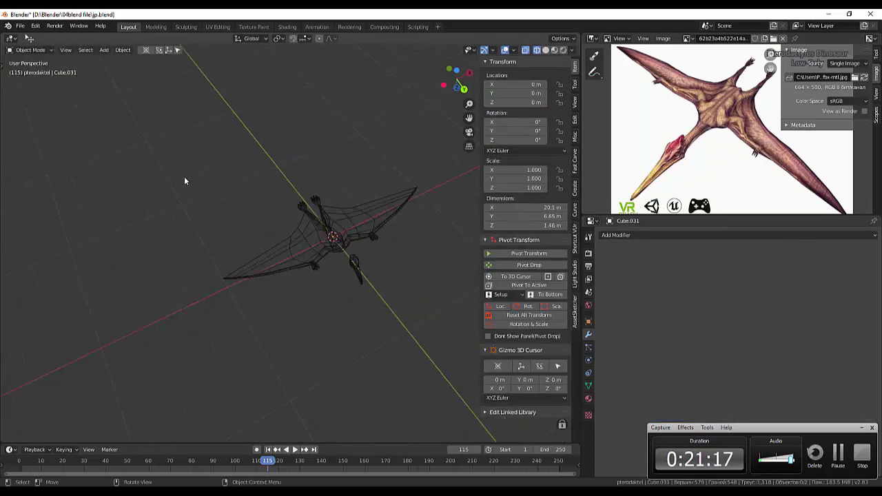
{"action": "left_click_drag", "start_coordinate": [185, 181], "coordinate": [448, 399]}
{"action": "left_click", "coordinate": [123, 50]}
{"action": "left_click", "coordinate": [155, 135]}
{"action": "mouse_move", "coordinate": [155, 135]}
{"action": "middle_mouse_down"}
{"action": "mouse_move", "coordinate": [298, 258]}
{"action": "mouse_move", "coordinate": [550, 52]}
{"action": "middle_mouse_up"}
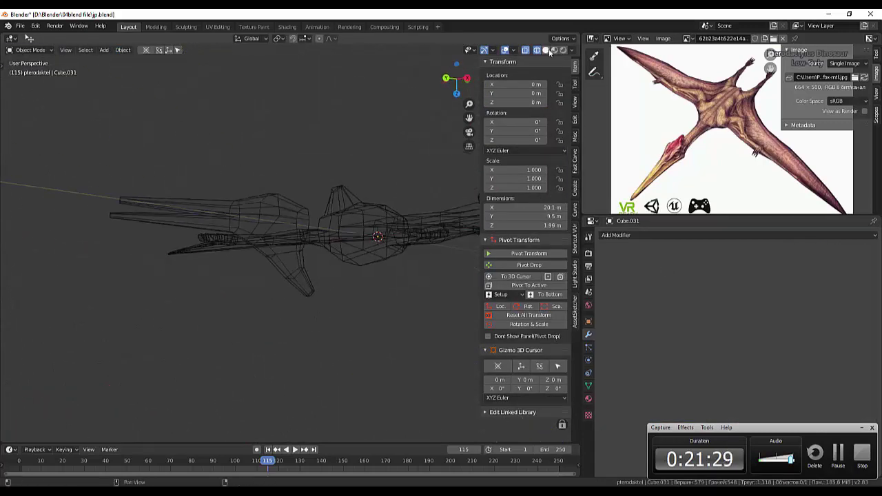
{"action": "left_click", "coordinate": [545, 49]}
{"action": "mouse_move", "coordinate": [386, 173]}
{"action": "middle_mouse_down"}
{"action": "mouse_move", "coordinate": [315, 234]}
{"action": "mouse_move", "coordinate": [207, 269]}
{"action": "mouse_move", "coordinate": [251, 295]}
{"action": "mouse_move", "coordinate": [224, 297]}
{"action": "middle_mouse_up"}
{"action": "scroll", "coordinate": [198, 273], "scroll_direction": "up", "scroll_amount": 5}
{"action": "key", "text": "Tab"}
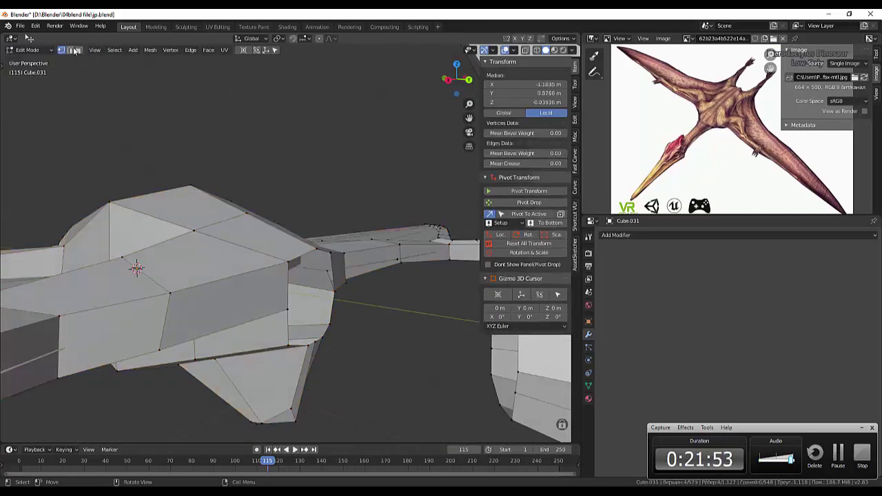
- Close the gap in the mesh with Bridge Edge Loops between the selected edges
{"action": "mouse_move", "coordinate": [334, 339]}
{"action": "middle_mouse_down"}
{"action": "mouse_move", "coordinate": [360, 357]}
{"action": "mouse_move", "coordinate": [258, 359]}
{"action": "middle_mouse_up"}
{"action": "left_click", "coordinate": [257, 358], "text": "shift"}
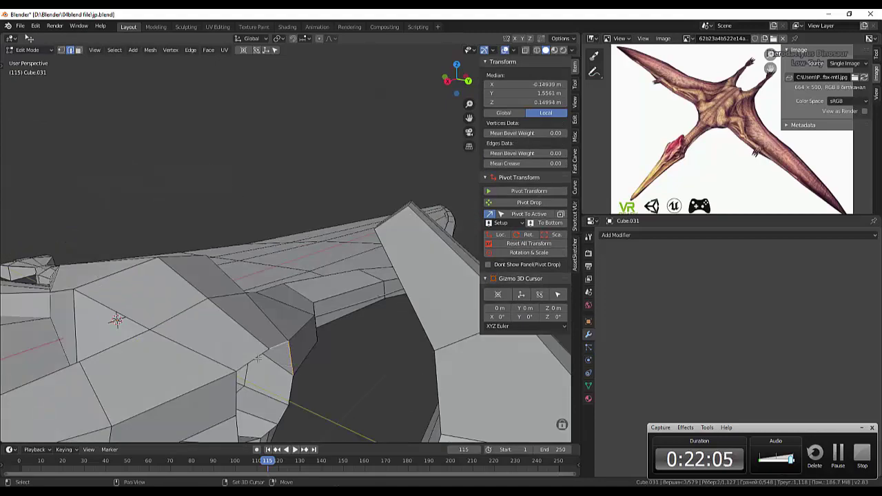
{"action": "middle_click_drag", "start_coordinate": [293, 397], "coordinate": [279, 391]}
{"action": "middle_click_drag", "start_coordinate": [241, 332], "coordinate": [446, 324]}
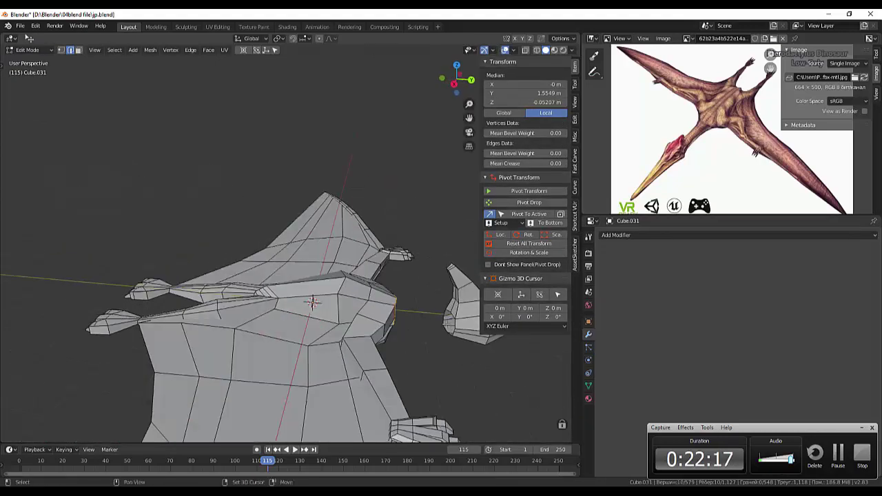
{"action": "left_click", "coordinate": [190, 51]}
{"action": "left_click", "coordinate": [214, 81]}
{"action": "mouse_move", "coordinate": [214, 82]}
{"action": "middle_mouse_down"}
{"action": "mouse_move", "coordinate": [473, 315]}
{"action": "mouse_move", "coordinate": [255, 203]}
{"action": "mouse_move", "coordinate": [245, 277]}
{"action": "mouse_move", "coordinate": [76, 245]}
{"action": "mouse_move", "coordinate": [177, 258]}
{"action": "mouse_move", "coordinate": [285, 405]}
{"action": "mouse_move", "coordinate": [289, 366]}
{"action": "mouse_move", "coordinate": [269, 289]}
{"action": "middle_mouse_up"}
{"action": "scroll", "coordinate": [289, 366], "scroll_direction": "up", "scroll_amount": 5}
- Reposition a vertex on the body's underside
{"action": "left_click", "coordinate": [289, 366]}
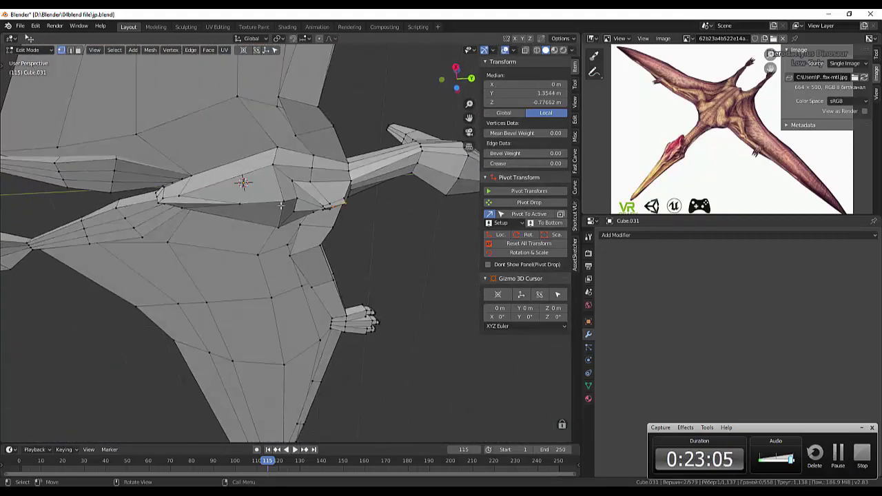
{"action": "left_click", "coordinate": [281, 205]}
{"action": "middle_click_drag", "start_coordinate": [281, 205], "coordinate": [416, 265]}
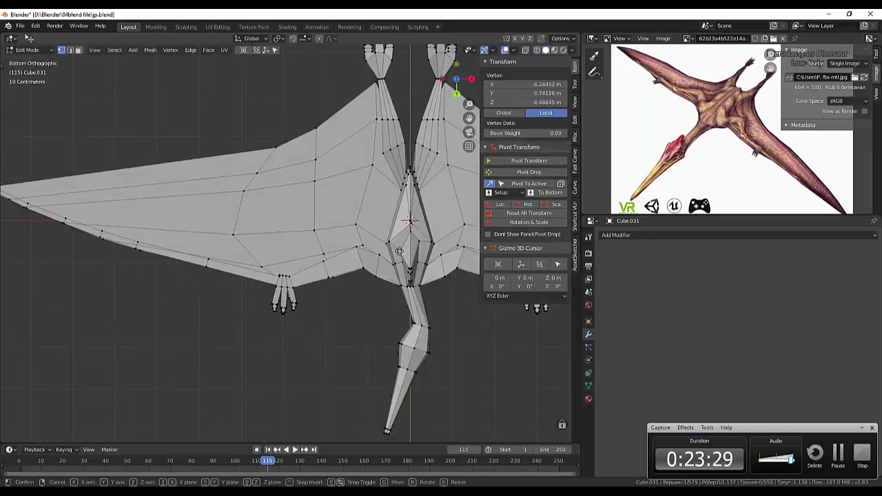
{"action": "left_click", "coordinate": [420, 243]}
{"action": "key", "text": "g"}
{"action": "mouse_move", "coordinate": [418, 261]}
{"action": "middle_mouse_down"}
{"action": "mouse_move", "coordinate": [278, 380]}
{"action": "mouse_move", "coordinate": [199, 355]}
{"action": "mouse_move", "coordinate": [400, 351]}
{"action": "mouse_move", "coordinate": [246, 319]}
{"action": "middle_mouse_up"}
{"action": "mouse_move", "coordinate": [243, 232]}
{"action": "middle_mouse_down"}
{"action": "mouse_move", "coordinate": [239, 220]}
{"action": "mouse_move", "coordinate": [292, 331]}
{"action": "mouse_move", "coordinate": [428, 355]}
{"action": "mouse_move", "coordinate": [542, 411]}
{"action": "middle_mouse_up"}
{"action": "key", "text": "g"}
{"action": "left_click", "coordinate": [248, 235]}
{"action": "scroll", "coordinate": [292, 330], "scroll_direction": "down", "scroll_amount": 3}
{"action": "scroll", "coordinate": [292, 330], "scroll_direction": "up", "scroll_amount": 5}
- Apply a 4-segment vertex bevel at the rear of the body
{"action": "left_click", "coordinate": [483, 386]}
{"action": "left_click", "coordinate": [516, 416], "text": "ctrl"}
{"action": "key", "text": "ctrl+b"}
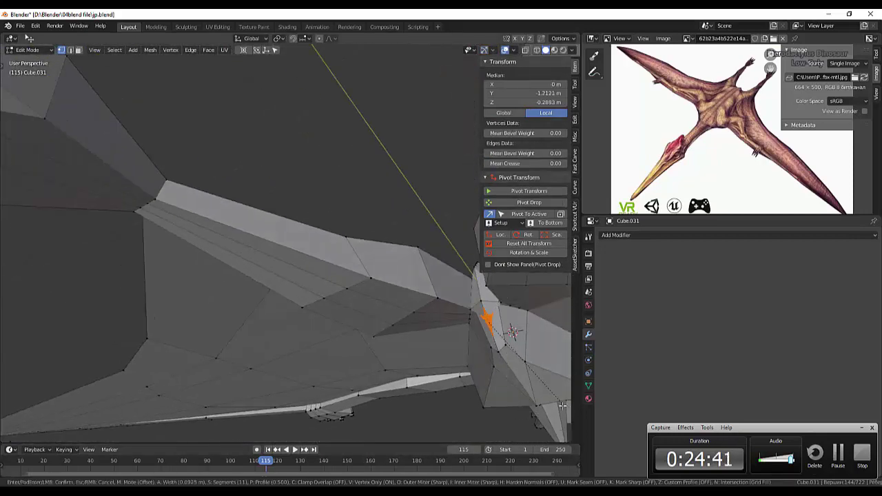
{"action": "left_click", "coordinate": [562, 409]}
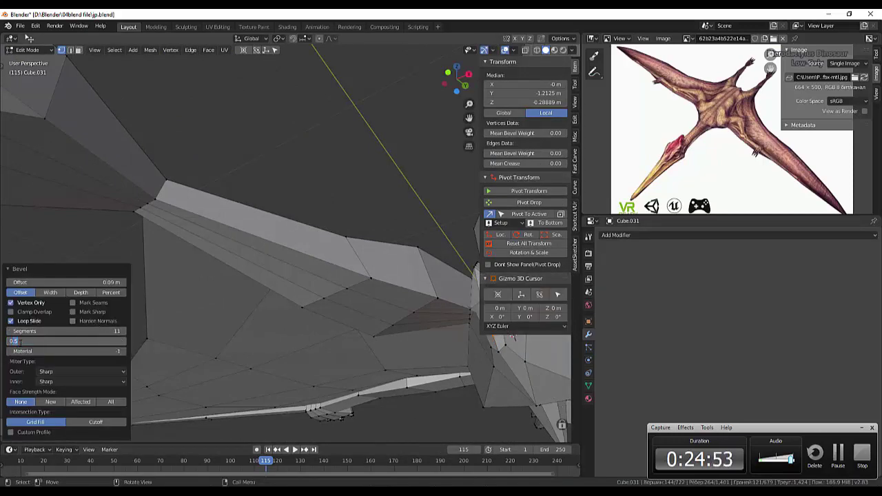
{"action": "left_click", "coordinate": [510, 337]}
{"action": "mouse_move", "coordinate": [510, 337]}
{"action": "middle_mouse_down"}
{"action": "mouse_move", "coordinate": [420, 291]}
{"action": "mouse_move", "coordinate": [450, 335]}
{"action": "mouse_move", "coordinate": [448, 417]}
{"action": "middle_mouse_up"}
{"action": "key", "text": "ctrl+z"}
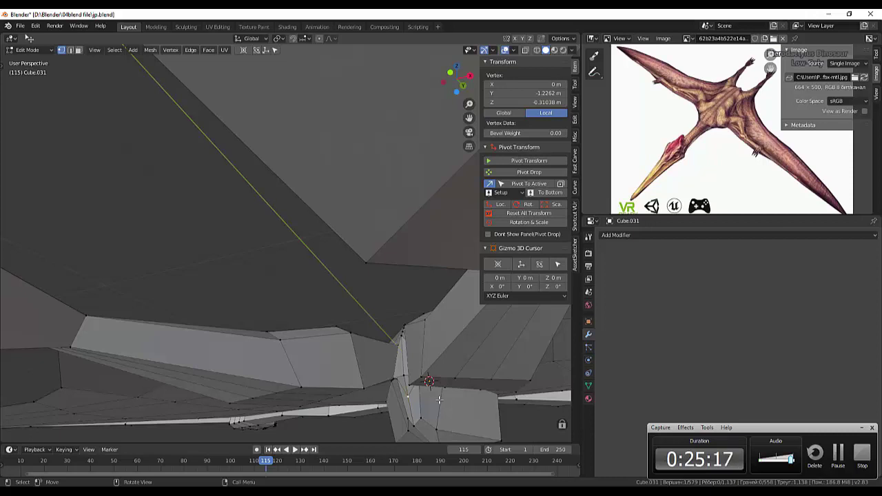
{"action": "key", "text": "ctrl+shift+z"}
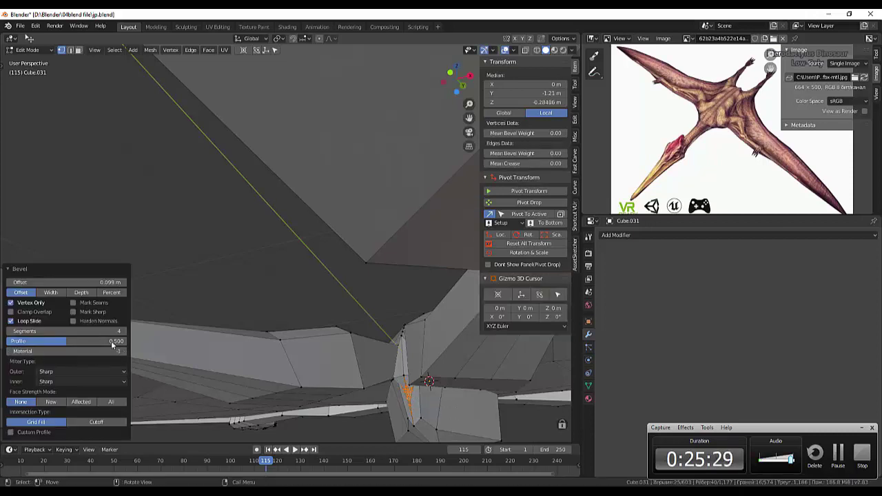
- Nudge a rear vertex slightly into place
{"action": "key", "text": "ctrl+z"}
{"action": "middle_click_drag", "start_coordinate": [429, 381], "coordinate": [433, 402]}
{"action": "key", "text": "g"}
{"action": "left_click", "coordinate": [433, 402]}
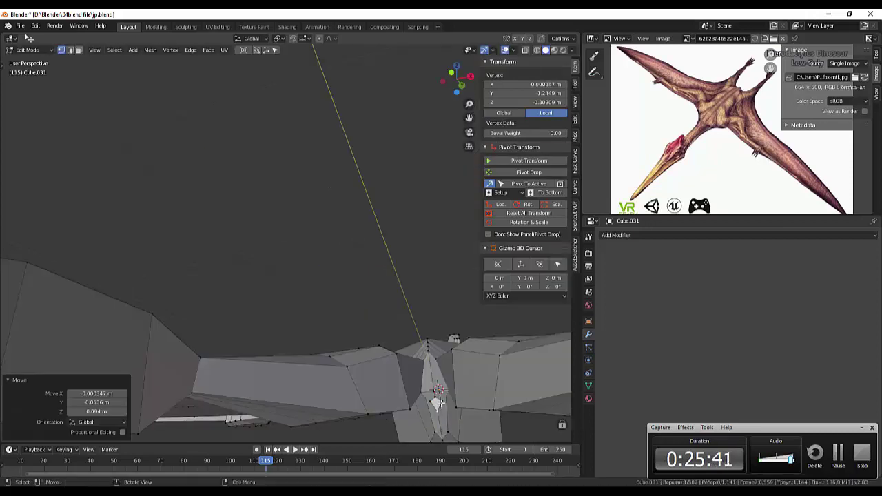
{"action": "left_click_drag", "start_coordinate": [432, 404], "coordinate": [428, 407]}
{"action": "left_click", "coordinate": [426, 404]}
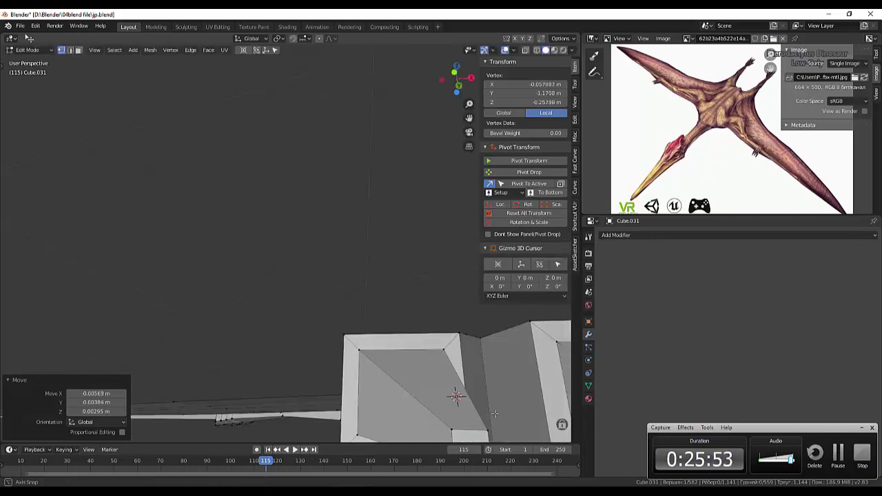
- Flatten the rear-tip vertices into a plane with LoopTools Flatten
{"action": "middle_click_drag", "start_coordinate": [427, 400], "coordinate": [423, 355]}
{"action": "left_click", "coordinate": [449, 363], "text": "shift"}
{"action": "right_click", "coordinate": [519, 235]}
{"action": "left_click", "coordinate": [582, 258]}
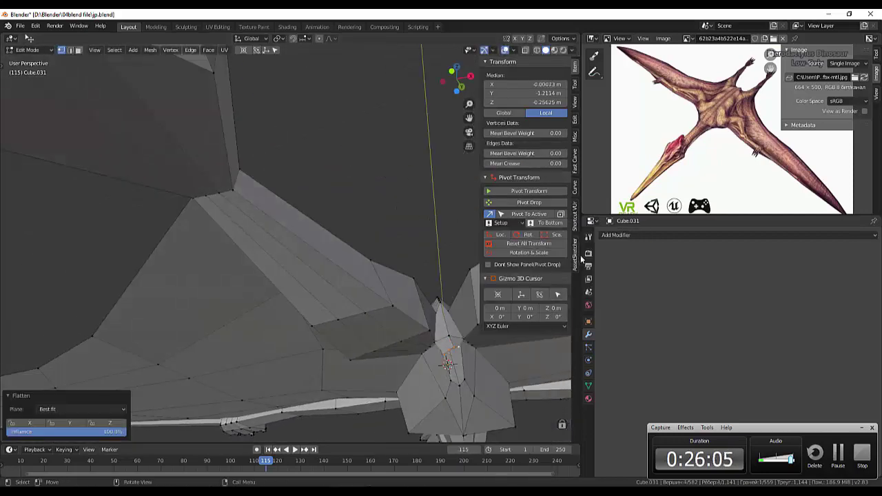
{"action": "scroll", "coordinate": [449, 364], "scroll_direction": "down", "scroll_amount": 5}
- Extrude the rear vertices into a tail stub and move it out in top view
{"action": "key", "text": "e"}
{"action": "left_click", "coordinate": [296, 331]}
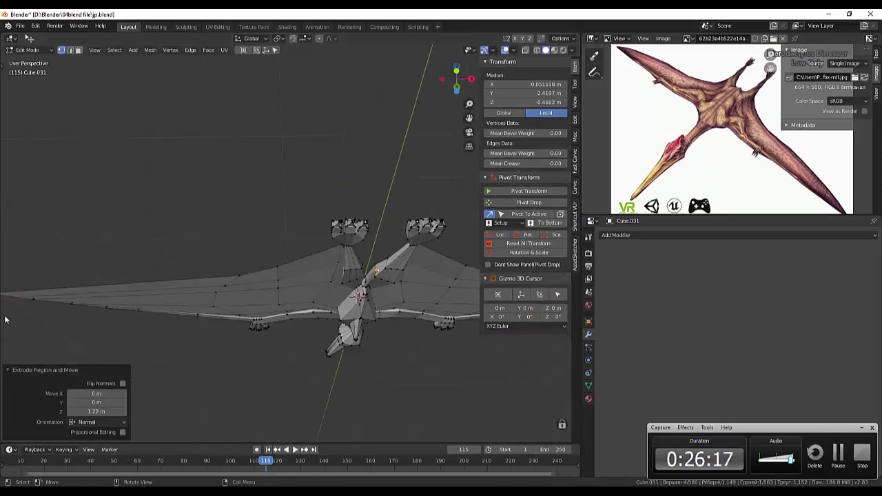
{"action": "mouse_move", "coordinate": [296, 331]}
{"action": "middle_mouse_down"}
{"action": "mouse_move", "coordinate": [143, 377]}
{"action": "mouse_move", "coordinate": [133, 311]}
{"action": "middle_mouse_up"}
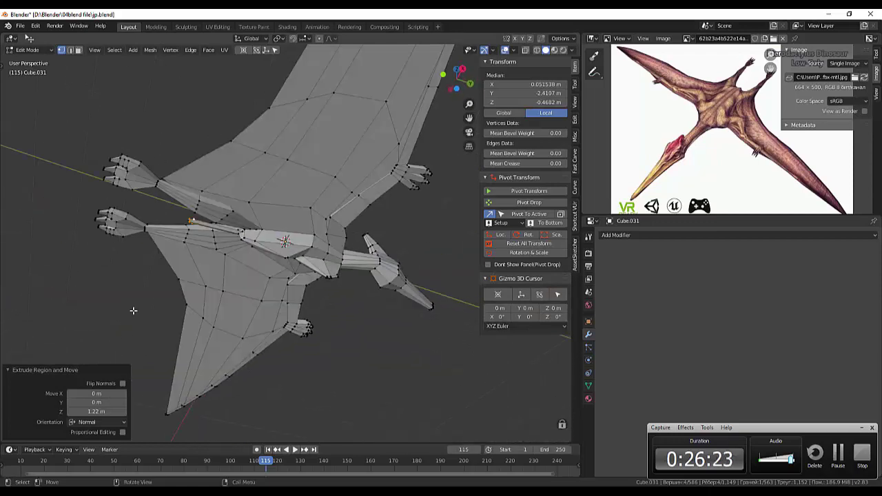
{"action": "left_click", "coordinate": [5, 198]}
{"action": "key", "text": "KP_1"}
{"action": "key", "text": "KP_7"}
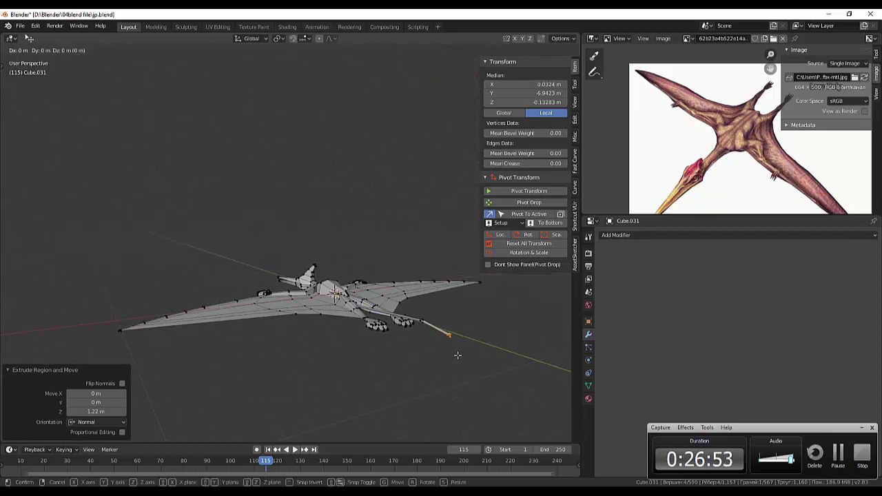
{"action": "mouse_move", "coordinate": [453, 354]}
{"action": "middle_mouse_down"}
{"action": "mouse_move", "coordinate": [394, 297]}
{"action": "mouse_move", "coordinate": [368, 417]}
{"action": "middle_mouse_up"}
{"action": "key", "text": "KP_7"}
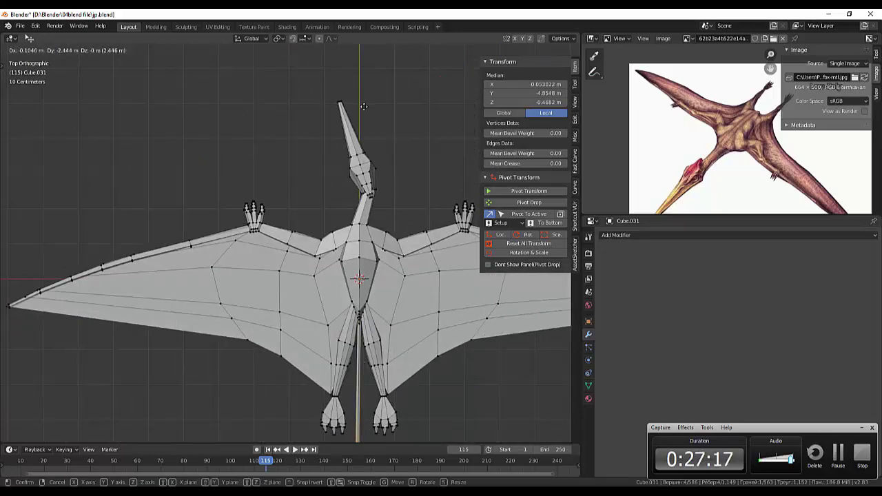
{"action": "left_click", "coordinate": [364, 106]}
- Add a loop cut across the lower torso and resize it
{"action": "scroll", "coordinate": [372, 276], "scroll_direction": "down", "scroll_amount": 2}
{"action": "scroll", "coordinate": [380, 378], "scroll_direction": "down", "scroll_amount": 1}
{"action": "scroll", "coordinate": [409, 408], "scroll_direction": "up", "scroll_amount": 6}
{"action": "left_click", "coordinate": [409, 408]}
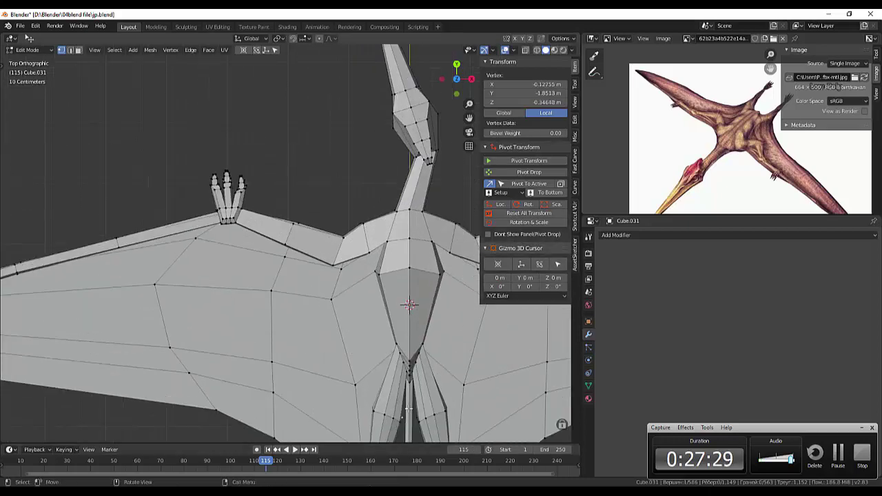
{"action": "left_click", "coordinate": [70, 50], "text": "ctrl"}
{"action": "left_click", "coordinate": [410, 305]}
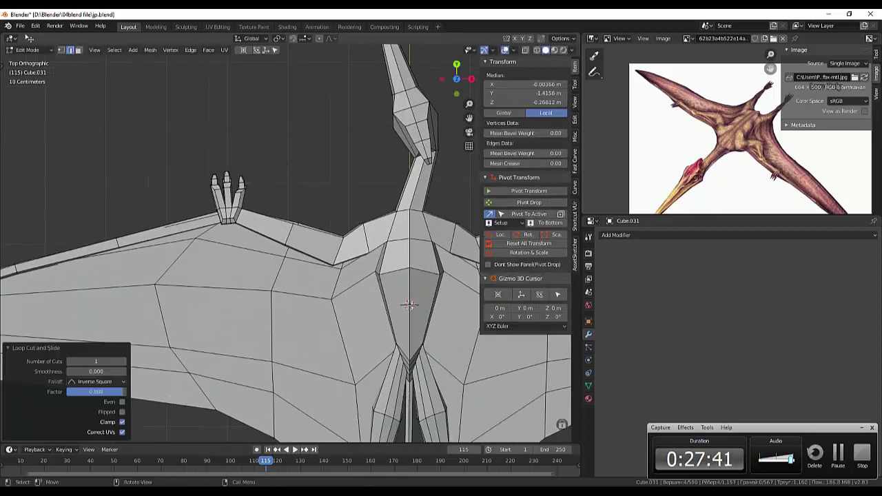
{"action": "key", "text": "s"}
{"action": "left_click", "coordinate": [410, 345]}
- Select the linked tail stick and delete its vertices
{"action": "scroll", "coordinate": [407, 344], "scroll_direction": "down", "scroll_amount": 5}
{"action": "mouse_move", "coordinate": [407, 331]}
{"action": "middle_mouse_down"}
{"action": "mouse_move", "coordinate": [405, 352]}
{"action": "mouse_move", "coordinate": [442, 372]}
{"action": "mouse_move", "coordinate": [460, 308]}
{"action": "middle_mouse_up"}
{"action": "scroll", "coordinate": [455, 386], "scroll_direction": "up", "scroll_amount": 2}
{"action": "scroll", "coordinate": [461, 392], "scroll_direction": "up", "scroll_amount": 2}
{"action": "key", "text": "1"}
{"action": "key", "text": "l"}
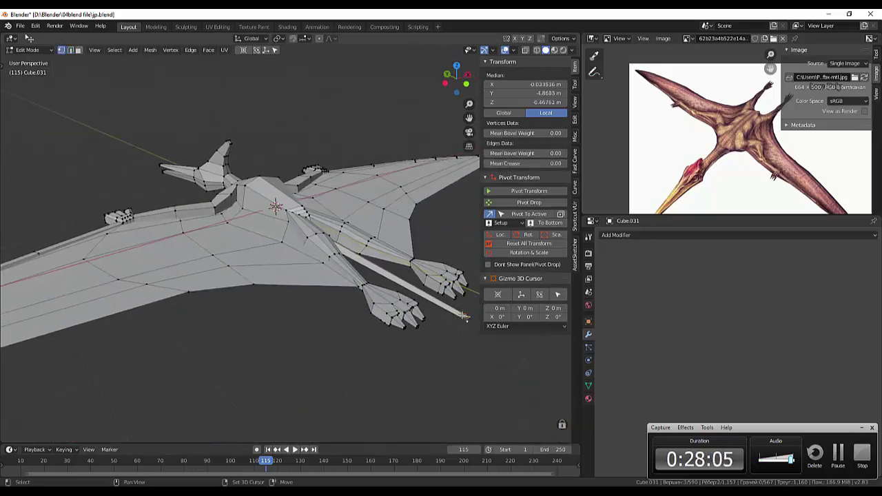
{"action": "right_click", "coordinate": [463, 233]}
{"action": "left_click", "coordinate": [508, 334]}
- Move a vertex near the hips and scale the leg edge loops
{"action": "mouse_move", "coordinate": [508, 334]}
{"action": "middle_mouse_down"}
{"action": "mouse_move", "coordinate": [310, 276]}
{"action": "mouse_move", "coordinate": [243, 232]}
{"action": "mouse_move", "coordinate": [311, 289]}
{"action": "mouse_move", "coordinate": [350, 388]}
{"action": "middle_mouse_up"}
{"action": "left_click", "coordinate": [310, 276]}
{"action": "key", "text": "g"}
{"action": "scroll", "coordinate": [310, 289], "scroll_direction": "up", "scroll_amount": 3}
{"action": "left_click", "coordinate": [350, 389]}
{"action": "left_click", "coordinate": [354, 357], "text": "alt"}
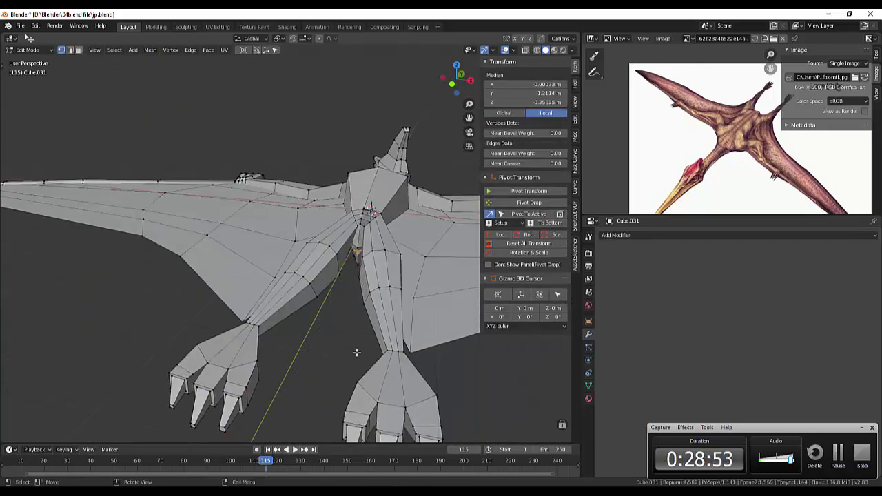
{"action": "key", "text": "KP_7"}
{"action": "scroll", "coordinate": [355, 377], "scroll_direction": "up", "scroll_amount": 2}
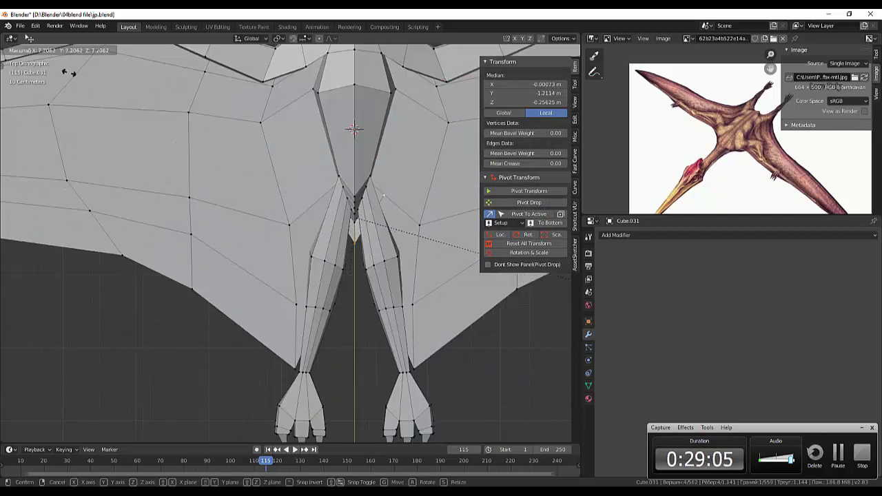
{"action": "left_click", "coordinate": [67, 72]}
{"action": "scroll", "coordinate": [262, 221], "scroll_direction": "down", "scroll_amount": 4}
- Undo the oversized leg scaling and scale the leg part up only slightly
{"action": "key", "text": "ctrl+z"}
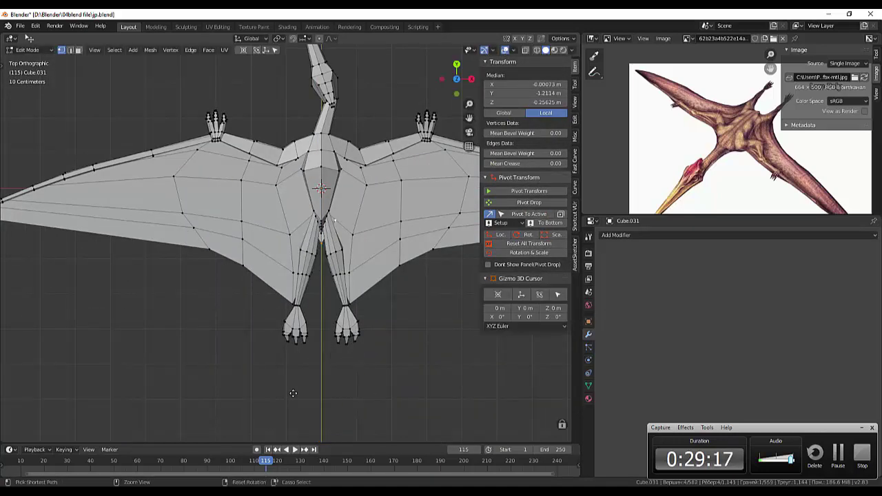
{"action": "key", "text": "s"}
{"action": "left_click", "coordinate": [359, 338]}
- Extrude the tail back from the rear, then add and scale a new edge loop
{"action": "left_click", "coordinate": [338, 435]}
{"action": "scroll", "coordinate": [355, 364], "scroll_direction": "down", "scroll_amount": 5}
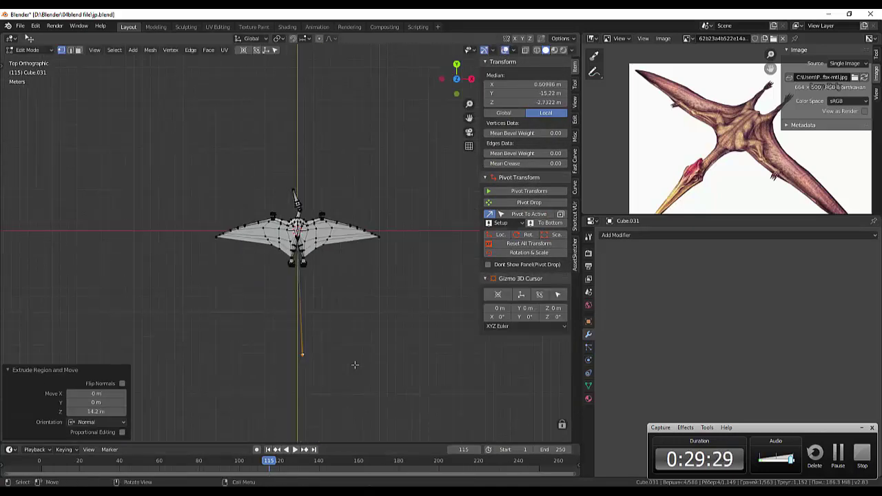
{"action": "right_click", "coordinate": [346, 268]}
{"action": "scroll", "coordinate": [334, 314], "scroll_direction": "up", "scroll_amount": 8}
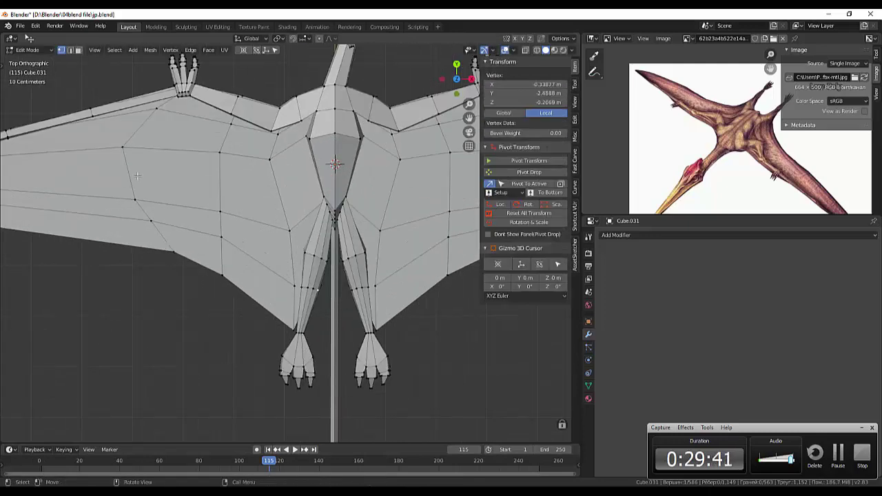
{"action": "left_click", "coordinate": [381, 222]}
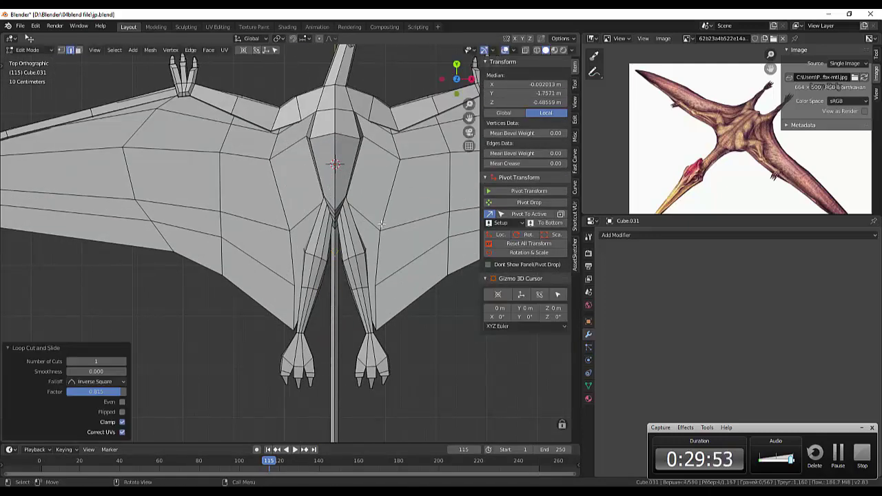
{"action": "key", "text": "s"}
{"action": "left_click", "coordinate": [414, 282]}
{"action": "scroll", "coordinate": [414, 282], "scroll_direction": "down", "scroll_amount": 5}
{"action": "middle_click_drag", "start_coordinate": [413, 282], "coordinate": [408, 196]}
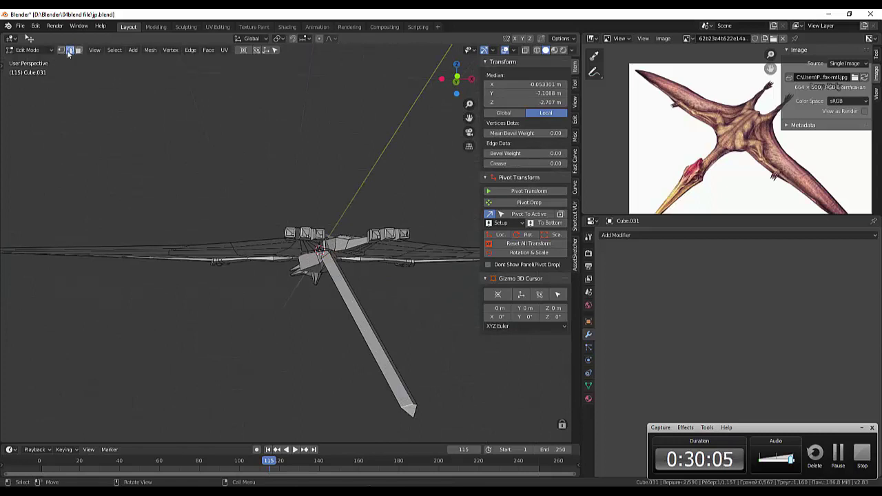
- In face select mode, raise a face on top of the body into a spike
{"action": "key", "text": "3"}
{"action": "middle_click_drag", "start_coordinate": [419, 407], "coordinate": [414, 396]}
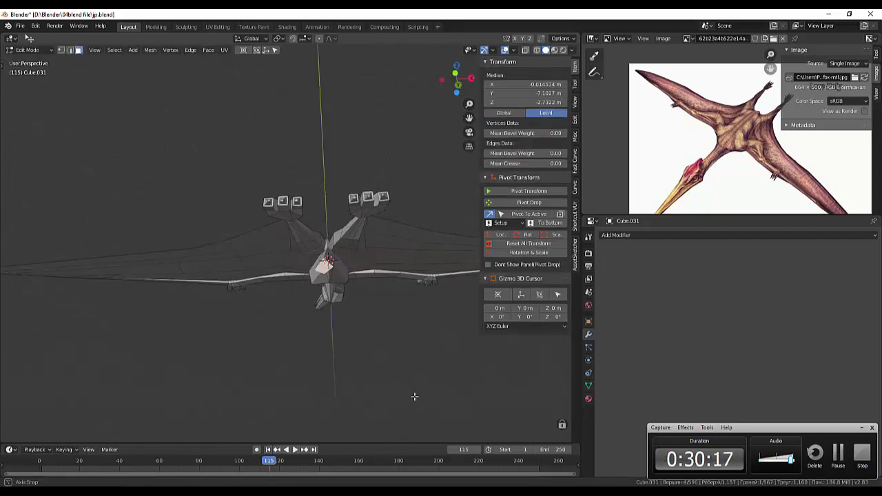
{"action": "left_click", "coordinate": [301, 327]}
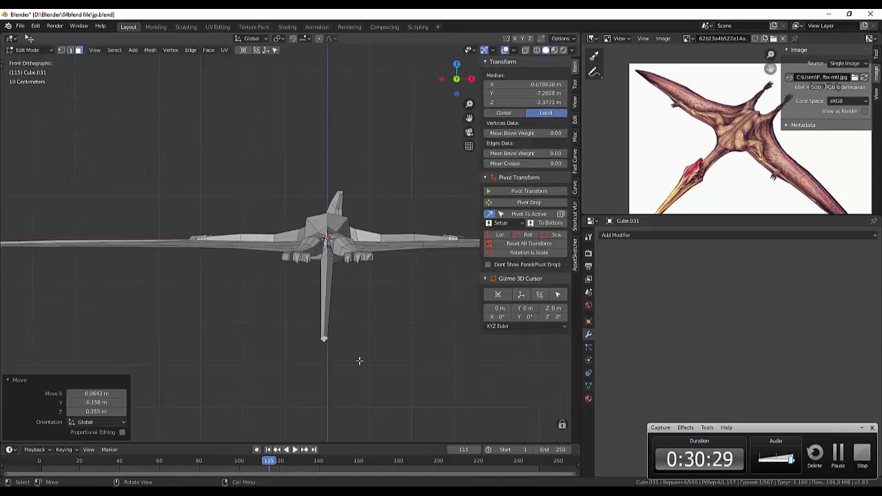
{"action": "scroll", "coordinate": [331, 274], "scroll_direction": "up", "scroll_amount": 3}
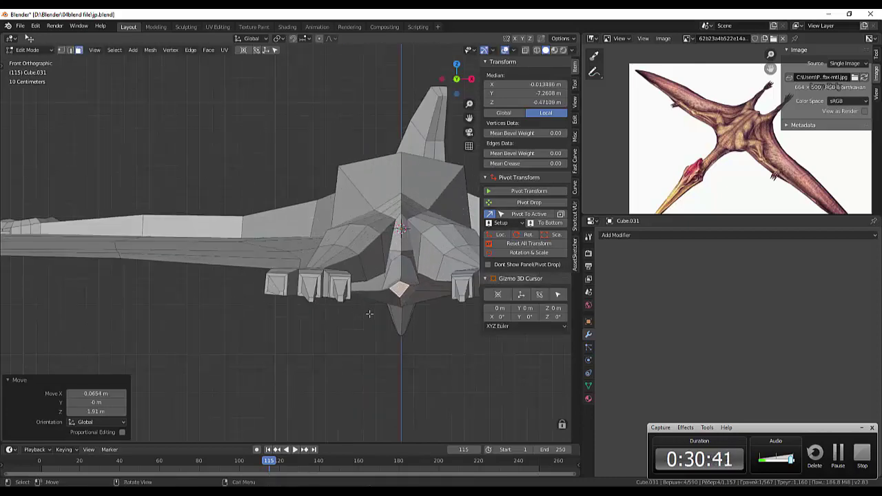
{"action": "scroll", "coordinate": [366, 305], "scroll_direction": "up", "scroll_amount": 3}
{"action": "scroll", "coordinate": [351, 299], "scroll_direction": "down", "scroll_amount": 5}
- In vertex mode, try repositioning a single body vertex, then undo it
{"action": "mouse_move", "coordinate": [350, 299]}
{"action": "middle_mouse_down"}
{"action": "mouse_move", "coordinate": [374, 370]}
{"action": "mouse_move", "coordinate": [408, 409]}
{"action": "mouse_move", "coordinate": [415, 289]}
{"action": "middle_mouse_up"}
{"action": "key", "text": "1"}
{"action": "scroll", "coordinate": [407, 428], "scroll_direction": "up", "scroll_amount": 4}
{"action": "left_click", "coordinate": [415, 289]}
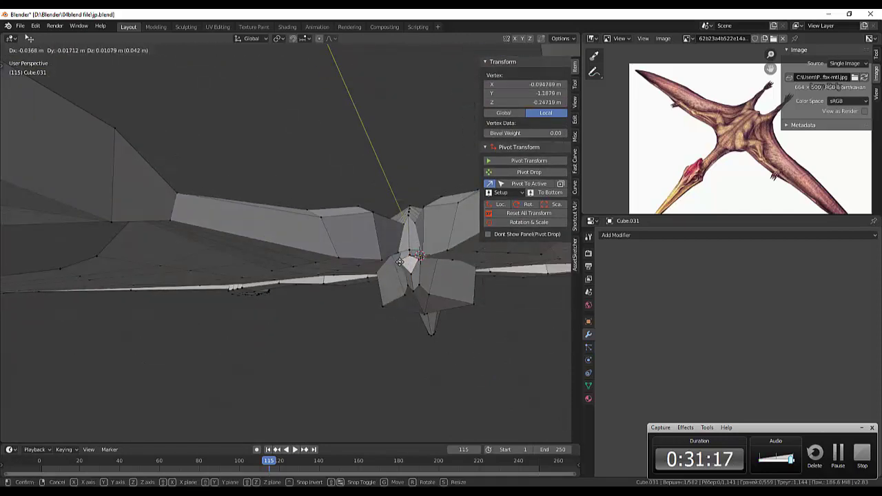
{"action": "key", "text": "Escape"}
{"action": "key", "text": "ctrl+z"}
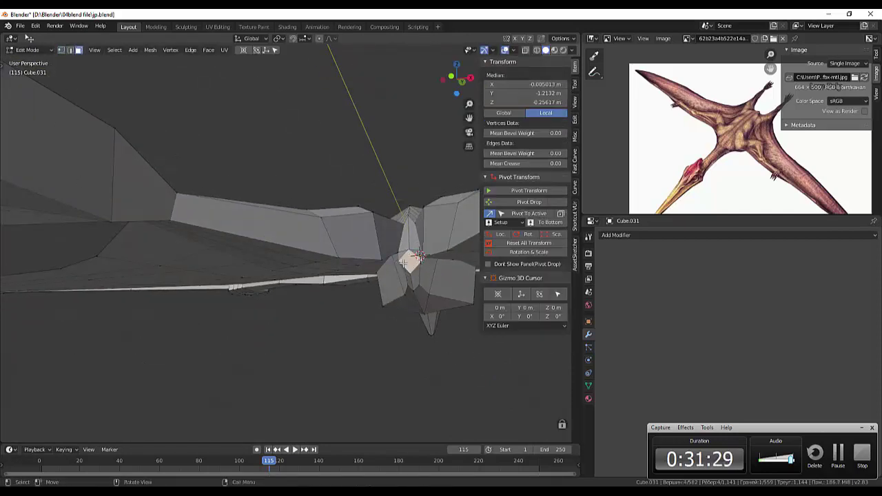
- Extrude the long thin tail 3.96 m back and nudge its tip vertex in top view
{"action": "mouse_move", "coordinate": [421, 259]}
{"action": "middle_mouse_down"}
{"action": "mouse_move", "coordinate": [429, 337]}
{"action": "mouse_move", "coordinate": [384, 284]}
{"action": "middle_mouse_up"}
{"action": "left_click", "coordinate": [183, 292]}
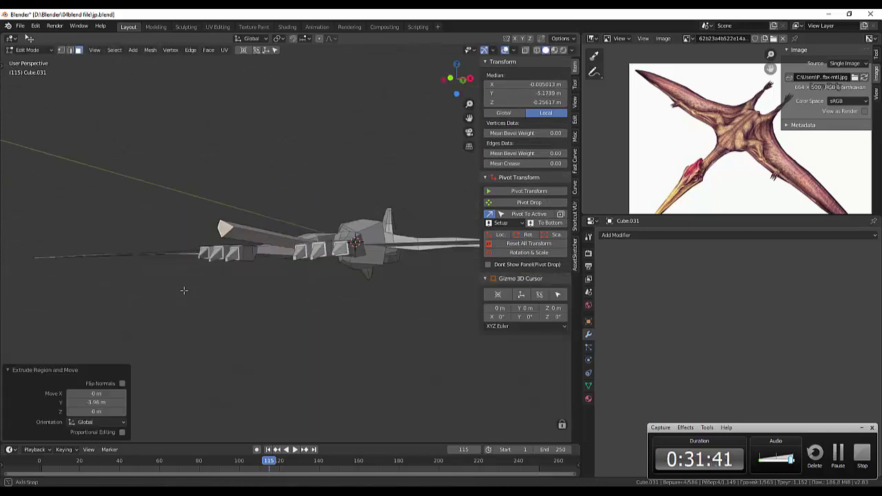
{"action": "mouse_move", "coordinate": [183, 291]}
{"action": "middle_mouse_down"}
{"action": "mouse_move", "coordinate": [241, 233]}
{"action": "mouse_move", "coordinate": [331, 386]}
{"action": "middle_mouse_up"}
{"action": "left_click", "coordinate": [331, 385]}
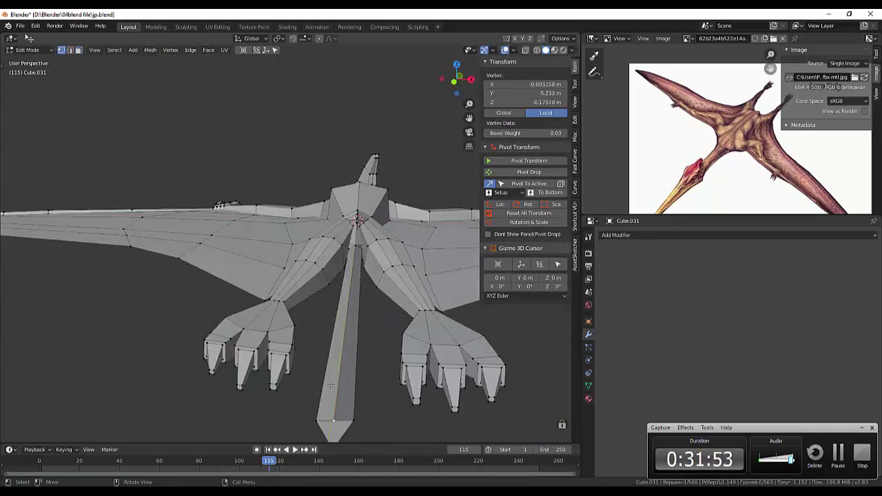
{"action": "key", "text": "KP_7"}
{"action": "scroll", "coordinate": [331, 324], "scroll_direction": "up", "scroll_amount": 3}
{"action": "key", "text": "g"}
{"action": "left_click", "coordinate": [344, 326]}
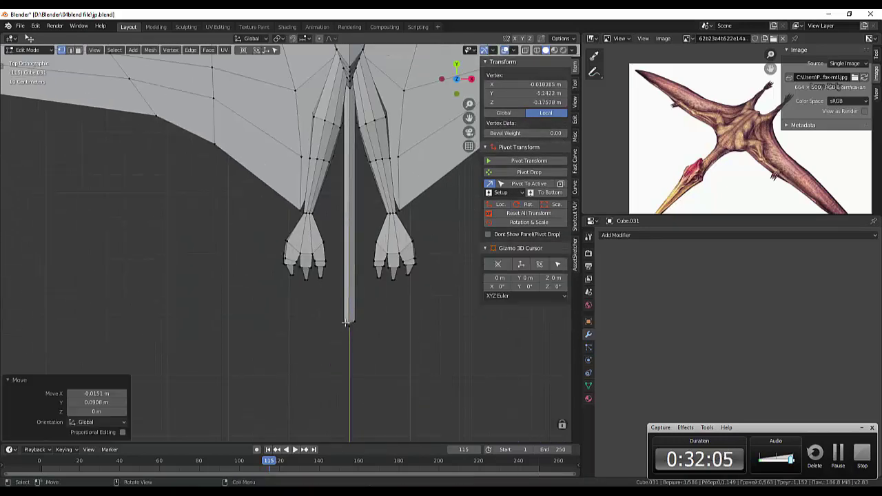
{"action": "mouse_move", "coordinate": [380, 331]}
{"action": "middle_mouse_down"}
{"action": "mouse_move", "coordinate": [404, 266]}
{"action": "mouse_move", "coordinate": [390, 282]}
{"action": "mouse_move", "coordinate": [346, 263]}
{"action": "middle_mouse_up"}
- Select the tail-end vertices and reposition one to close off the tail end
{"action": "left_click", "coordinate": [388, 281]}
{"action": "left_click", "coordinate": [395, 262], "text": "shift"}
{"action": "right_click", "coordinate": [427, 297]}
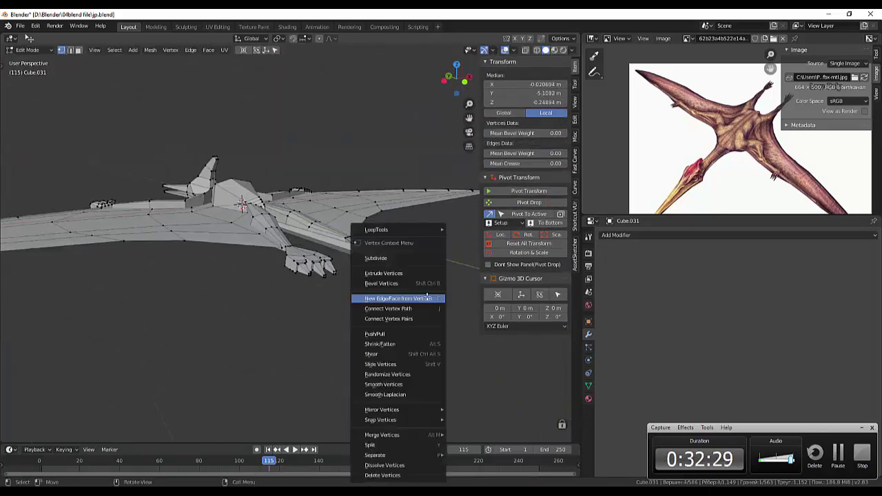
{"action": "key", "text": "Escape"}
{"action": "mouse_move", "coordinate": [412, 229]}
{"action": "middle_mouse_down"}
{"action": "mouse_move", "coordinate": [349, 275]}
{"action": "mouse_move", "coordinate": [491, 373]}
{"action": "middle_mouse_up"}
{"action": "left_click", "coordinate": [346, 279]}
{"action": "key", "text": "g"}
- Shrink the tail-end face, extrude it outward 0.113 m and scale the tip to 0.701
{"action": "left_click", "coordinate": [77, 50]}
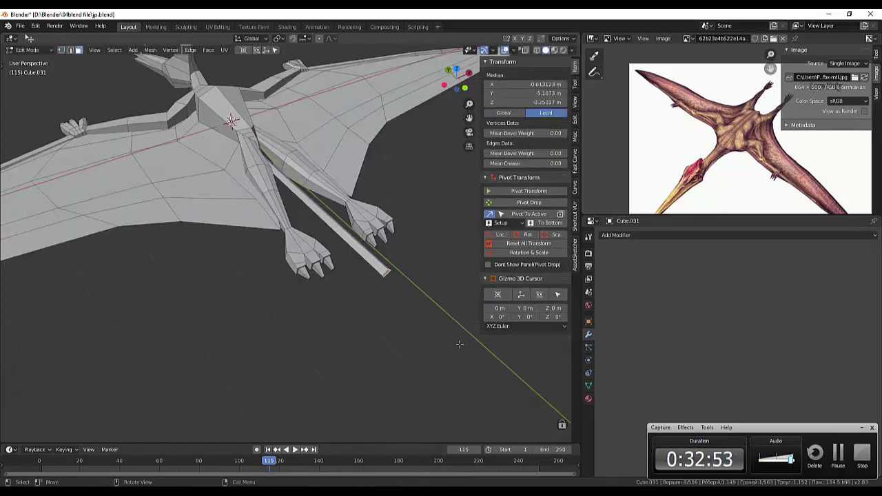
{"action": "left_click", "coordinate": [426, 311]}
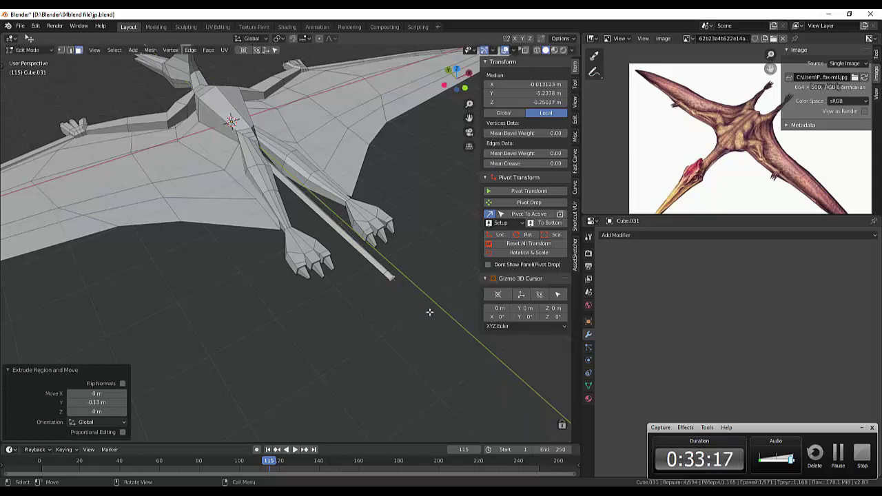
{"action": "left_click", "coordinate": [431, 312]}
{"action": "key", "text": "s"}
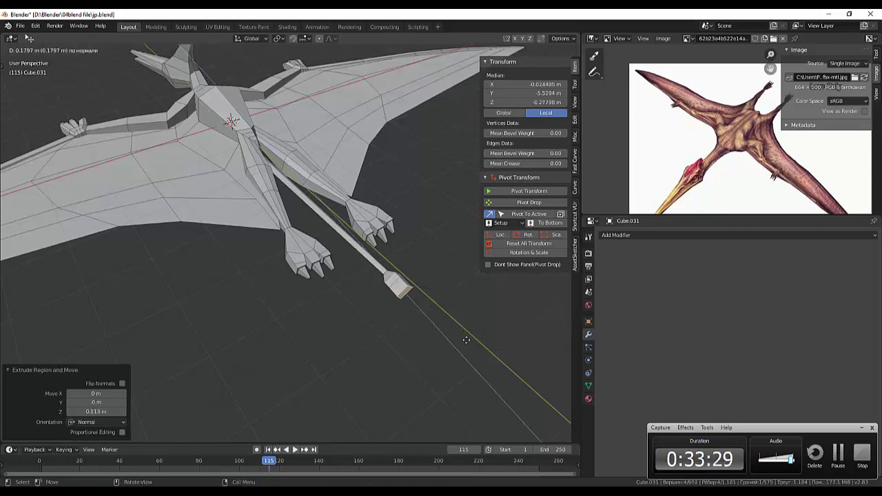
{"action": "left_click", "coordinate": [448, 323]}
{"action": "mouse_move", "coordinate": [448, 322]}
{"action": "middle_mouse_down"}
{"action": "mouse_move", "coordinate": [421, 270]}
{"action": "mouse_move", "coordinate": [229, 305]}
{"action": "mouse_move", "coordinate": [508, 404]}
{"action": "mouse_move", "coordinate": [193, 347]}
{"action": "middle_mouse_up"}
- Extrude the tail tip further, then inset its end face and deselect everything
{"action": "key", "text": "e"}
{"action": "left_click", "coordinate": [406, 255]}
{"action": "key", "text": "alt+a"}
{"action": "left_click", "coordinate": [197, 310]}
{"action": "scroll", "coordinate": [112, 281], "scroll_direction": "up", "scroll_amount": 2}
{"action": "mouse_move", "coordinate": [112, 280]}
{"action": "middle_mouse_down"}
{"action": "mouse_move", "coordinate": [409, 411]}
{"action": "mouse_move", "coordinate": [310, 390]}
{"action": "middle_mouse_up"}
{"action": "key", "text": "i"}
{"action": "left_click", "coordinate": [298, 356]}
{"action": "mouse_move", "coordinate": [298, 357]}
{"action": "middle_mouse_down"}
{"action": "mouse_move", "coordinate": [285, 410]}
{"action": "mouse_move", "coordinate": [228, 364]}
{"action": "mouse_move", "coordinate": [376, 381]}
{"action": "mouse_move", "coordinate": [135, 392]}
{"action": "mouse_move", "coordinate": [262, 364]}
{"action": "mouse_move", "coordinate": [269, 381]}
{"action": "middle_mouse_up"}
{"action": "key", "text": "alt+a"}
{"action": "scroll", "coordinate": [286, 410], "scroll_direction": "down", "scroll_amount": 4}
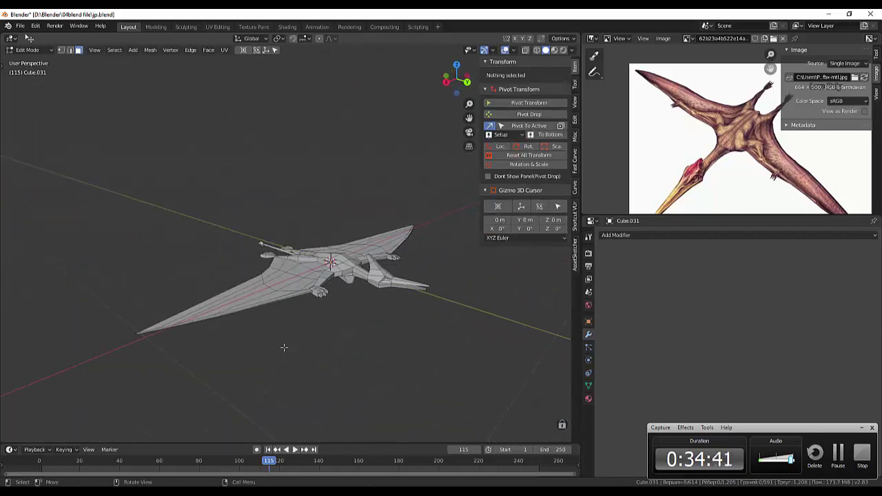
- With X-ray on, box-select the tail's end ball vertices from the top view
{"action": "mouse_move", "coordinate": [284, 347]}
{"action": "middle_mouse_down"}
{"action": "mouse_move", "coordinate": [239, 385]}
{"action": "mouse_move", "coordinate": [354, 335]}
{"action": "mouse_move", "coordinate": [289, 358]}
{"action": "mouse_move", "coordinate": [272, 343]}
{"action": "middle_mouse_up"}
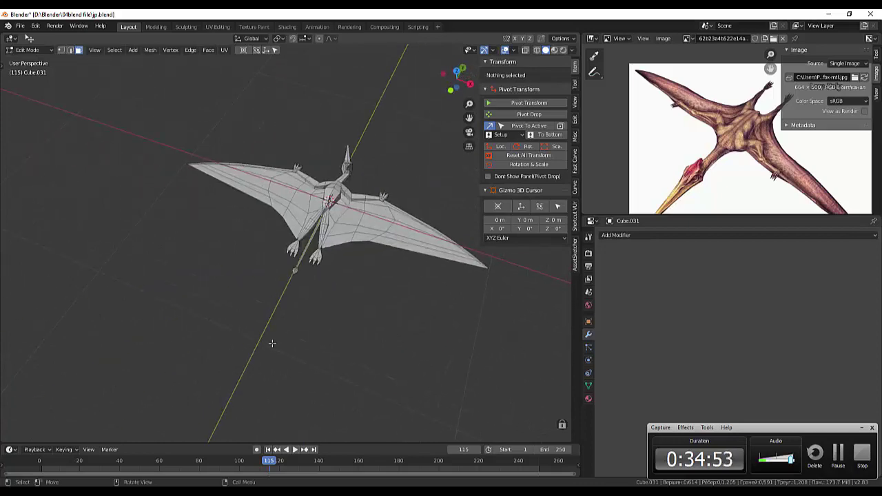
{"action": "scroll", "coordinate": [275, 288], "scroll_direction": "up", "scroll_amount": 4}
{"action": "key", "text": "1"}
{"action": "key", "text": "alt+z"}
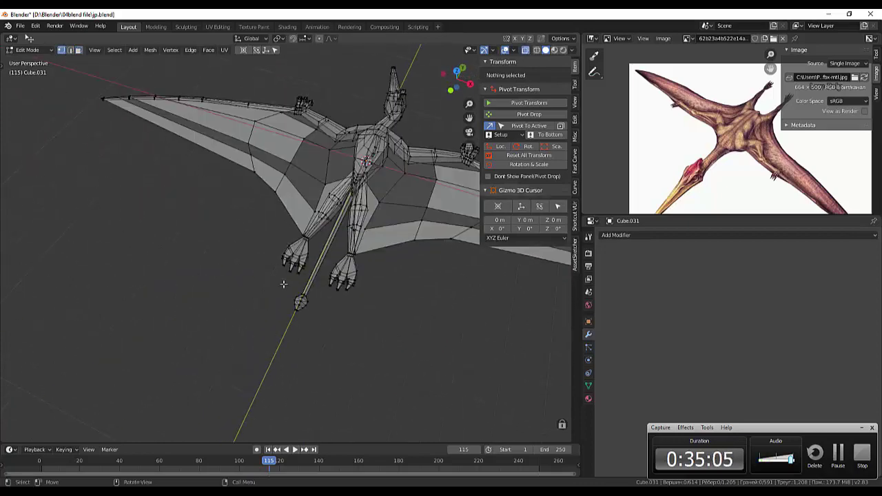
{"action": "left_click_drag", "start_coordinate": [283, 284], "coordinate": [315, 343]}
{"action": "key", "text": "ctrl+z"}
{"action": "key", "text": "KP_7"}
{"action": "left_click_drag", "start_coordinate": [306, 286], "coordinate": [339, 309]}
- Scale the tail ball by 2.107, move it 0.771 m, and narrow it along X into a vane
{"action": "key", "text": "s"}
{"action": "left_click", "coordinate": [466, 365]}
{"action": "key", "text": "g"}
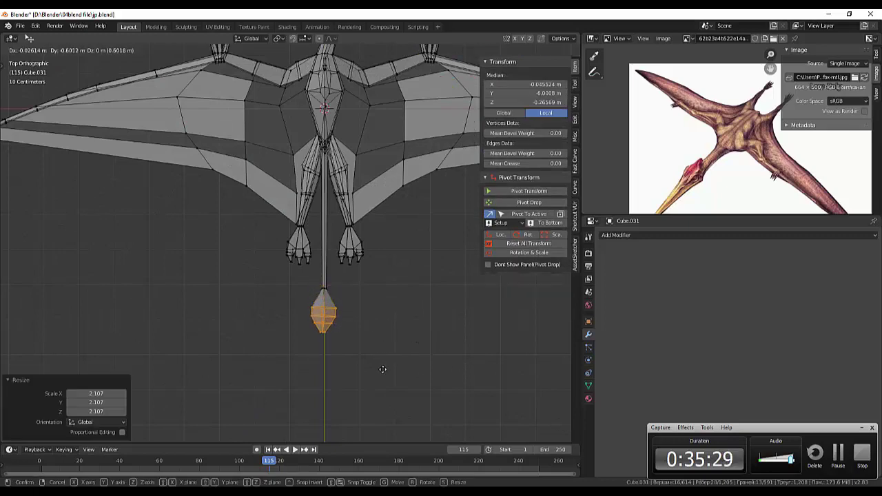
{"action": "left_click", "coordinate": [382, 369]}
{"action": "scroll", "coordinate": [383, 369], "scroll_direction": "down", "scroll_amount": 2}
{"action": "key", "text": "s"}
{"action": "key", "text": "x"}
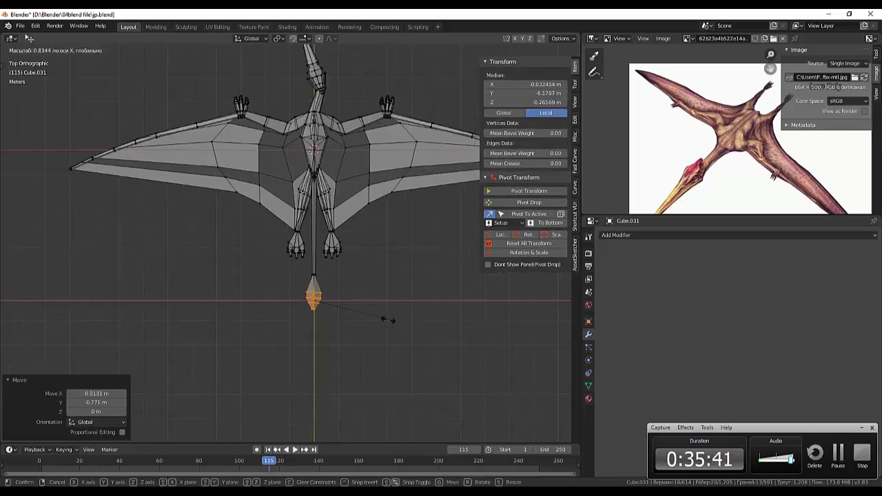
{"action": "left_click", "coordinate": [390, 320]}
{"action": "middle_click_drag", "start_coordinate": [389, 320], "coordinate": [399, 355]}
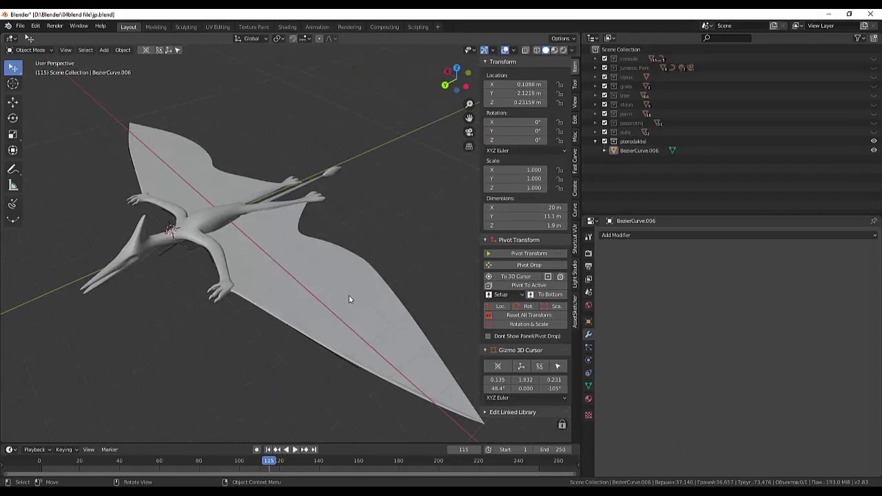
{"action": "mouse_move", "coordinate": [348, 295]}
{"action": "middle_mouse_down"}
{"action": "mouse_move", "coordinate": [361, 330]}
{"action": "mouse_move", "coordinate": [402, 340]}
{"action": "mouse_move", "coordinate": [457, 252]}
{"action": "mouse_move", "coordinate": [479, 296]}
{"action": "middle_mouse_up"}
{"action": "left_click", "coordinate": [12, 204]}
{"action": "left_click", "coordinate": [189, 125]}
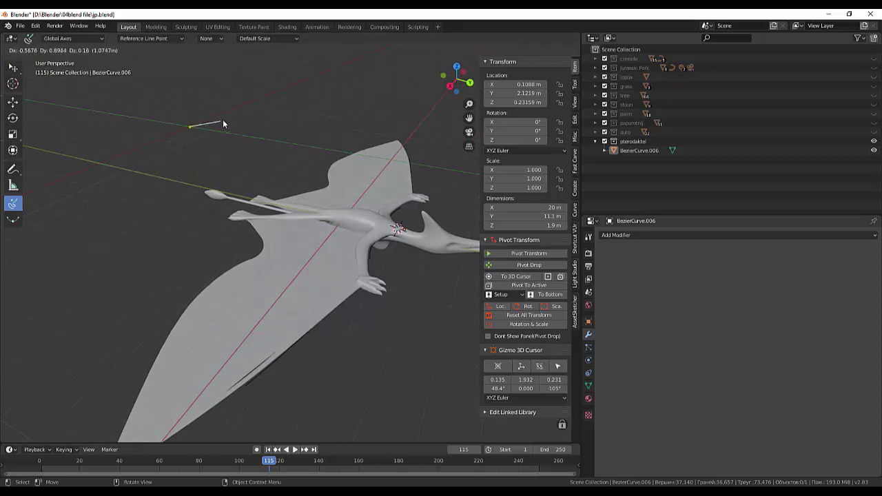
{"action": "left_click", "coordinate": [231, 119]}
{"action": "left_click", "coordinate": [280, 136]}
{"action": "left_click", "coordinate": [327, 119]}
{"action": "left_click", "coordinate": [353, 102]}
{"action": "left_click", "coordinate": [423, 109]}
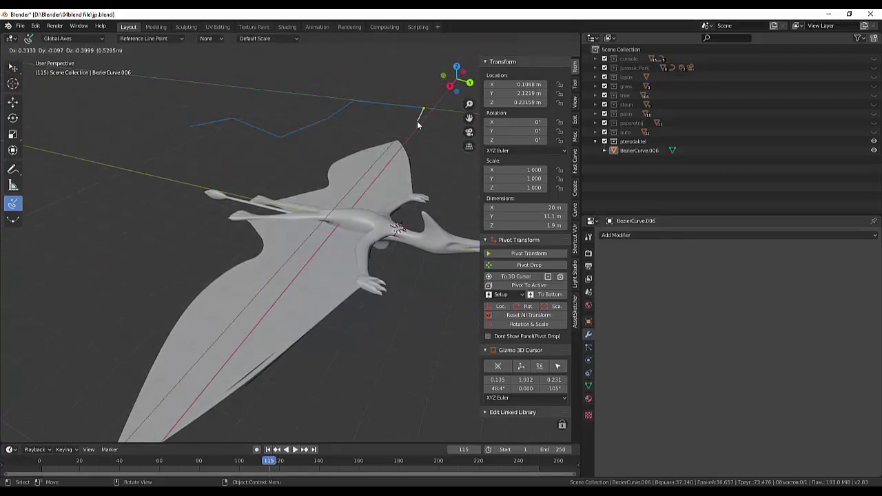
{"action": "key", "text": "Escape"}
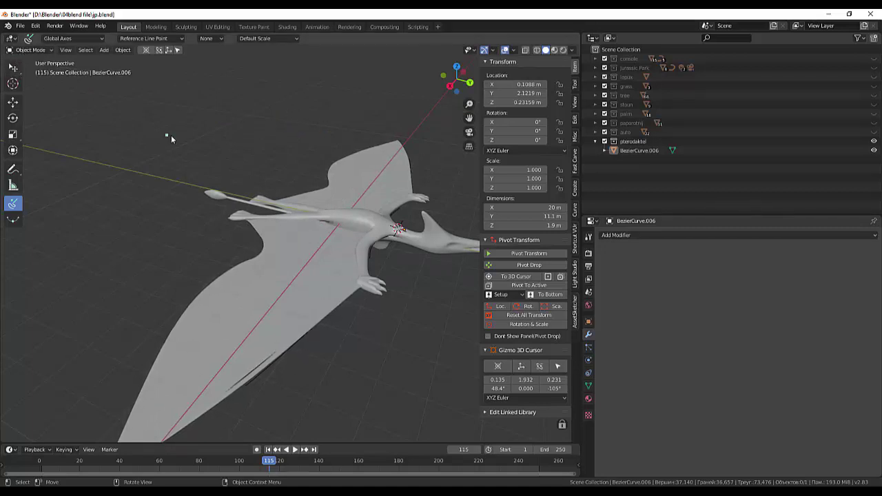
{"action": "mouse_move", "coordinate": [171, 136]}
{"action": "middle_mouse_down"}
{"action": "mouse_move", "coordinate": [215, 185]}
{"action": "mouse_move", "coordinate": [307, 222]}
{"action": "middle_mouse_up"}
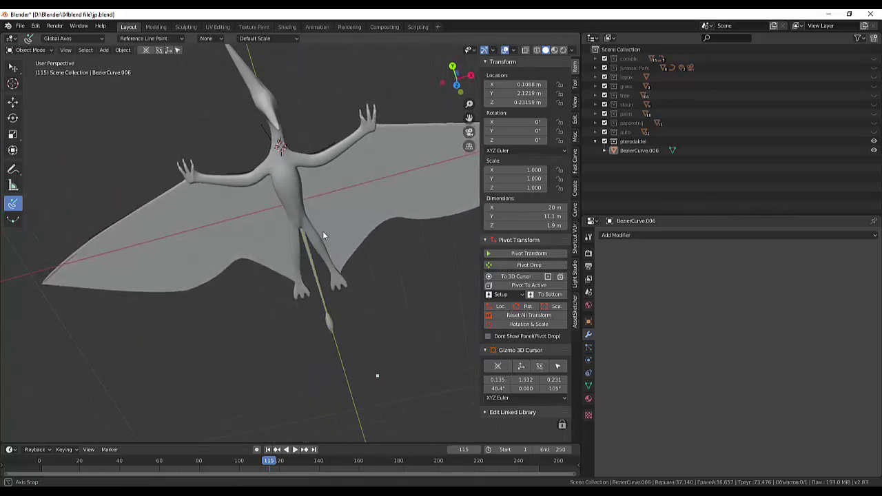
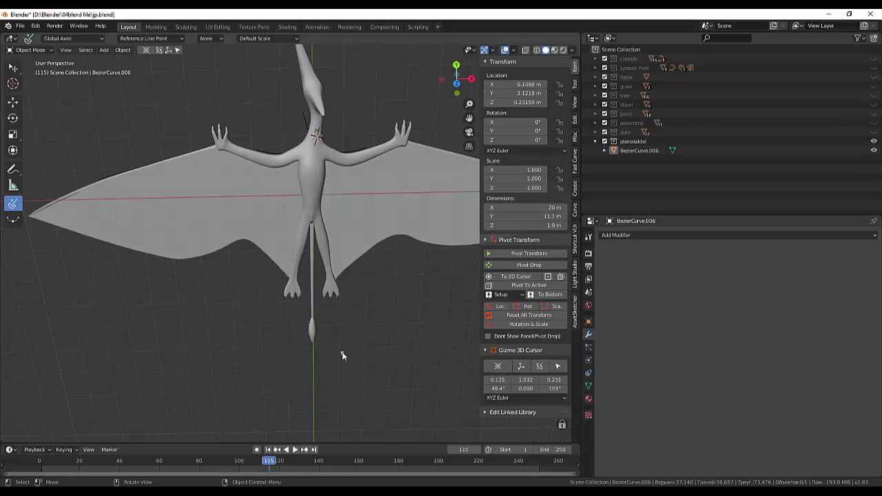
- In top ortho view, trace the outline's right wing edge, wingtip and trailing edge to the bottom centre
{"action": "key", "text": "KP_7"}
{"action": "scroll", "coordinate": [341, 357], "scroll_direction": "down", "scroll_amount": 2}
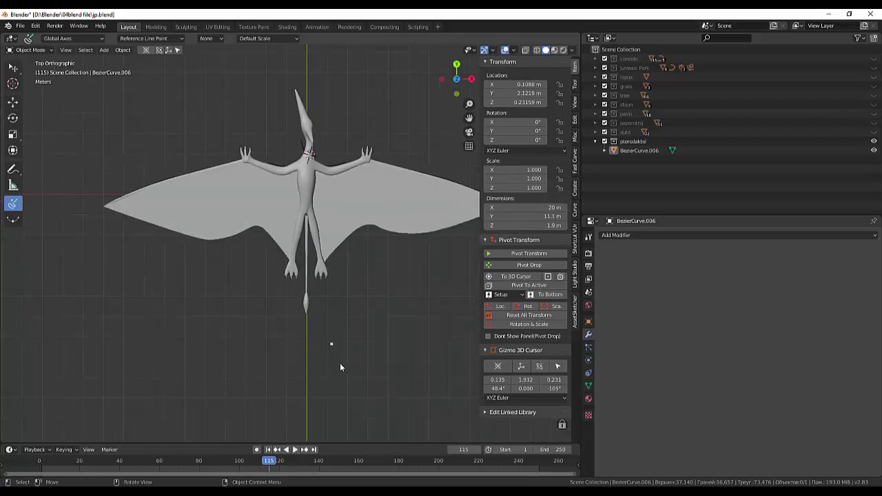
{"action": "scroll", "coordinate": [339, 355], "scroll_direction": "down", "scroll_amount": 2}
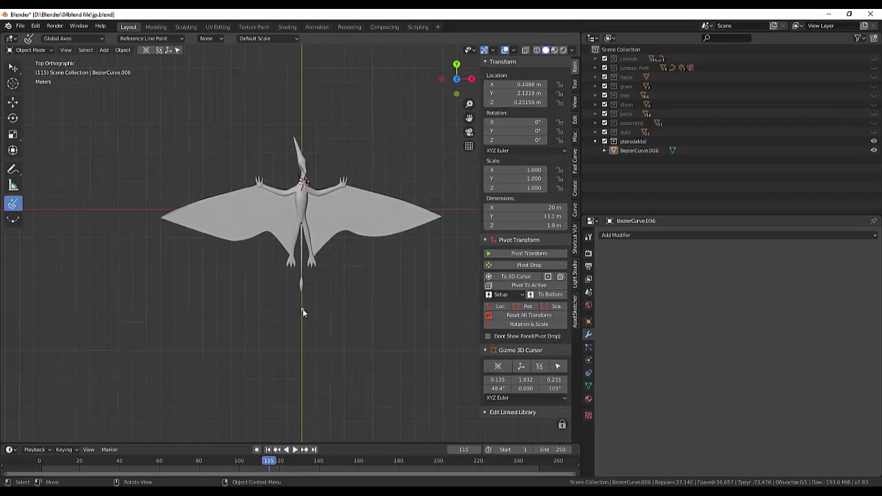
{"action": "key", "text": "g"}
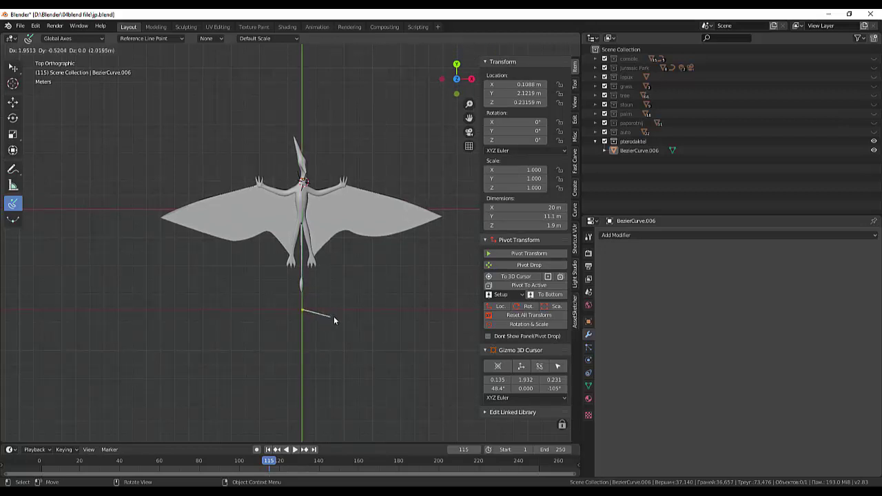
{"action": "left_click", "coordinate": [366, 311]}
{"action": "key", "text": "e"}
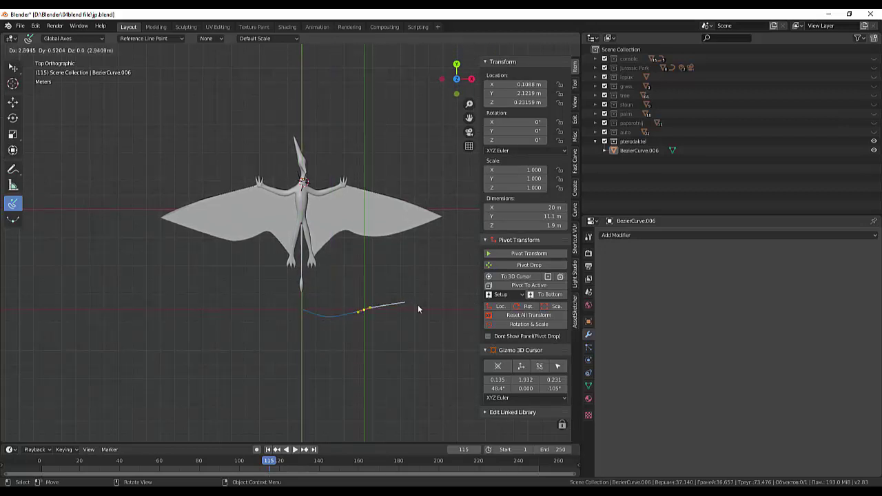
{"action": "left_click", "coordinate": [429, 308]}
{"action": "key", "text": "e"}
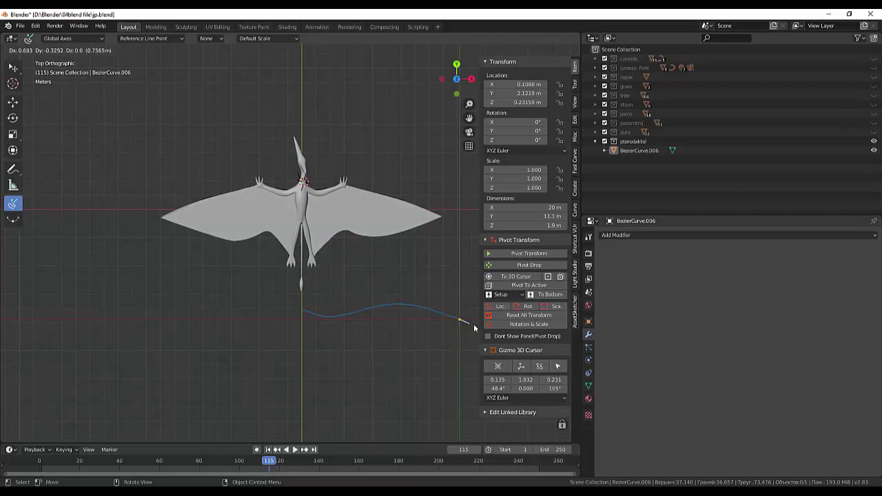
{"action": "left_click", "coordinate": [478, 324]}
{"action": "key", "text": "e"}
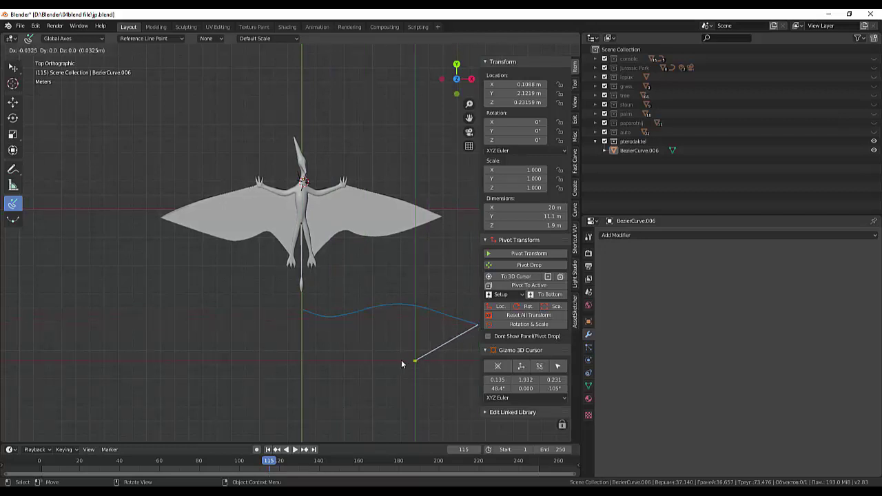
{"action": "left_click", "coordinate": [350, 355]}
{"action": "key", "text": "e"}
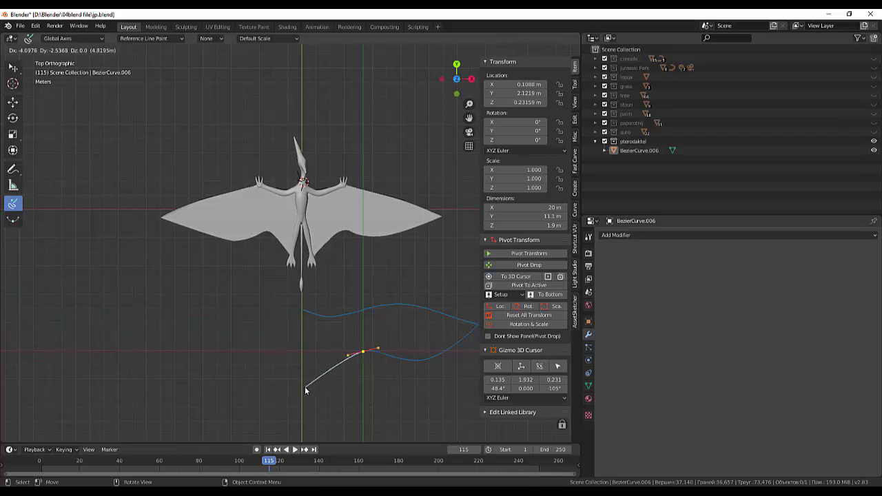
{"action": "left_click", "coordinate": [309, 388]}
- Trace the centre notch and the left wing, then close the outline at the top centre
{"action": "key", "text": "e"}
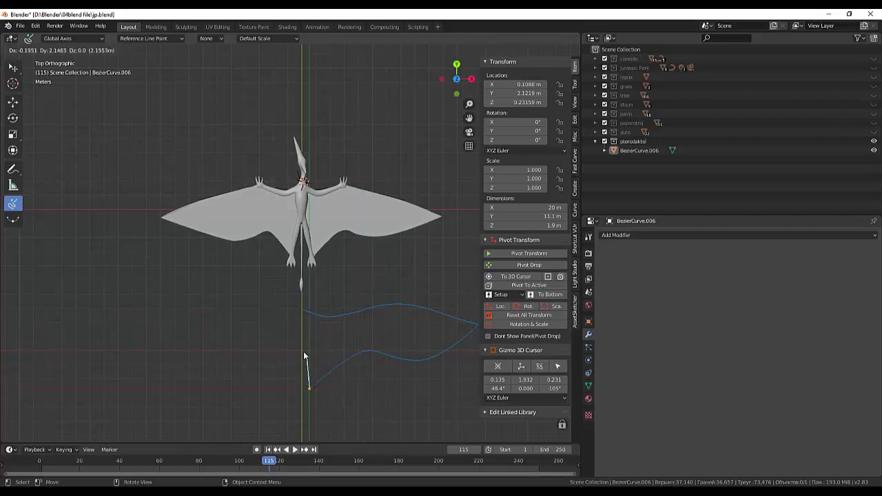
{"action": "left_click", "coordinate": [302, 351]}
{"action": "key", "text": "e"}
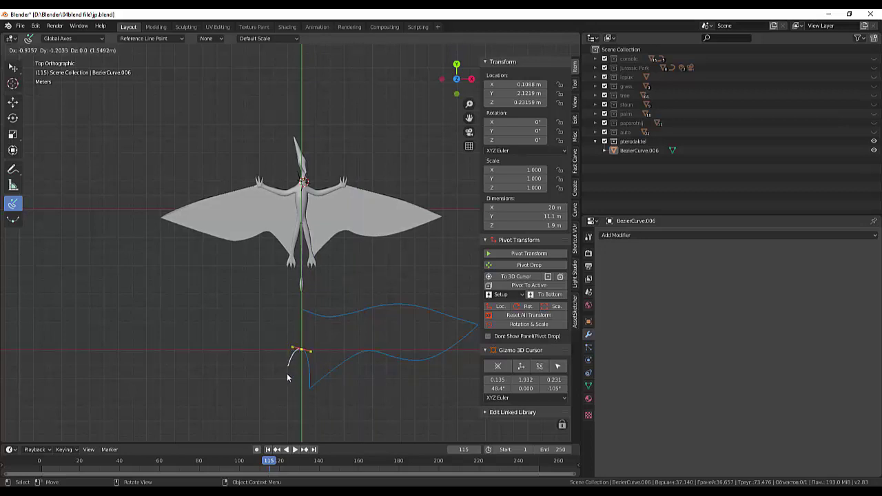
{"action": "left_click", "coordinate": [289, 391]}
{"action": "key", "text": "e"}
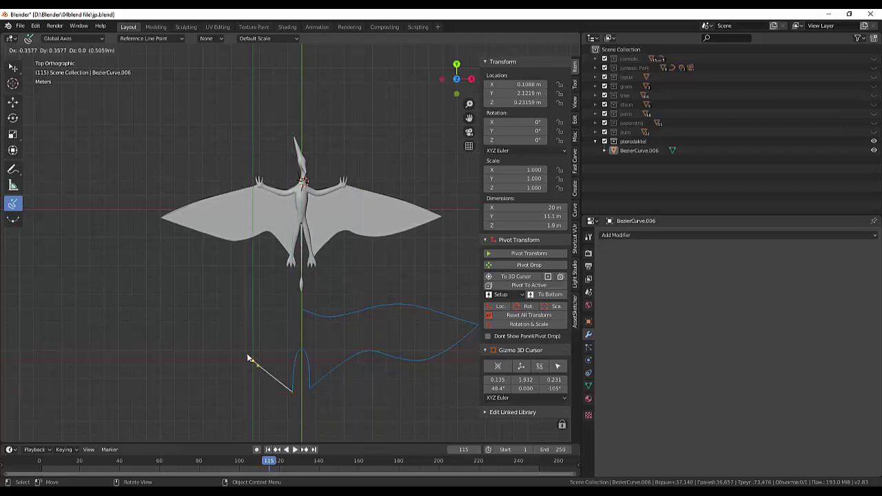
{"action": "left_click", "coordinate": [204, 361]}
{"action": "key", "text": "e"}
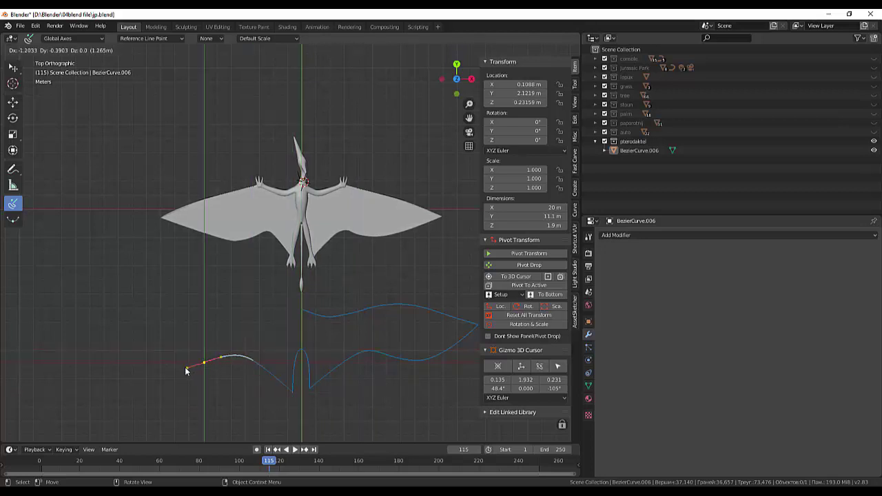
{"action": "left_click", "coordinate": [143, 327]}
{"action": "key", "text": "e"}
{"action": "left_click_drag", "start_coordinate": [200, 312], "coordinate": [242, 306]}
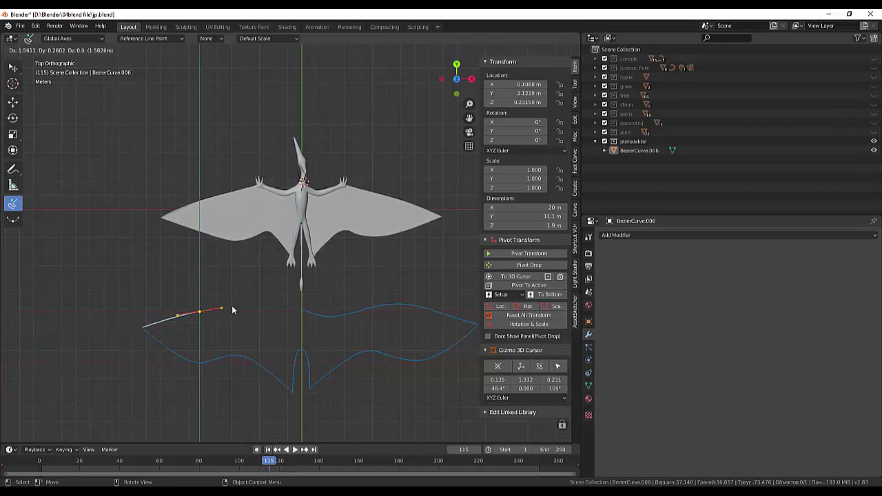
{"action": "left_click", "coordinate": [295, 312]}
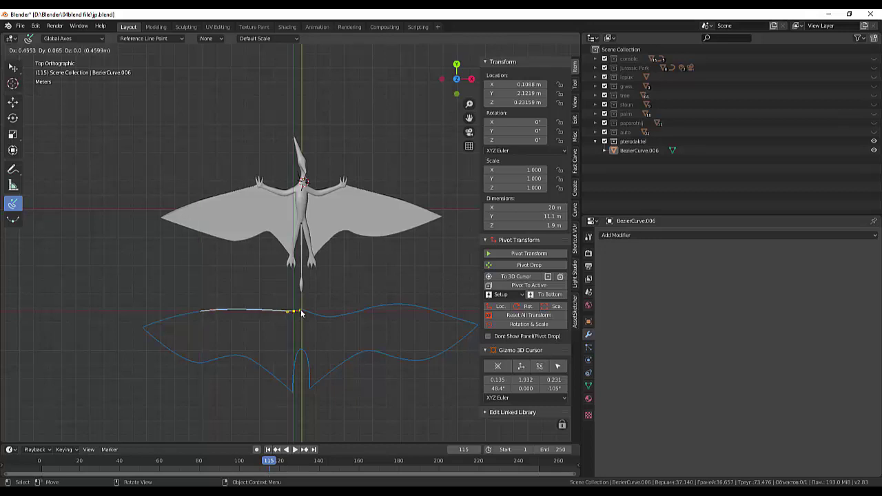
{"action": "key", "text": "e"}
{"action": "left_click", "coordinate": [303, 314]}
{"action": "key", "text": "e"}
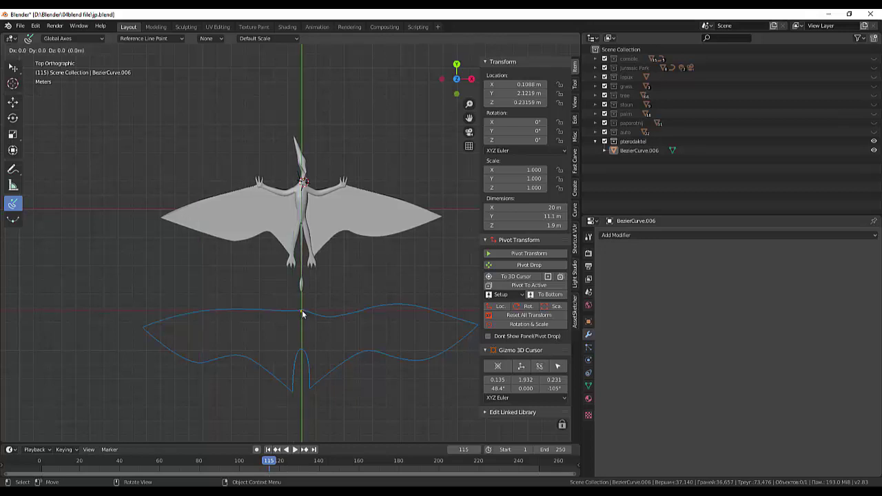
{"action": "key", "text": "Escape"}
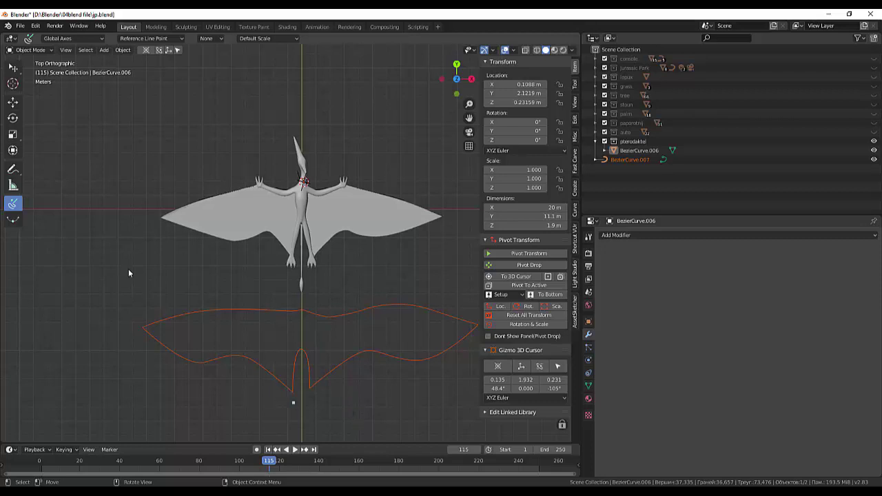
- Select the wing outline curve and convert it to a mesh
{"action": "left_click", "coordinate": [30, 49]}
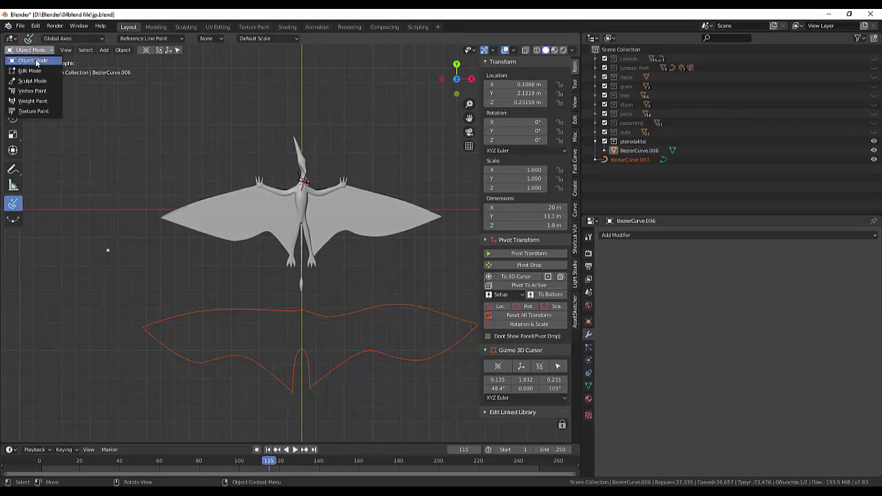
{"action": "left_click", "coordinate": [36, 61]}
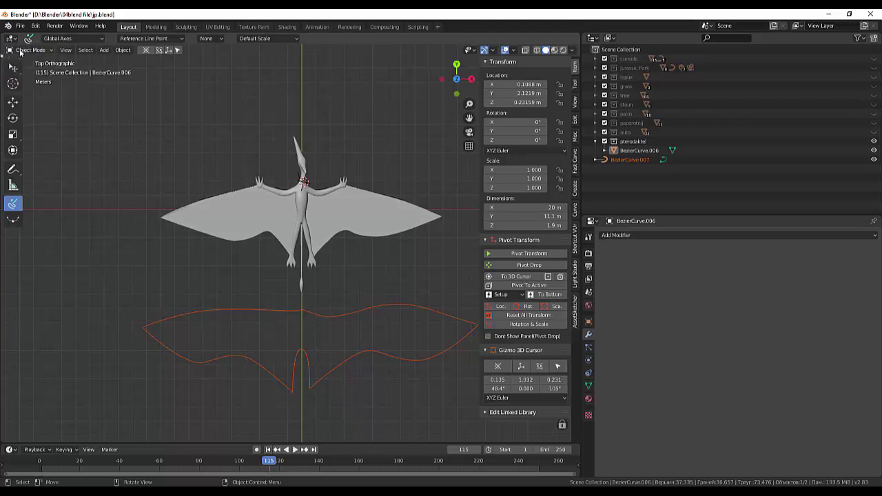
{"action": "left_click_drag", "start_coordinate": [13, 69], "coordinate": [40, 74]}
{"action": "left_click", "coordinate": [39, 73]}
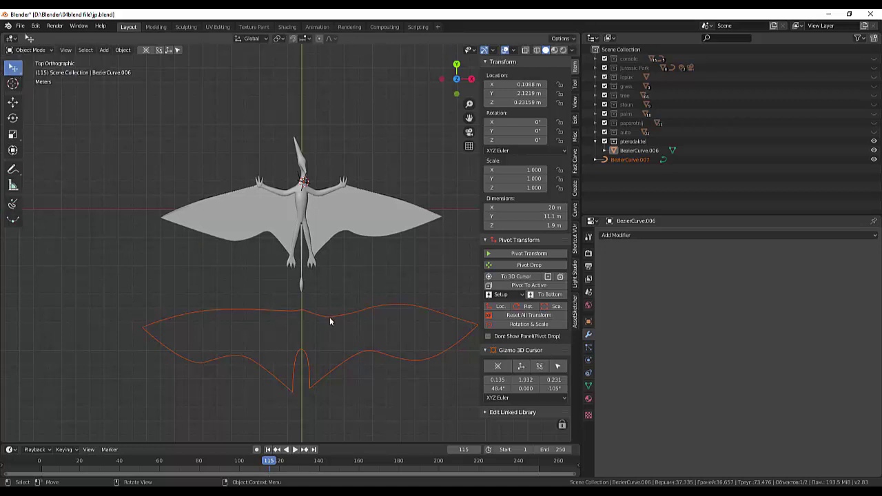
{"action": "left_click", "coordinate": [329, 319]}
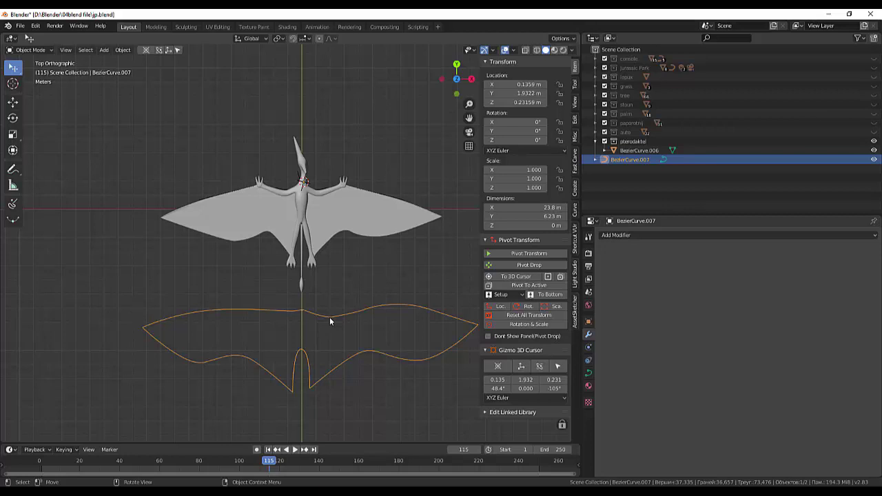
{"action": "right_click", "coordinate": [304, 307]}
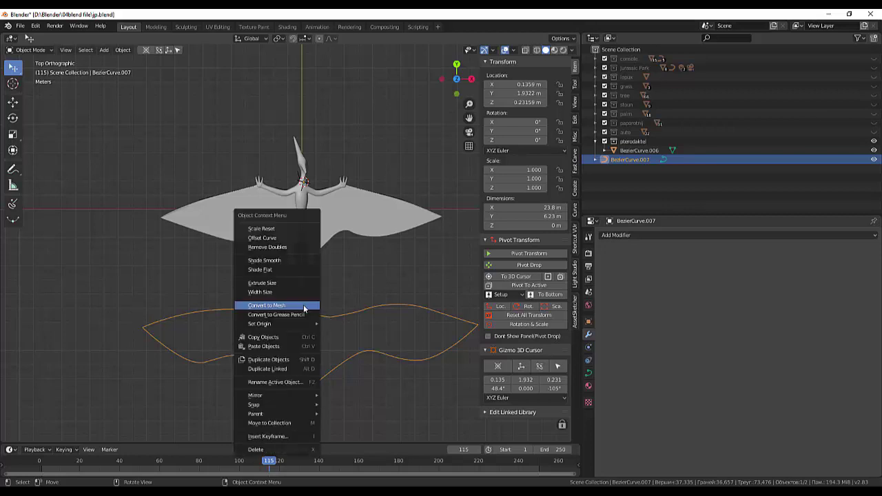
{"action": "left_click", "coordinate": [303, 305]}
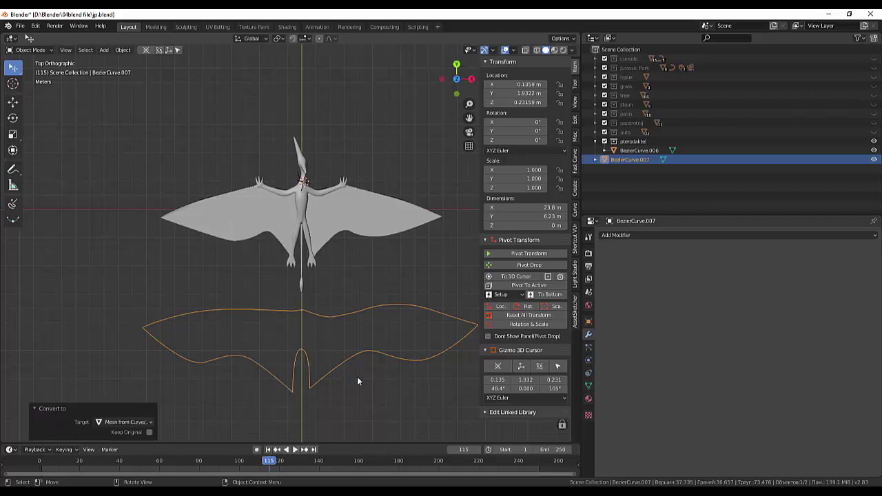
- In Edit Mode, fill all the outline's vertices with one face, then return to Object Mode
{"action": "left_click", "coordinate": [26, 49]}
{"action": "left_click", "coordinate": [23, 70]}
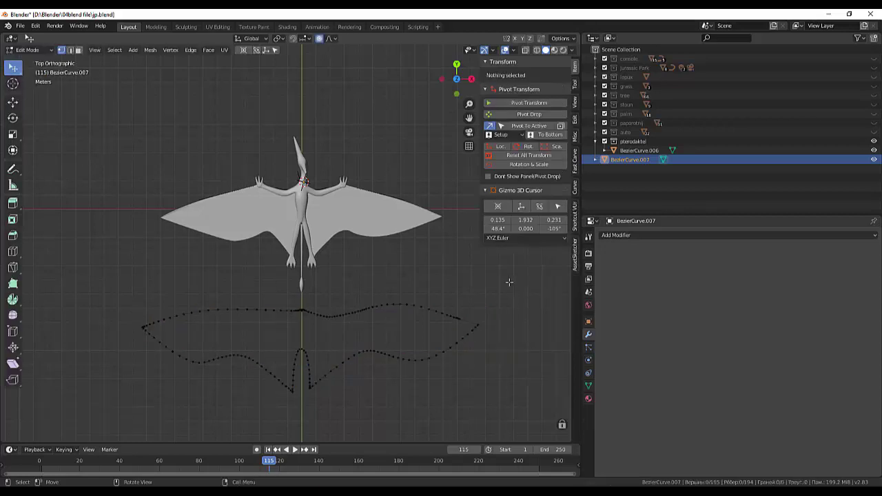
{"action": "left_click_drag", "start_coordinate": [509, 282], "coordinate": [83, 420]}
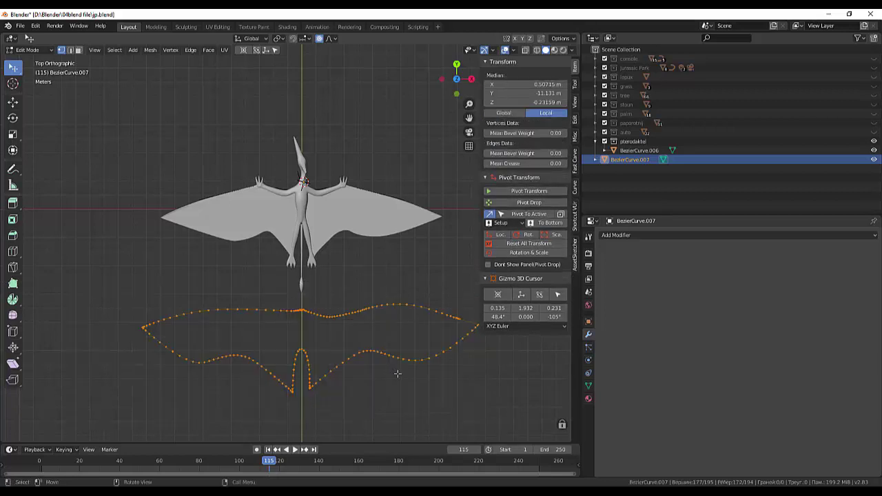
{"action": "key", "text": "f"}
{"action": "key", "text": "alt+a"}
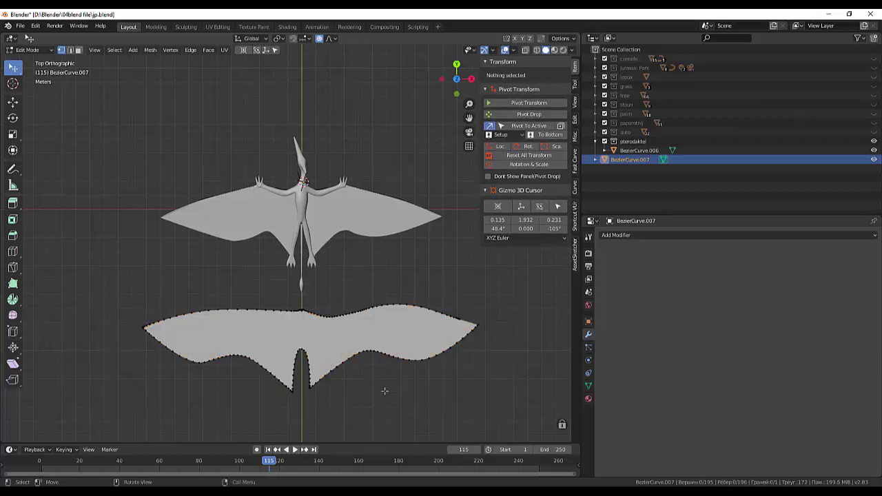
{"action": "left_click", "coordinate": [41, 50]}
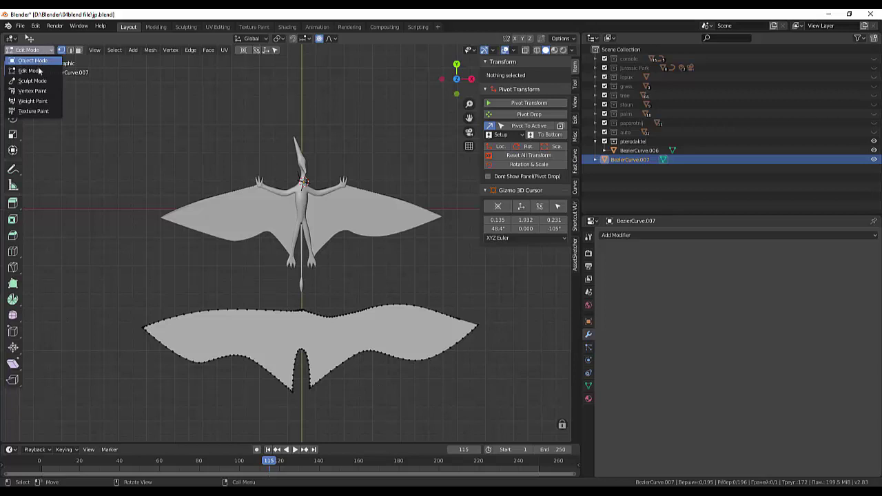
{"action": "left_click", "coordinate": [31, 60]}
- Move the filled wing shape onto the pterodactyl and back, then delete it
{"action": "key", "text": "g"}
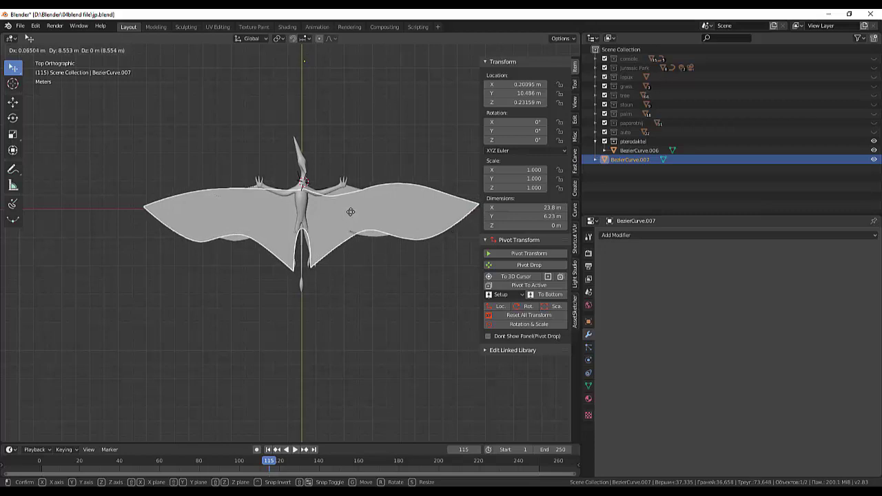
{"action": "left_click", "coordinate": [341, 321]}
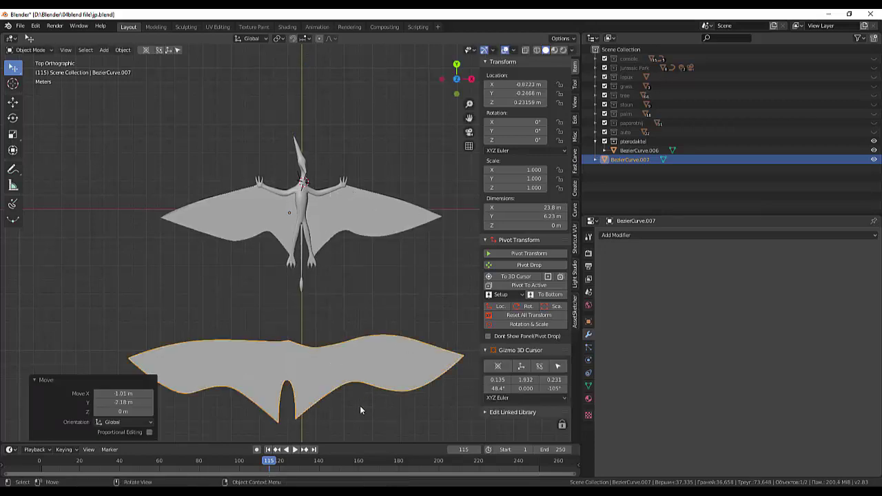
{"action": "key", "text": "g"}
{"action": "left_click", "coordinate": [329, 346]}
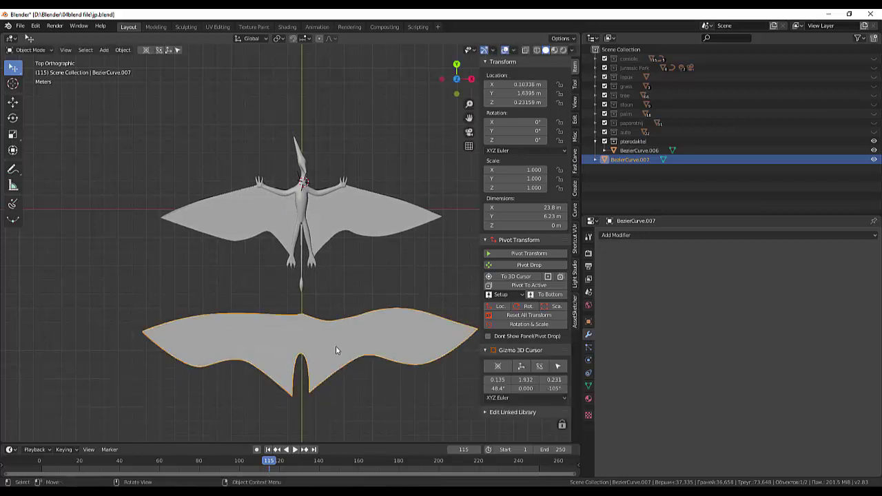
{"action": "key", "text": "Delete"}
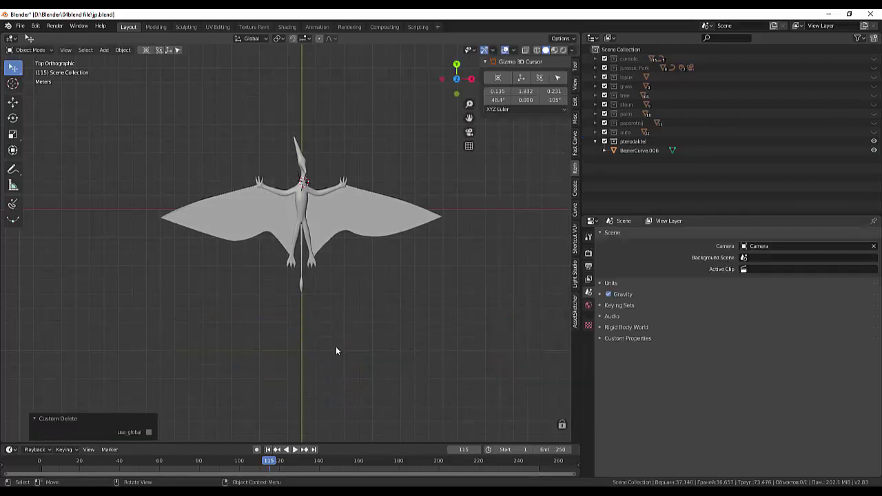
{"action": "mouse_move", "coordinate": [369, 314]}
{"action": "middle_mouse_down"}
{"action": "mouse_move", "coordinate": [452, 190]}
{"action": "mouse_move", "coordinate": [474, 193]}
{"action": "mouse_move", "coordinate": [507, 217]}
{"action": "mouse_move", "coordinate": [509, 266]}
{"action": "mouse_move", "coordinate": [528, 244]}
{"action": "mouse_move", "coordinate": [446, 312]}
{"action": "middle_mouse_up"}
{"action": "mouse_move", "coordinate": [337, 333]}
{"action": "middle_mouse_down"}
{"action": "mouse_move", "coordinate": [347, 300]}
{"action": "mouse_move", "coordinate": [351, 326]}
{"action": "mouse_move", "coordinate": [329, 333]}
{"action": "mouse_move", "coordinate": [304, 290]}
{"action": "mouse_move", "coordinate": [304, 298]}
{"action": "middle_mouse_up"}
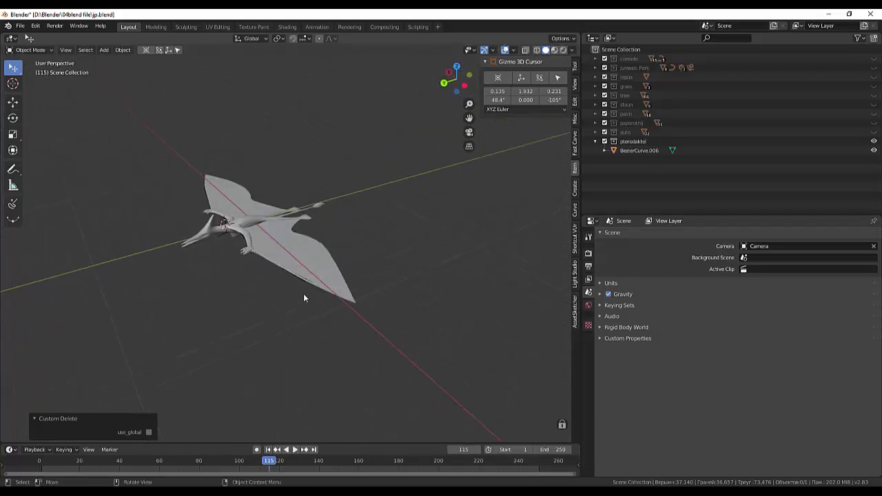
- Move the pterodactyl aside and make the diorama collections visible again
{"action": "left_click", "coordinate": [291, 256]}
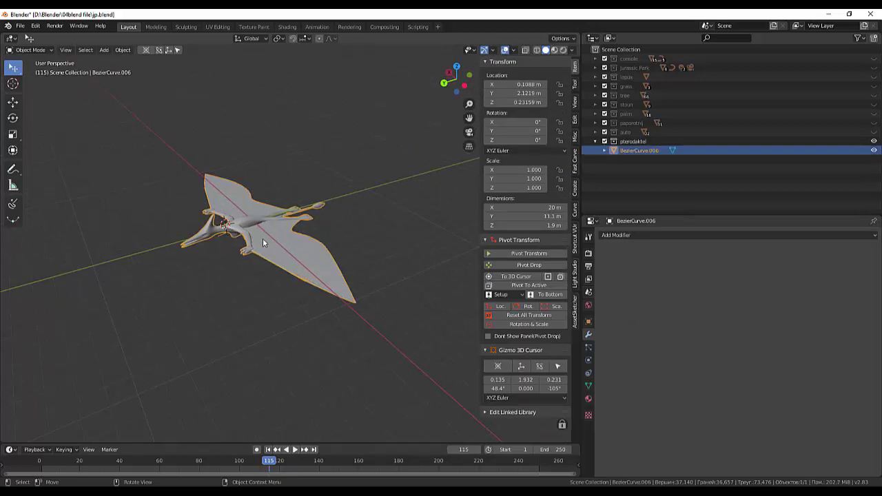
{"action": "key", "text": "g"}
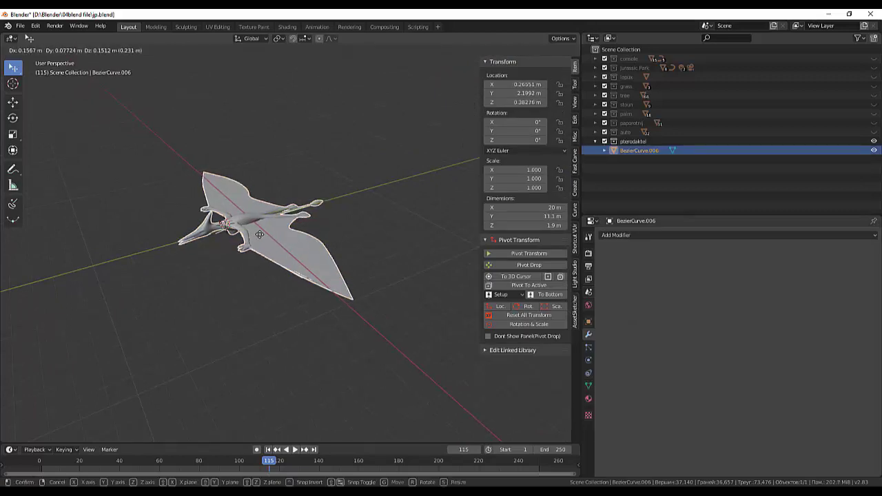
{"action": "left_click", "coordinate": [271, 106]}
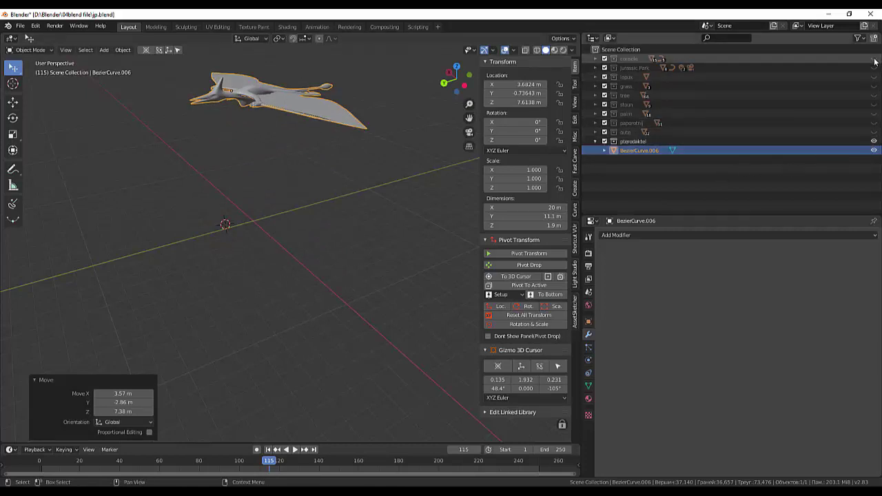
{"action": "left_click_drag", "start_coordinate": [874, 58], "coordinate": [874, 132]}
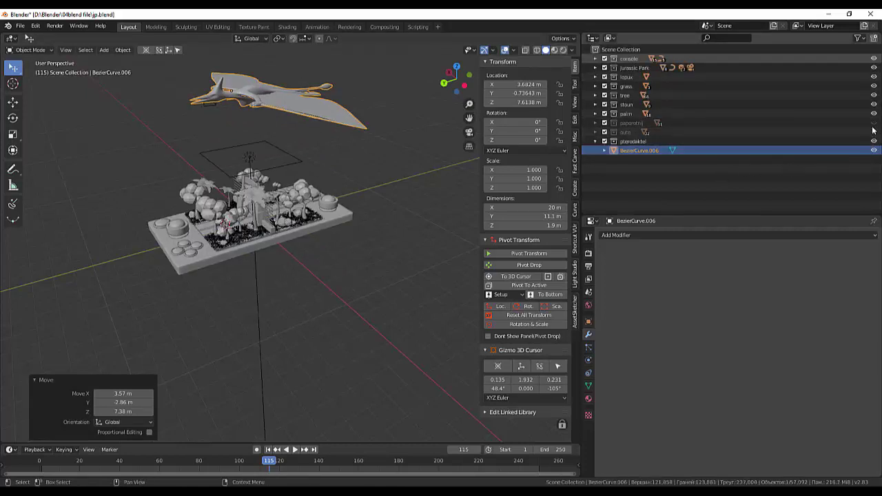
{"action": "left_click", "coordinate": [595, 141]}
{"action": "mouse_move", "coordinate": [409, 183]}
{"action": "middle_mouse_down"}
{"action": "mouse_move", "coordinate": [558, 185]}
{"action": "mouse_move", "coordinate": [2, 179]}
{"action": "middle_mouse_up"}
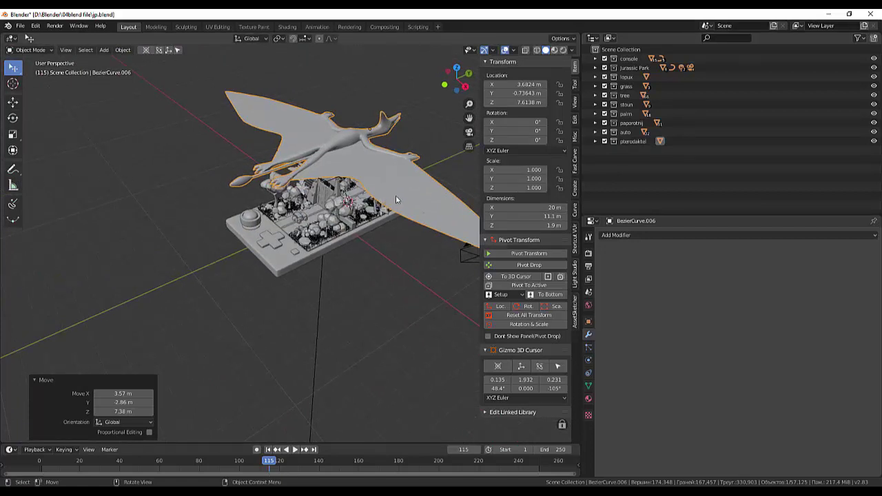
- Scale the pterodactyl to 0.127, move it toward the diorama, and turn it 274°
{"action": "key", "text": "s"}
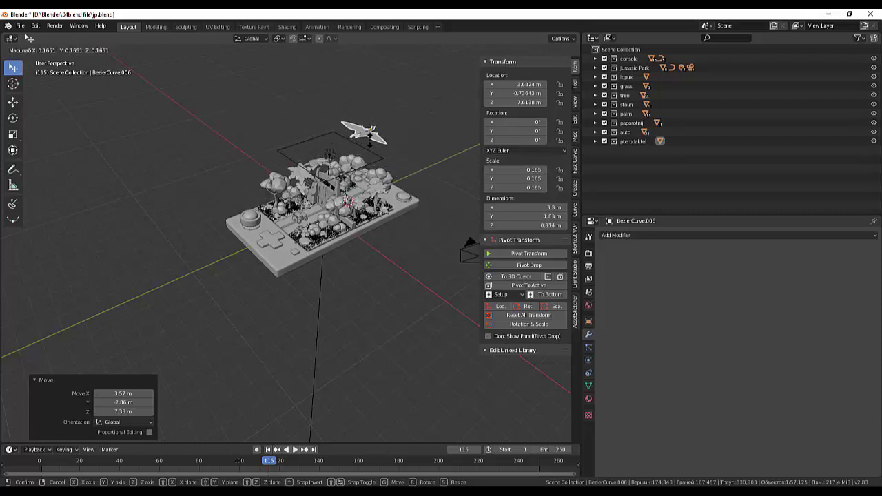
{"action": "left_click", "coordinate": [299, 234]}
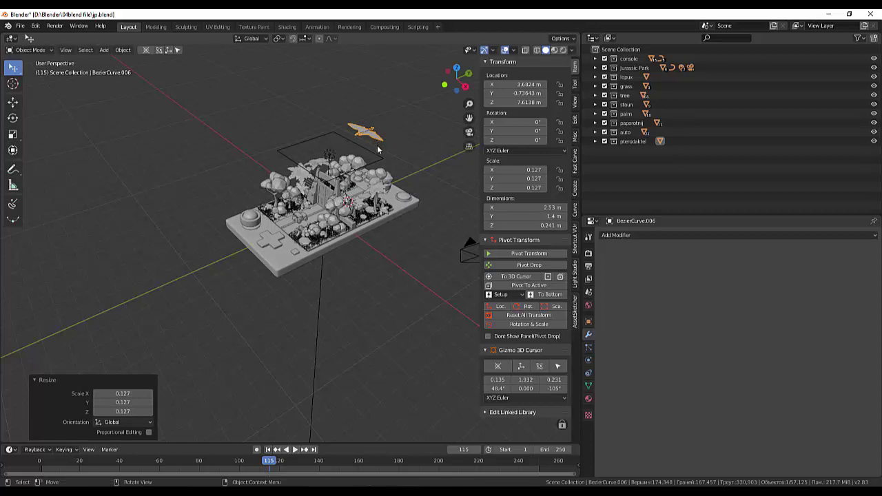
{"action": "key", "text": "r"}
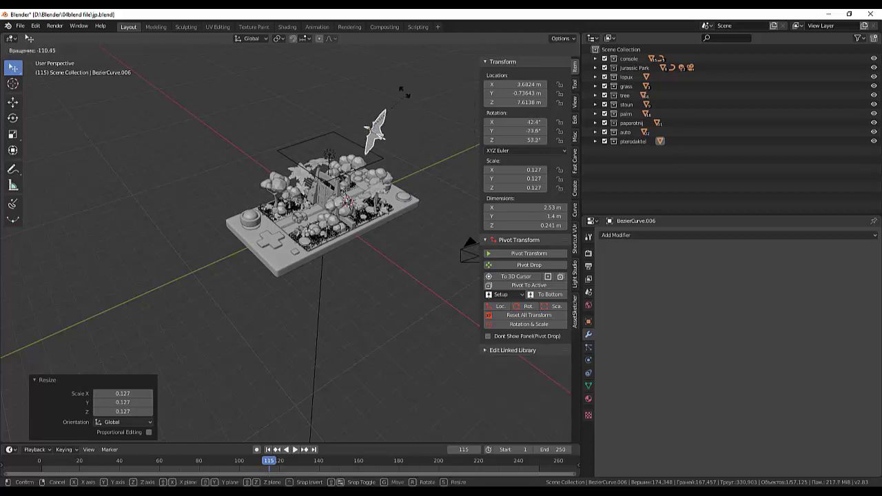
{"action": "left_click", "coordinate": [406, 139]}
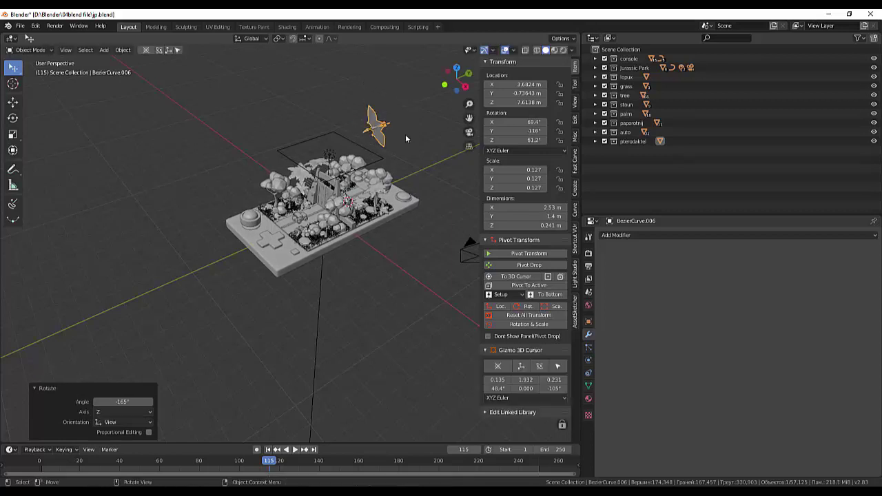
{"action": "scroll", "coordinate": [406, 139], "scroll_direction": "up", "scroll_amount": 3}
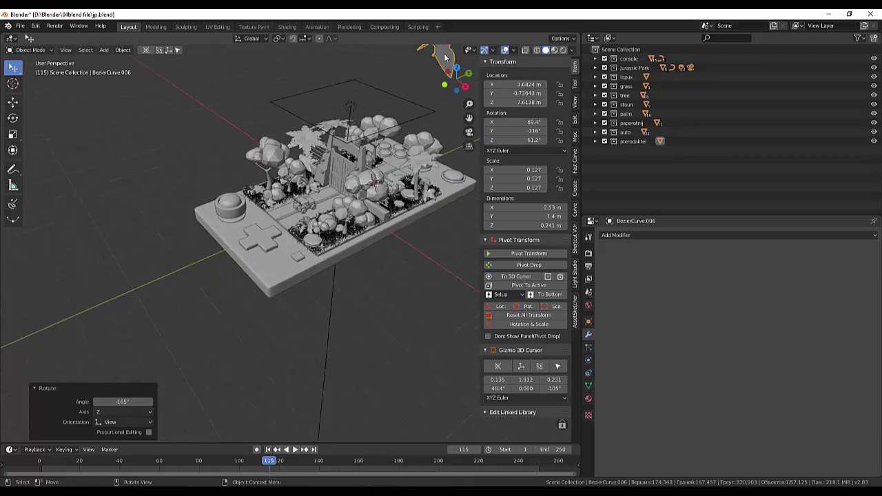
{"action": "key", "text": "g"}
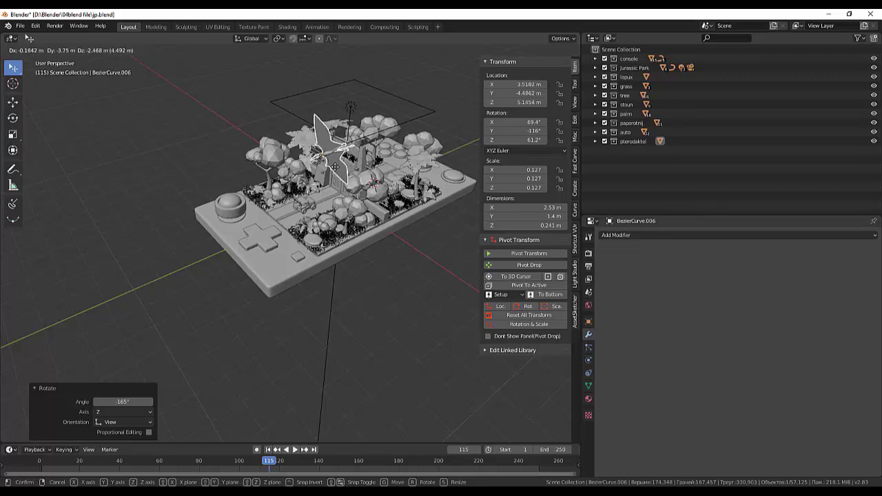
{"action": "key", "text": "Return"}
{"action": "middle_click_drag", "start_coordinate": [413, 152], "coordinate": [451, 188]}
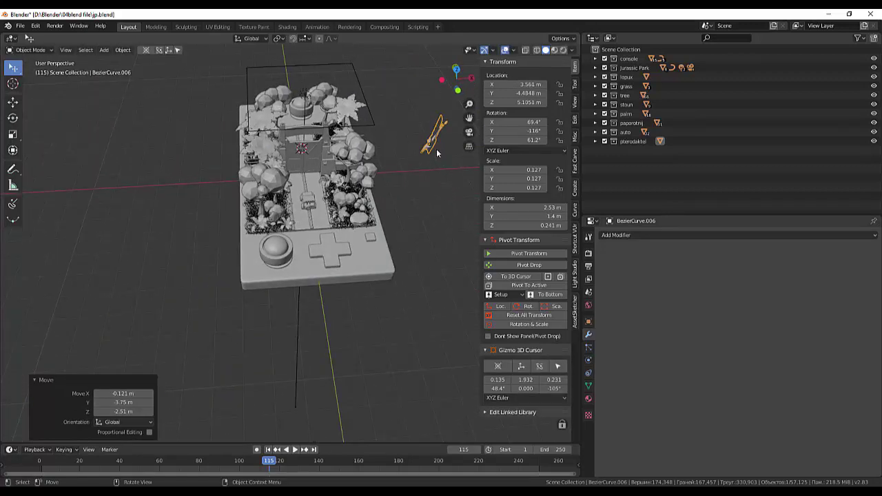
{"action": "key", "text": "g"}
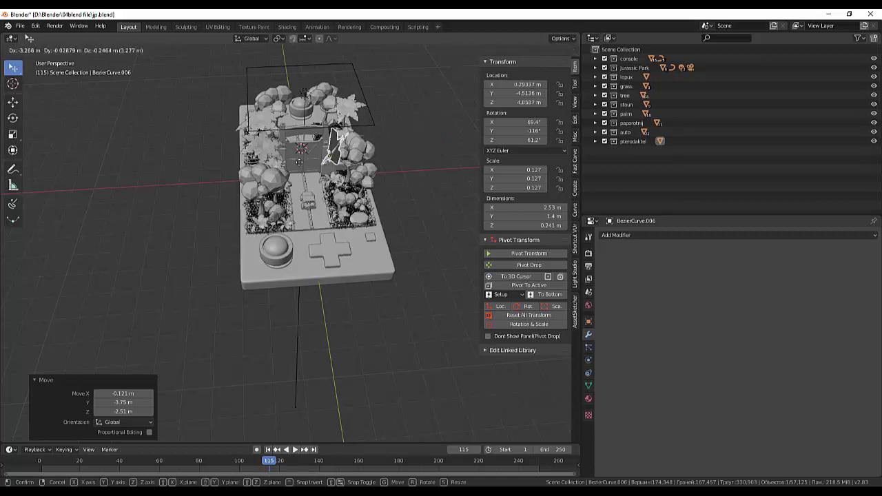
{"action": "key", "text": "Return"}
{"action": "key", "text": "r"}
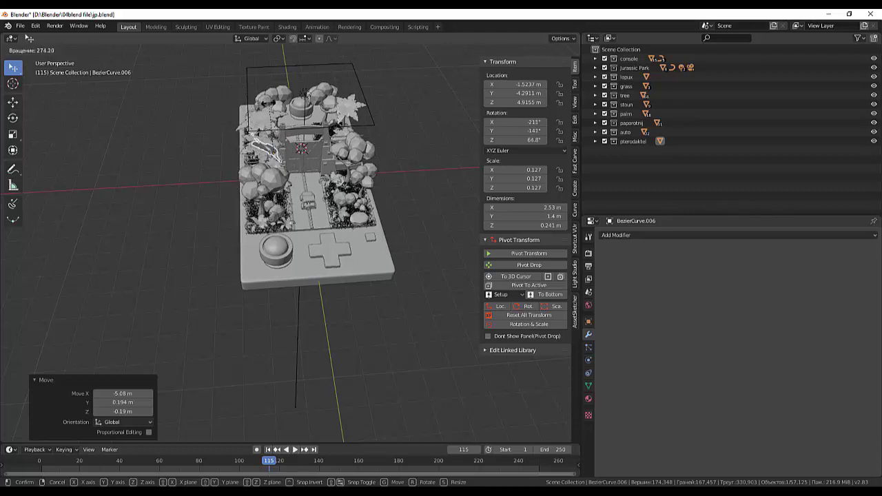
{"action": "key", "text": "Return"}
- Reposition and rotate the pterodactyl above the diorama's left side
{"action": "middle_click_drag", "start_coordinate": [359, 171], "coordinate": [249, 160]}
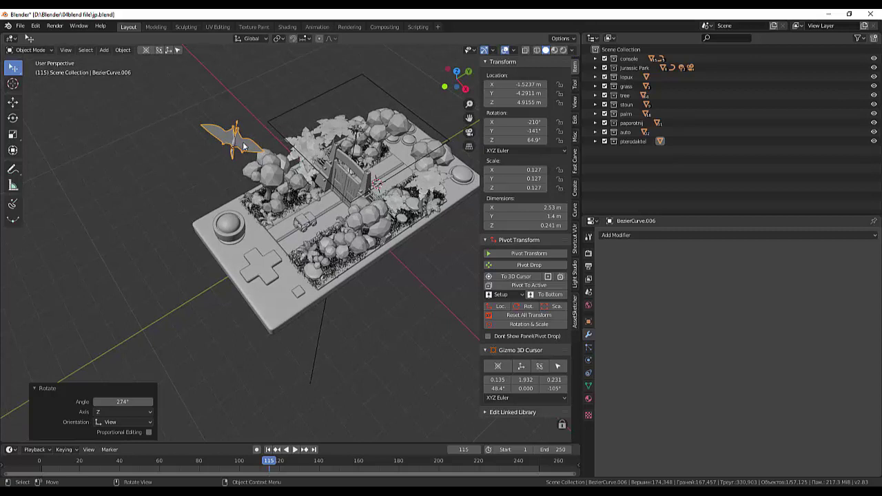
{"action": "left_click", "coordinate": [244, 146]}
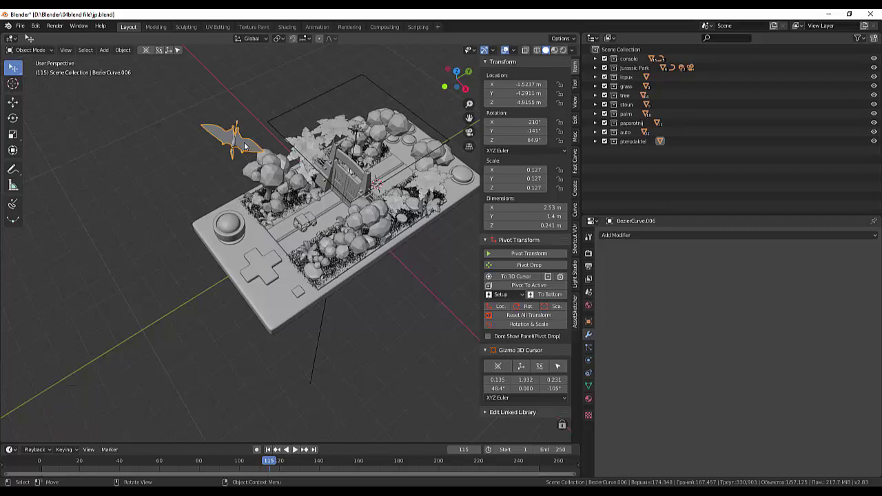
{"action": "key", "text": "g"}
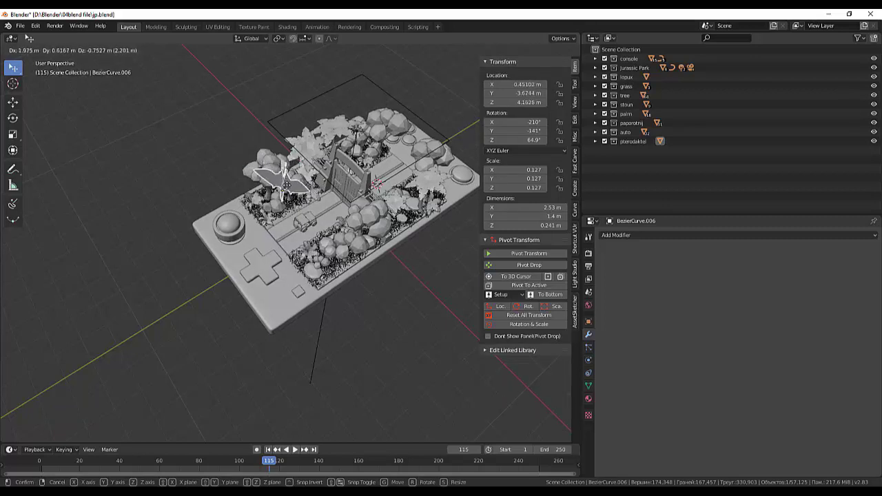
{"action": "left_click", "coordinate": [292, 188]}
{"action": "key", "text": "r"}
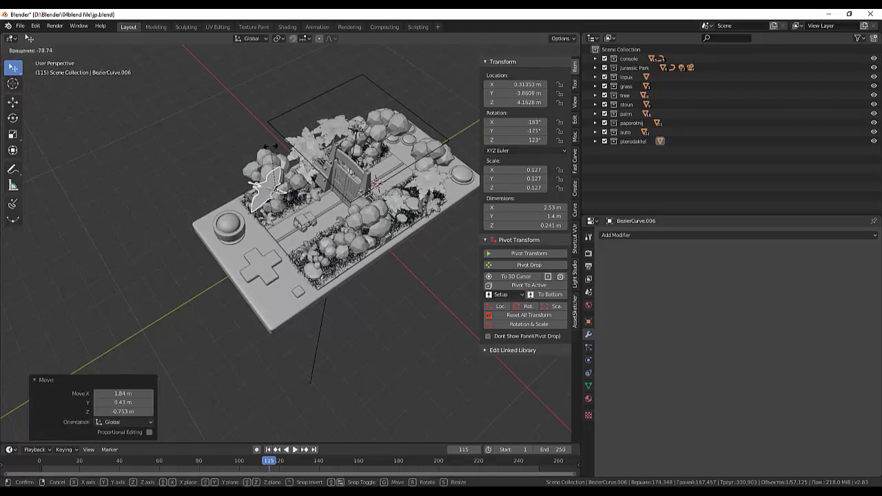
{"action": "left_click", "coordinate": [367, 276]}
{"action": "left_click", "coordinate": [368, 276]}
{"action": "scroll", "coordinate": [367, 277], "scroll_direction": "up", "scroll_amount": 2}
- Move the pterodactyl up and to the right above the left-side trees
{"action": "scroll", "coordinate": [368, 271], "scroll_direction": "up", "scroll_amount": 2}
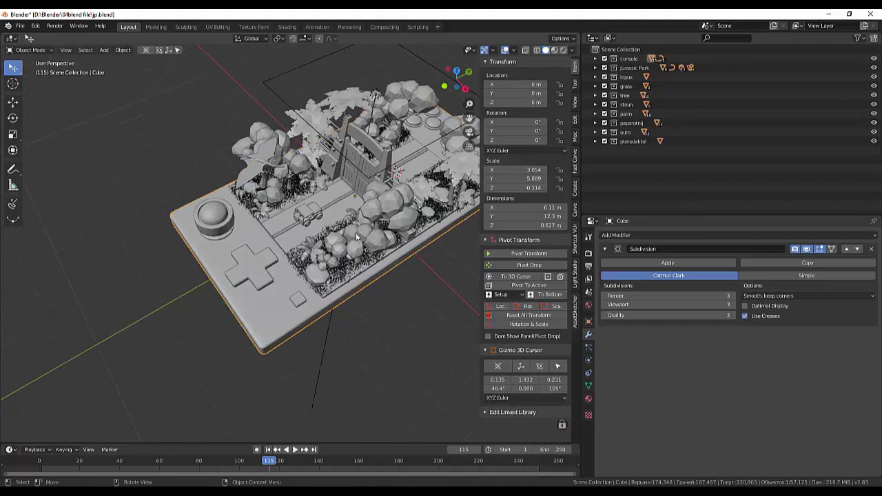
{"action": "scroll", "coordinate": [356, 232], "scroll_direction": "up", "scroll_amount": 2}
{"action": "scroll", "coordinate": [348, 233], "scroll_direction": "down", "scroll_amount": 1}
{"action": "middle_click_drag", "start_coordinate": [328, 237], "coordinate": [332, 233]}
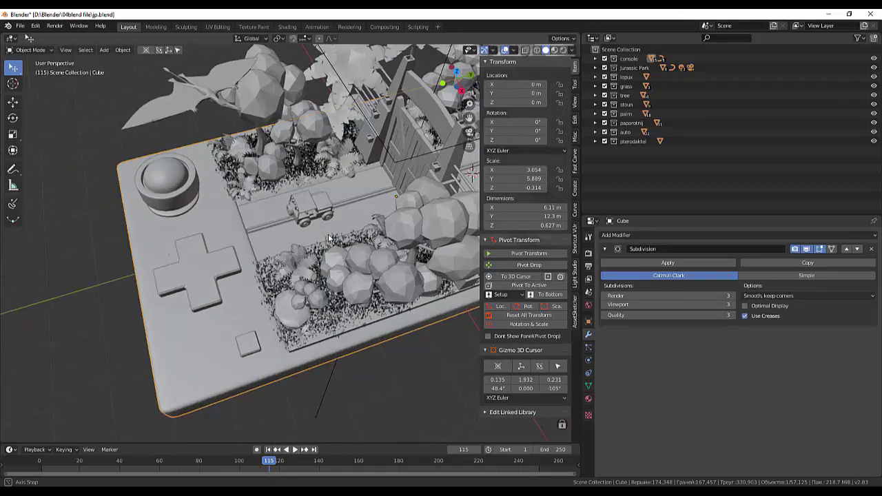
{"action": "middle_click_drag", "start_coordinate": [340, 181], "coordinate": [158, 165]}
{"action": "left_click", "coordinate": [144, 160]}
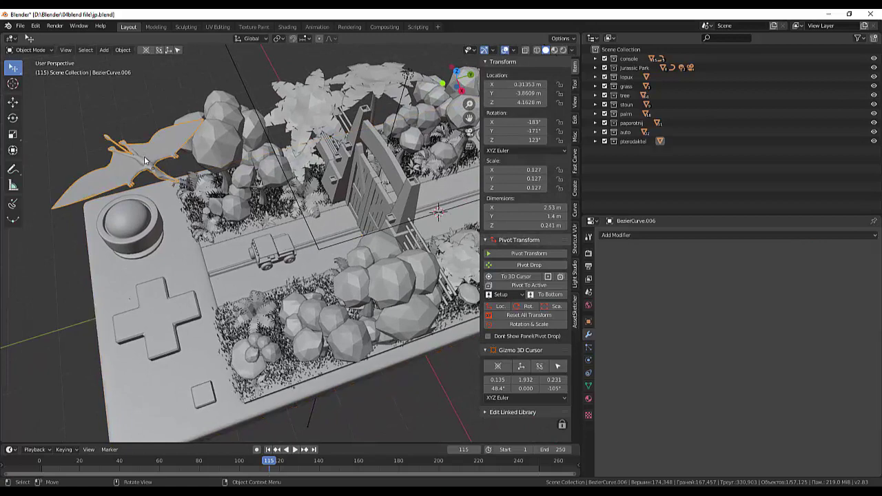
{"action": "key", "text": "g"}
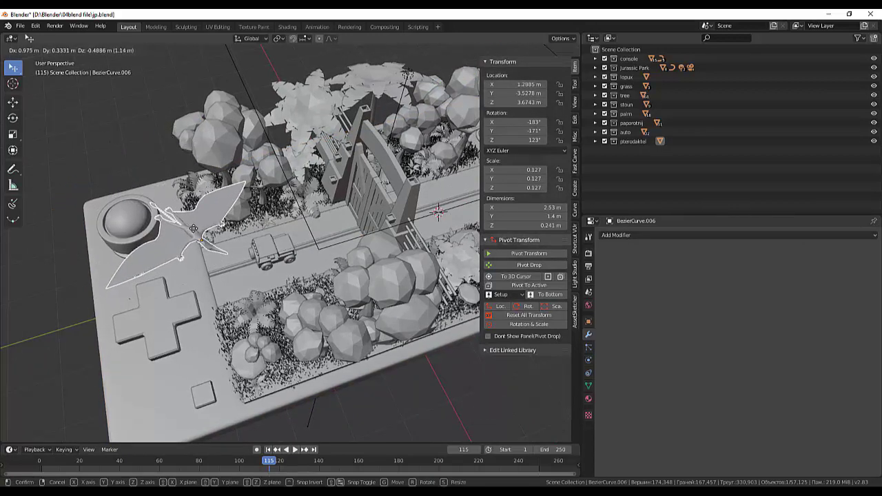
{"action": "left_click", "coordinate": [196, 222]}
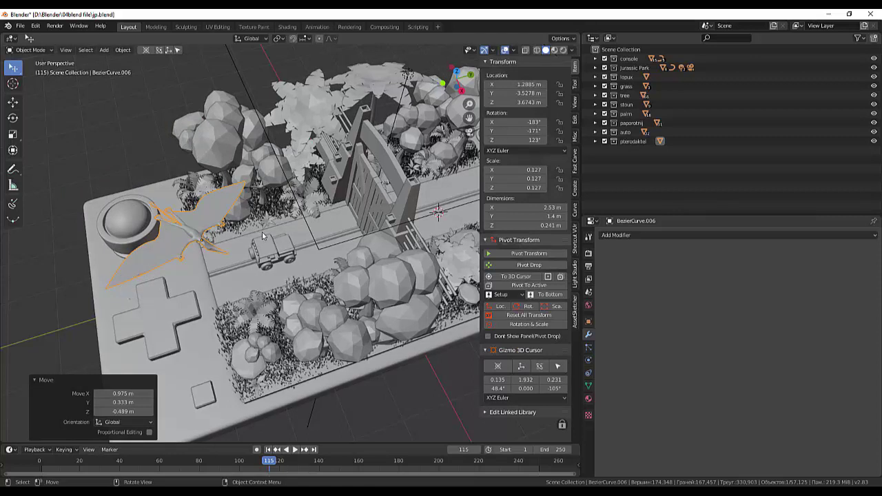
{"action": "key", "text": "g"}
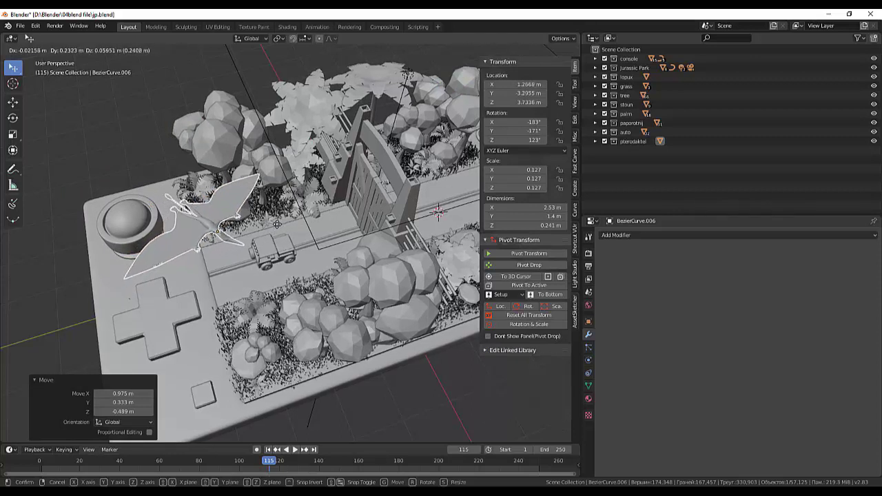
{"action": "left_click", "coordinate": [279, 230]}
{"action": "key", "text": "t"}
- Rotate the pterodactyl by -10.9°, 30.5° and -97.8°, then apply all its transforms
{"action": "key", "text": "r"}
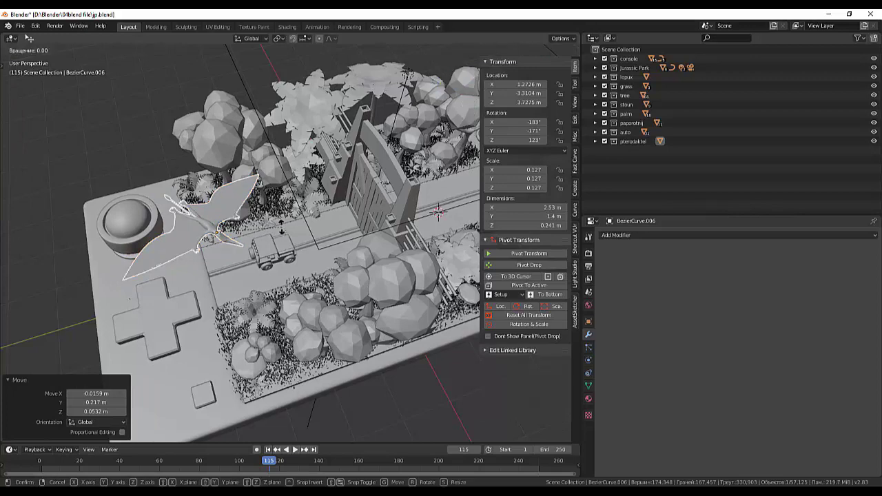
{"action": "left_click", "coordinate": [307, 210]}
{"action": "middle_click_drag", "start_coordinate": [307, 211], "coordinate": [257, 147]}
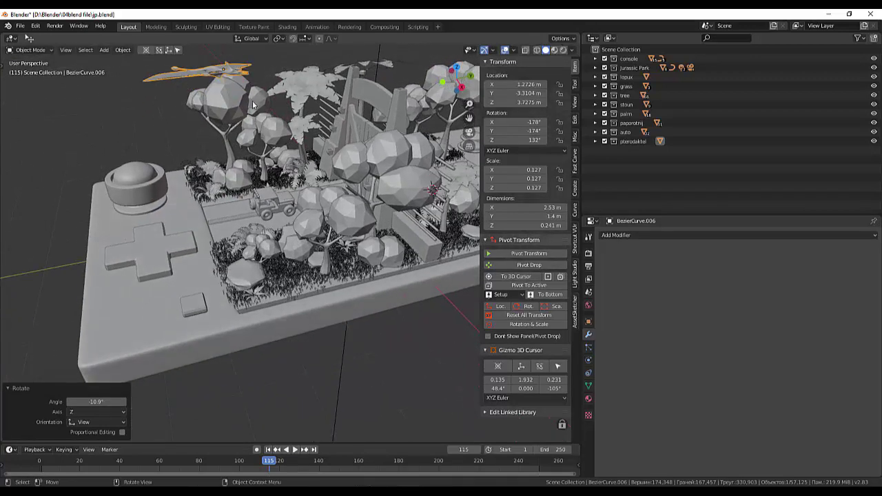
{"action": "key", "text": "r"}
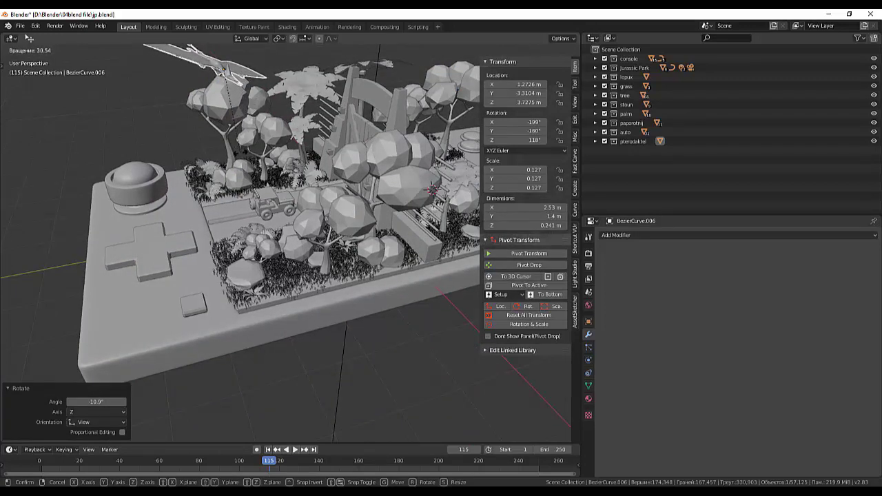
{"action": "left_click", "coordinate": [249, 160]}
{"action": "middle_click_drag", "start_coordinate": [250, 160], "coordinate": [271, 195]}
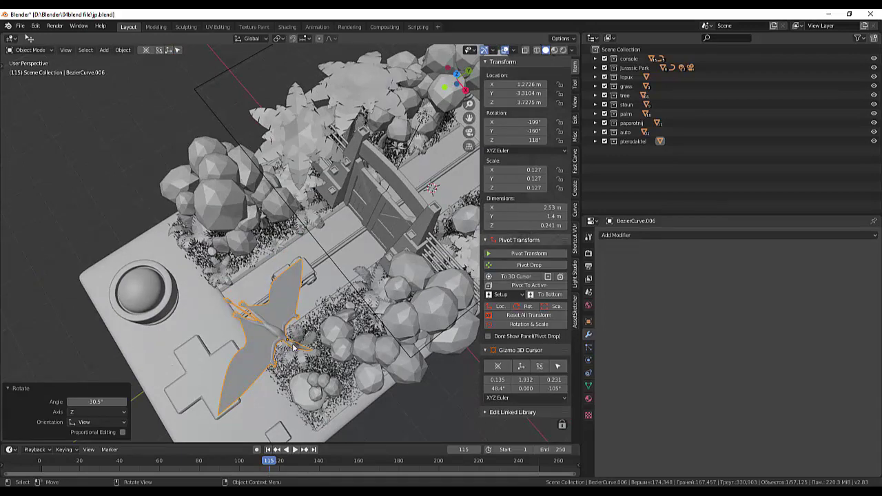
{"action": "key", "text": "r"}
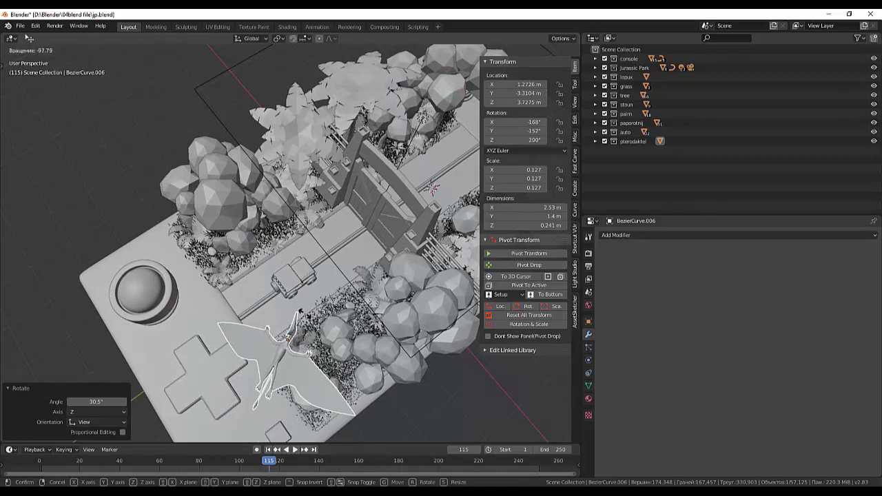
{"action": "left_click", "coordinate": [300, 313]}
{"action": "mouse_move", "coordinate": [301, 314]}
{"action": "middle_mouse_down"}
{"action": "mouse_move", "coordinate": [346, 304]}
{"action": "mouse_move", "coordinate": [241, 215]}
{"action": "middle_mouse_up"}
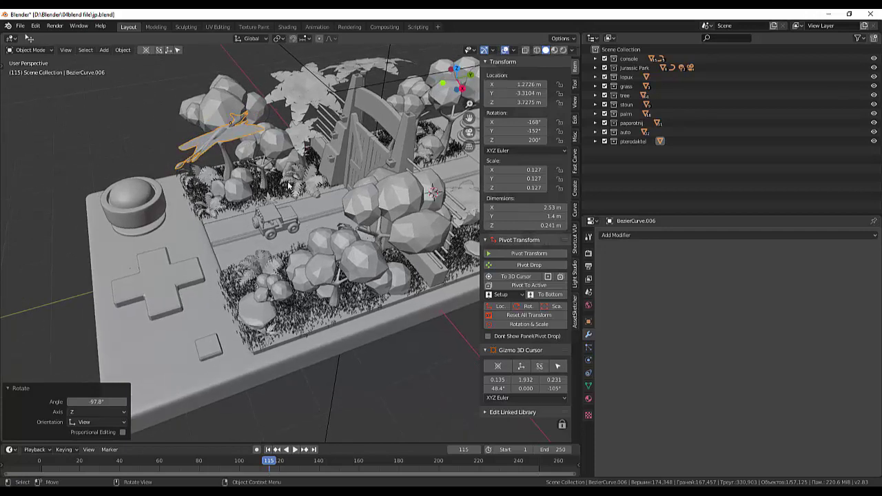
{"action": "left_click", "coordinate": [527, 315]}
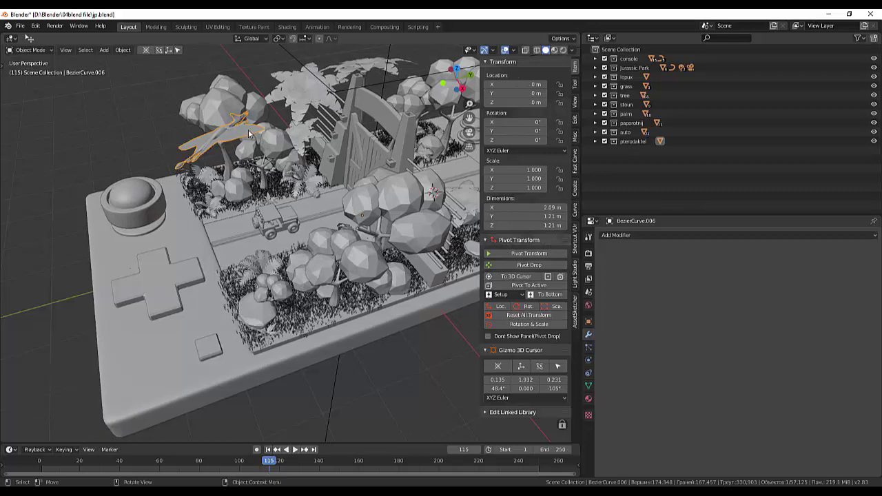
- Set the pterodactyl's origin to its geometry, adjusting its rotation before and after
{"action": "key", "text": "r"}
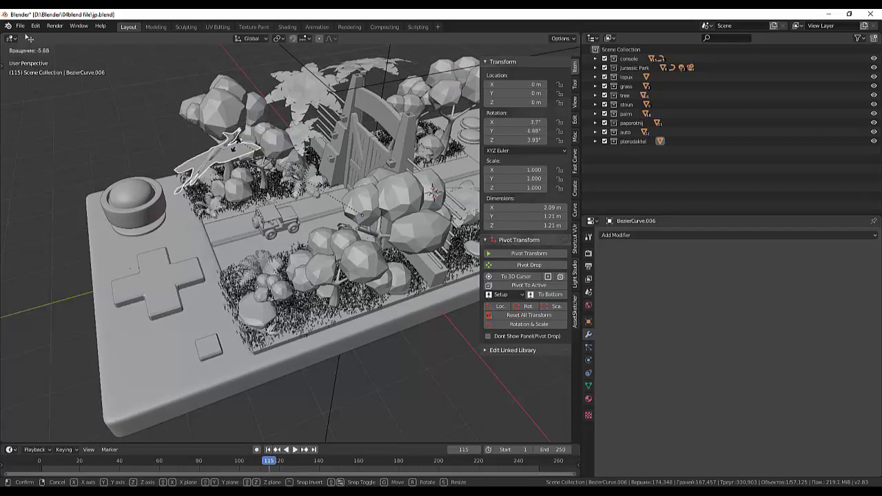
{"action": "left_click", "coordinate": [191, 136]}
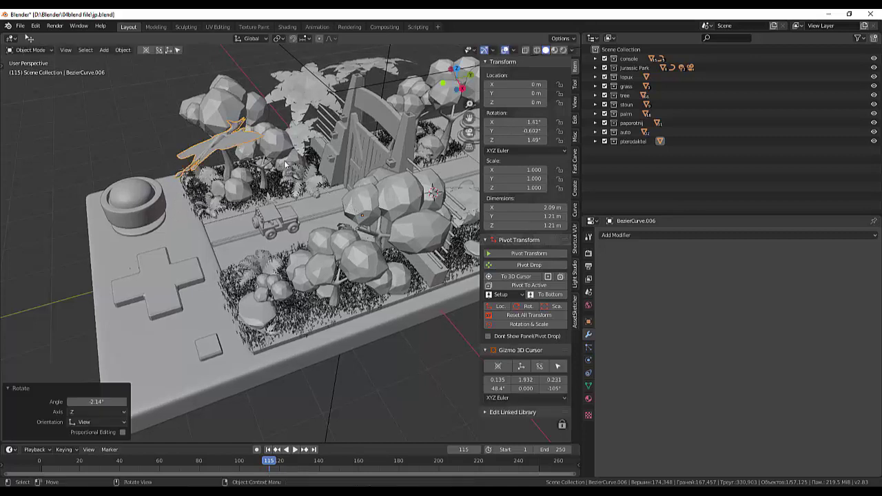
{"action": "left_click", "coordinate": [122, 50]}
{"action": "mouse_move", "coordinate": [137, 70]}
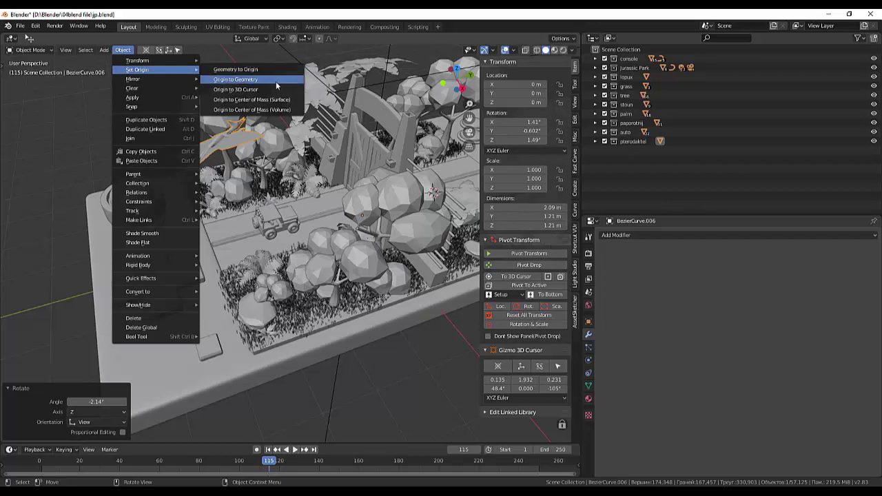
{"action": "left_click", "coordinate": [269, 80]}
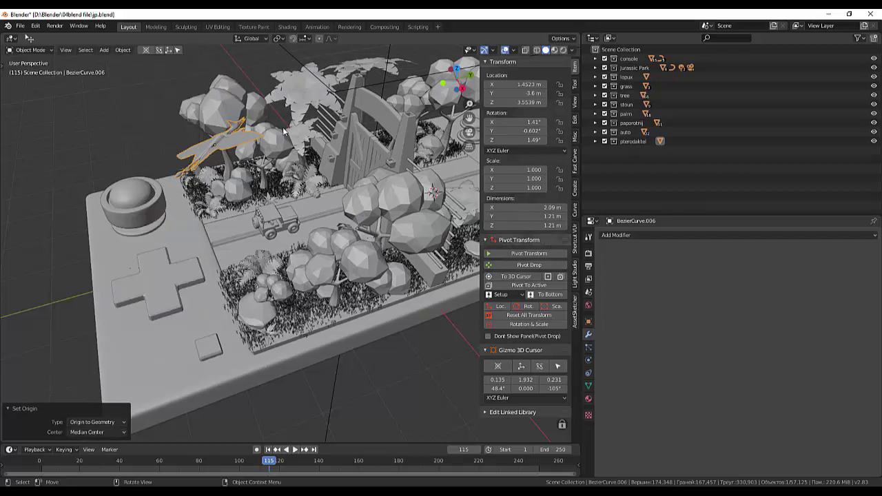
{"action": "key", "text": "r"}
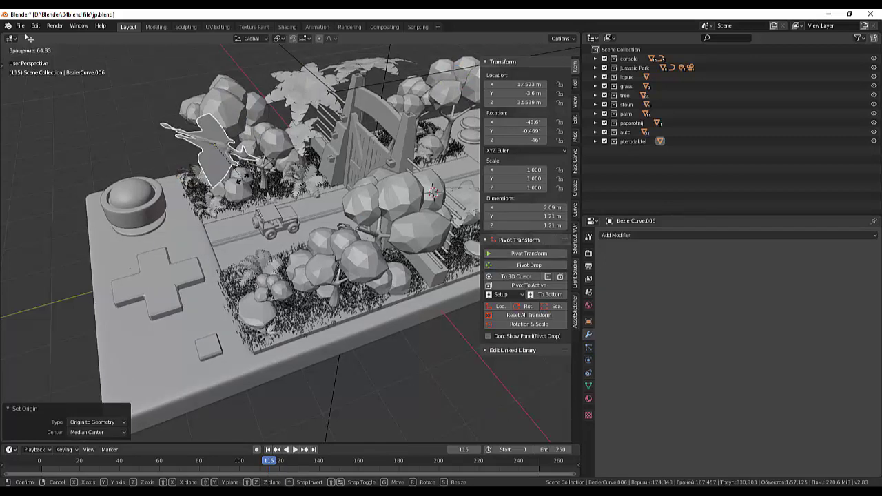
{"action": "left_click", "coordinate": [222, 169]}
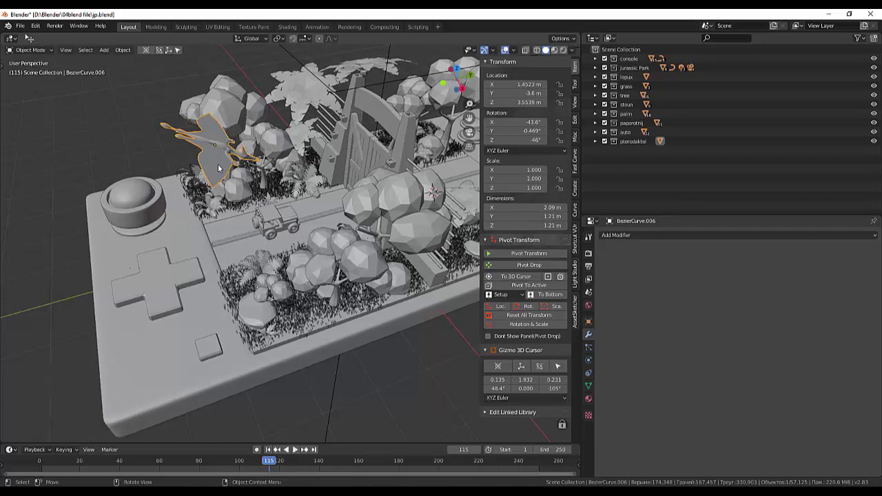
- Raise the pterodactyl to Z 3.6025 m, turn it on global Z with wings spread, and scale to 0.721
{"action": "key", "text": "g"}
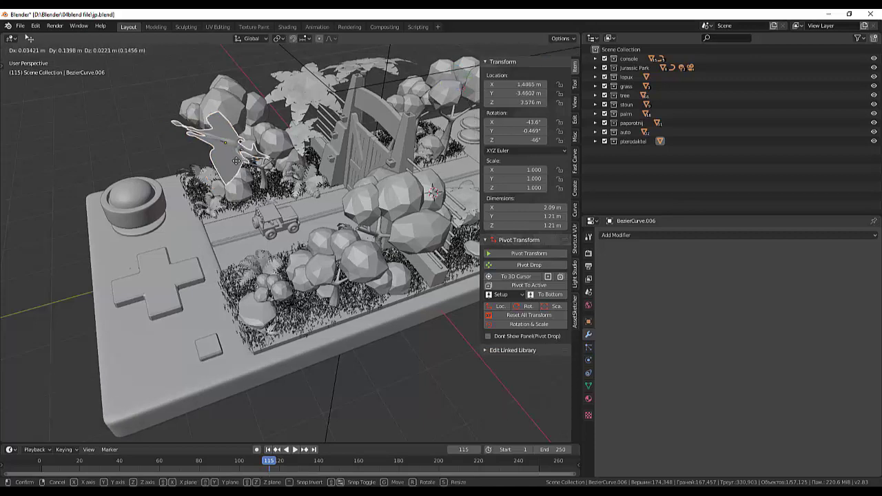
{"action": "left_click", "coordinate": [277, 188]}
{"action": "mouse_move", "coordinate": [278, 188]}
{"action": "middle_mouse_down"}
{"action": "mouse_move", "coordinate": [319, 185]}
{"action": "mouse_move", "coordinate": [286, 198]}
{"action": "middle_mouse_up"}
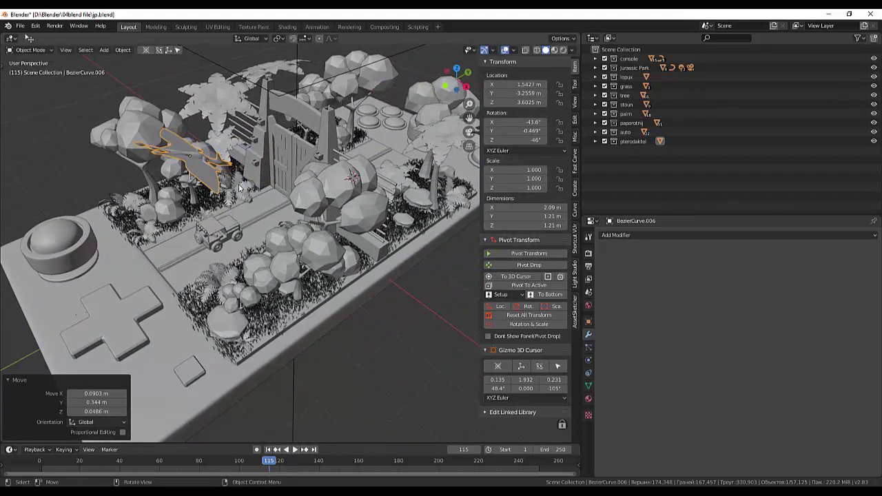
{"action": "left_click", "coordinate": [210, 181]}
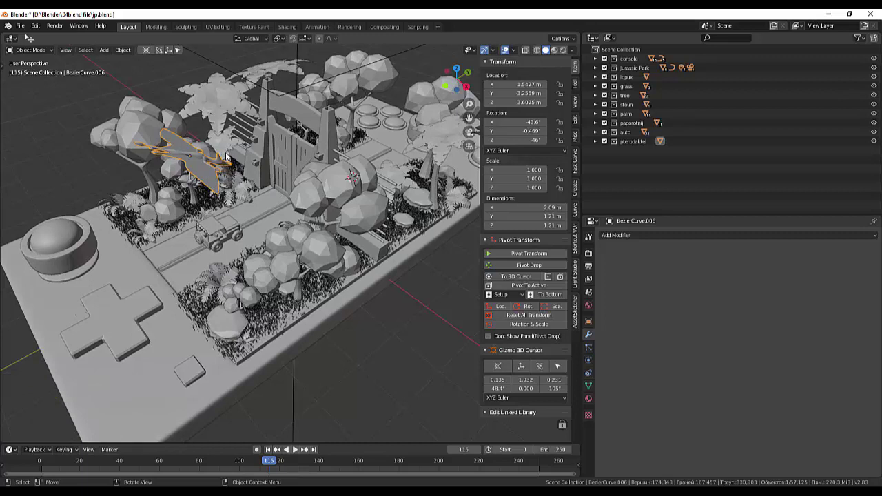
{"action": "key", "text": "r"}
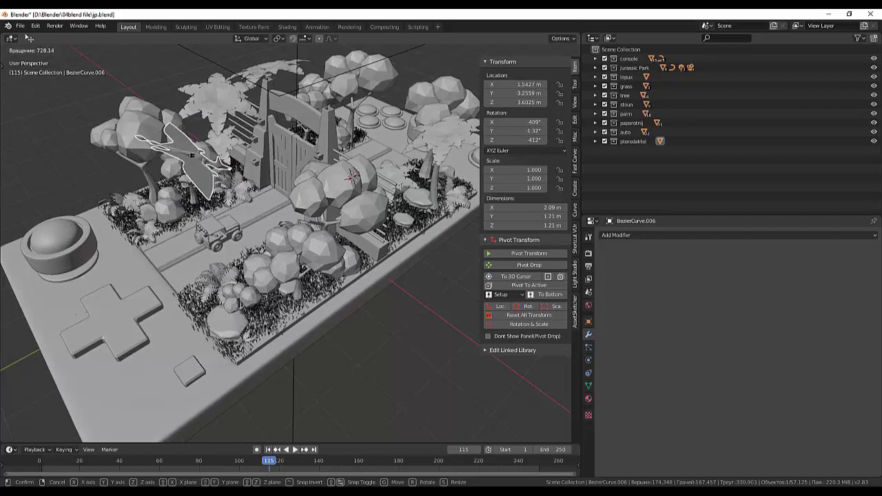
{"action": "left_click", "coordinate": [210, 169]}
{"action": "key", "text": "r"}
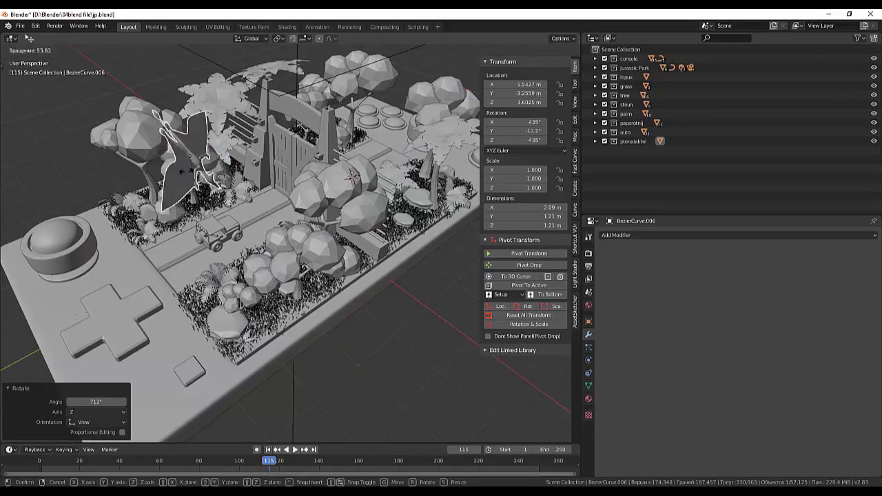
{"action": "key", "text": "z"}
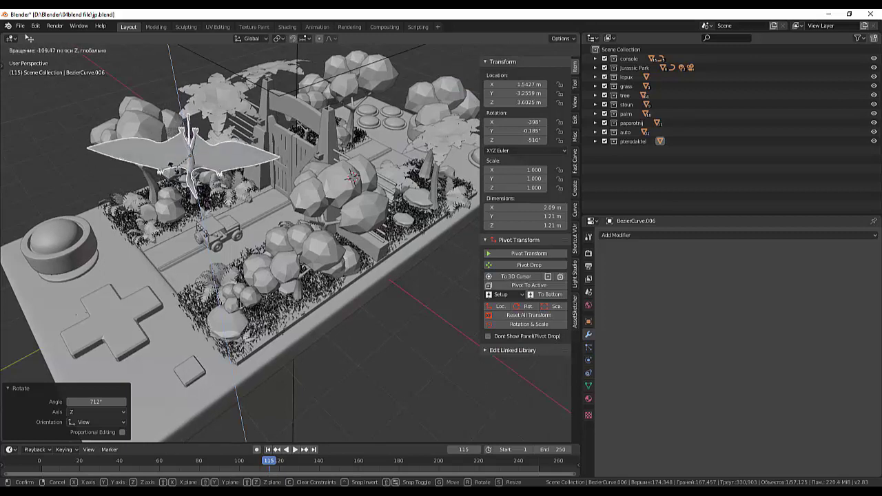
{"action": "left_click", "coordinate": [170, 172]}
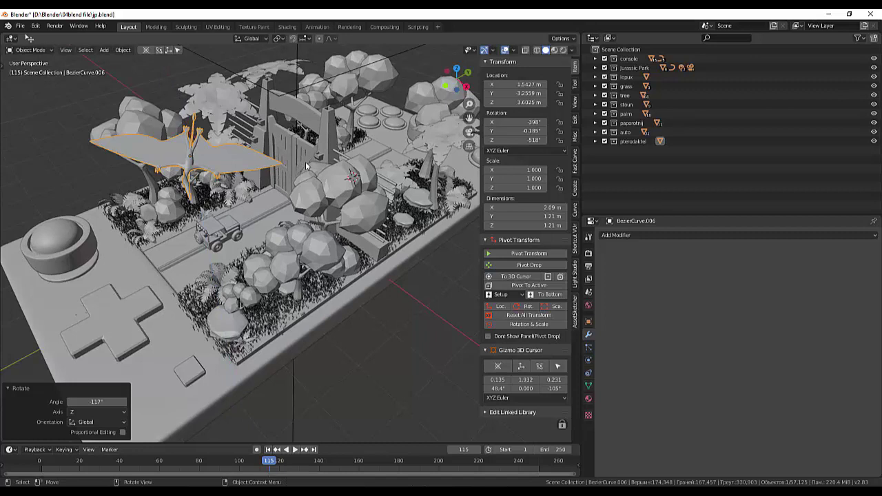
{"action": "key", "text": "s"}
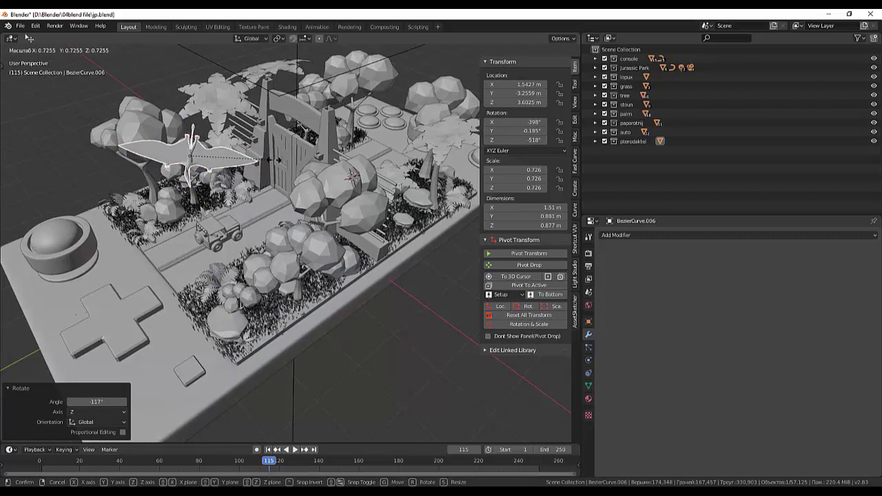
{"action": "left_click", "coordinate": [274, 160]}
- Switch to Material Preview shading and lift the pterodactyl along Z to 4.5595 m
{"action": "left_click", "coordinate": [224, 167]}
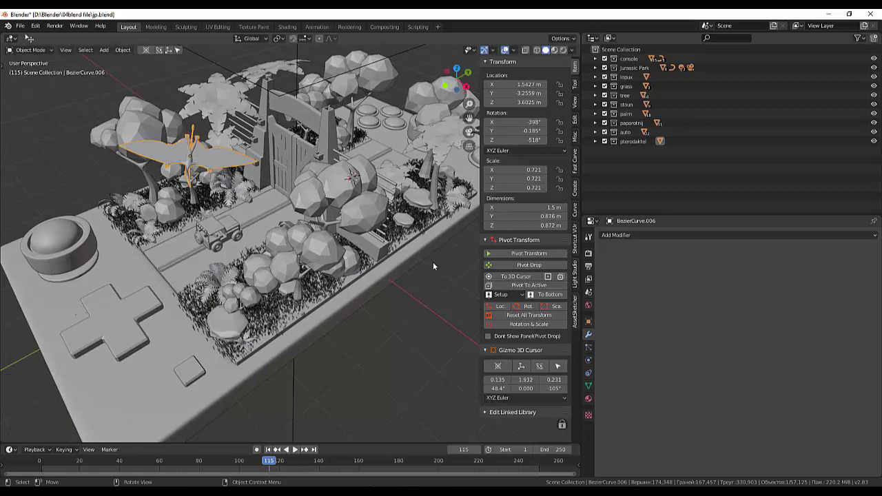
{"action": "left_click", "coordinate": [555, 50]}
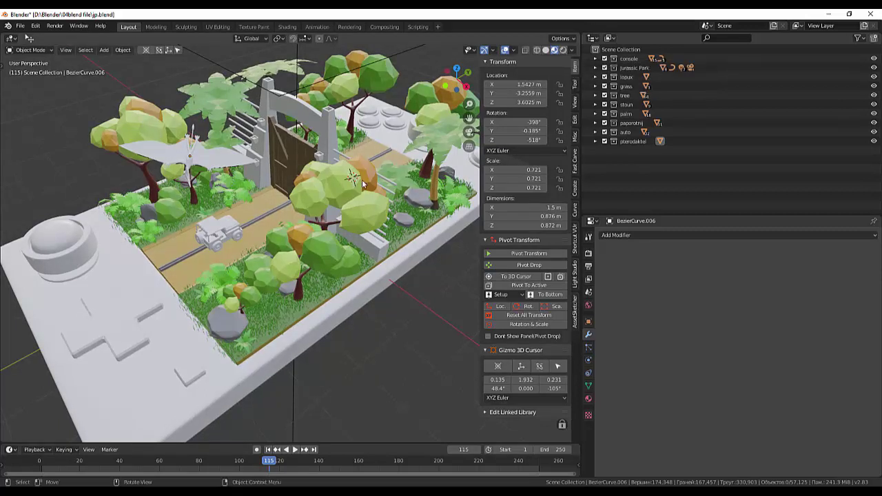
{"action": "left_click", "coordinate": [218, 163]}
{"action": "key", "text": "g"}
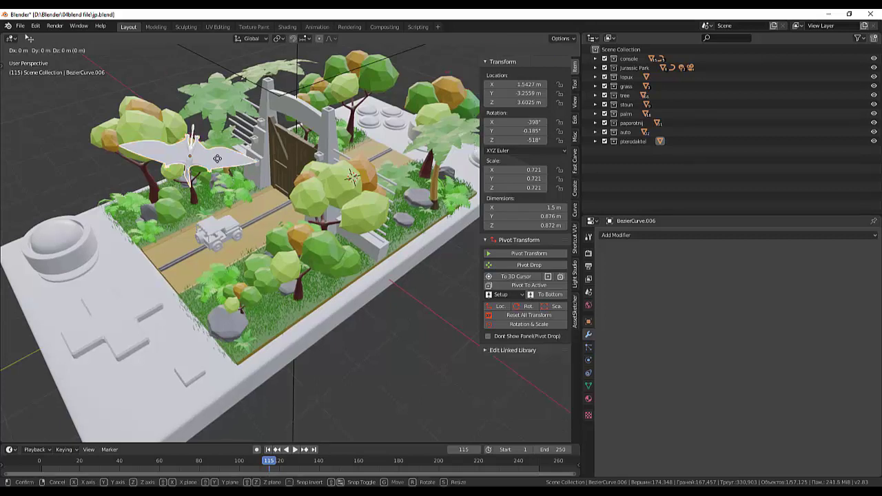
{"action": "key", "text": "z"}
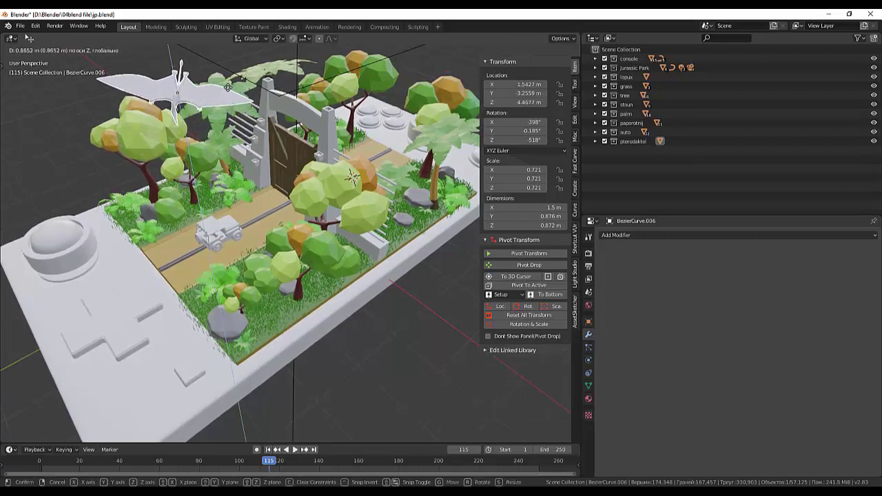
{"action": "left_click", "coordinate": [229, 89]}
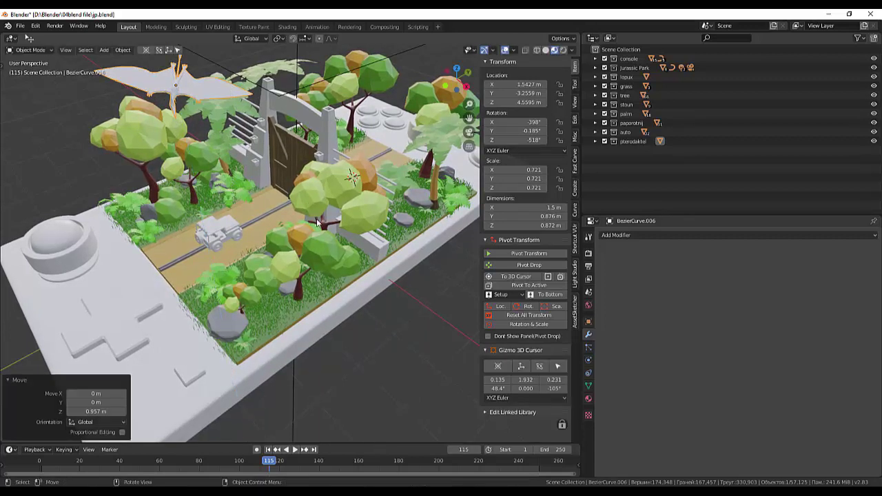
- Add a new pterodactyl material with a muted tan base colour (HSV 0.125, 0.358, 0.493)
{"action": "left_click", "coordinate": [589, 400]}
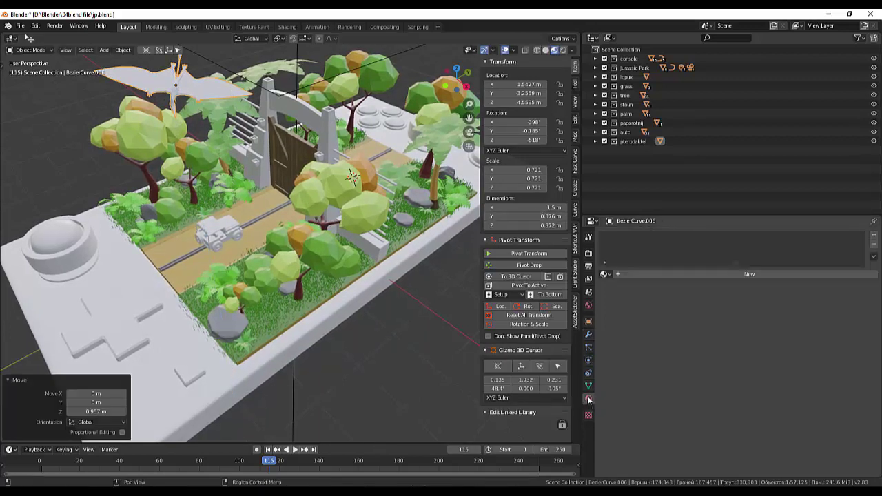
{"action": "left_click", "coordinate": [709, 273]}
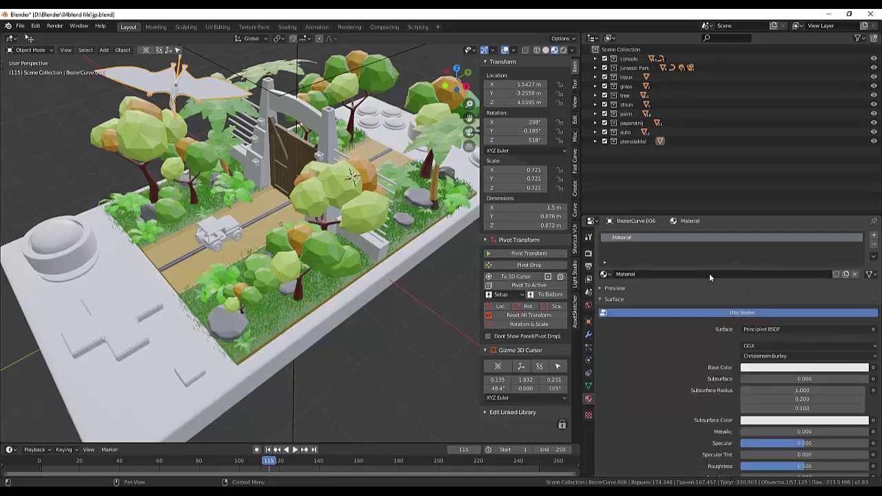
{"action": "left_click", "coordinate": [781, 368]}
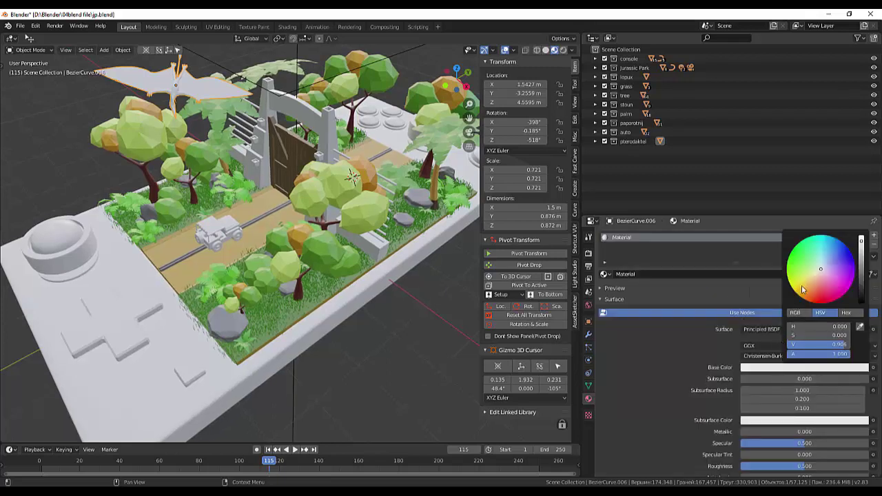
{"action": "mouse_move", "coordinate": [861, 262]}
{"action": "left_mouse_down"}
{"action": "mouse_move", "coordinate": [861, 300]}
{"action": "mouse_move", "coordinate": [861, 270]}
{"action": "mouse_move", "coordinate": [821, 279]}
{"action": "left_mouse_up"}
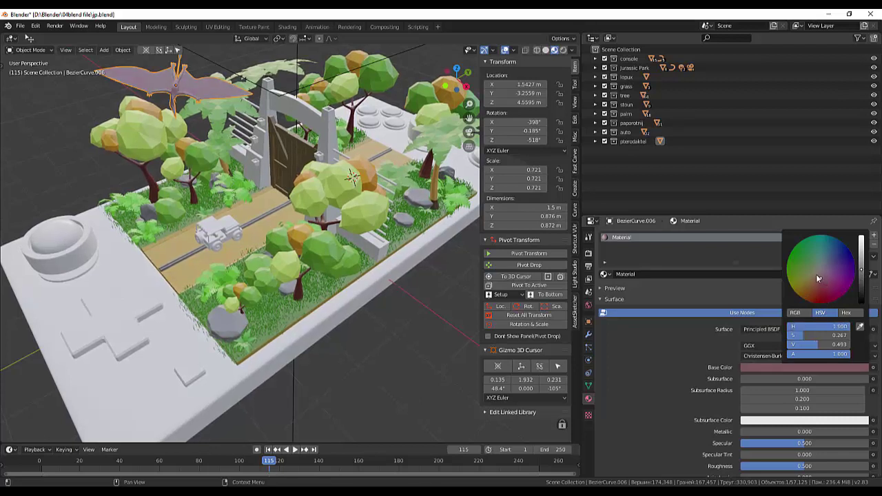
{"action": "left_click_drag", "start_coordinate": [817, 278], "coordinate": [812, 278]}
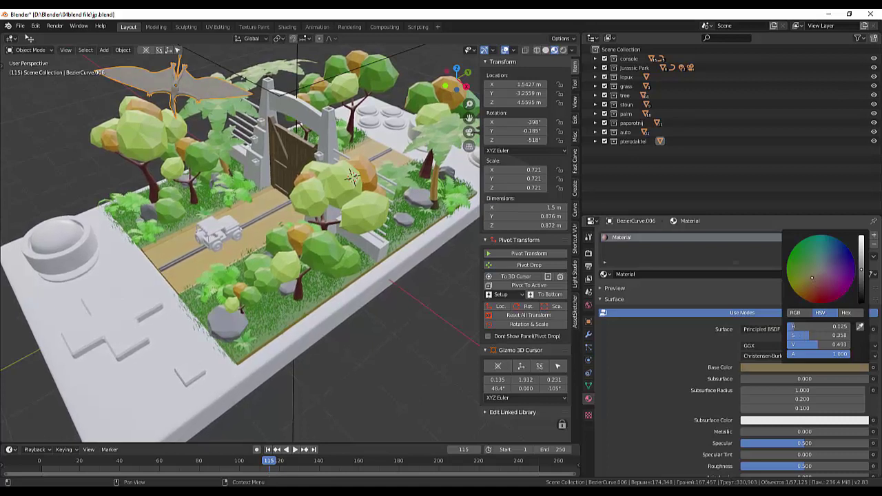
{"action": "left_click", "coordinate": [435, 366]}
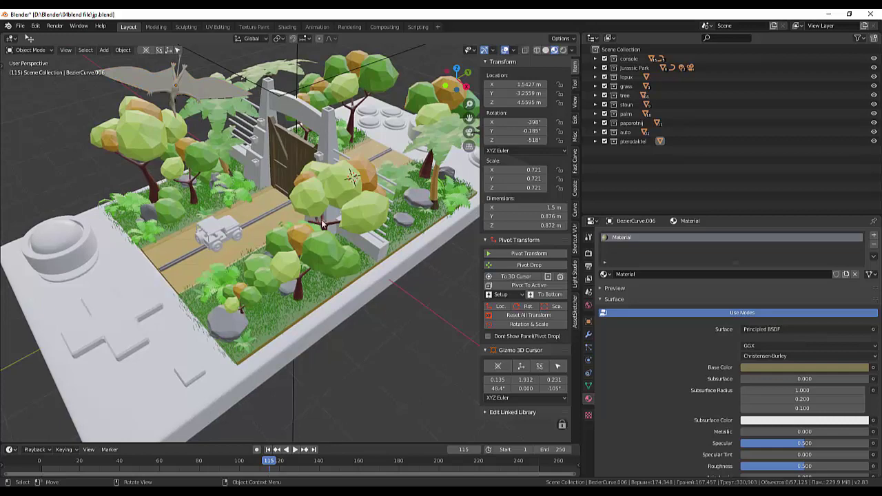
- Select the pterodactyl and frame it in the foreground above the diorama's gate
{"action": "scroll", "coordinate": [281, 153], "scroll_direction": "up", "scroll_amount": 2}
{"action": "scroll", "coordinate": [282, 153], "scroll_direction": "down", "scroll_amount": 2}
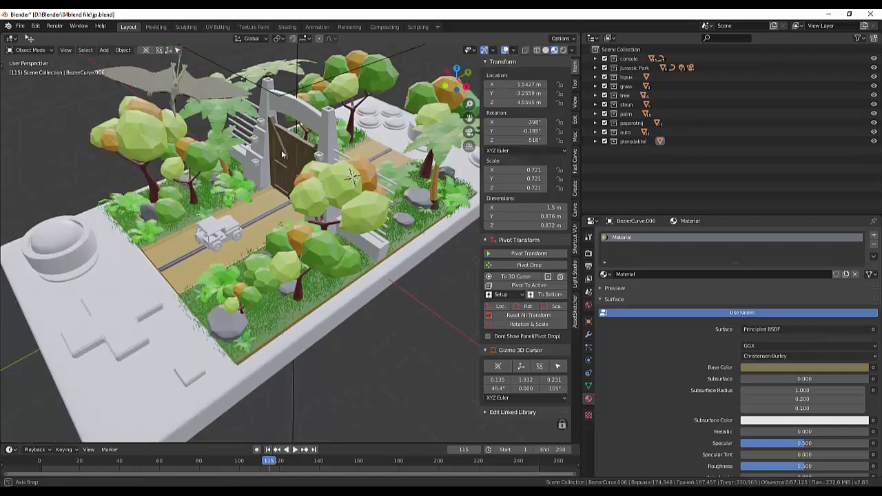
{"action": "middle_click_drag", "start_coordinate": [282, 154], "coordinate": [285, 150]}
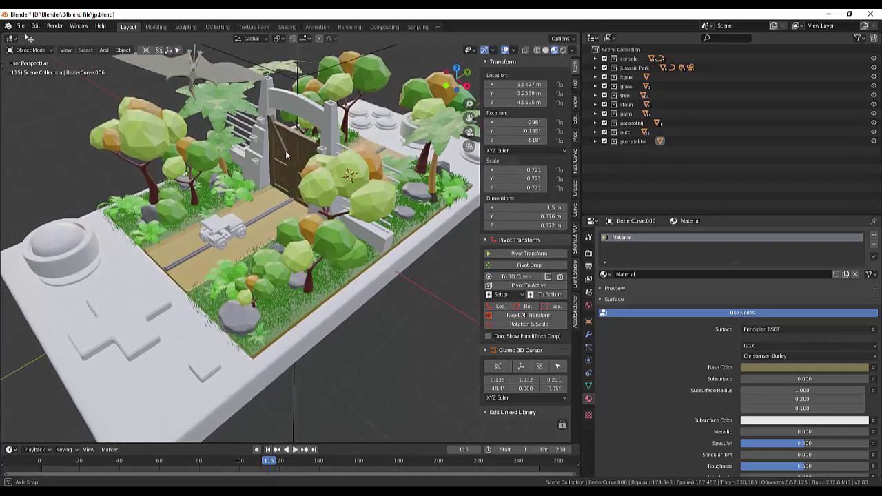
{"action": "scroll", "coordinate": [234, 109], "scroll_direction": "up", "scroll_amount": 2}
{"action": "scroll", "coordinate": [236, 109], "scroll_direction": "down", "scroll_amount": 3}
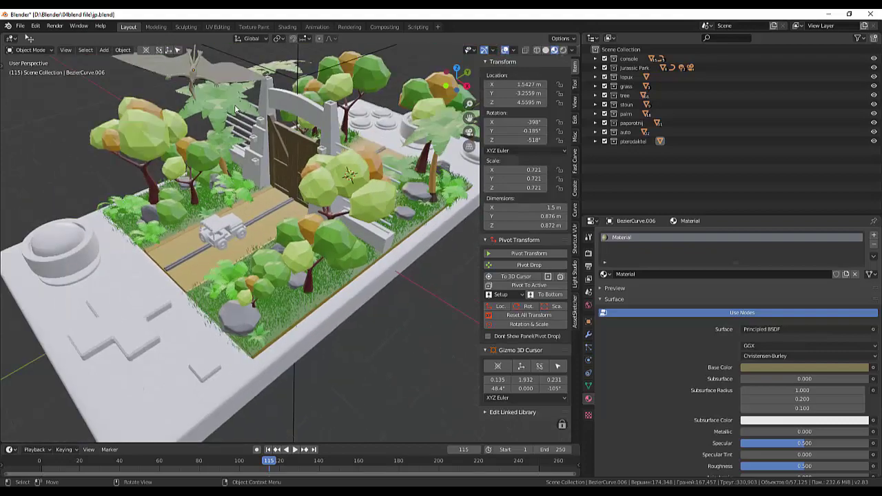
{"action": "mouse_move", "coordinate": [236, 103]}
{"action": "middle_mouse_down"}
{"action": "mouse_move", "coordinate": [253, 138]}
{"action": "mouse_move", "coordinate": [228, 167]}
{"action": "middle_mouse_up"}
{"action": "scroll", "coordinate": [227, 165], "scroll_direction": "up", "scroll_amount": 2}
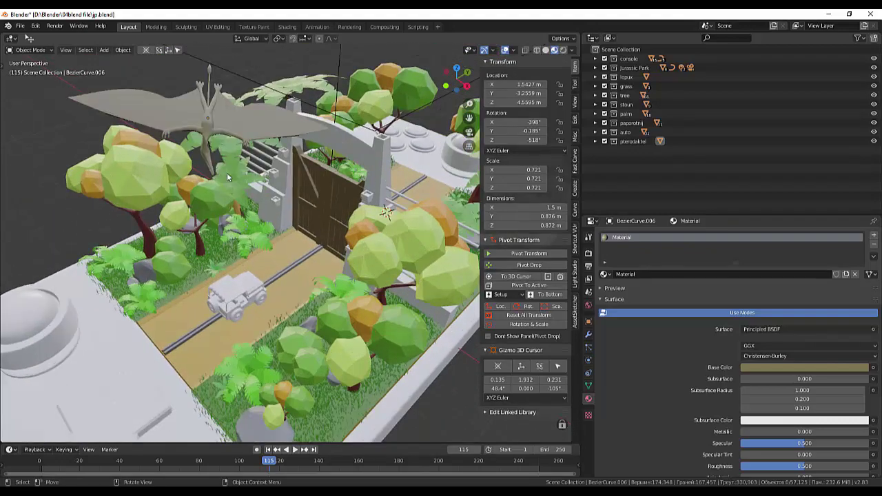
{"action": "scroll", "coordinate": [226, 173], "scroll_direction": "up", "scroll_amount": 2}
{"action": "scroll", "coordinate": [226, 172], "scroll_direction": "down", "scroll_amount": 1}
{"action": "middle_click_drag", "start_coordinate": [225, 163], "coordinate": [229, 169]}
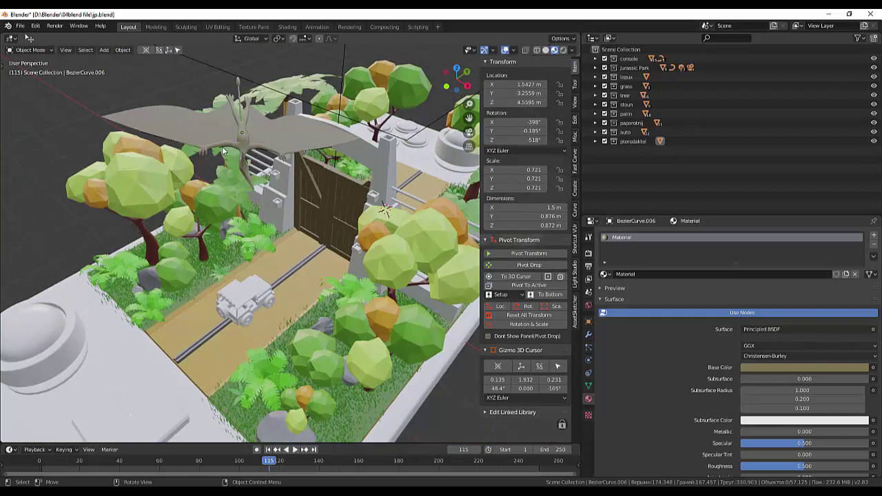
{"action": "left_click", "coordinate": [223, 151]}
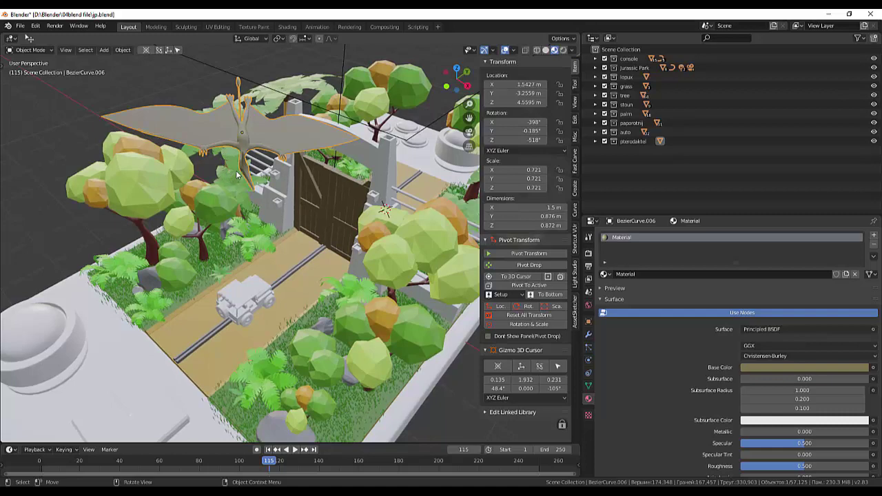
{"action": "scroll", "coordinate": [236, 172], "scroll_direction": "up", "scroll_amount": 3}
{"action": "middle_click_drag", "start_coordinate": [239, 159], "coordinate": [269, 191]}
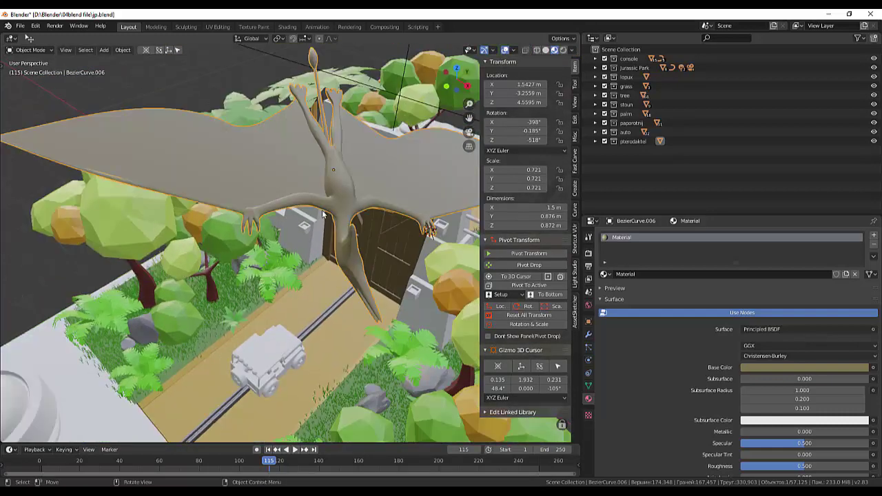
- In Edit Mode, delete the first group of stray vertices from the pterodactyl curve
{"action": "left_click", "coordinate": [30, 49]}
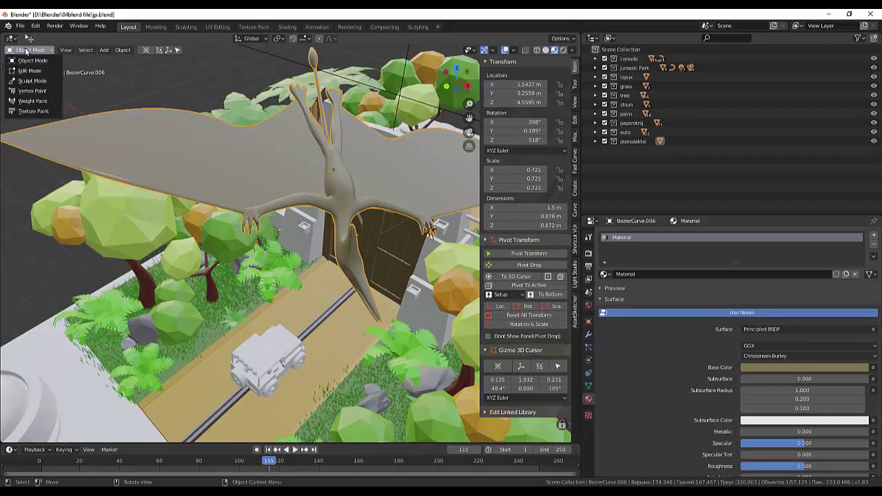
{"action": "left_click", "coordinate": [26, 71]}
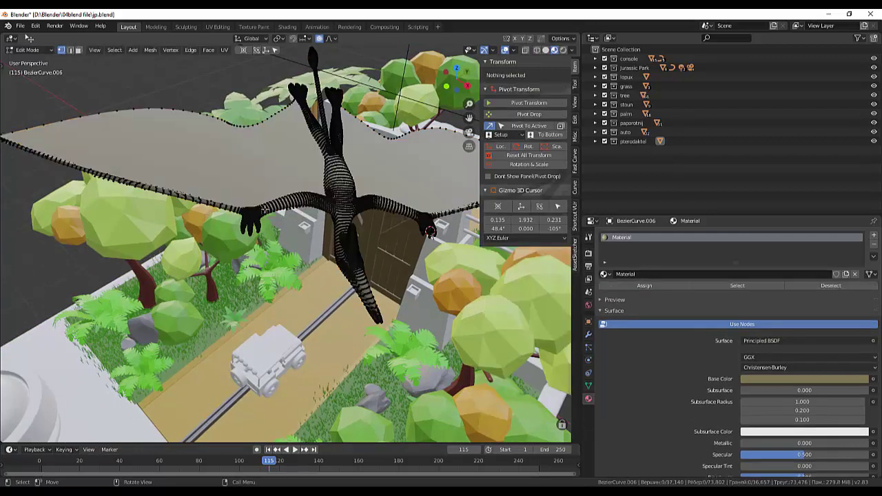
{"action": "left_click", "coordinate": [288, 212]}
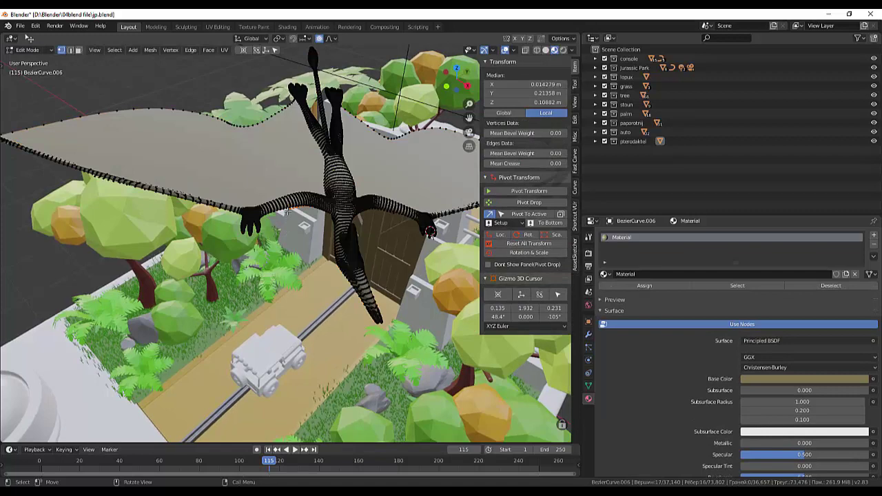
{"action": "key", "text": "x"}
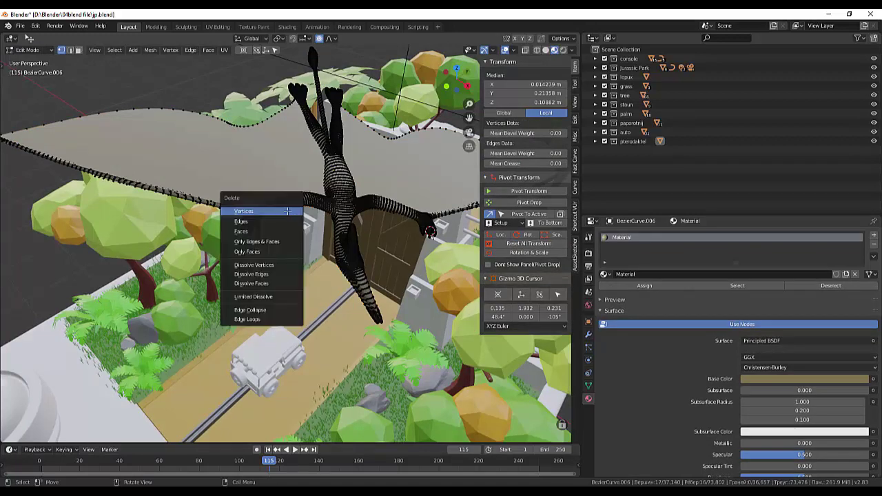
{"action": "left_click", "coordinate": [278, 214]}
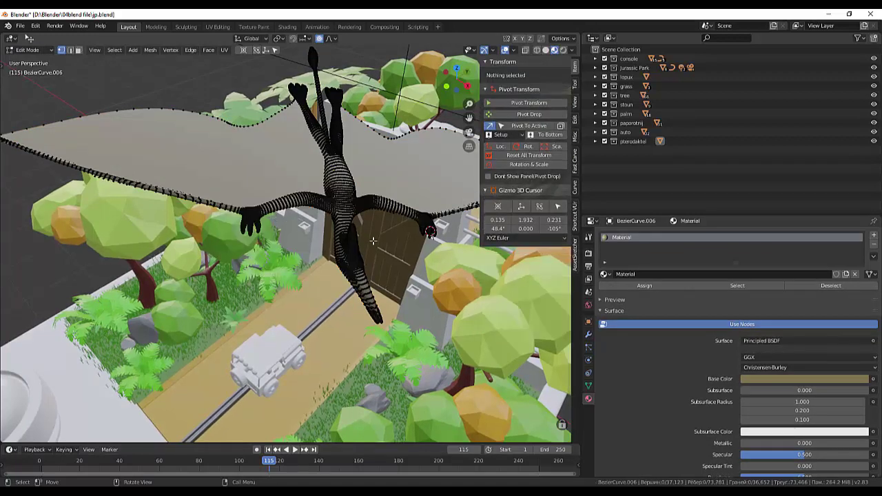
- Delete a second group of stray vertices, then return to Object Mode
{"action": "left_click", "coordinate": [392, 214]}
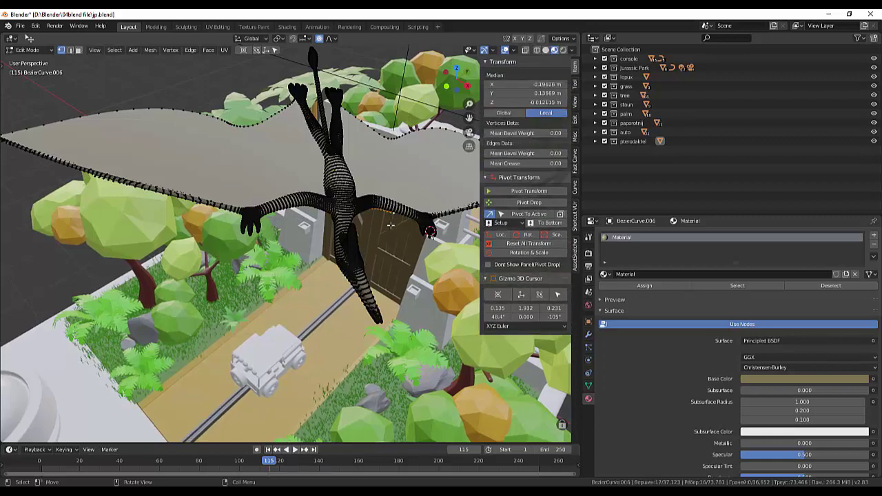
{"action": "key", "text": "x"}
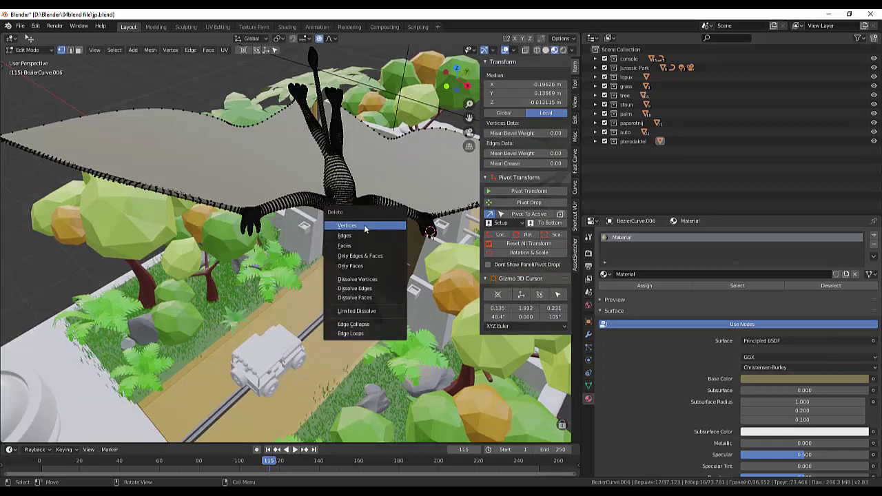
{"action": "left_click", "coordinate": [364, 224]}
{"action": "scroll", "coordinate": [296, 260], "scroll_direction": "down", "scroll_amount": 4}
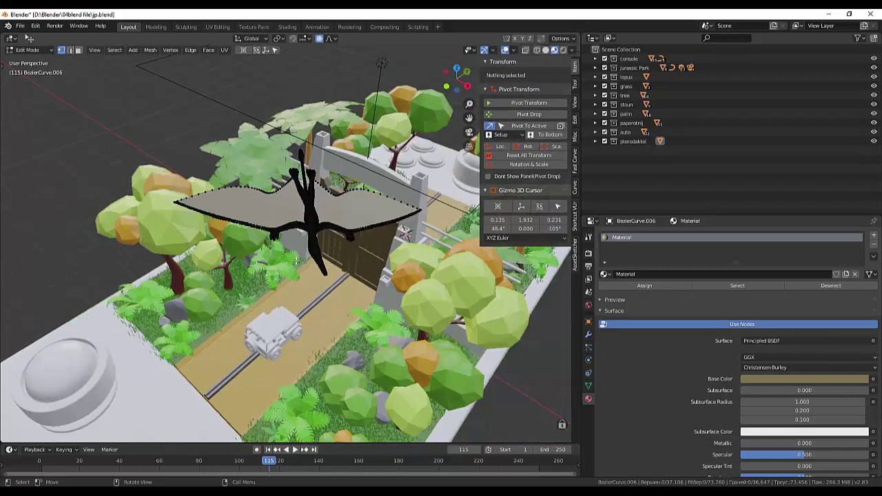
{"action": "scroll", "coordinate": [296, 260], "scroll_direction": "down", "scroll_amount": 2}
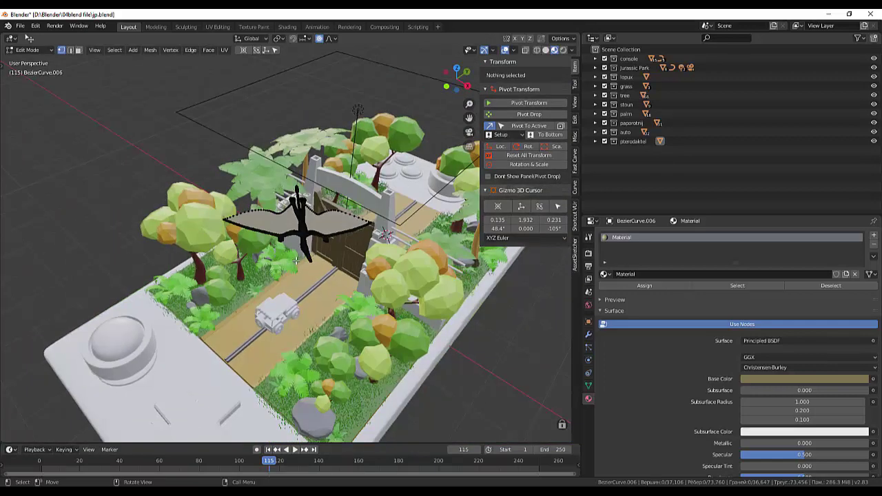
{"action": "left_click", "coordinate": [40, 52]}
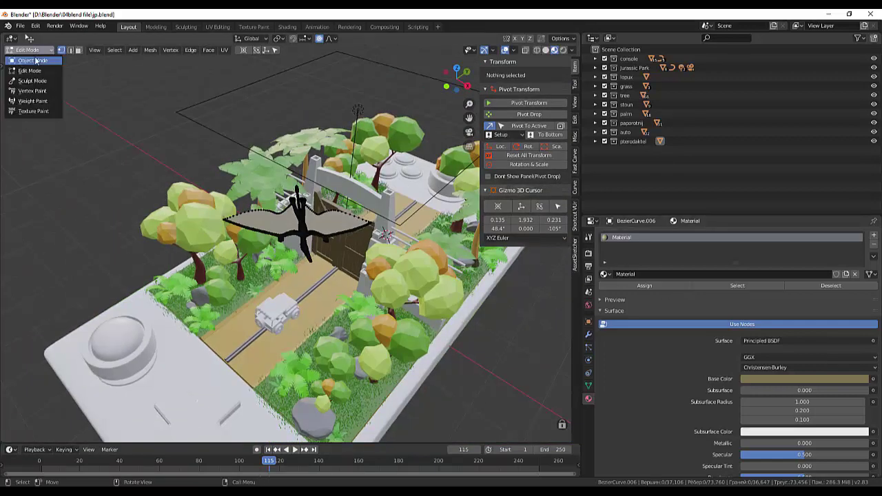
{"action": "left_click", "coordinate": [38, 62]}
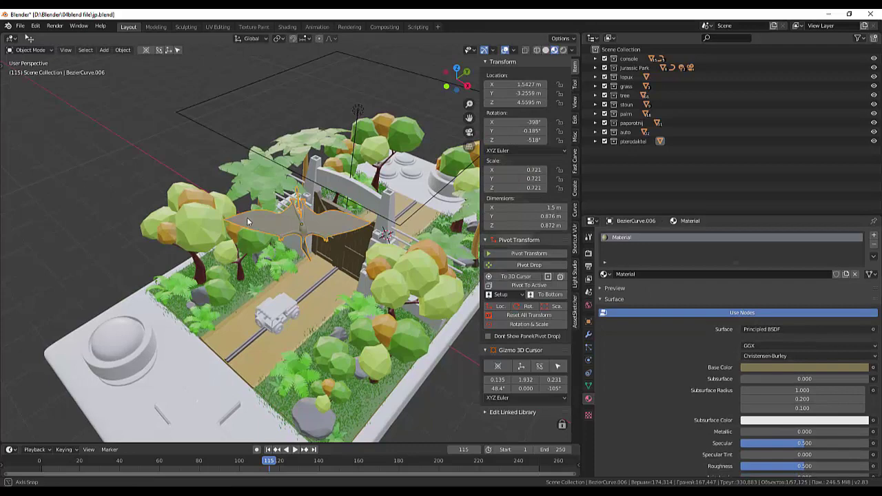
- Orbit toward the gate and pterodactyl, deselect it, and switch to Camera view
{"action": "scroll", "coordinate": [246, 217], "scroll_direction": "down", "scroll_amount": 1}
{"action": "scroll", "coordinate": [248, 219], "scroll_direction": "down", "scroll_amount": 2}
{"action": "scroll", "coordinate": [269, 238], "scroll_direction": "down", "scroll_amount": 1}
{"action": "scroll", "coordinate": [286, 256], "scroll_direction": "up", "scroll_amount": 2}
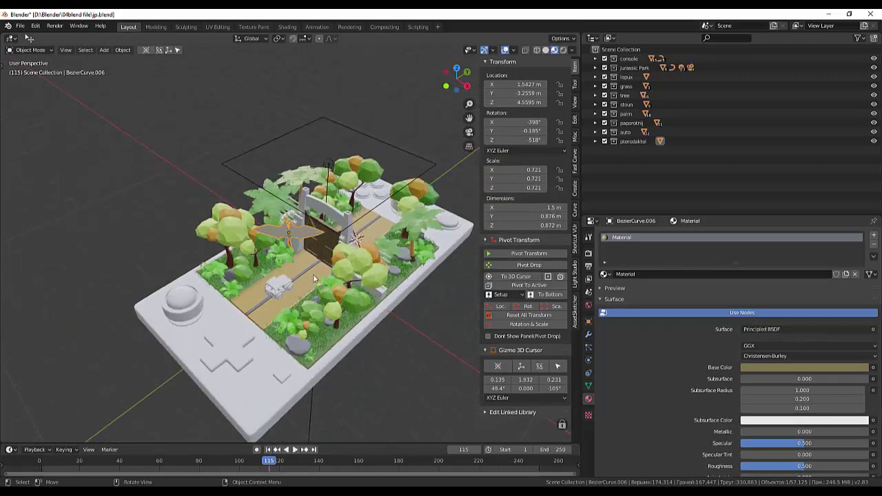
{"action": "scroll", "coordinate": [313, 276], "scroll_direction": "up", "scroll_amount": 2}
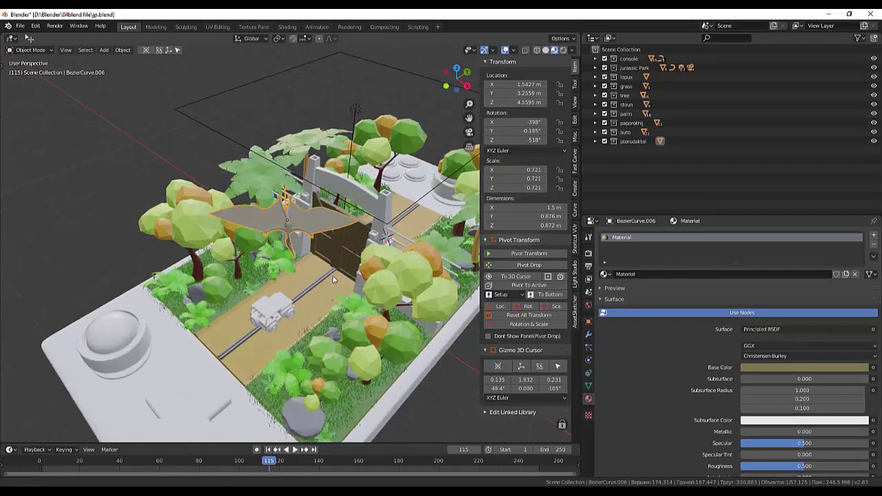
{"action": "mouse_move", "coordinate": [332, 275]}
{"action": "middle_mouse_down"}
{"action": "mouse_move", "coordinate": [309, 237]}
{"action": "mouse_move", "coordinate": [376, 221]}
{"action": "mouse_move", "coordinate": [372, 231]}
{"action": "mouse_move", "coordinate": [375, 220]}
{"action": "mouse_move", "coordinate": [418, 356]}
{"action": "middle_mouse_up"}
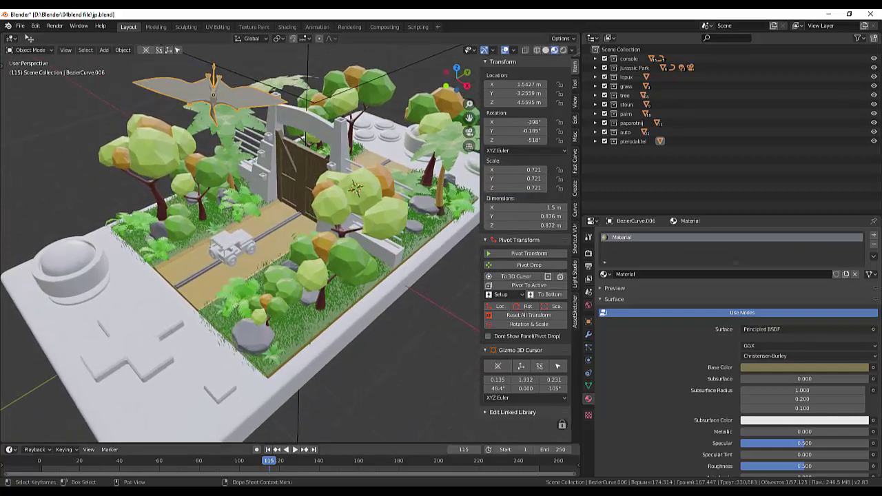
{"action": "scroll", "coordinate": [289, 462], "scroll_direction": "up", "scroll_amount": 2, "text": "ctrl"}
{"action": "left_click", "coordinate": [383, 388]}
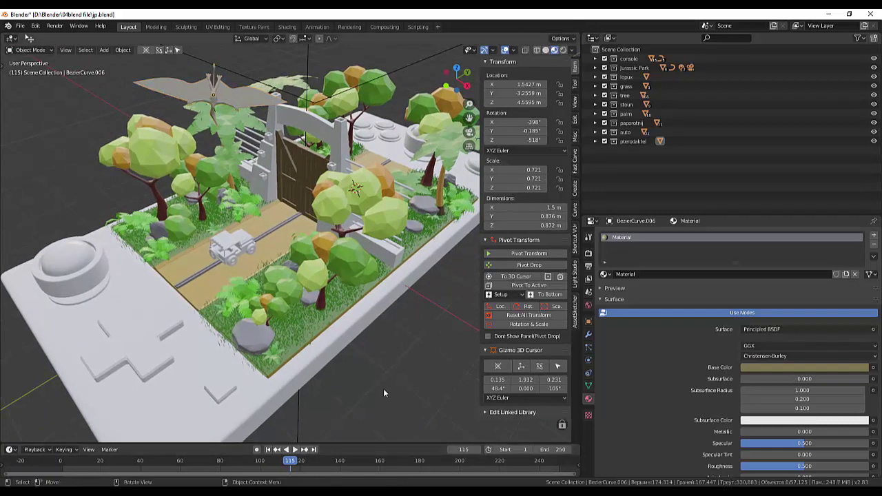
{"action": "key", "text": "KP_0"}
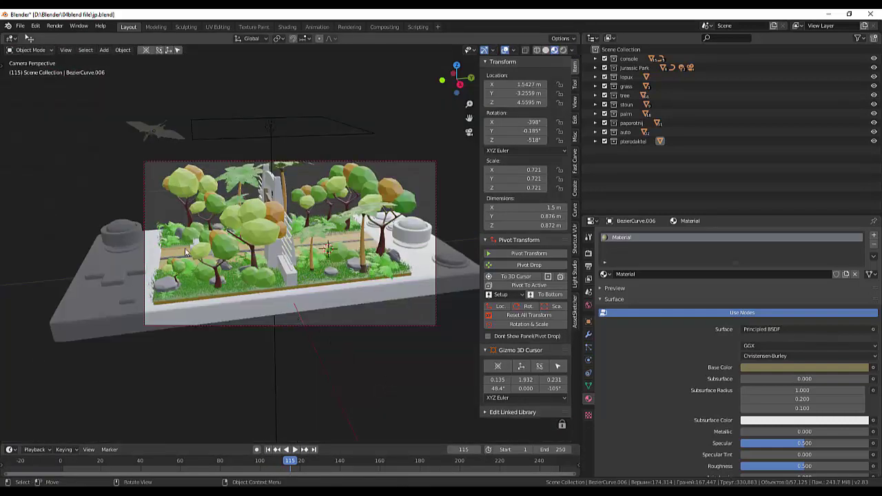
- Orbit and zoom the camera-locked view to a higher angle on the diorama
{"action": "middle_click_drag", "start_coordinate": [253, 270], "coordinate": [264, 264]}
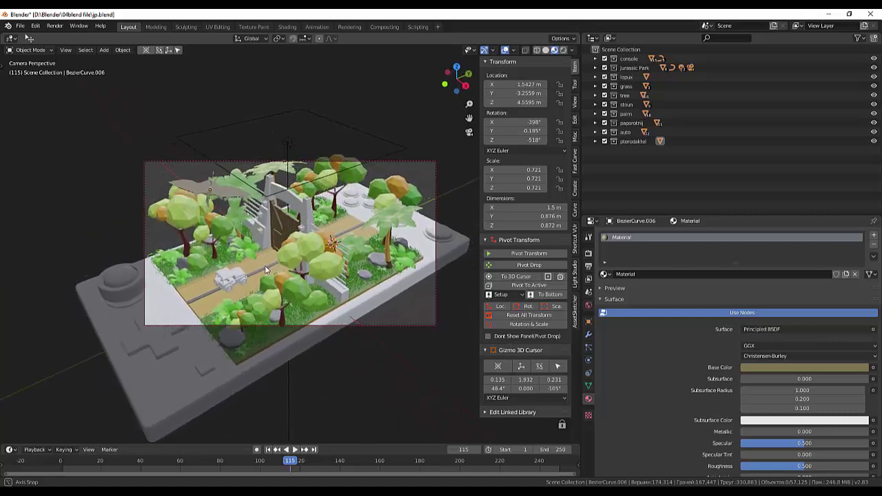
{"action": "scroll", "coordinate": [264, 264], "scroll_direction": "up", "scroll_amount": 3}
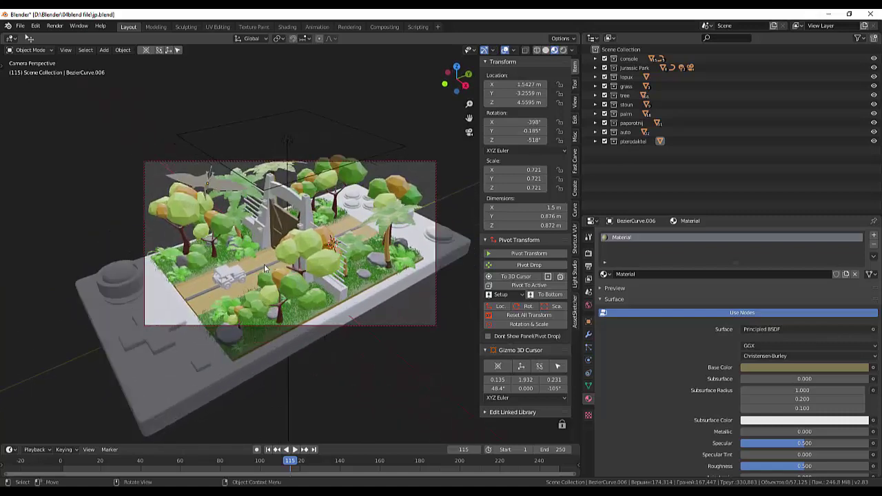
{"action": "mouse_move", "coordinate": [260, 241]}
{"action": "middle_mouse_down"}
{"action": "mouse_move", "coordinate": [275, 262]}
{"action": "mouse_move", "coordinate": [261, 230]}
{"action": "mouse_move", "coordinate": [262, 244]}
{"action": "middle_mouse_up"}
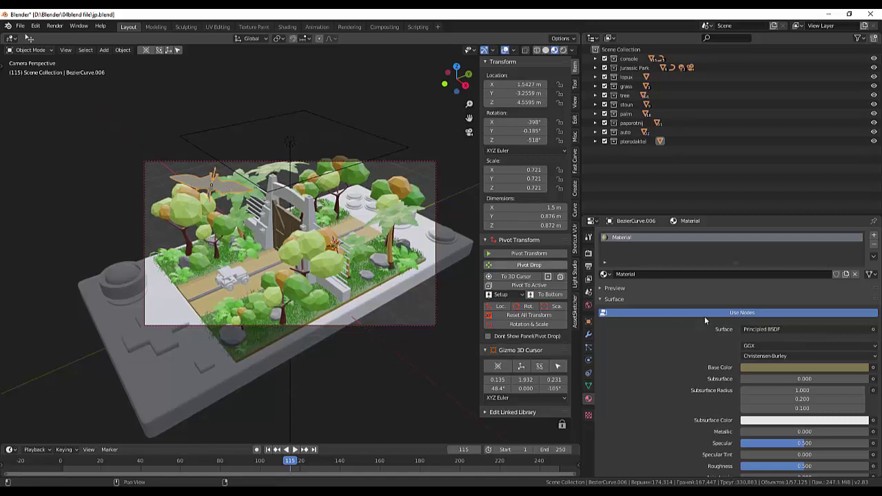
- Set the pterodactyl's base colour to a golden tan (HSV 0.132, 0.359, 0.580)
{"action": "left_click", "coordinate": [822, 367]}
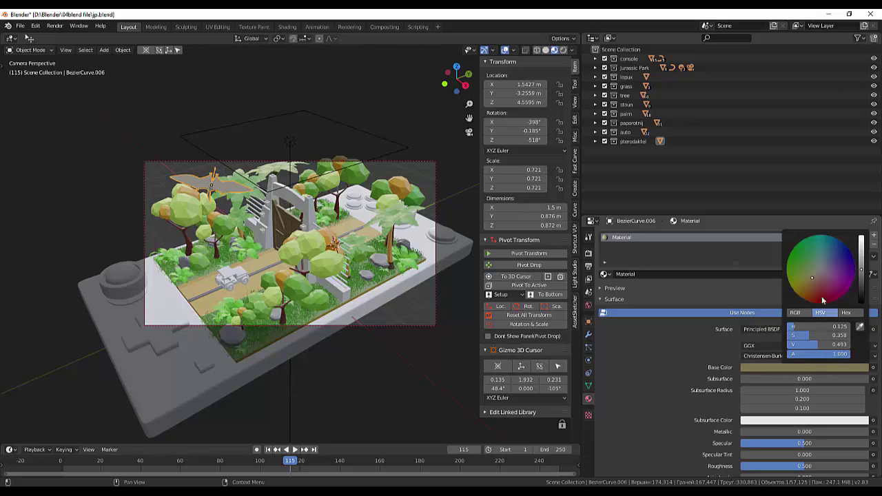
{"action": "mouse_move", "coordinate": [822, 301]}
{"action": "left_mouse_down"}
{"action": "mouse_move", "coordinate": [841, 261]}
{"action": "mouse_move", "coordinate": [826, 256]}
{"action": "left_mouse_up"}
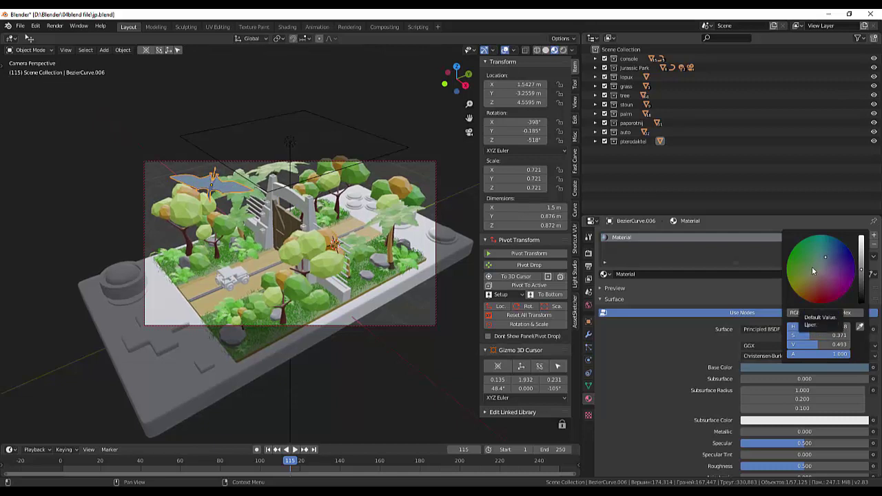
{"action": "left_click", "coordinate": [821, 256]}
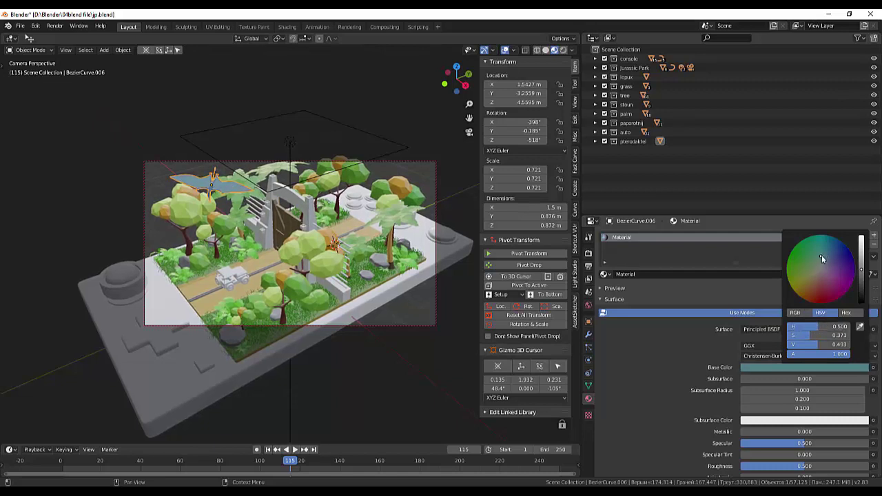
{"action": "left_click_drag", "start_coordinate": [861, 270], "coordinate": [861, 258]}
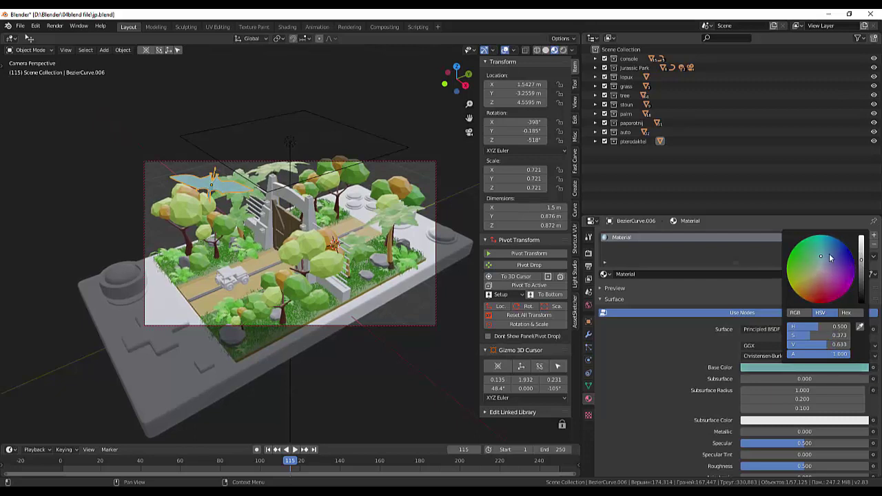
{"action": "mouse_move", "coordinate": [823, 259]}
{"action": "left_mouse_down"}
{"action": "mouse_move", "coordinate": [826, 247]}
{"action": "mouse_move", "coordinate": [820, 269]}
{"action": "left_mouse_up"}
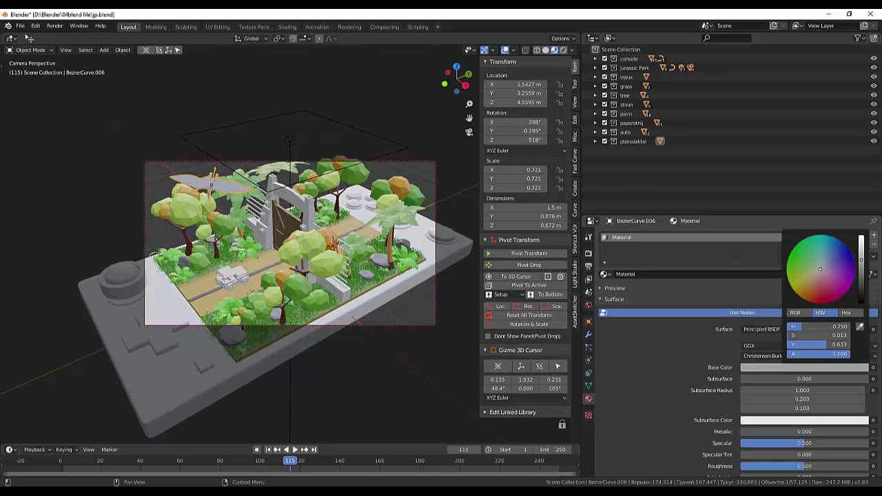
{"action": "mouse_move", "coordinate": [821, 269]}
{"action": "left_mouse_down"}
{"action": "mouse_move", "coordinate": [820, 304]}
{"action": "mouse_move", "coordinate": [819, 264]}
{"action": "mouse_move", "coordinate": [825, 269]}
{"action": "left_mouse_up"}
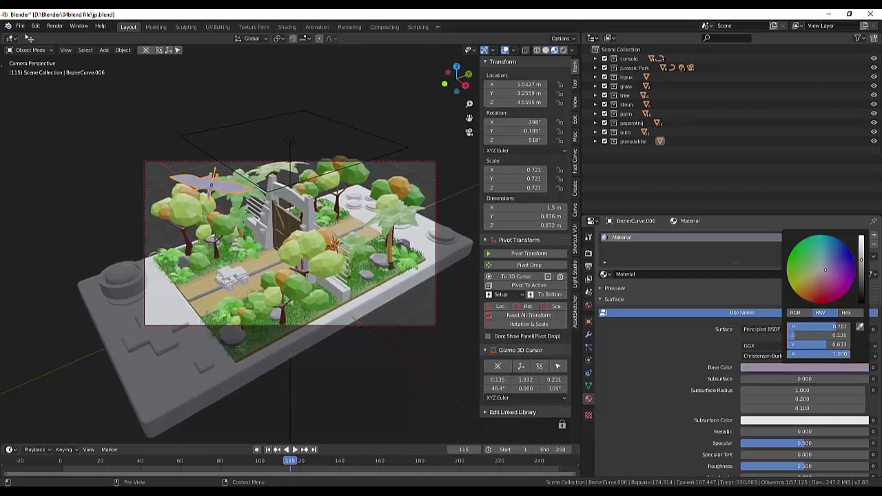
{"action": "mouse_move", "coordinate": [862, 259]}
{"action": "left_mouse_down"}
{"action": "mouse_move", "coordinate": [862, 299]}
{"action": "mouse_move", "coordinate": [861, 265]}
{"action": "mouse_move", "coordinate": [829, 265]}
{"action": "mouse_move", "coordinate": [813, 279]}
{"action": "left_mouse_up"}
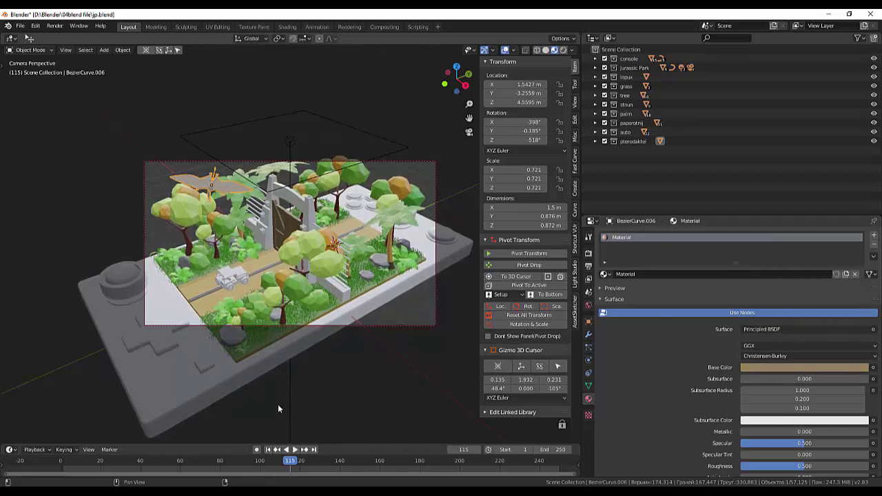
{"action": "scroll", "coordinate": [190, 245], "scroll_direction": "up", "scroll_amount": 5}
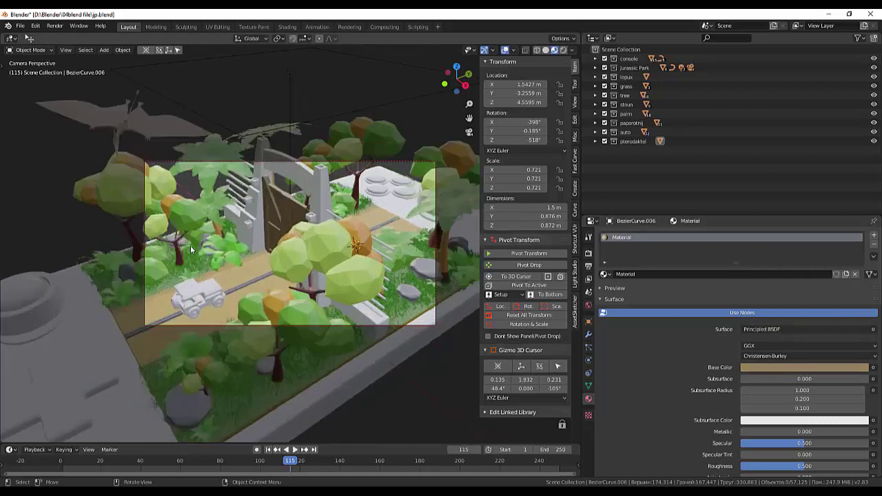
{"action": "scroll", "coordinate": [190, 245], "scroll_direction": "down", "scroll_amount": 4}
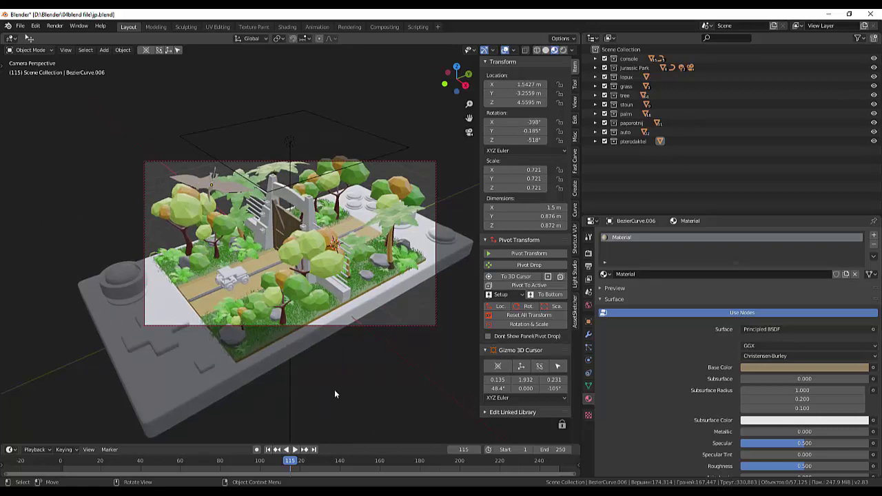
- Render frame 115 of the diorama, inspect the result, and close the render window
{"action": "key", "text": "F12"}
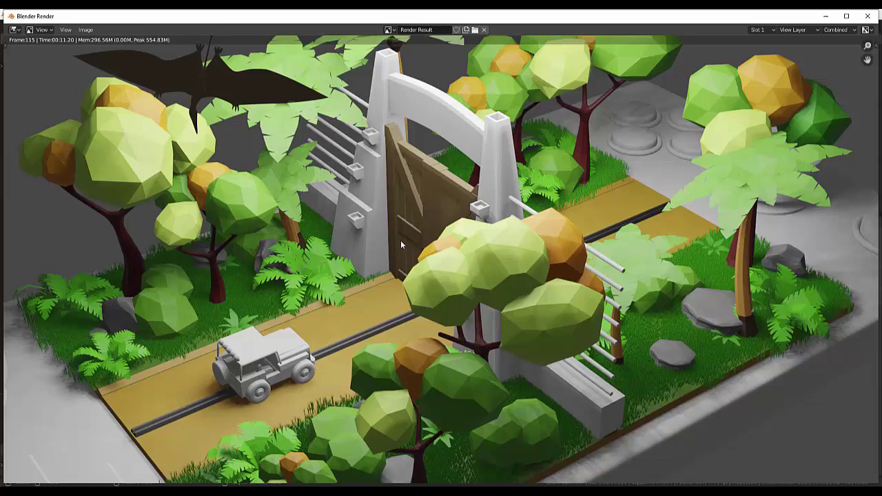
{"action": "scroll", "coordinate": [400, 242], "scroll_direction": "down", "scroll_amount": 2}
{"action": "scroll", "coordinate": [401, 242], "scroll_direction": "up", "scroll_amount": 1}
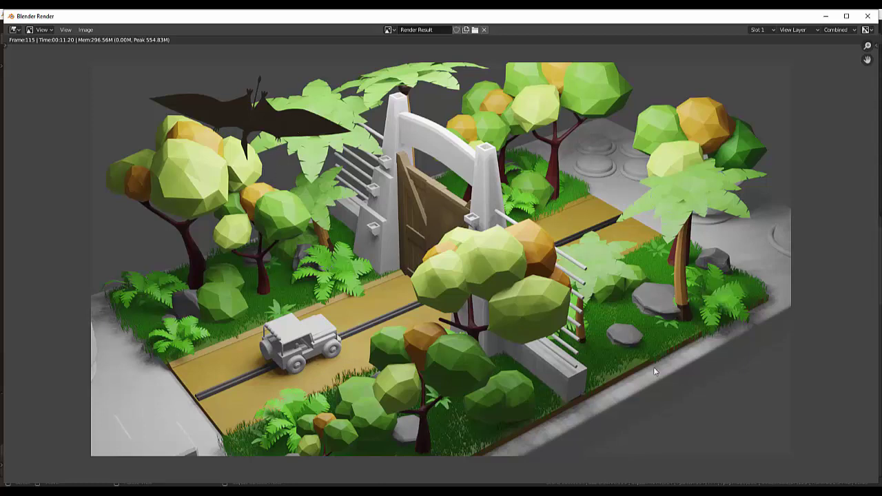
{"action": "key", "text": "Escape"}
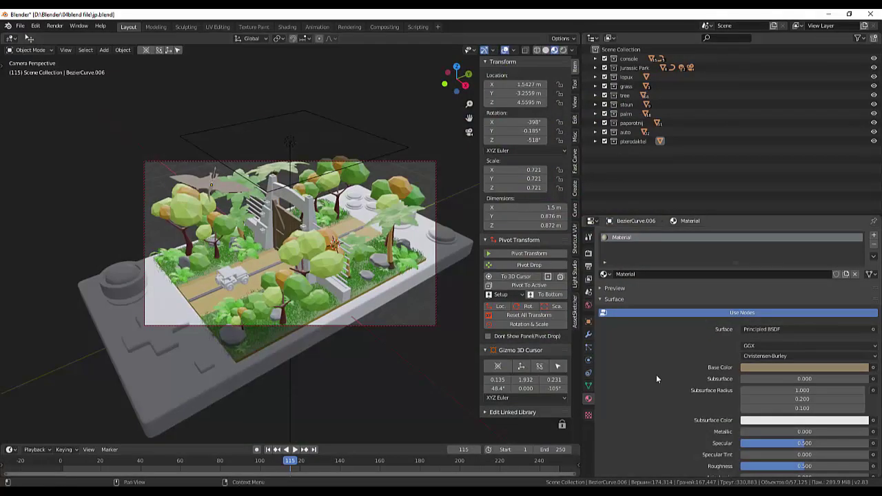
- Brighten the pterodactyl's tan base colour to Value about 0.91 and test-render frame 115
{"action": "left_click", "coordinate": [217, 185]}
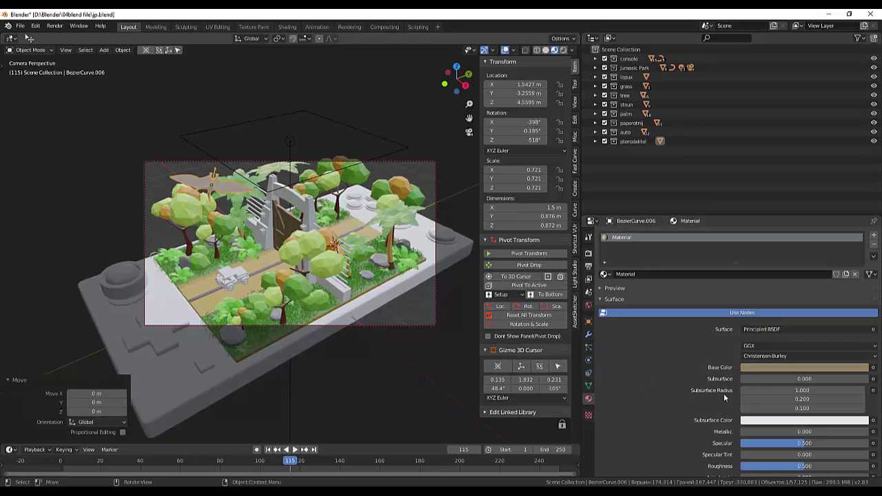
{"action": "left_click", "coordinate": [783, 369]}
{"action": "left_click_drag", "start_coordinate": [861, 264], "coordinate": [861, 240]}
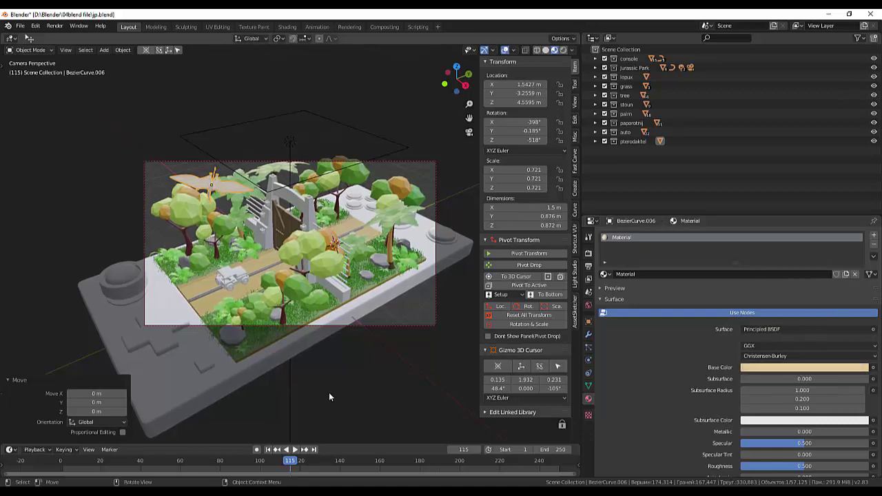
{"action": "key", "text": "F12"}
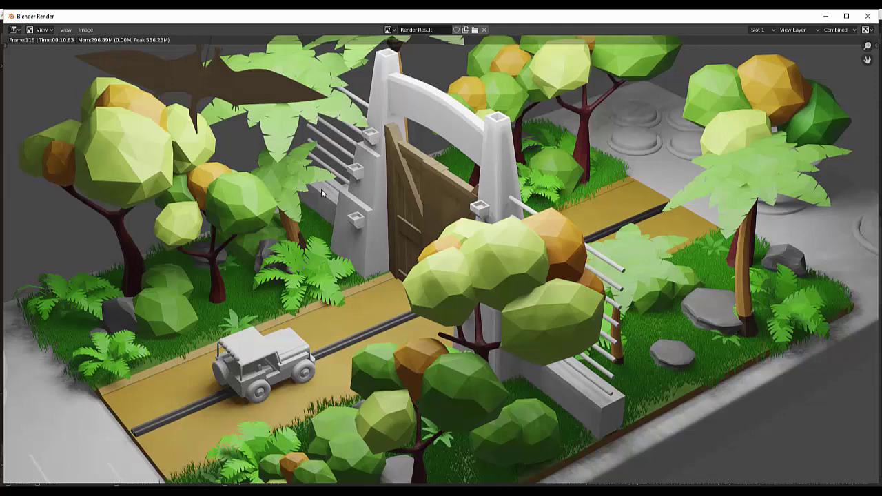
{"action": "left_click", "coordinate": [868, 15]}
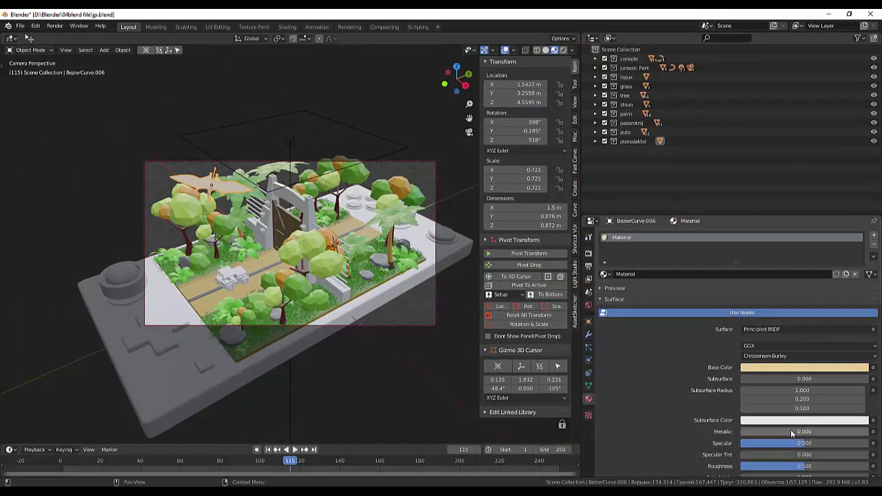
- Remove all material slots from BezierCurve.006, leaving the pterodactyl plain white
{"action": "left_click", "coordinate": [874, 236]}
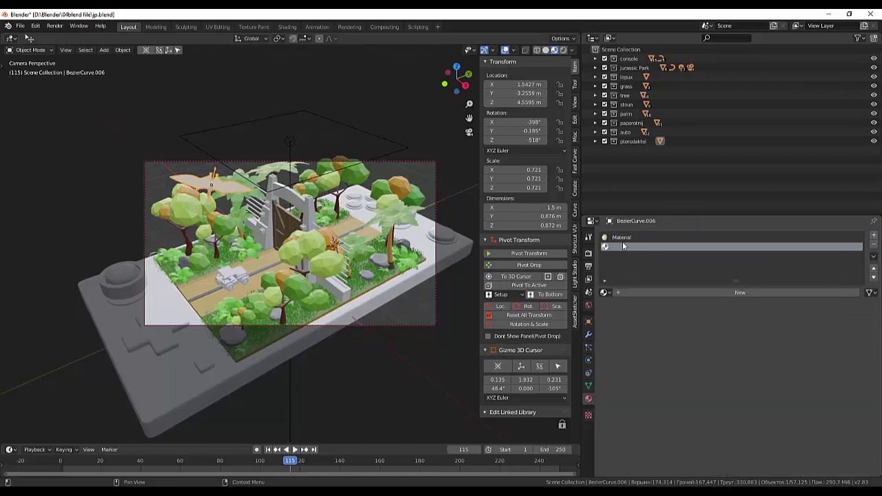
{"action": "left_click", "coordinate": [622, 239]}
{"action": "left_click", "coordinate": [874, 236]}
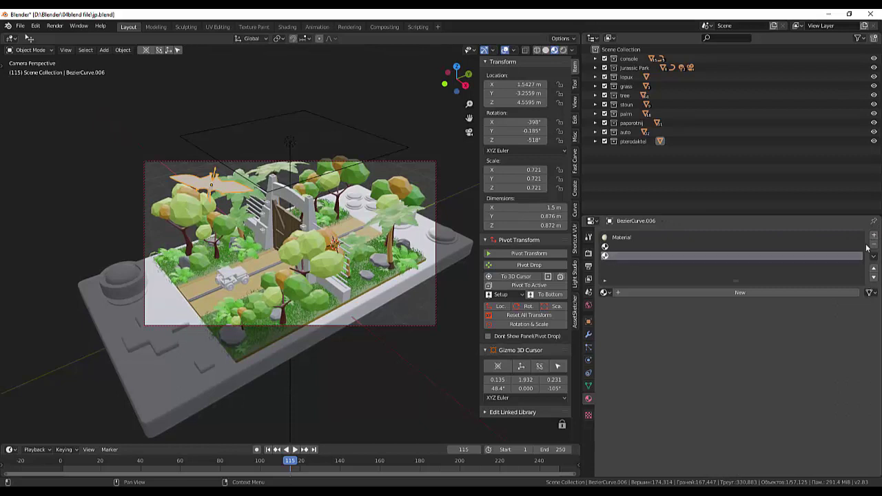
{"action": "left_click", "coordinate": [873, 245]}
{"action": "left_click", "coordinate": [873, 244]}
{"action": "left_click", "coordinate": [873, 245]}
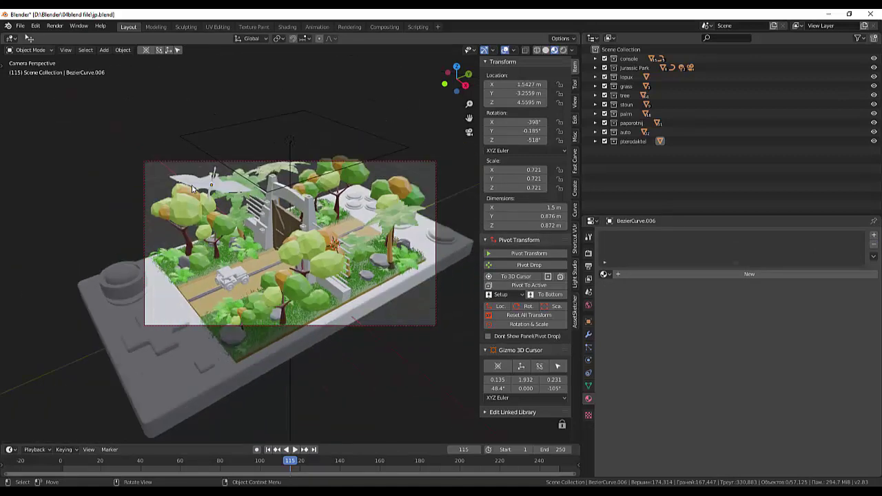
- Select the area light above the diorama and adjust its size
{"action": "left_click", "coordinate": [290, 189]}
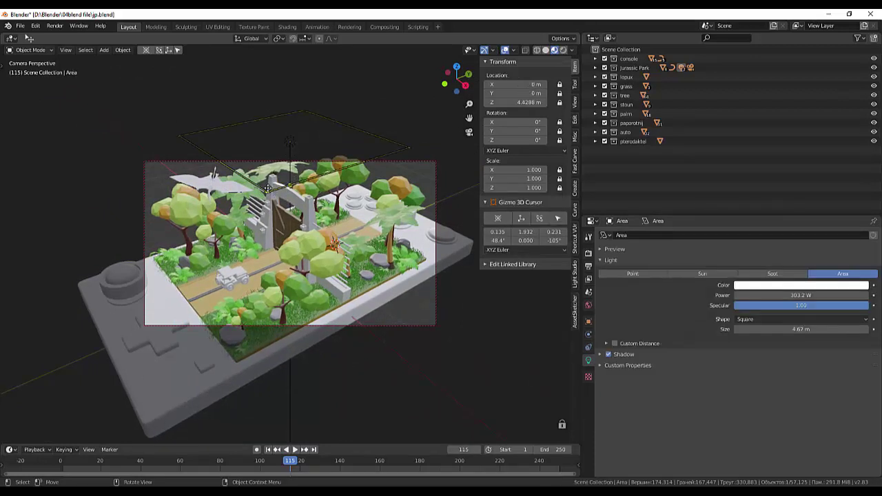
{"action": "left_click", "coordinate": [275, 187]}
{"action": "left_click", "coordinate": [268, 191]}
{"action": "key", "text": "g"}
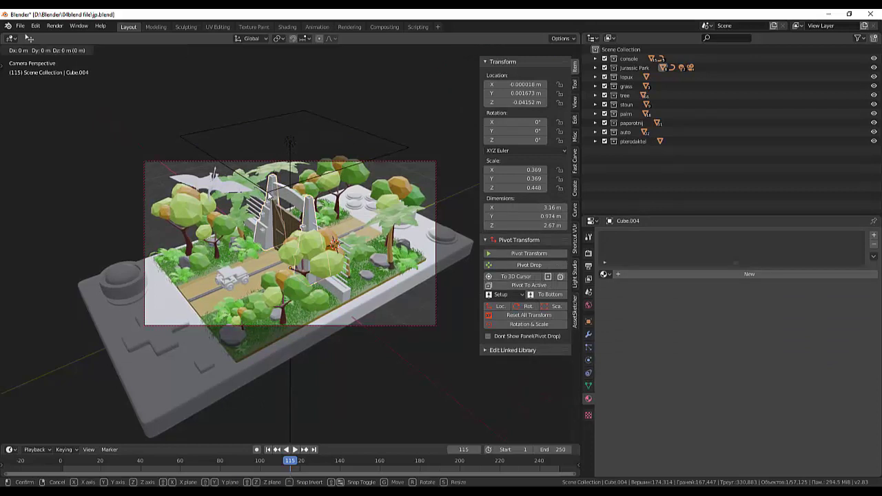
{"action": "right_click", "coordinate": [269, 181]}
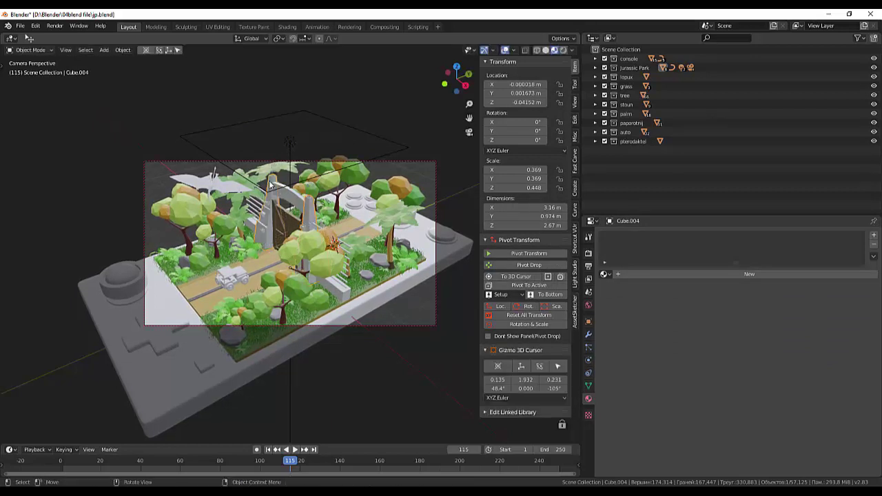
{"action": "left_click", "coordinate": [312, 180]}
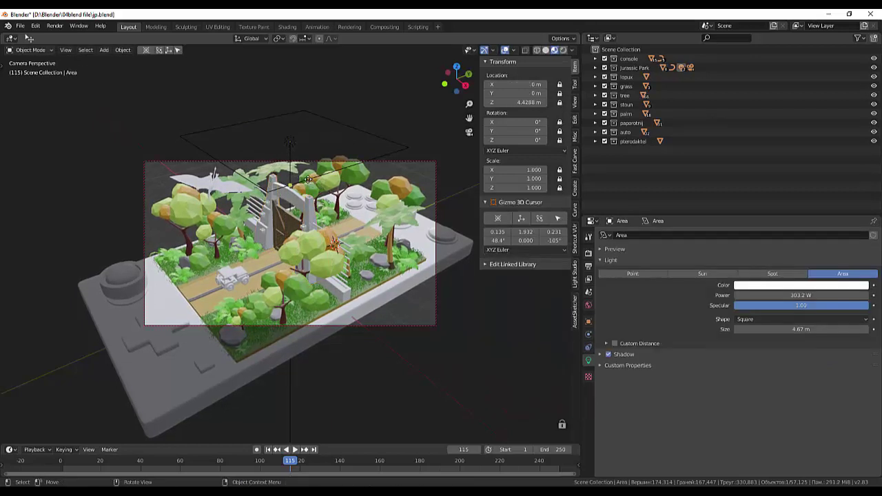
{"action": "left_click_drag", "start_coordinate": [290, 146], "coordinate": [292, 219]}
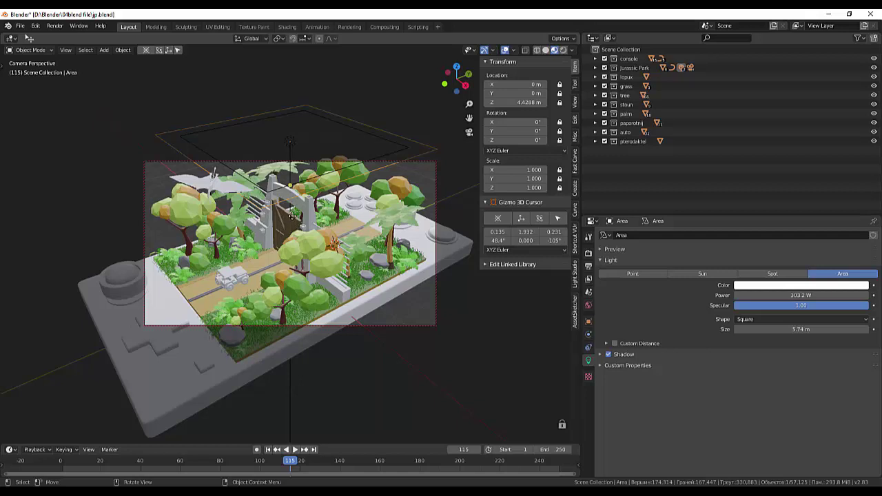
- Move the area light, then duplicate it as Area.001 placed higher above the diorama
{"action": "key", "text": "g"}
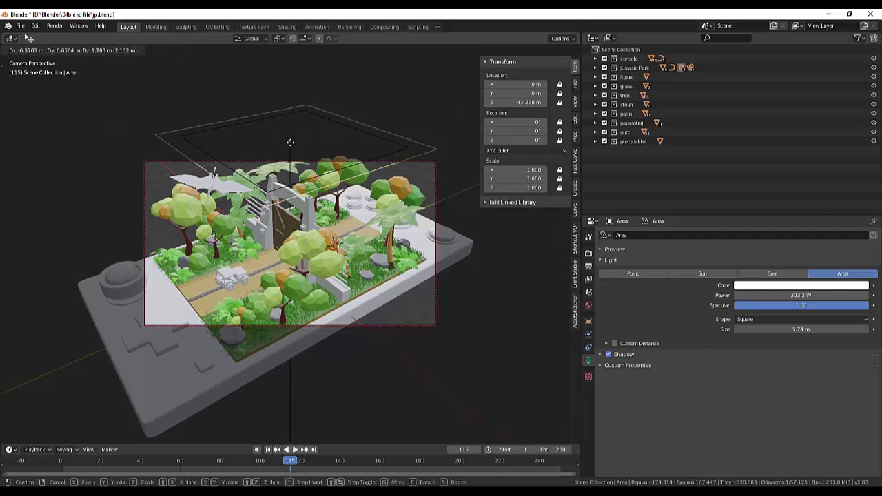
{"action": "left_click", "coordinate": [290, 142]}
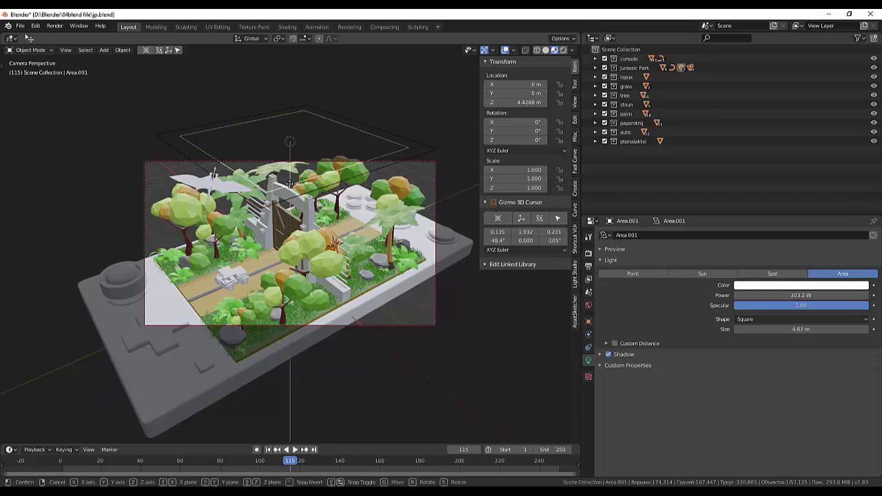
{"action": "key", "text": "shift+d"}
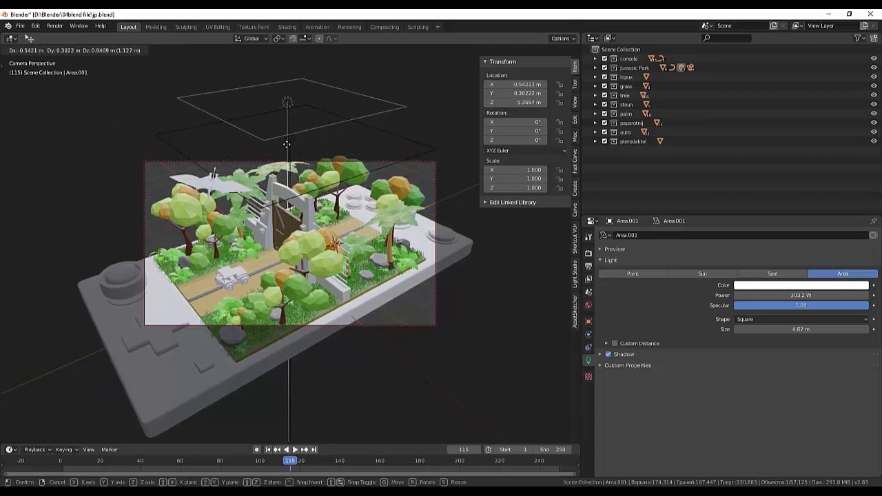
{"action": "left_click", "coordinate": [286, 135]}
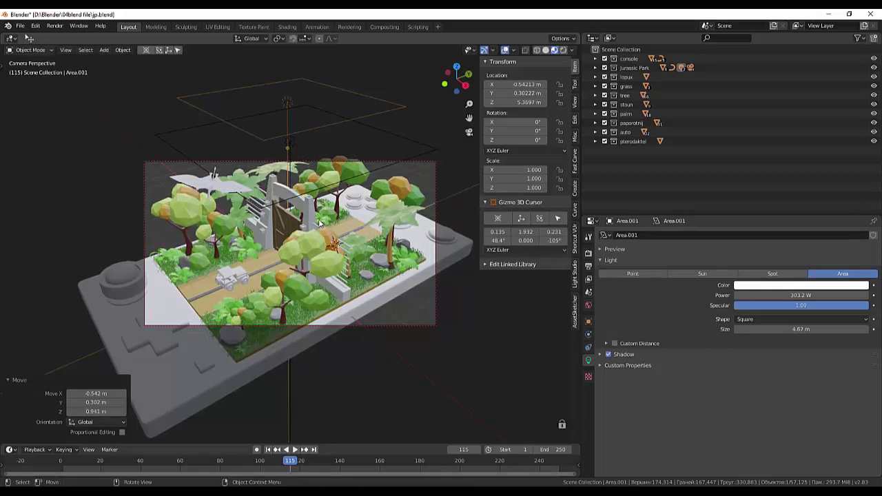
- Delete the original Area light, leaving Area.001 selected
{"action": "left_click", "coordinate": [282, 205]}
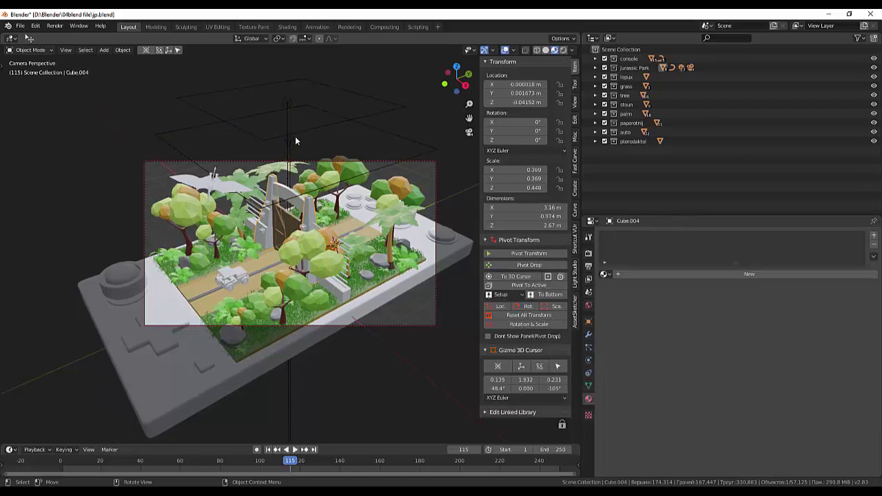
{"action": "left_click", "coordinate": [299, 130]}
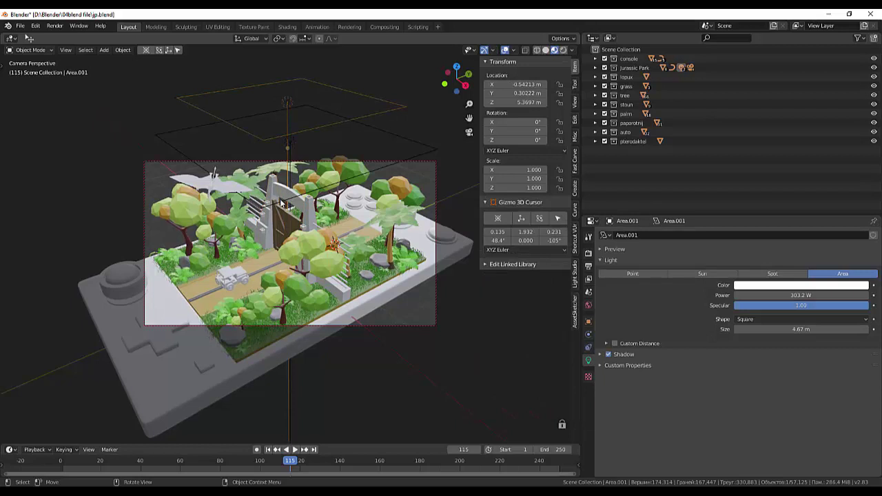
{"action": "left_click", "coordinate": [281, 202]}
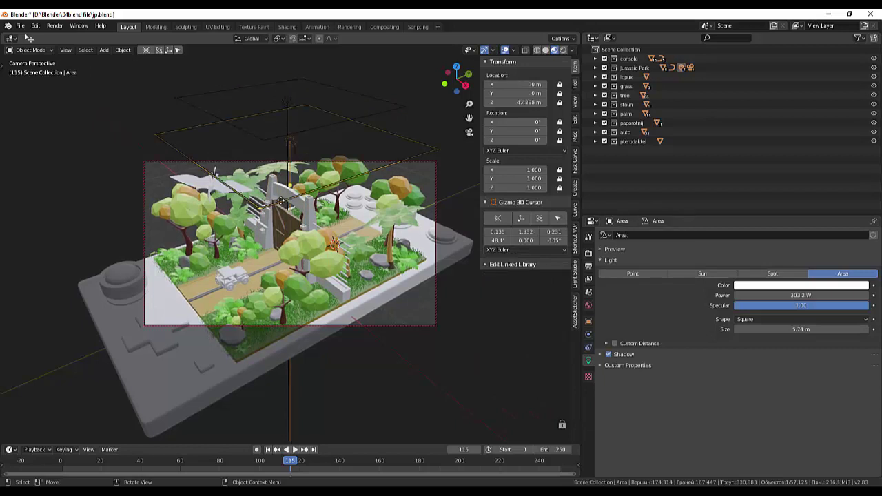
{"action": "key", "text": "Delete"}
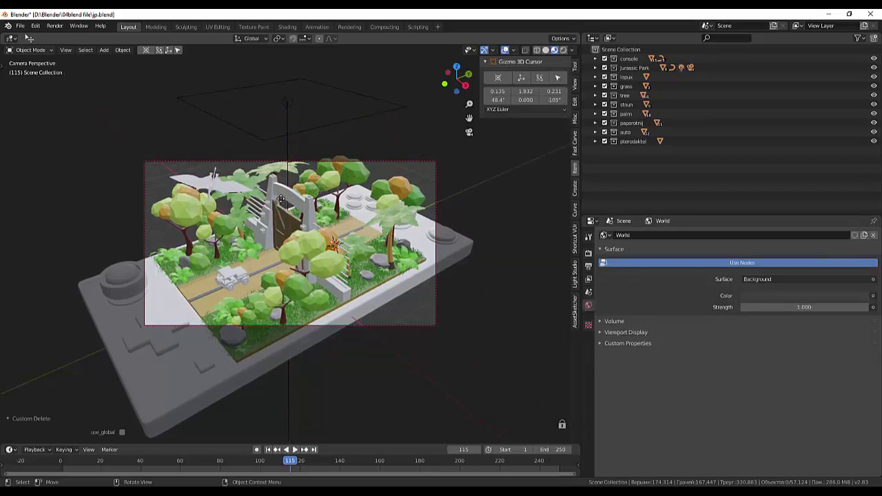
{"action": "left_click", "coordinate": [268, 143]}
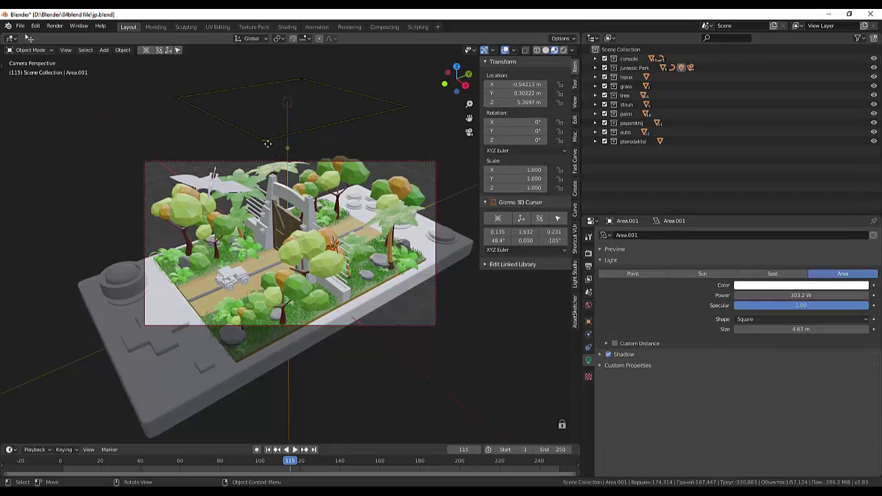
- Scale Area.001 up to 1.388 and run a test render of frame 115
{"action": "key", "text": "s"}
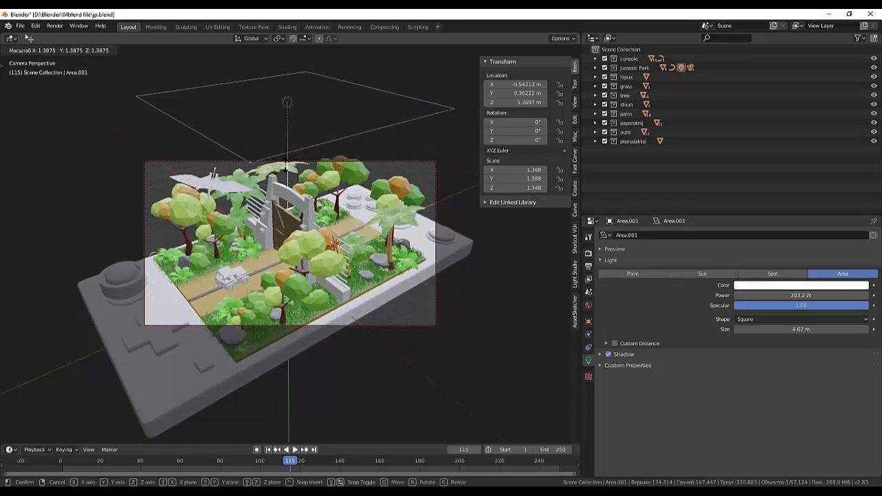
{"action": "left_click", "coordinate": [320, 231]}
{"action": "mouse_move", "coordinate": [319, 230]}
{"action": "middle_mouse_down"}
{"action": "mouse_move", "coordinate": [394, 227]}
{"action": "mouse_move", "coordinate": [332, 248]}
{"action": "mouse_move", "coordinate": [323, 239]}
{"action": "mouse_move", "coordinate": [330, 244]}
{"action": "middle_mouse_up"}
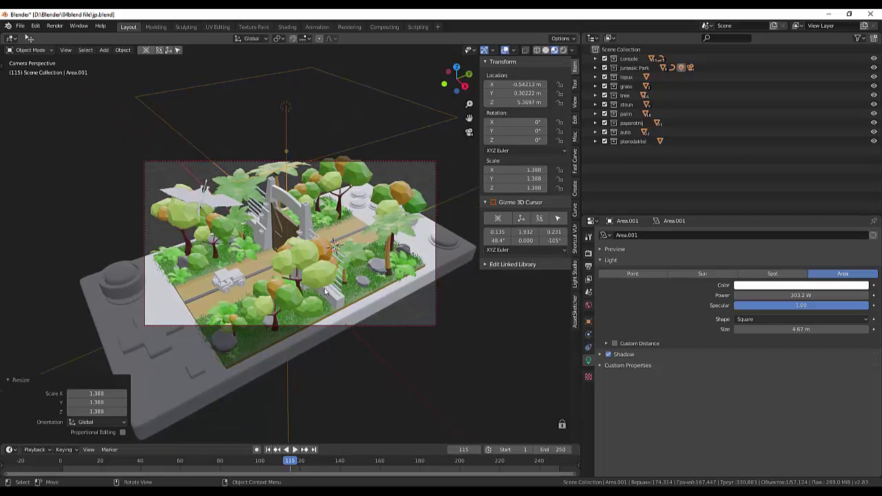
{"action": "key", "text": "F12"}
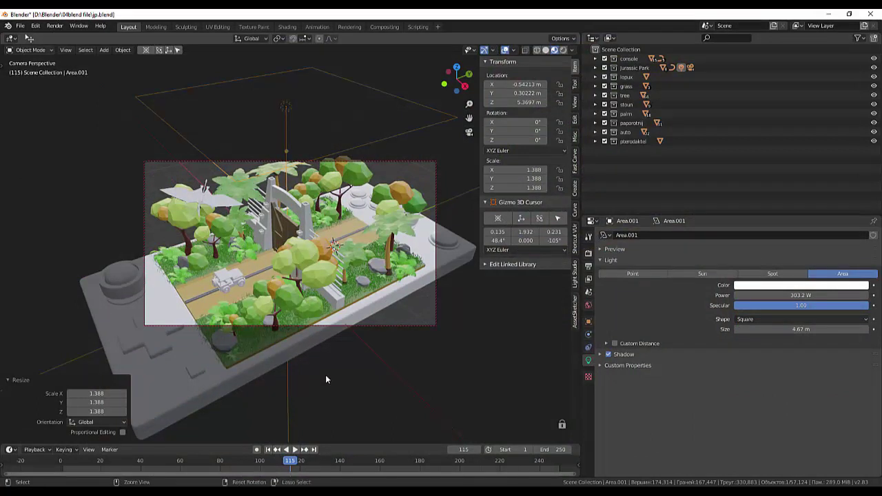
- Save jp.blend and reduce Area.001's size to 3.72 m
{"action": "key", "text": "ctrl+s"}
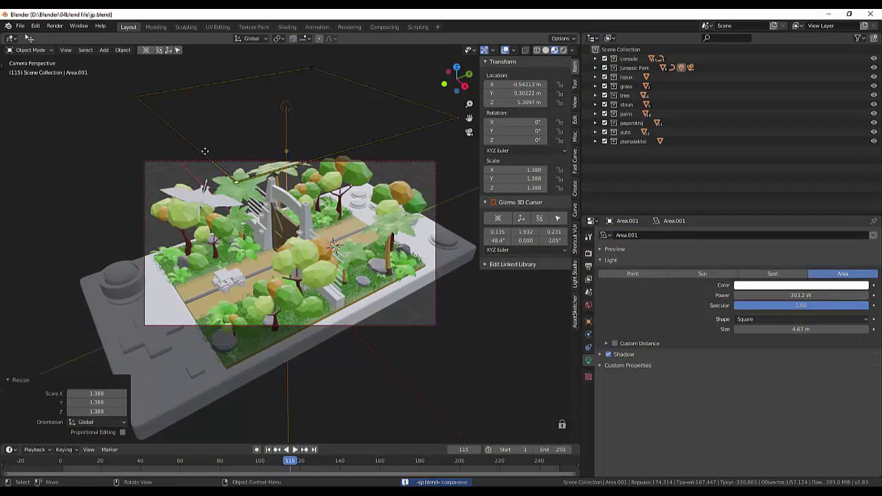
{"action": "key", "text": "s"}
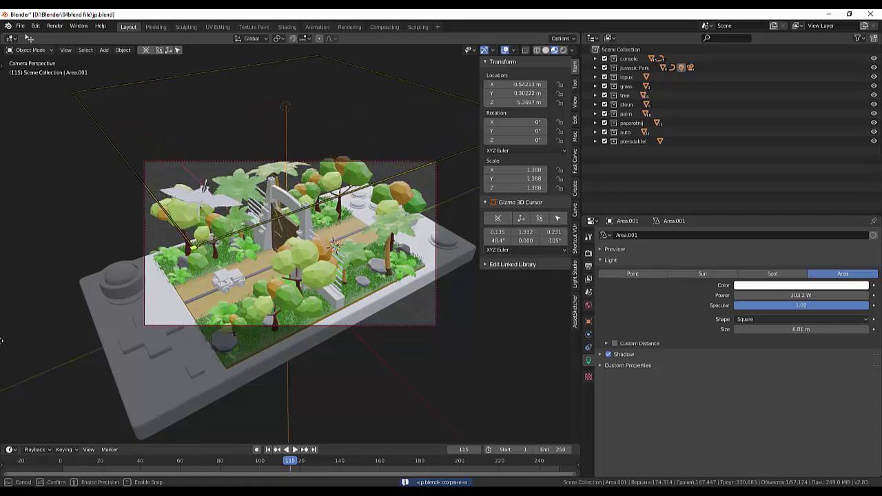
{"action": "left_click", "coordinate": [208, 138]}
{"action": "left_click", "coordinate": [356, 380]}
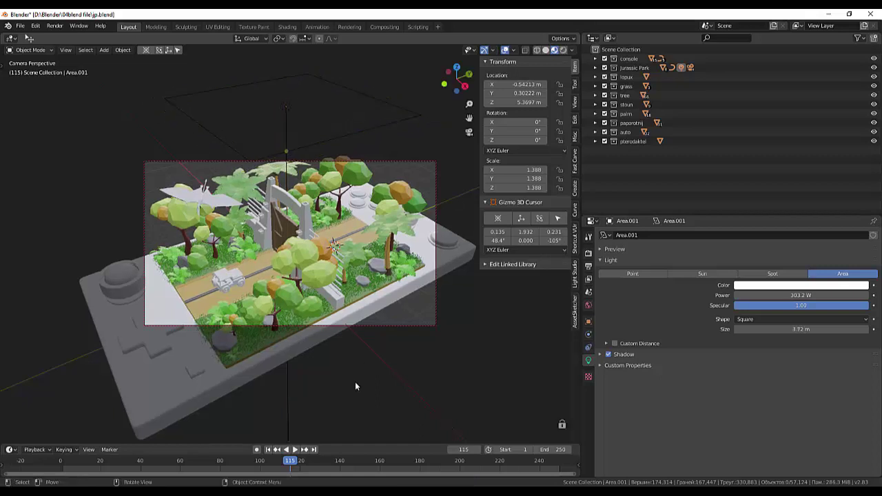